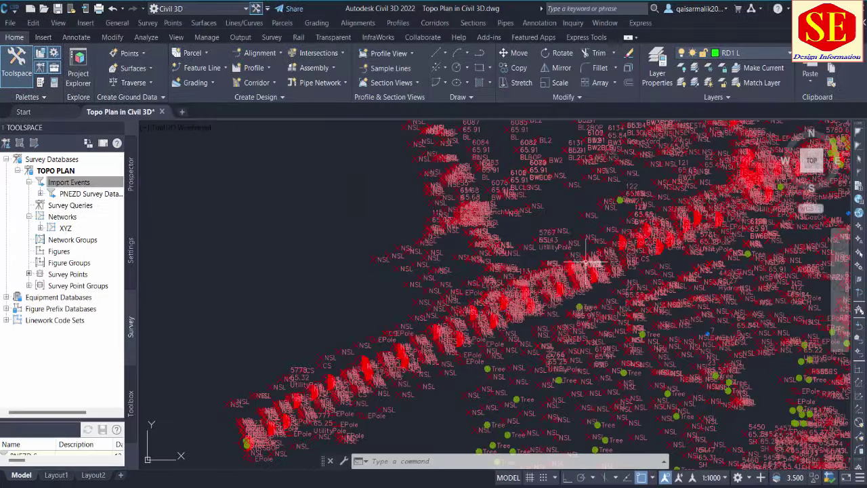
Process linework for the PNEZD Survey Data import using the ABC prefix database and code set1
scroll(513, 277, "down", 2)
scroll(513, 277, "down", 4)
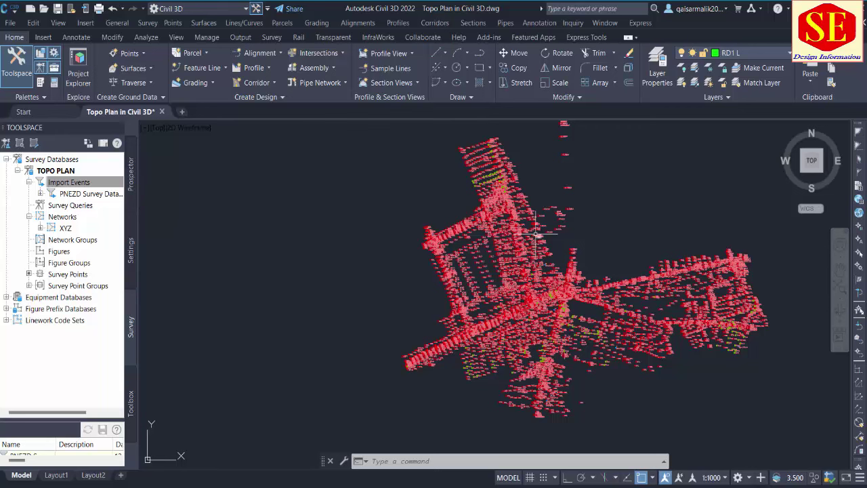
right_click(96, 195)
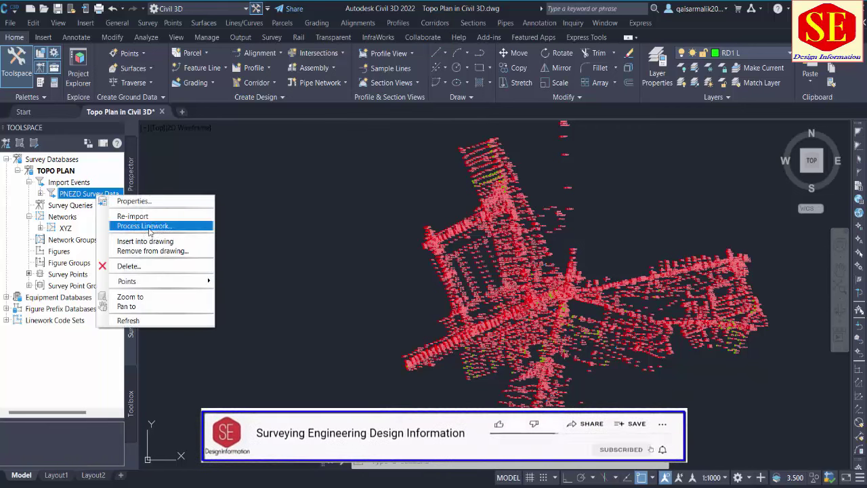
left_click(149, 231)
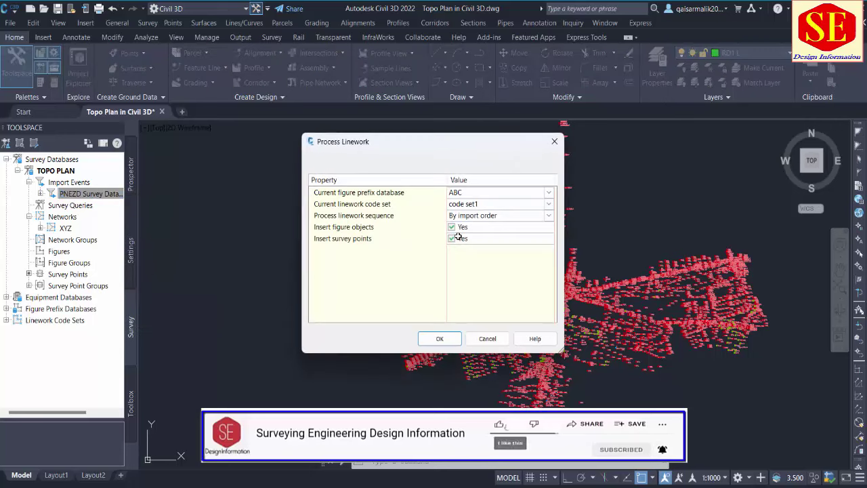
left_click(440, 339)
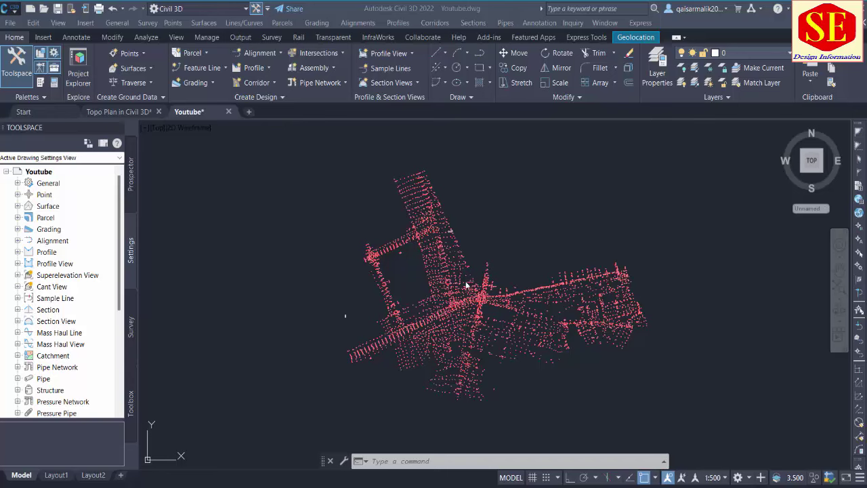
Zoom in and back out to inspect the Youtube drawing's survey points
scroll(425, 249, "up", 3)
scroll(445, 228, "up", 3)
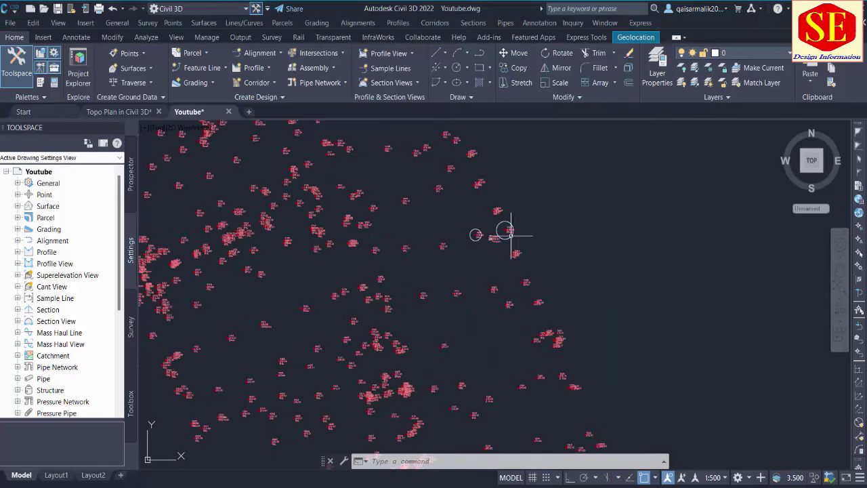
scroll(503, 232, "up", 3)
scroll(407, 274, "up", 1)
scroll(407, 274, "down", 5)
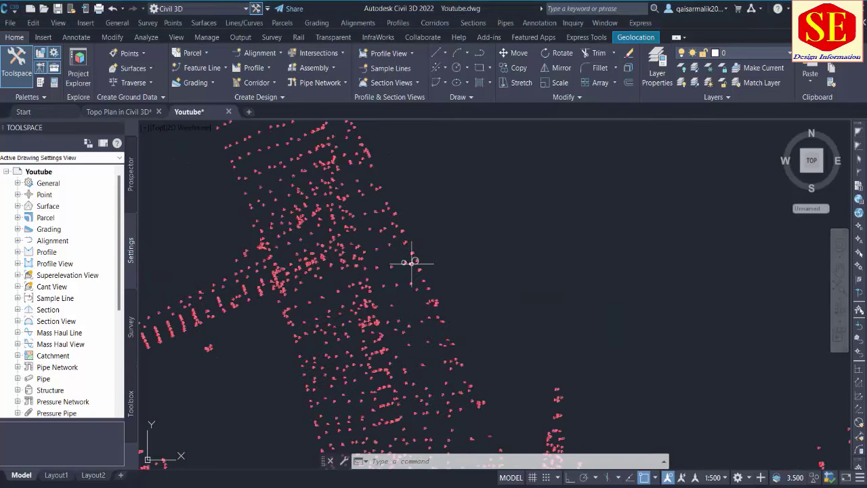
scroll(412, 231, "down", 2)
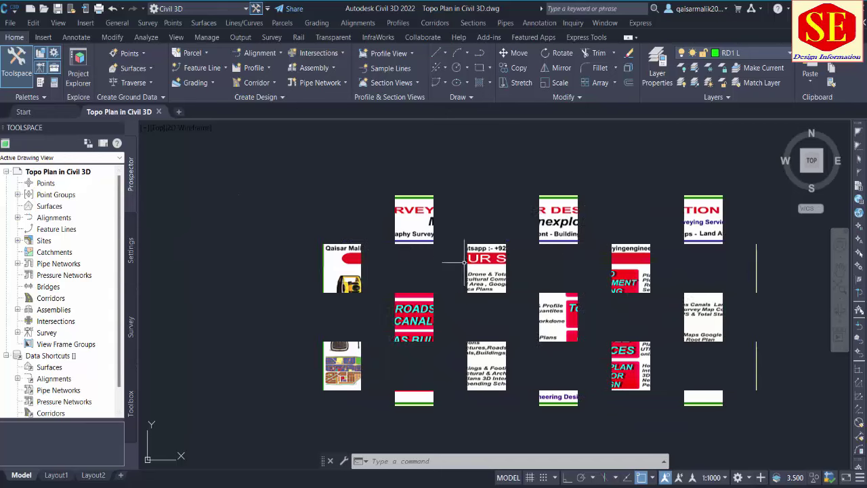
Add a local survey database named TOPO PLAN under Survey Databases and select its Import Events
scroll(84, 235, "down", 1)
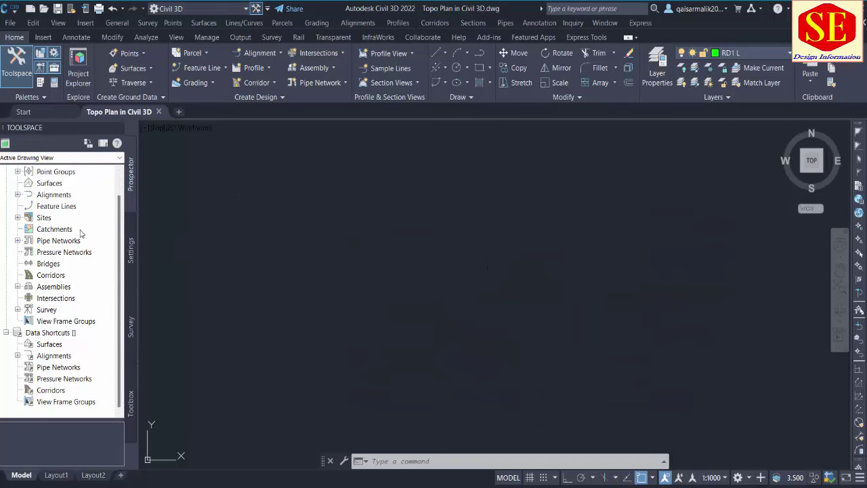
left_click(133, 329)
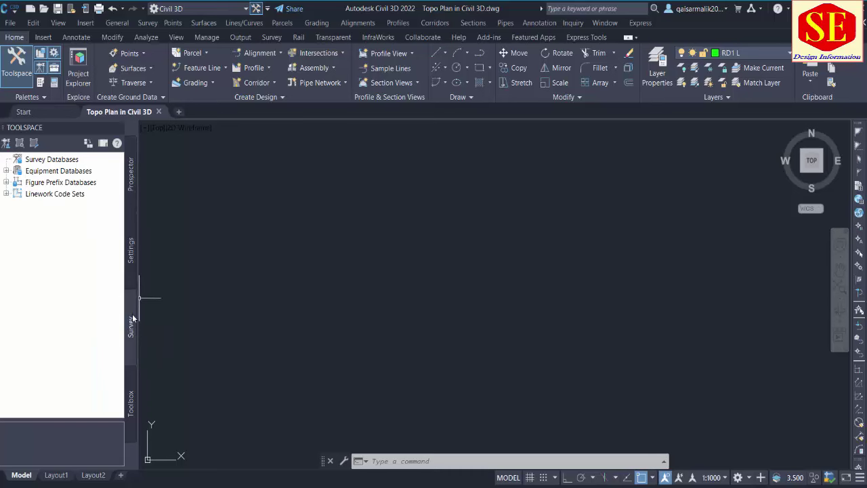
left_click(70, 161)
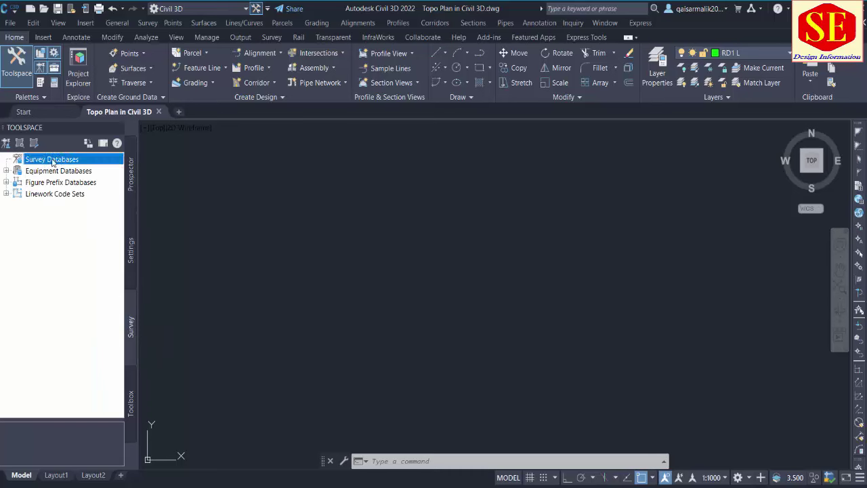
right_click(52, 163)
left_click(140, 168)
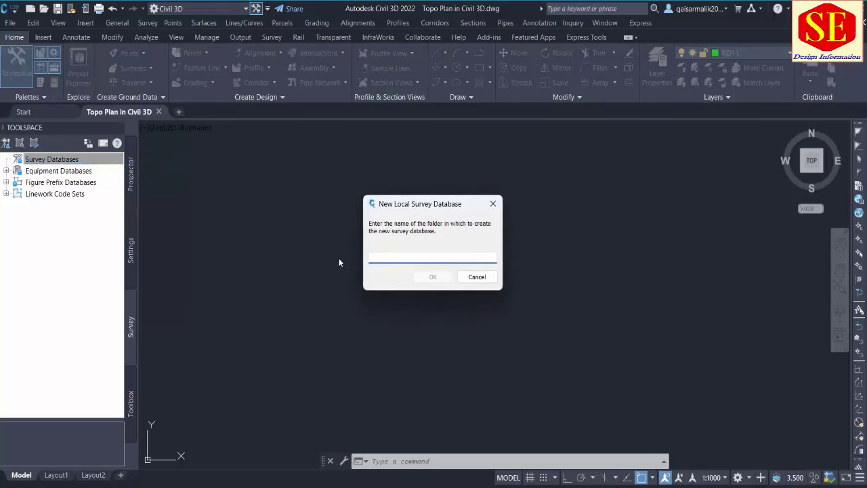
type("T")
type("OPO PL")
type("AN")
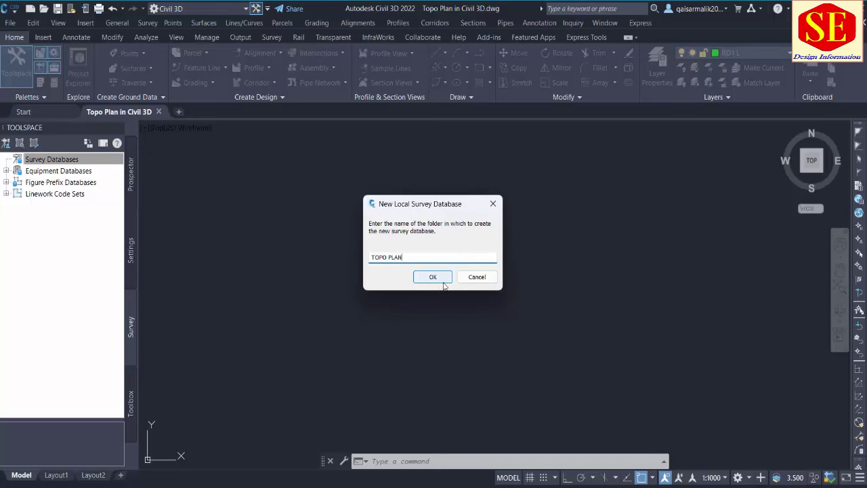
left_click(438, 277)
left_click(61, 184)
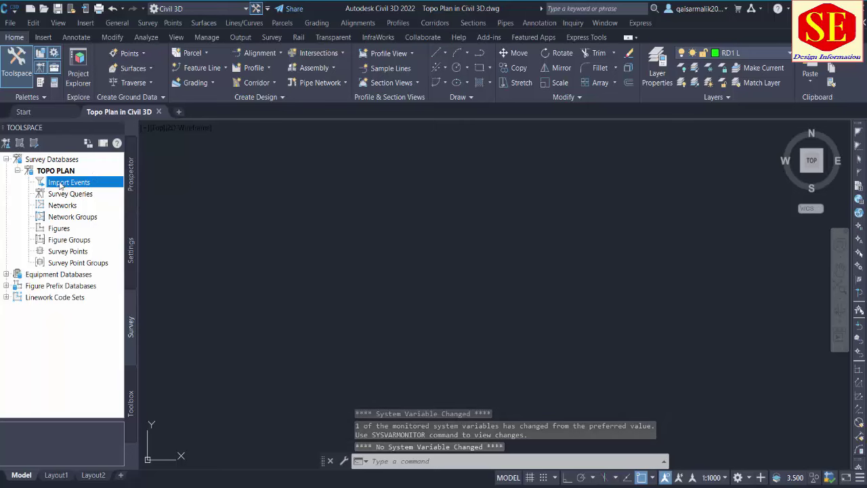
Import 'PNEZD Survey Data(1) - Copy' into TOPO PLAN as PNEZD (comma delimited)
right_click(71, 183)
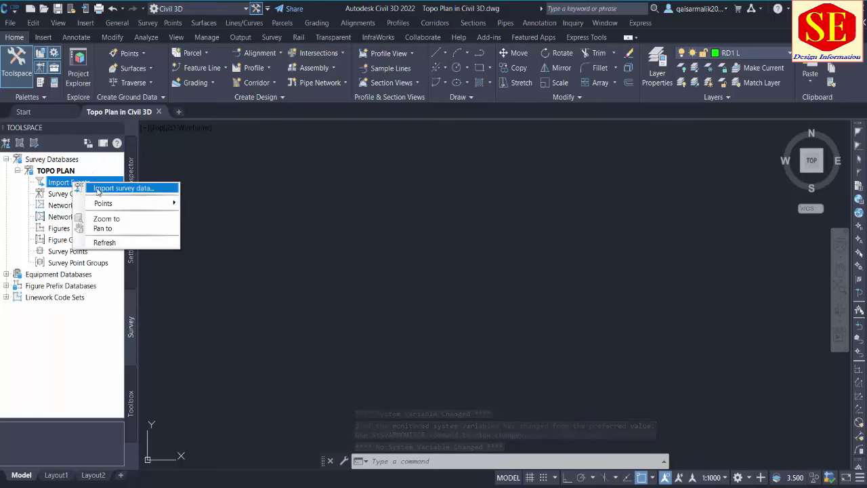
left_click(94, 189)
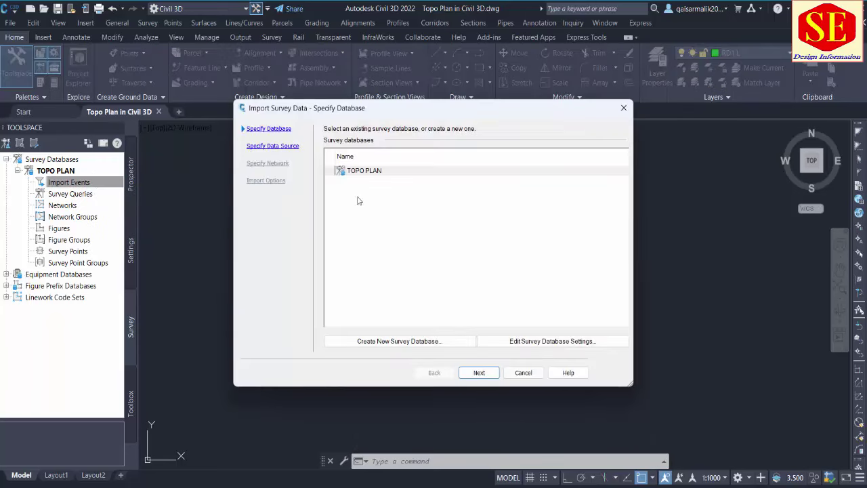
left_click(364, 172)
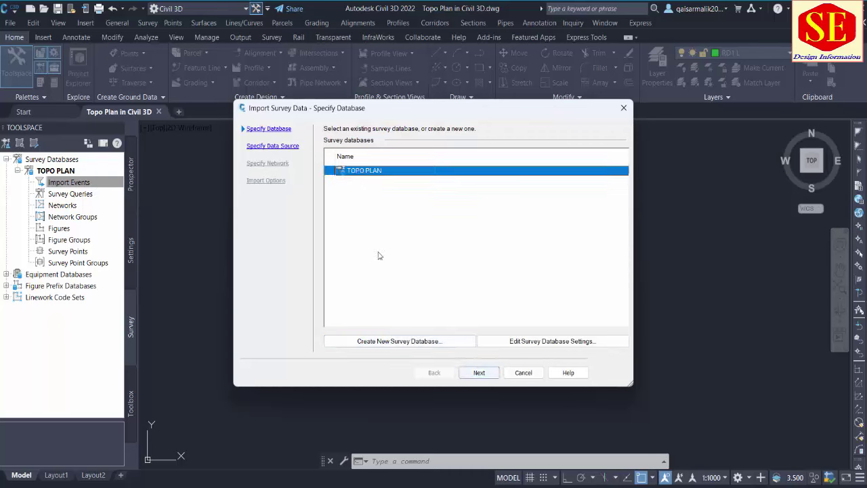
left_click(482, 373)
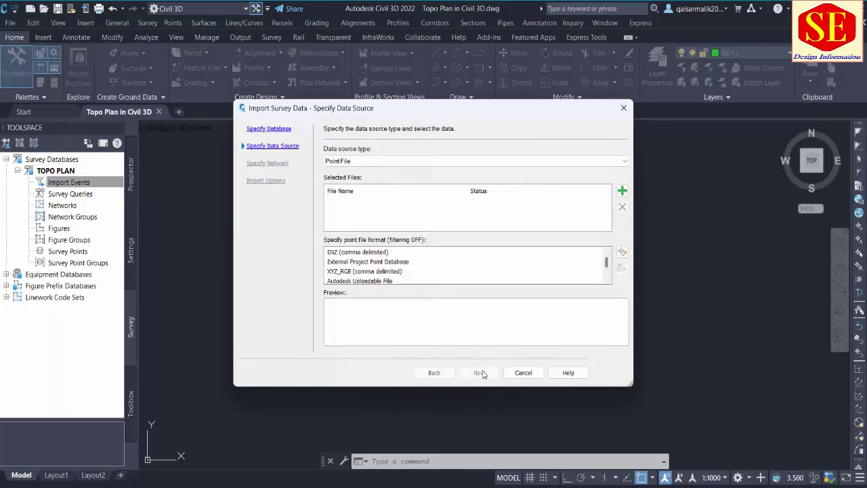
left_click(623, 192)
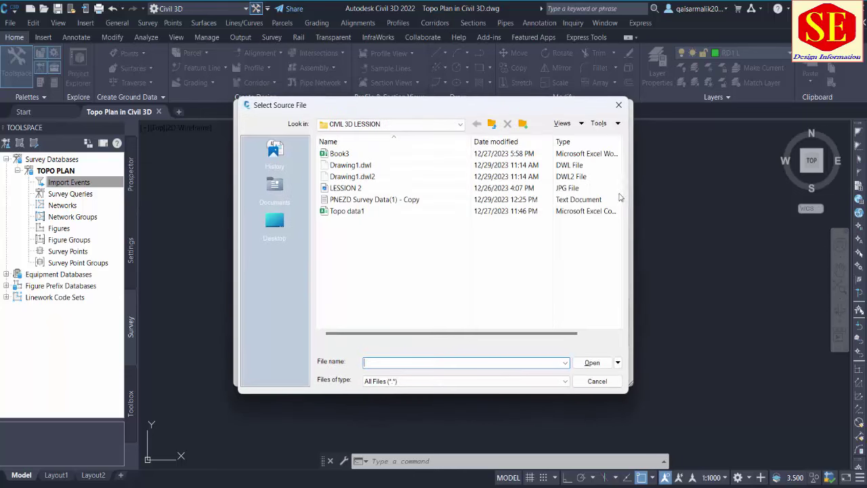
double_click(391, 201)
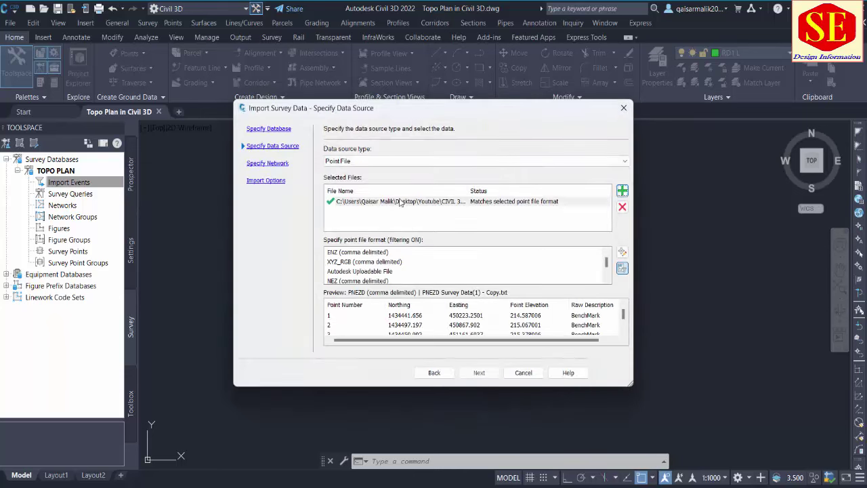
scroll(352, 264, "down", 2)
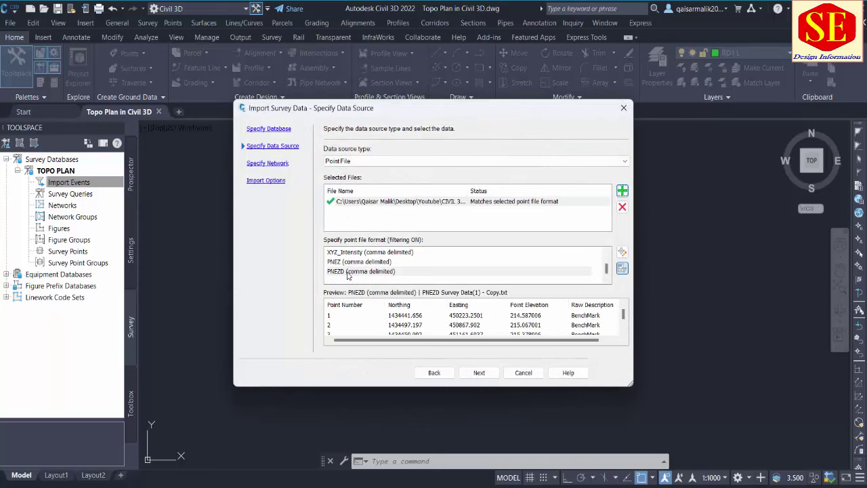
left_click(349, 273)
Create a new XYZ survey network for the import and finish inserting the points
left_click(479, 373)
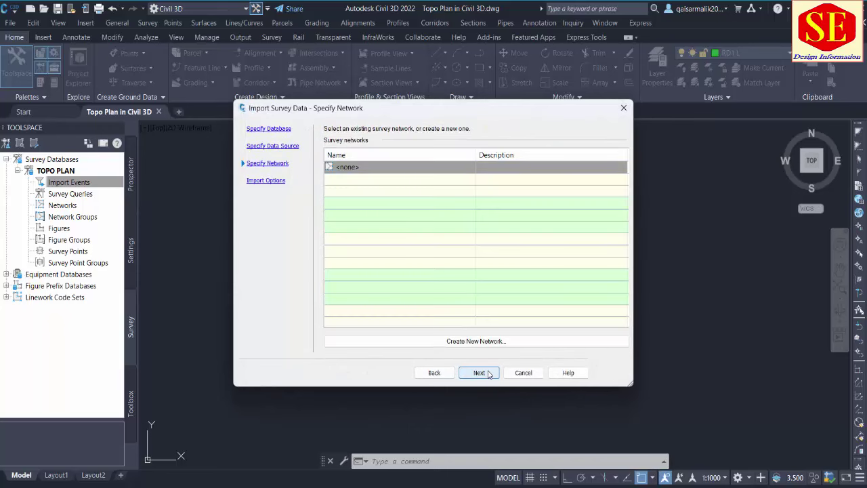
left_click(476, 342)
type("XYZ")
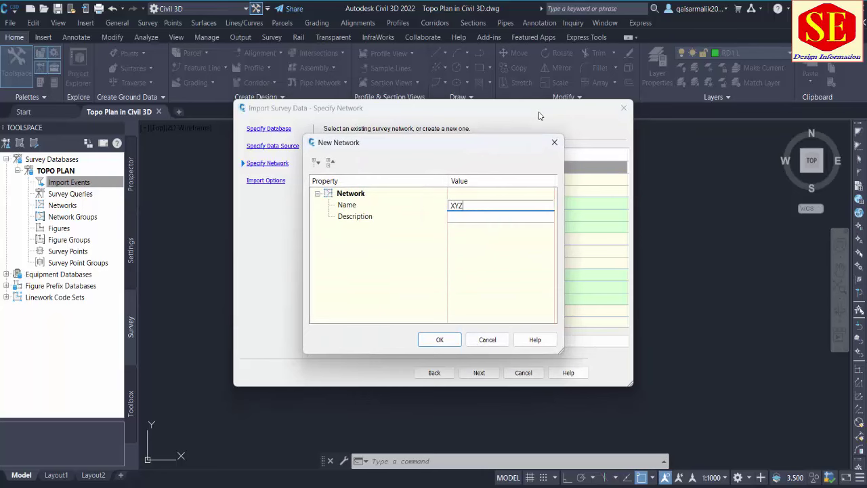
left_click(440, 340)
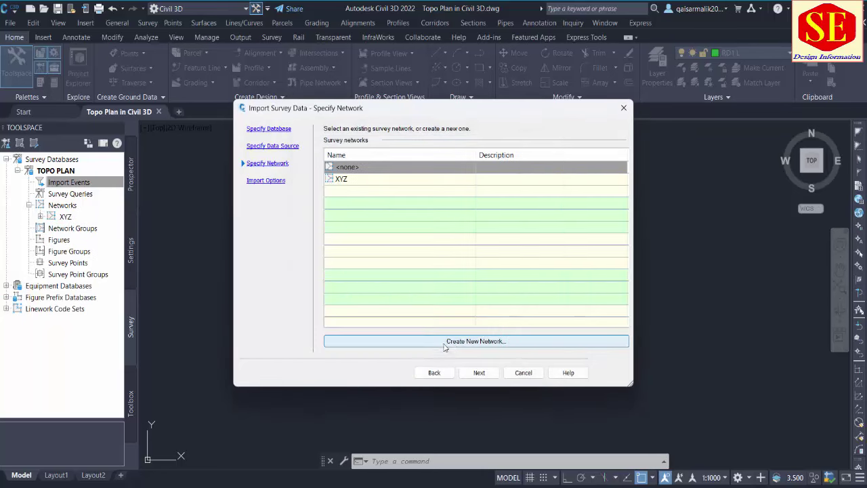
left_click(338, 181)
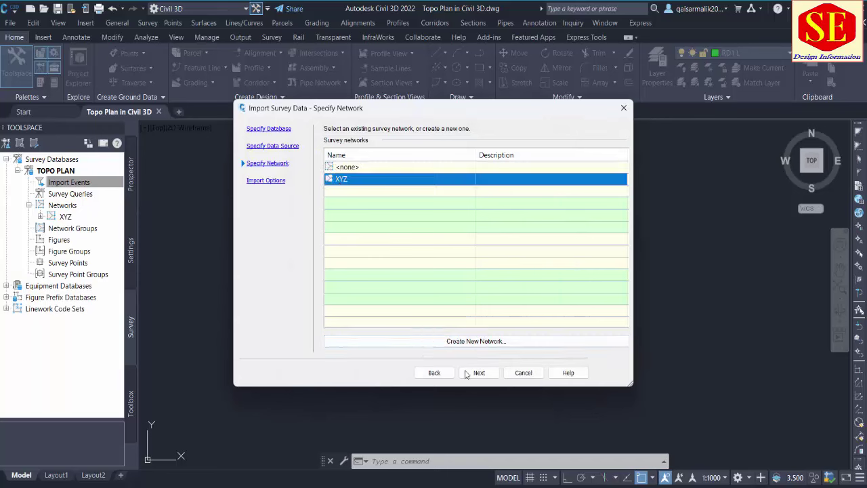
left_click(479, 374)
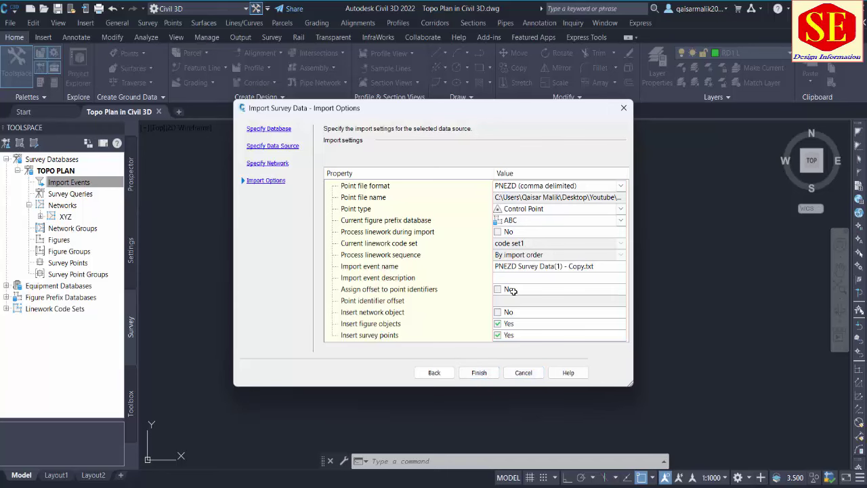
left_click(477, 374)
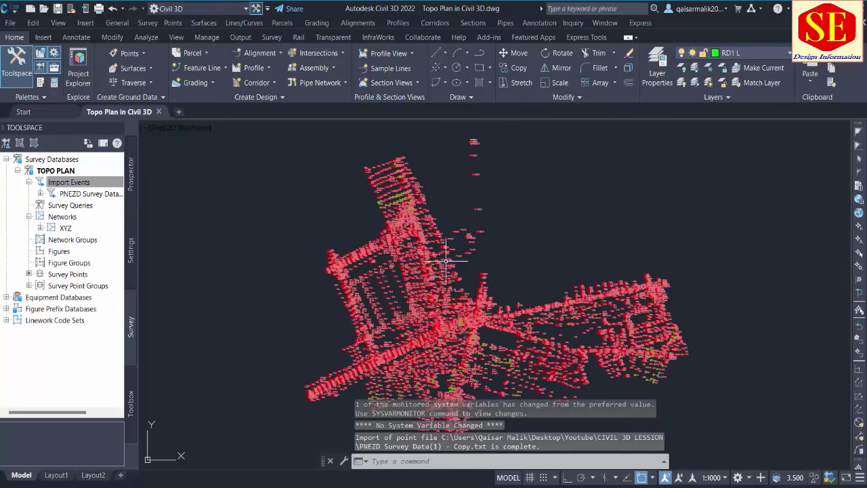
middle_click_drag(484, 273, 476, 219)
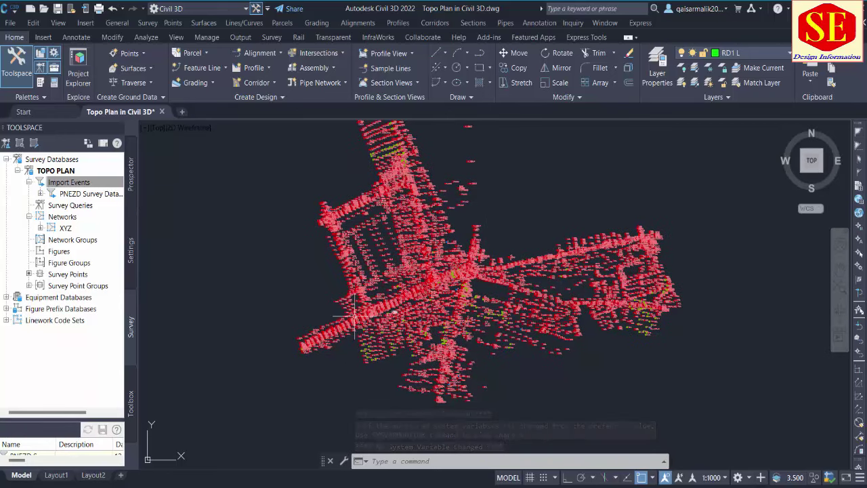
scroll(354, 315, "up", 5)
scroll(356, 316, "up", 4)
scroll(426, 322, "down", 4)
scroll(429, 325, "down", 5)
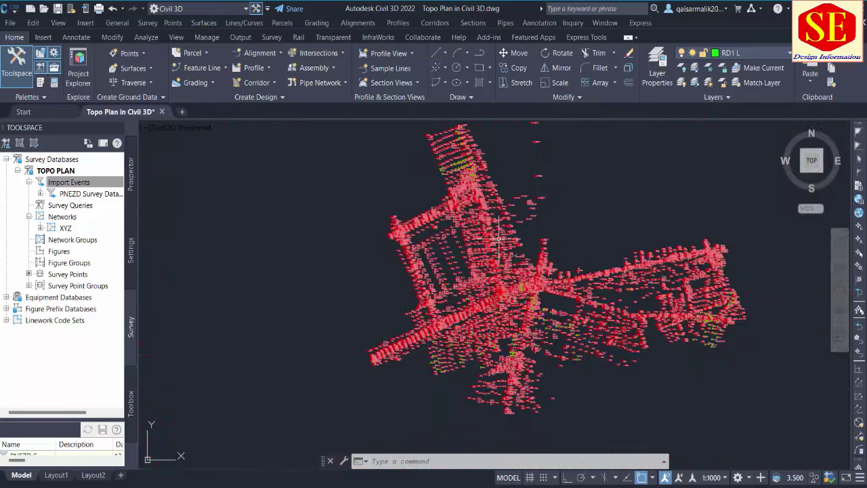
scroll(466, 168, "up", 5)
scroll(488, 176, "up", 2)
middle_click_drag(536, 242, 150, 194)
scroll(335, 195, "down", 1)
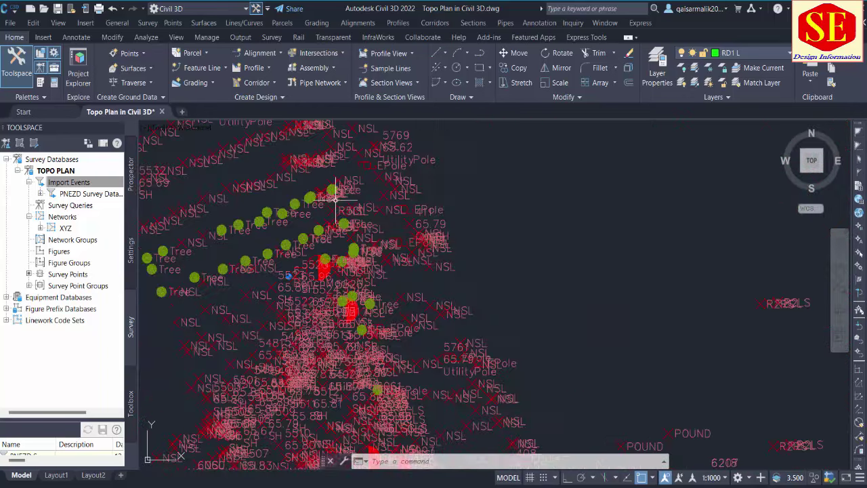
scroll(233, 170, "down", 2)
middle_click_drag(416, 333, 449, 217)
scroll(474, 234, "down", 3)
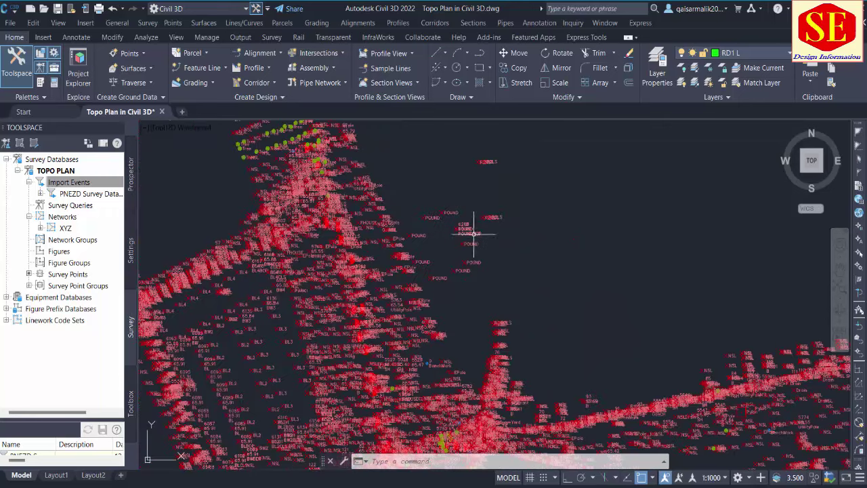
scroll(474, 233, "down", 2)
scroll(462, 232, "down", 2)
scroll(555, 351, "down", 2)
scroll(570, 305, "down", 3)
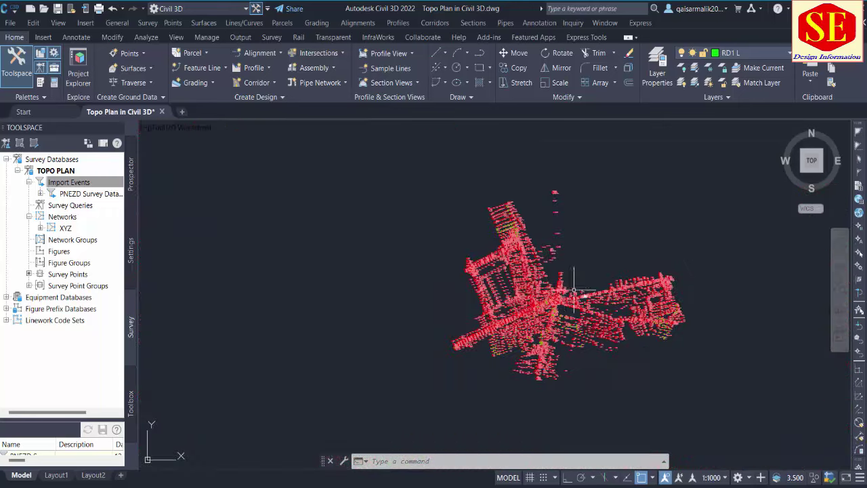
scroll(515, 291, "up", 4)
scroll(447, 267, "up", 2)
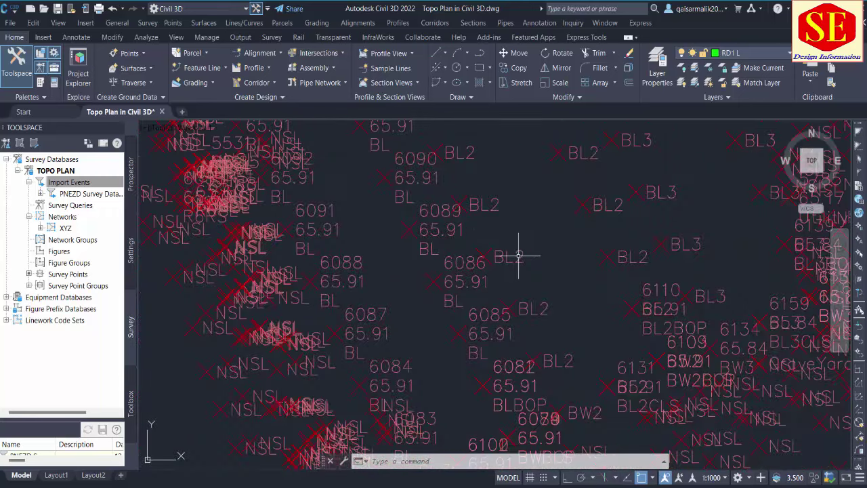
scroll(518, 256, "down", 2)
scroll(507, 251, "down", 2)
scroll(537, 364, "up", 5)
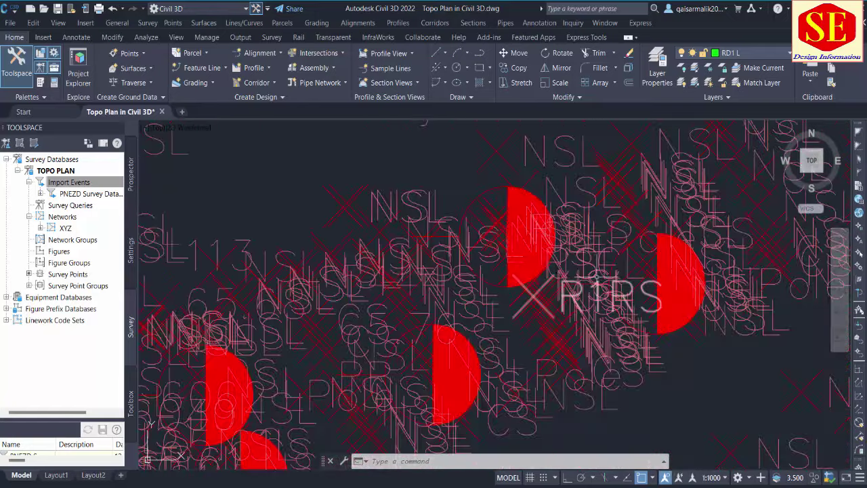
scroll(587, 275, "down", 4)
scroll(498, 308, "up", 1)
scroll(490, 313, "down", 2)
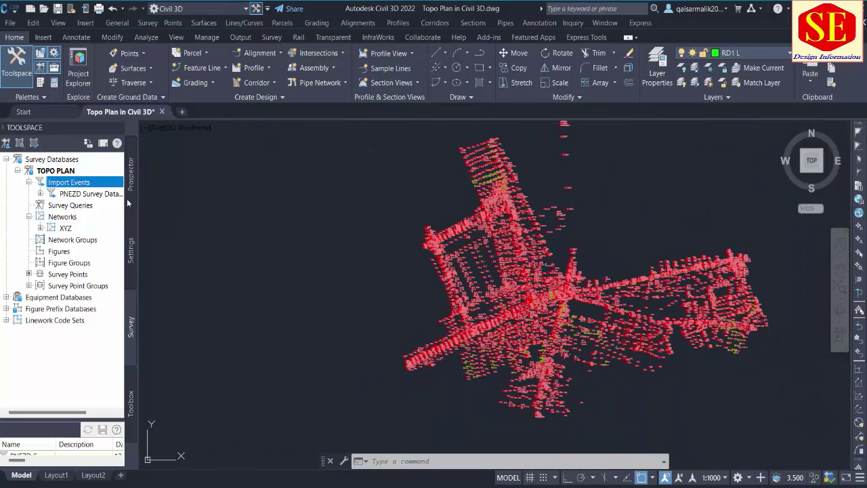
Process the PNEZD import's linework with the ABC prefix database and code set1
right_click(99, 196)
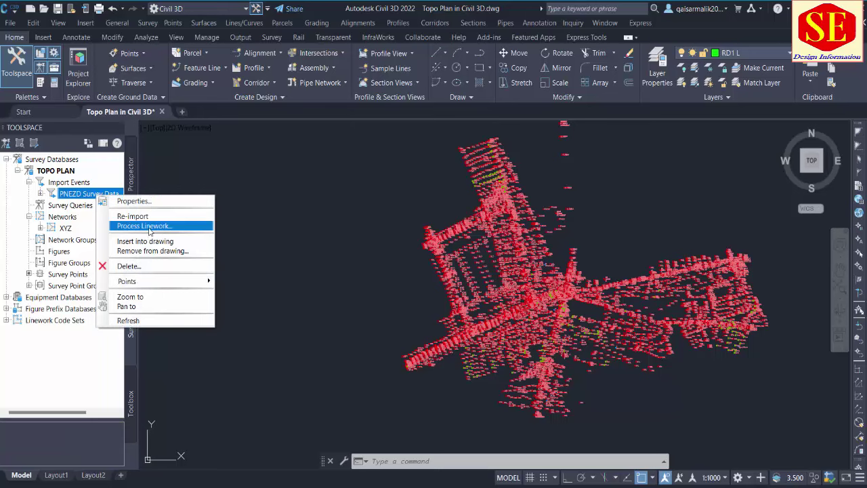
left_click(149, 228)
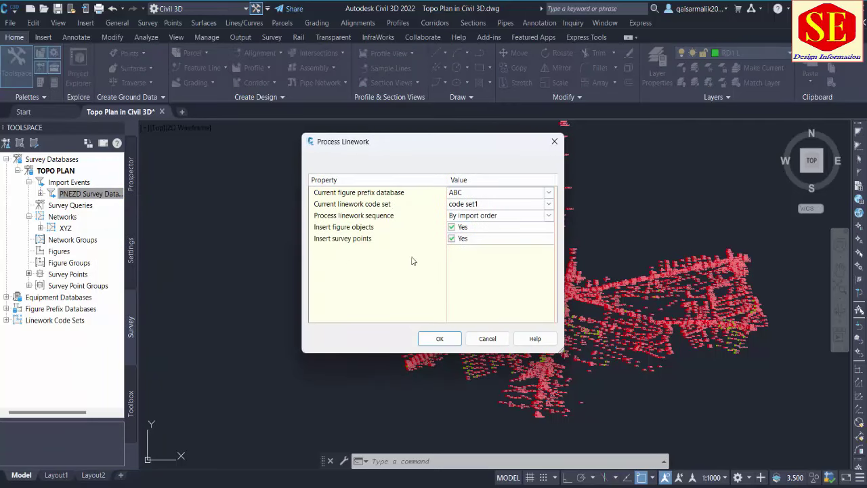
left_click(440, 339)
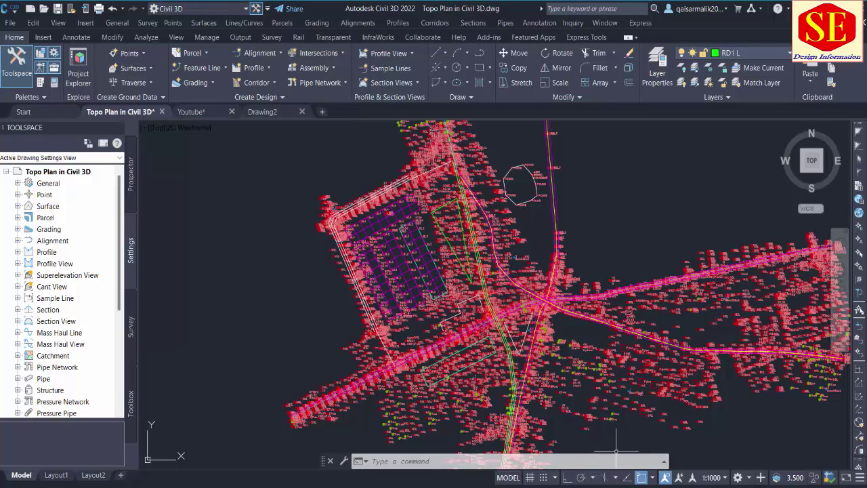
Change the annotation scale from 1:1000 to 1:100 and review the drawing
left_click(711, 477)
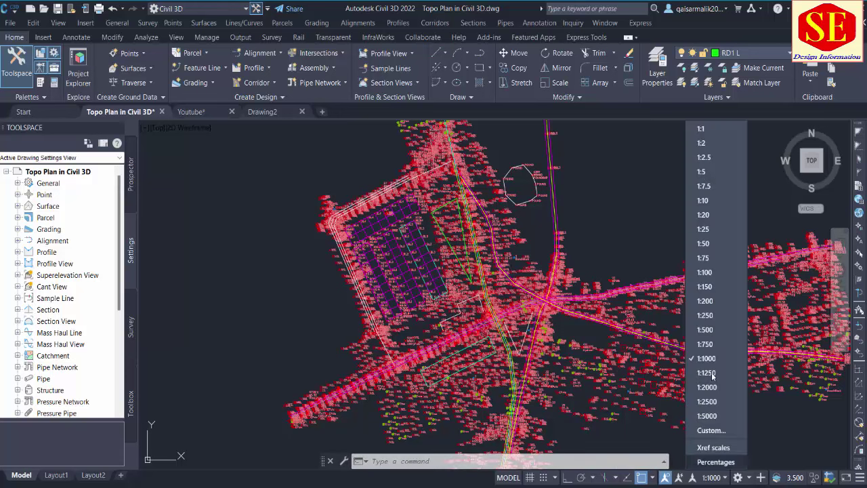
left_click(716, 273)
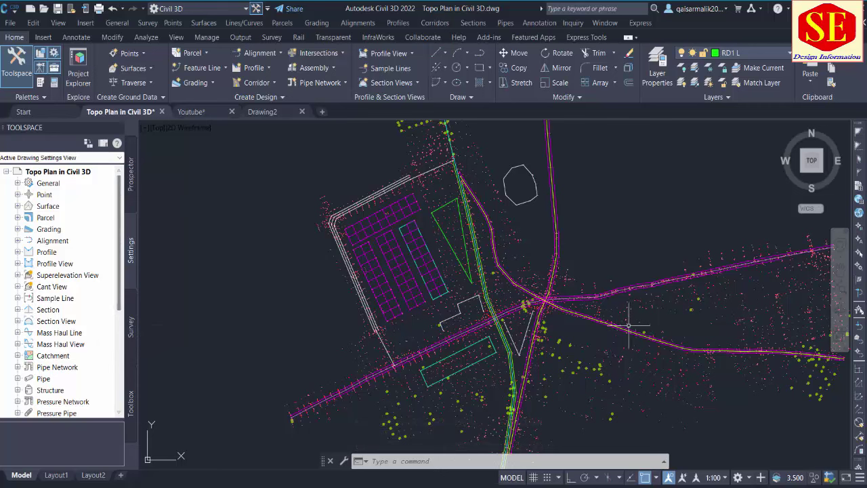
scroll(366, 230, "down", 3)
scroll(354, 203, "up", 3)
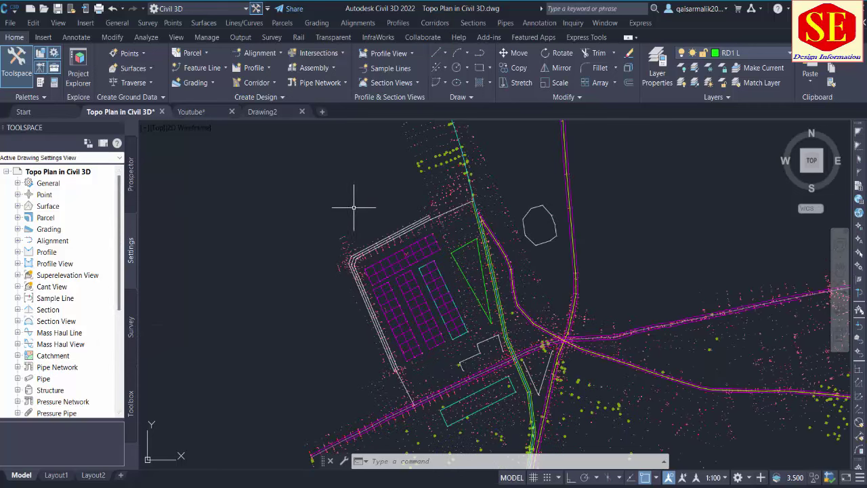
middle_click_drag(509, 229, 532, 271)
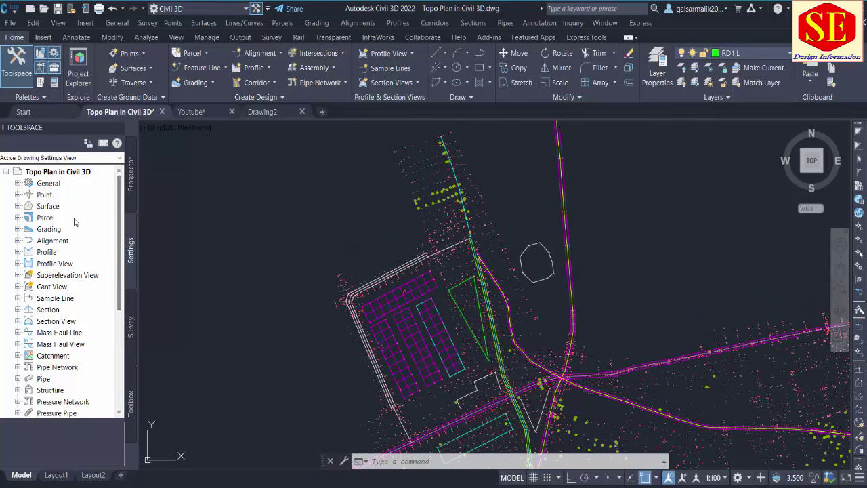
Open the Civil 3D description key set for editing, then close the Panorama
left_click(18, 194)
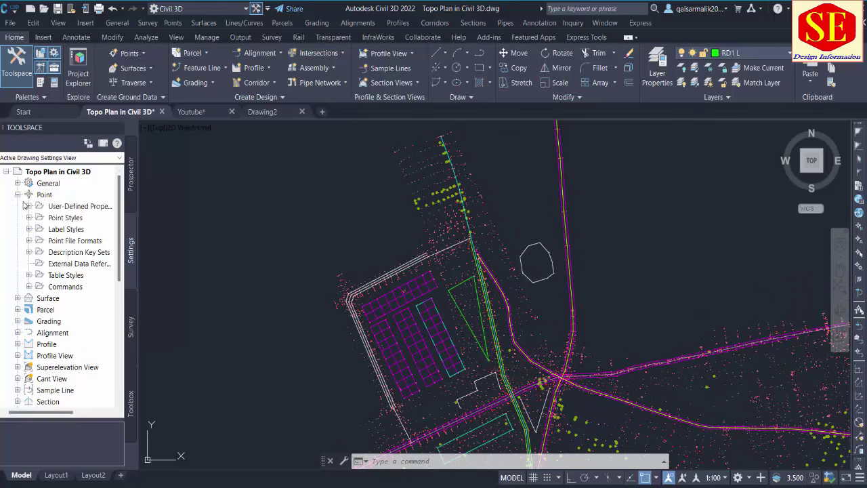
left_click(57, 253)
right_click(61, 252)
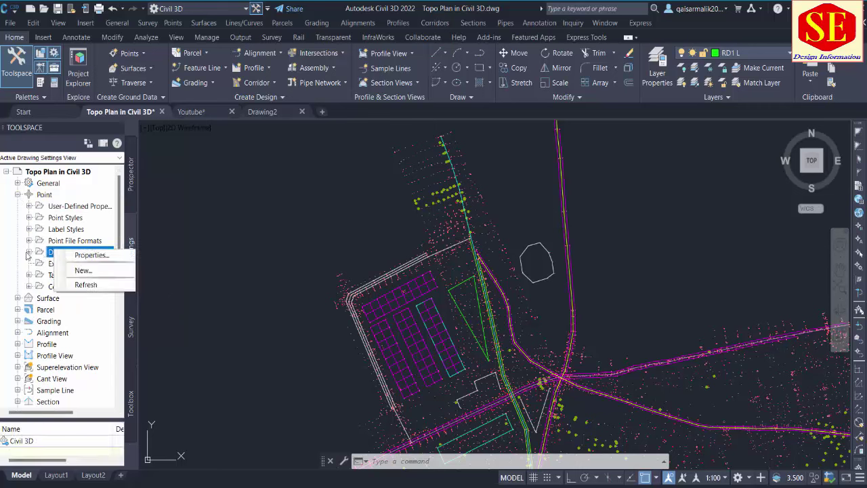
left_click(29, 252)
right_click(80, 264)
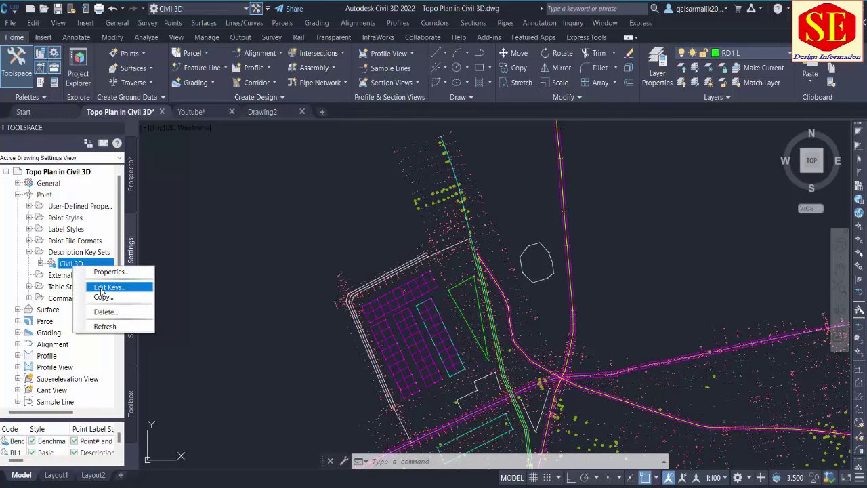
left_click(101, 288)
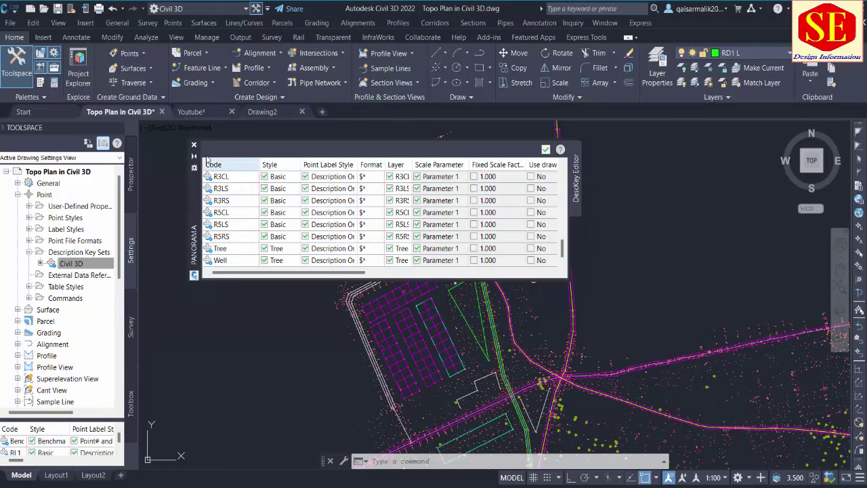
left_click(194, 145)
Show the survey tree's figure prefix databases, including ABC
left_click(130, 329)
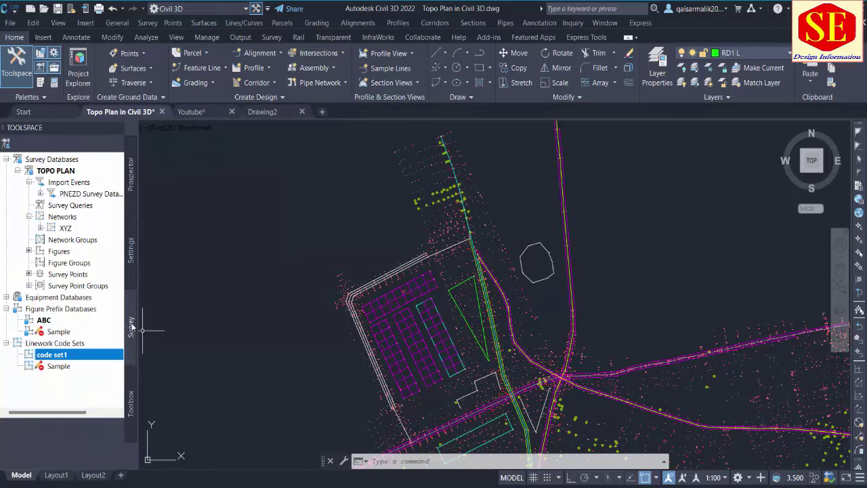
left_click(45, 322)
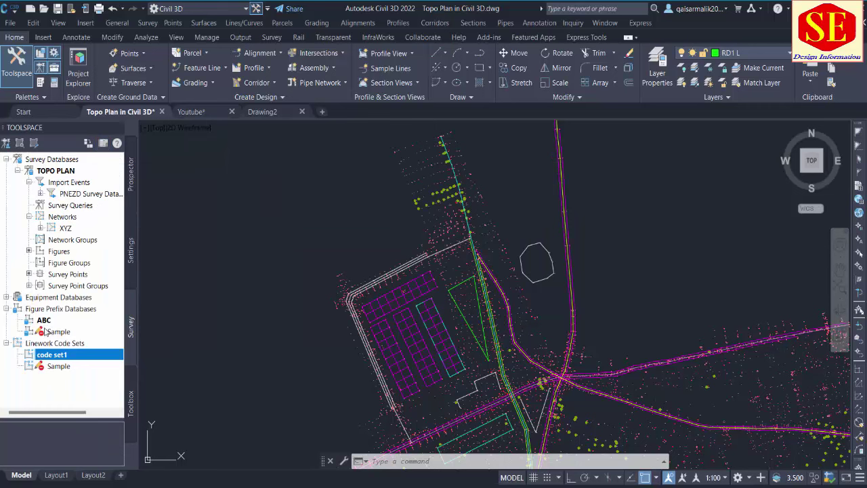
scroll(432, 285, "down", 4)
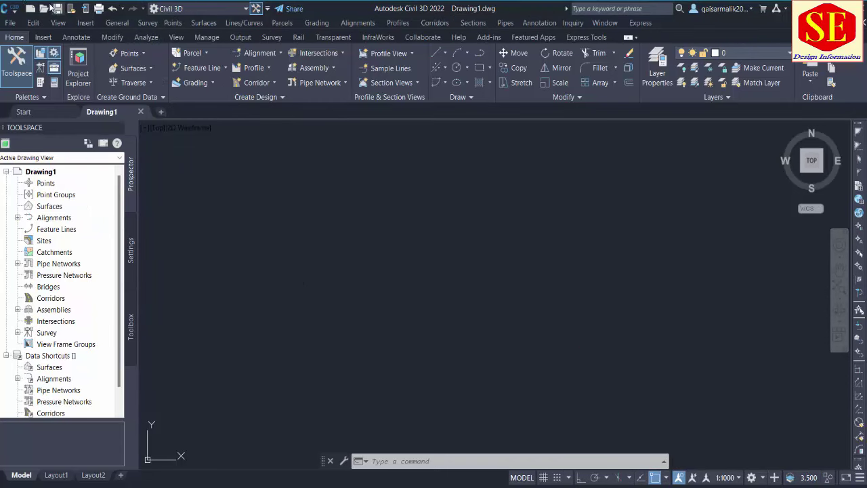
Create a new ytube folder on the Desktop as the save location
left_click(57, 10)
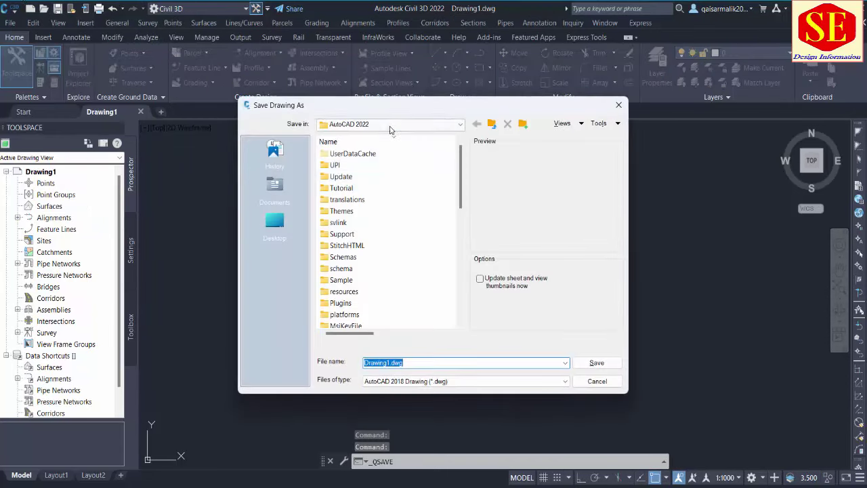
left_click(392, 125)
scroll(388, 166, "up", 2)
left_click(349, 136)
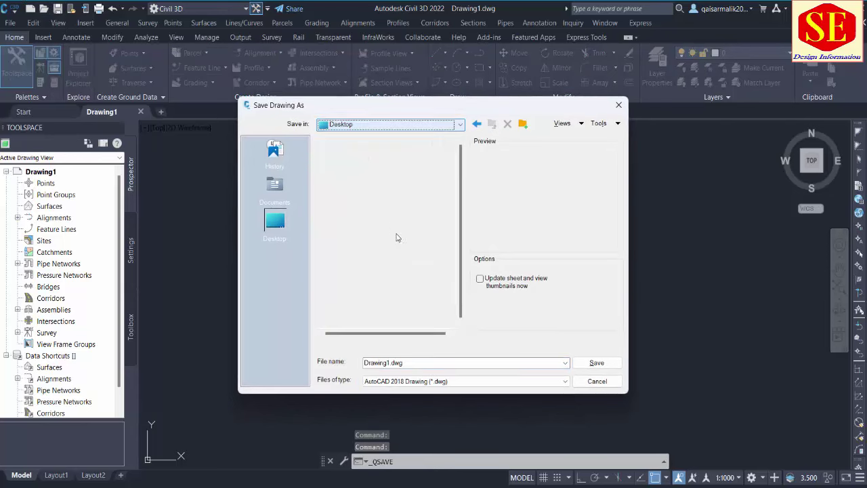
scroll(366, 261, "down", 1)
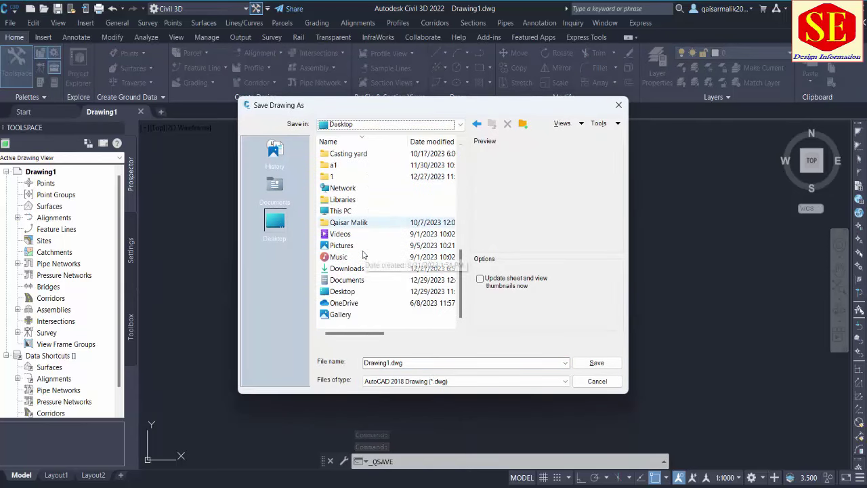
right_click(391, 322)
mouse_move(418, 419)
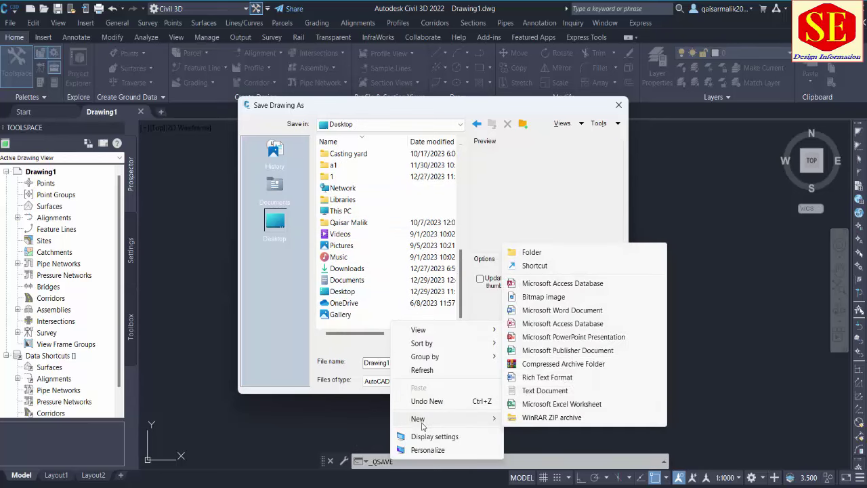
left_click(577, 252)
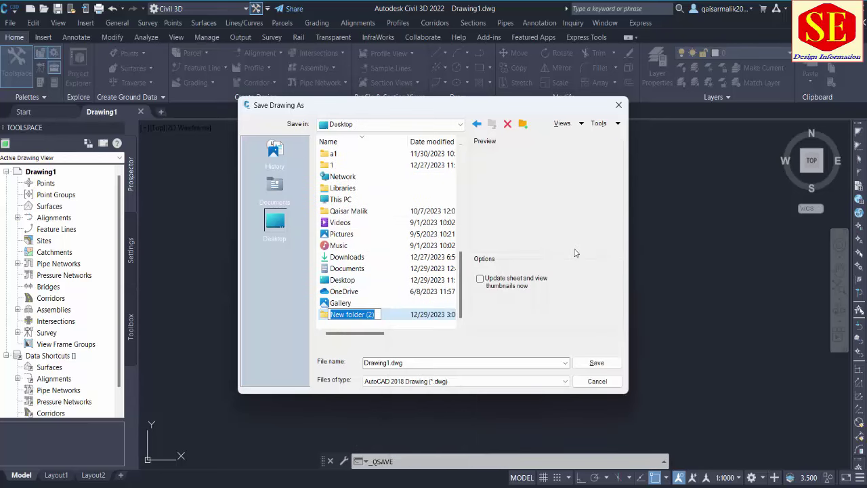
type("ytube")
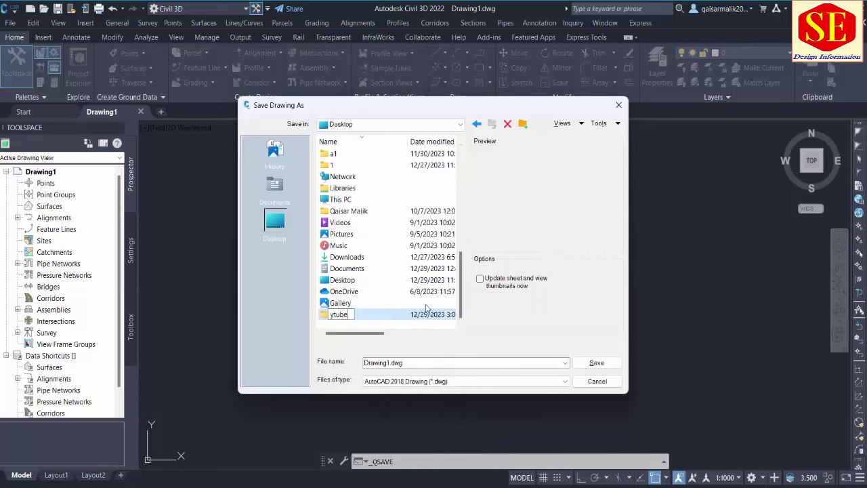
left_click(350, 320)
double_click(351, 320)
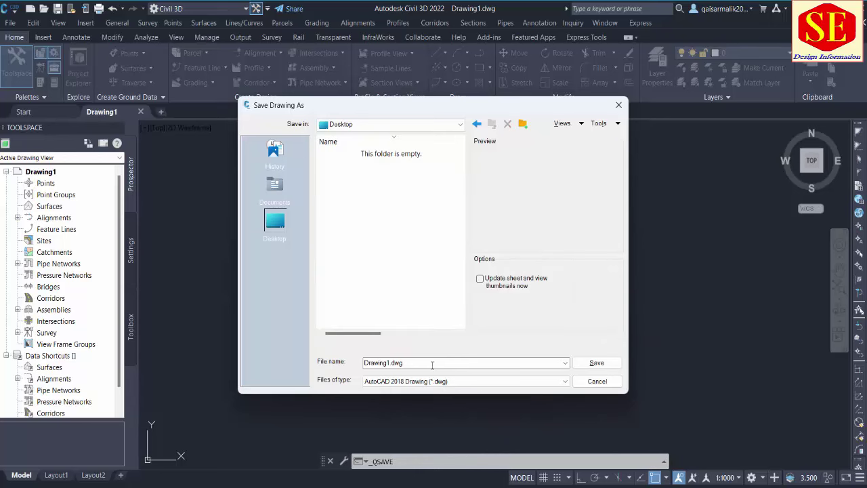
Save the drawing as 'Data Code set' in the ytube folder
double_click(430, 364)
type("data")
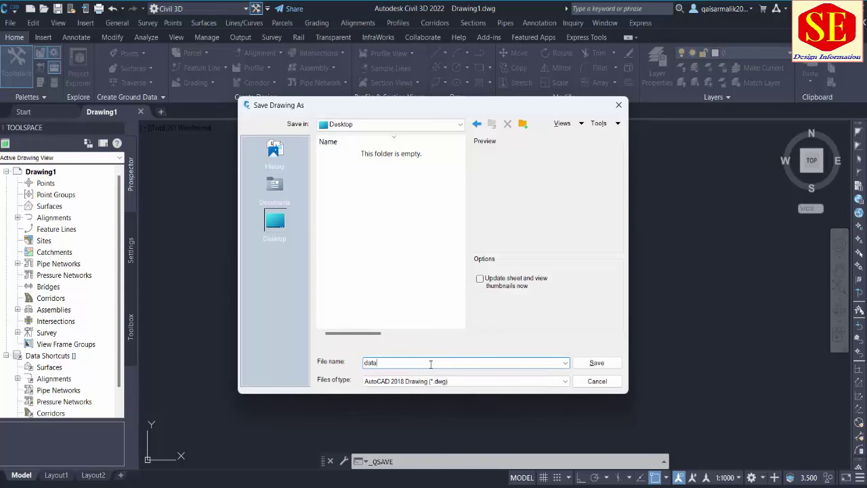
key("BackSpace")
key("BackSpace")
type("Data")
left_click(608, 363)
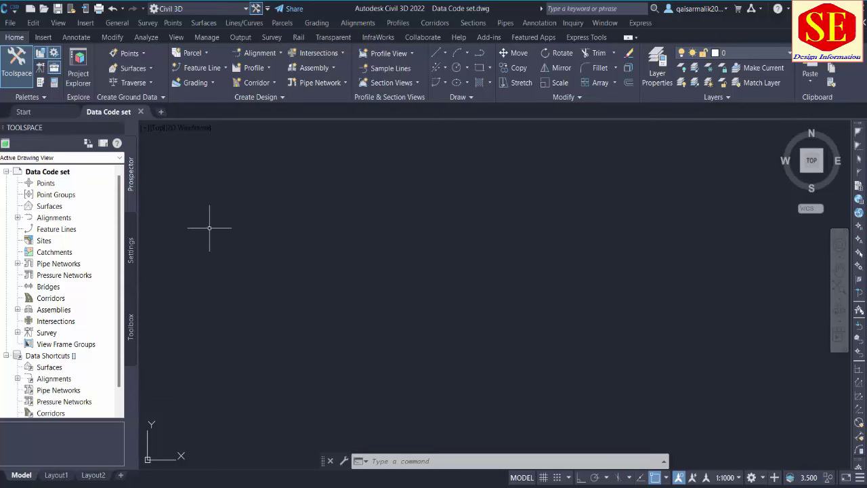
Check the ribbon and Toolspace tabs, then open the Survey workspace
left_click(42, 37)
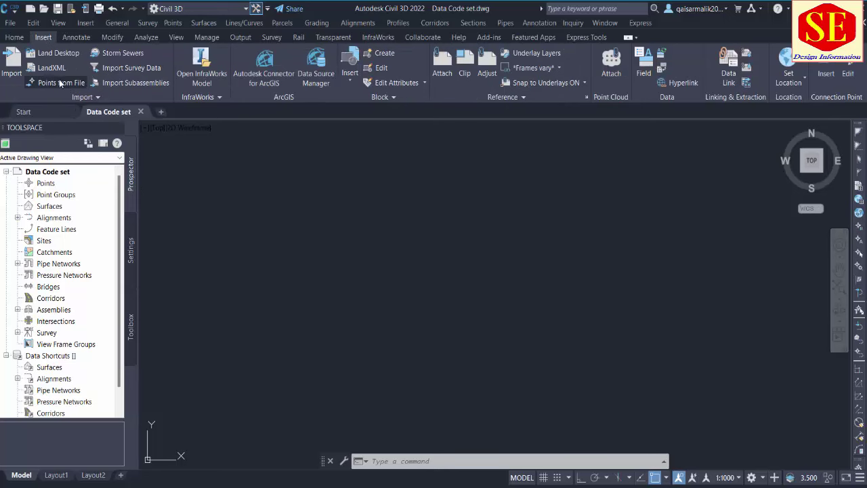
left_click(14, 39)
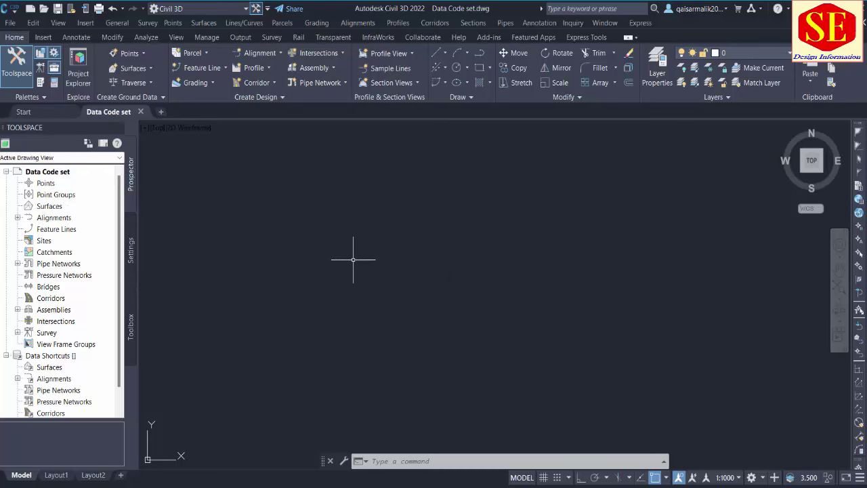
left_click(129, 242)
left_click(133, 331)
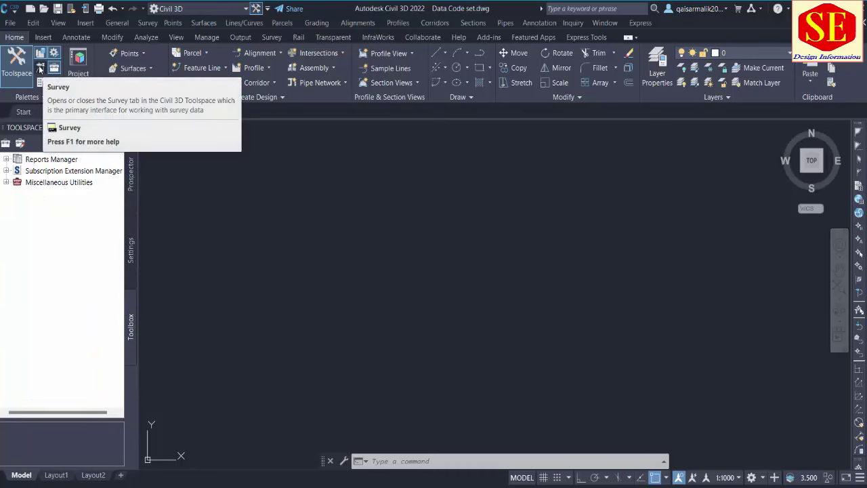
left_click(39, 68)
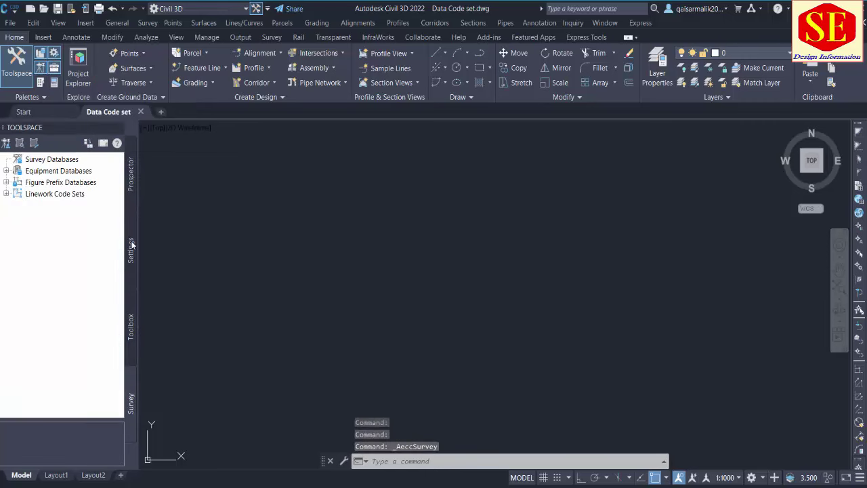
left_click(132, 178)
left_click(132, 405)
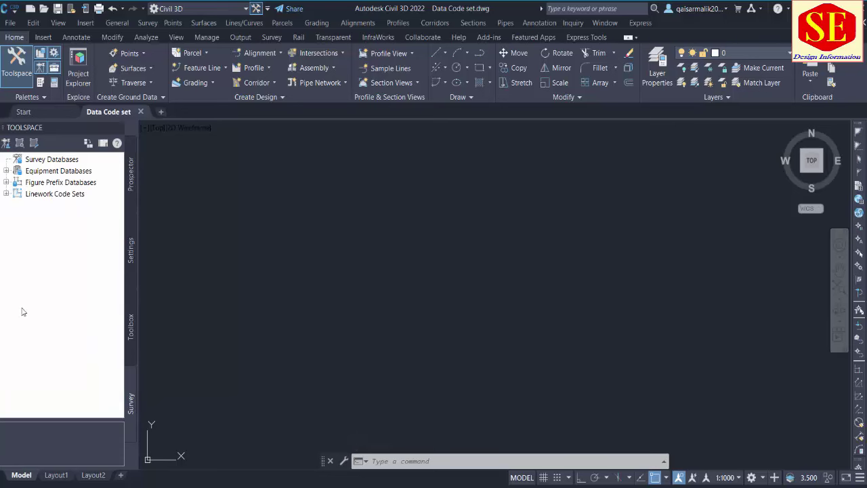
Review survey, equipment, figure prefix databases and linework code sets, then bring up Survey Databases actions
left_click(65, 160)
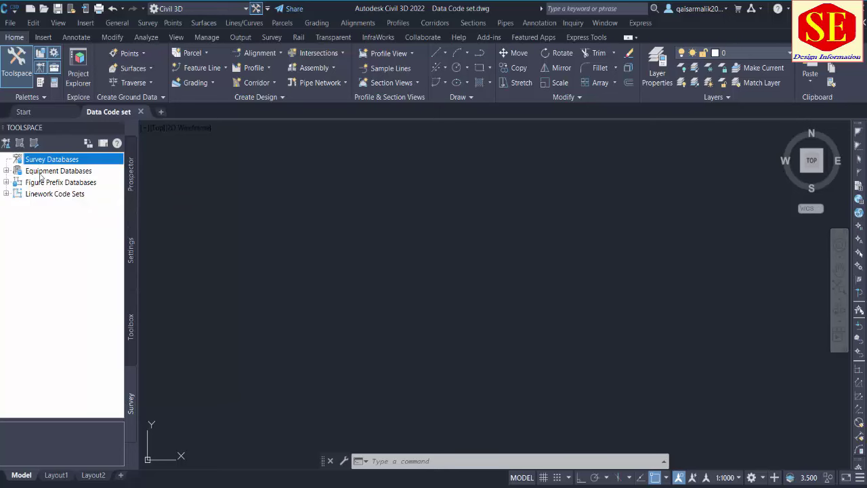
left_click(40, 172)
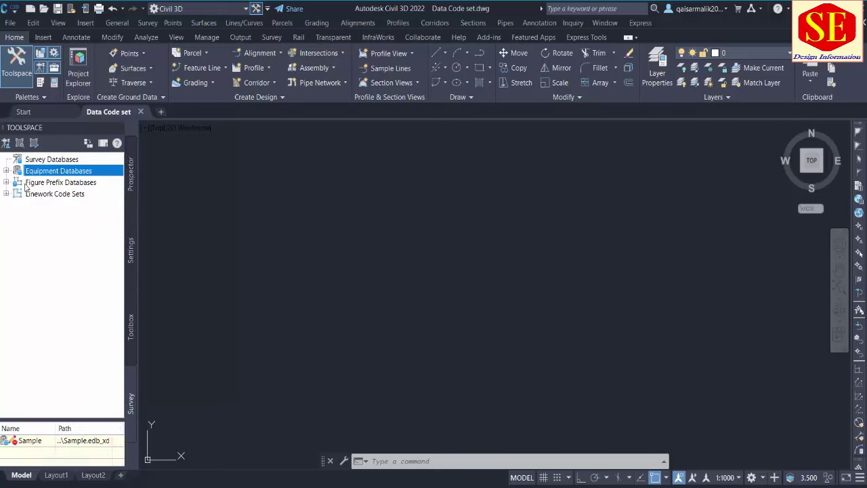
left_click(27, 183)
left_click(47, 194)
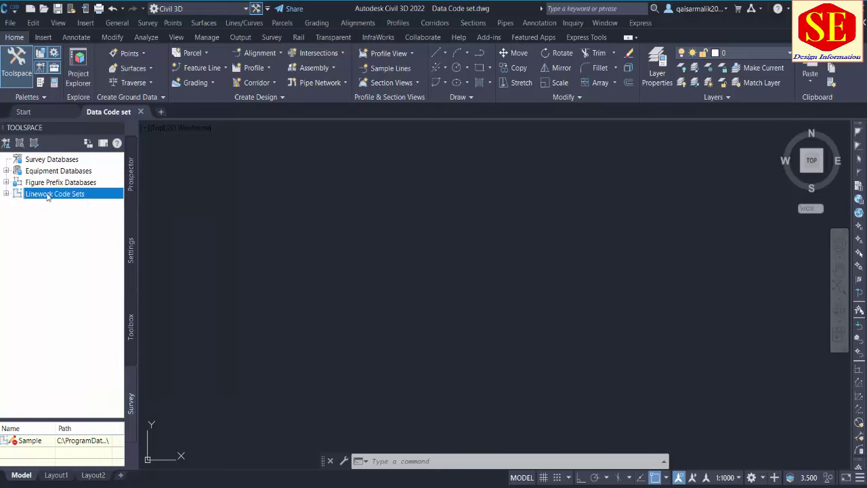
left_click(54, 161)
left_click(57, 183)
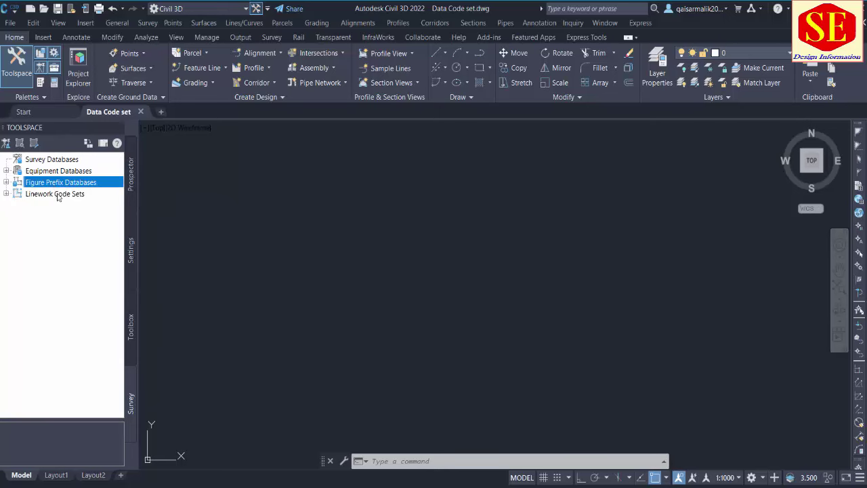
left_click(57, 194)
left_click(57, 161)
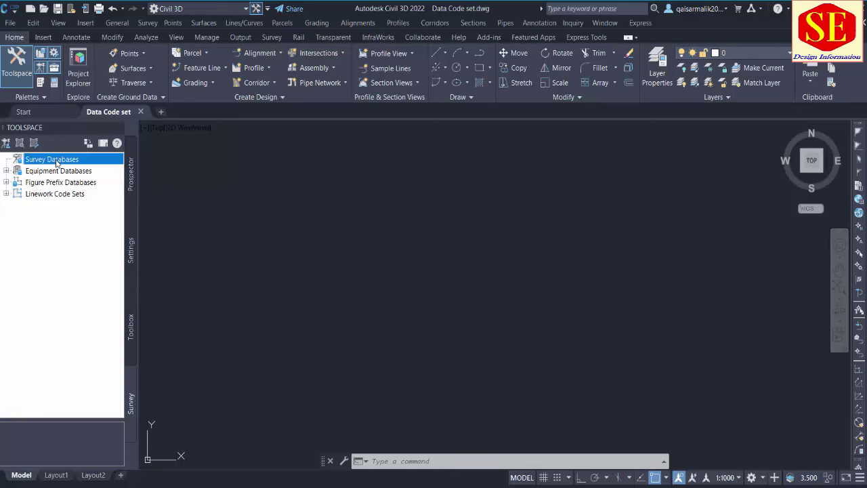
right_click(38, 163)
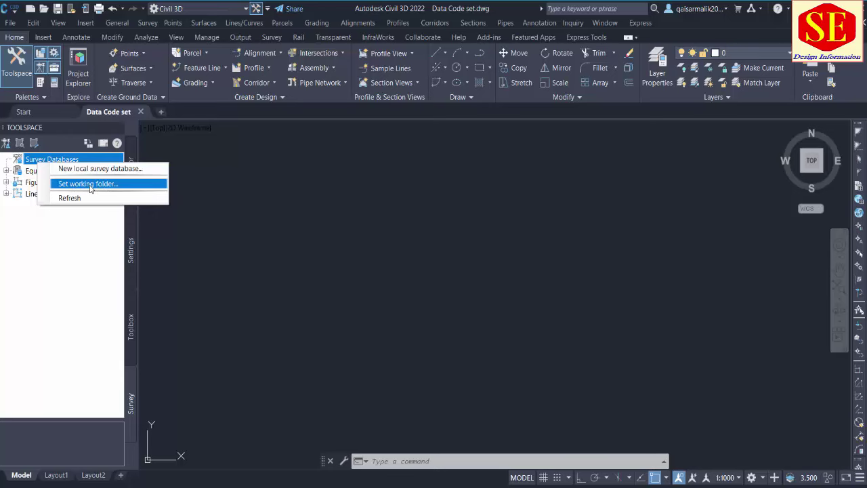
Browse for the survey working folder to the Desktop's ytube folder
left_click(90, 187)
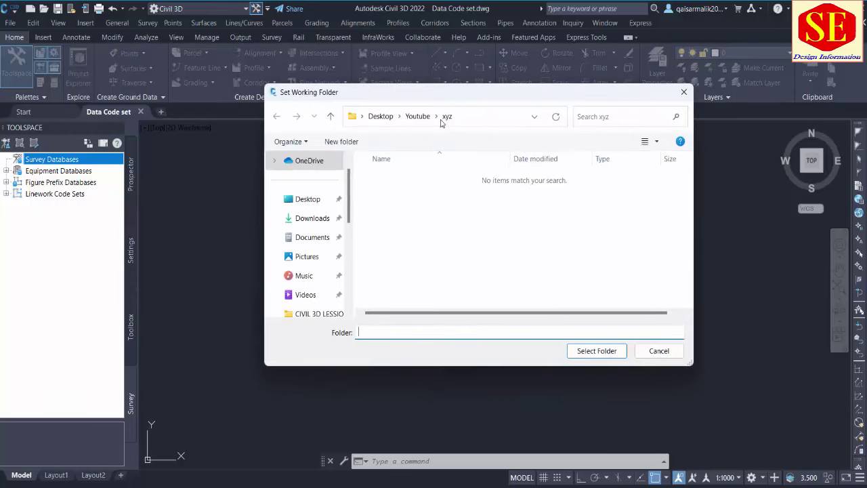
left_click(393, 119)
left_click(397, 259)
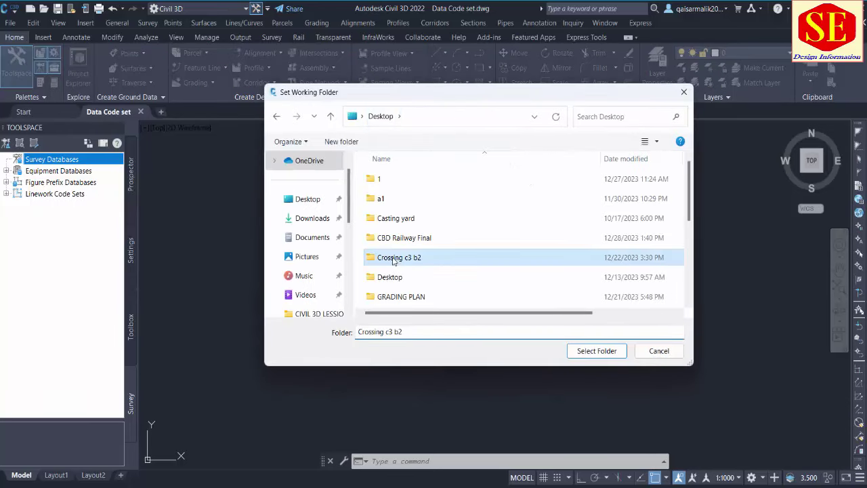
scroll(396, 260, "down", 5)
left_click(396, 262)
double_click(395, 261)
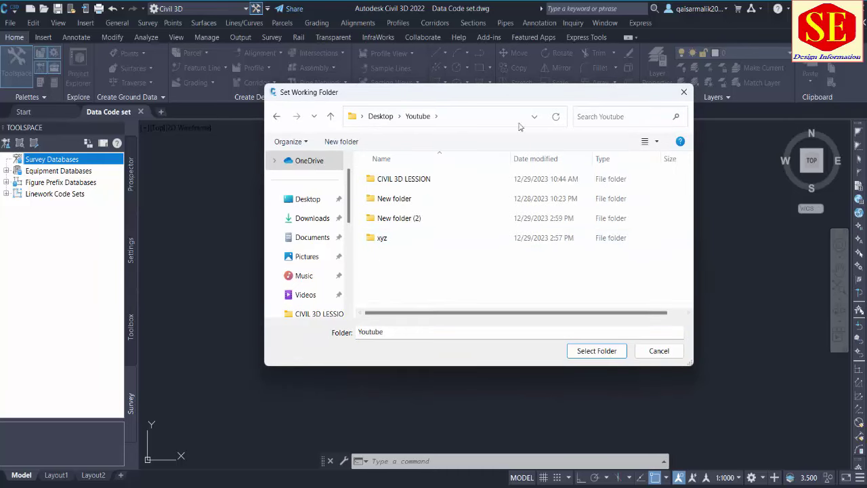
left_click(482, 121)
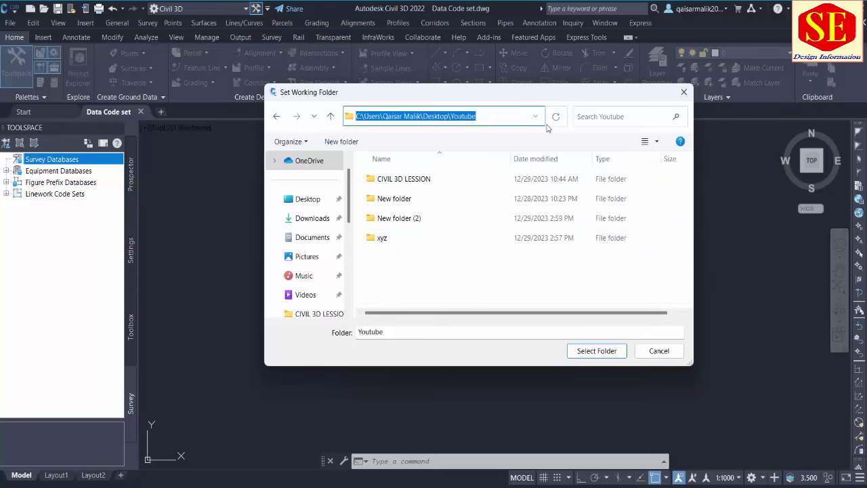
left_click(279, 198)
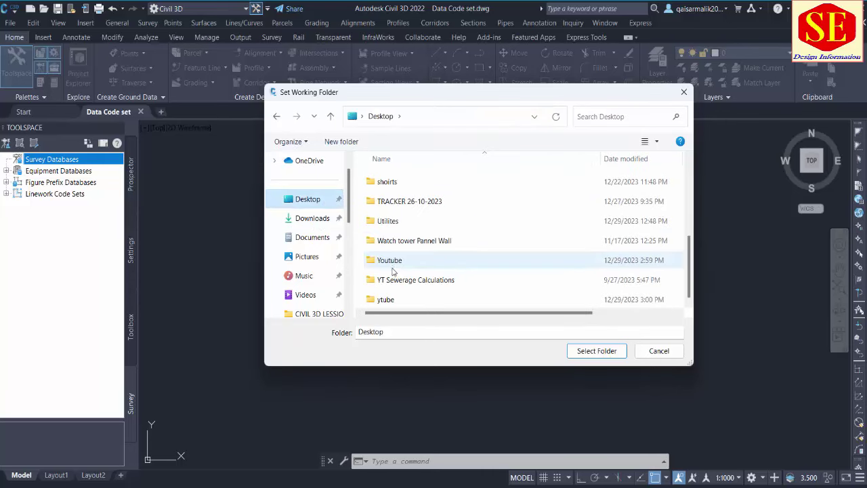
left_click(386, 300)
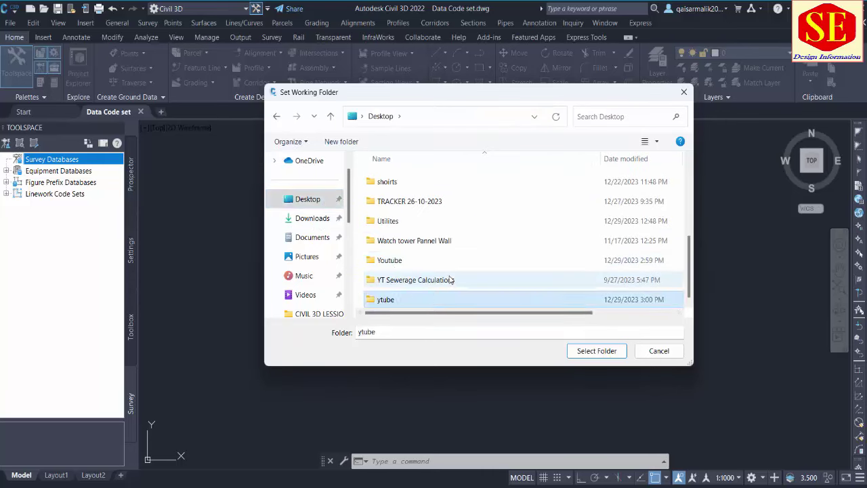
double_click(389, 303)
Create a 'Svy Data' folder inside ytube and set it as the working folder
right_click(409, 202)
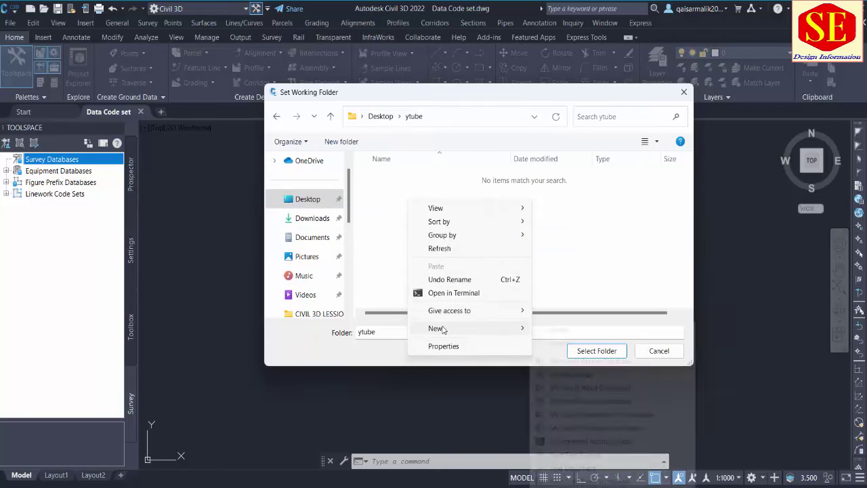
left_click(559, 331)
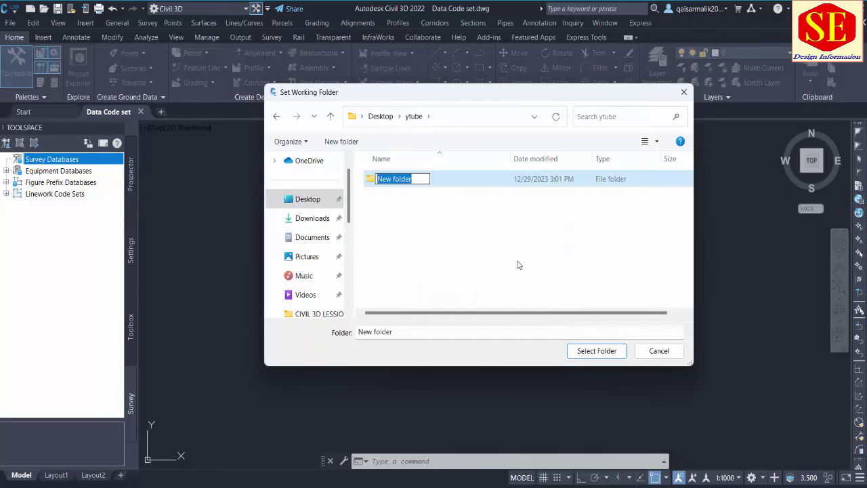
type("svy")
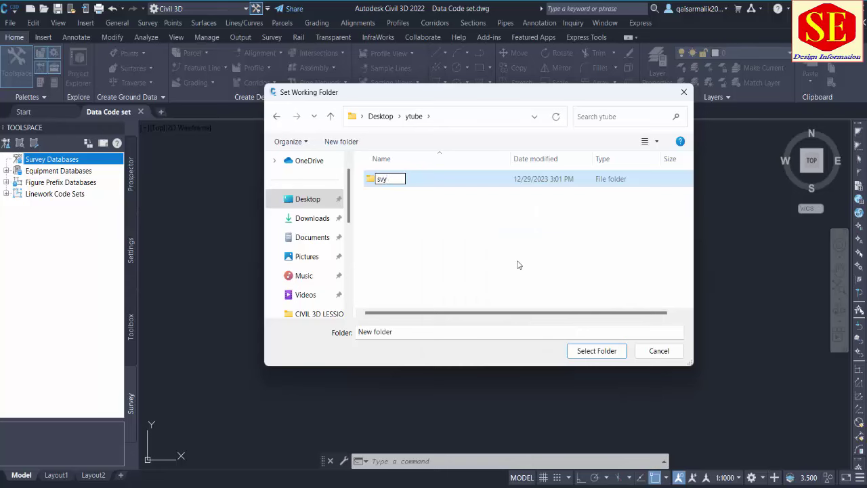
key("BackSpace")
type("Sv")
type("y Datra")
key("BackSpace")
key("BackSpace")
type("a")
key("Return")
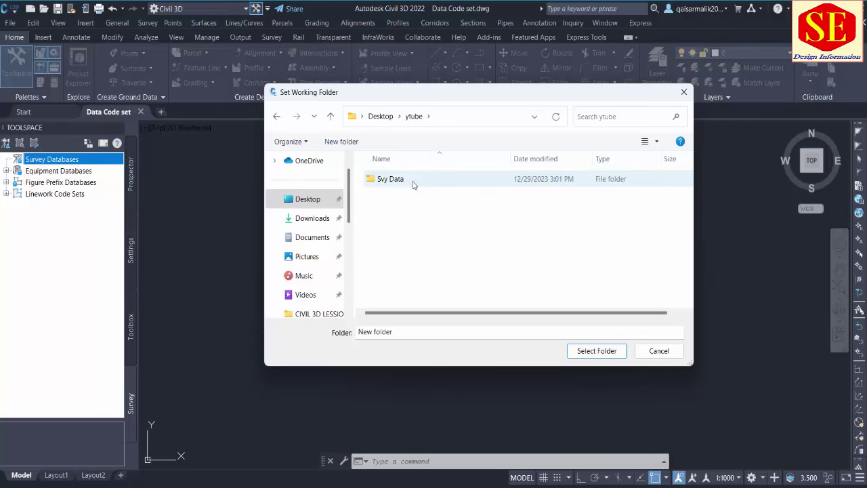
left_click(405, 179)
left_click(597, 351)
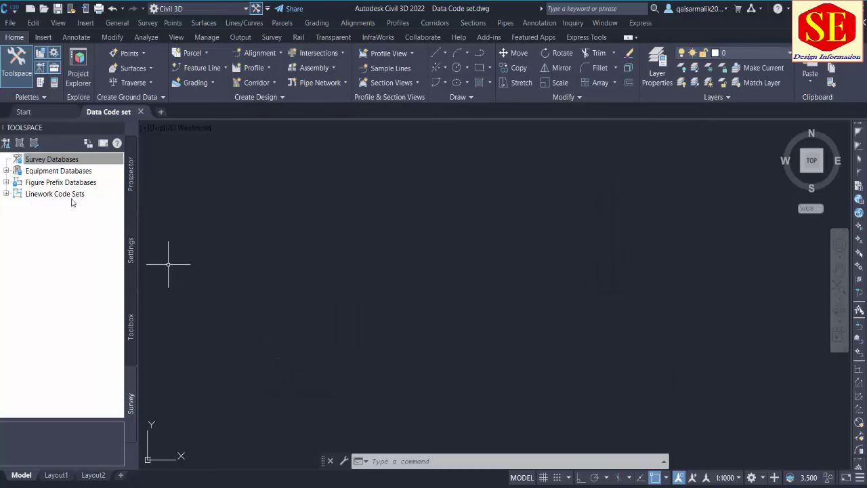
Make a new local survey database called Topo under Survey Databases
right_click(40, 163)
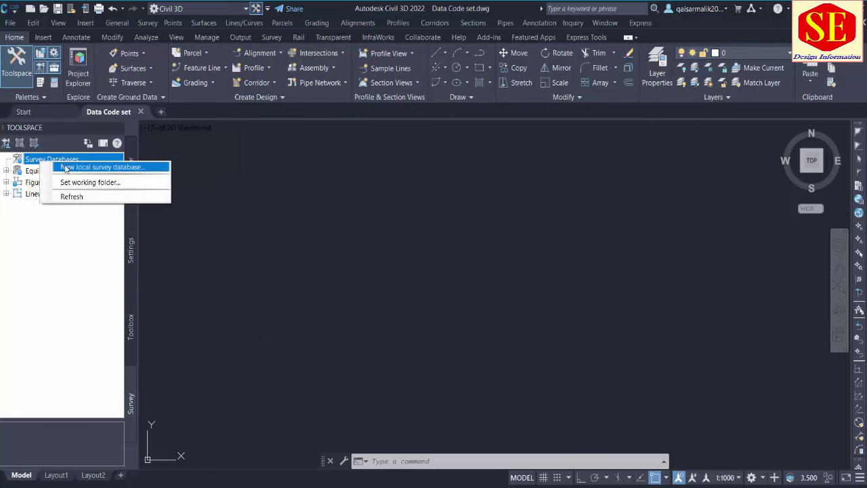
left_click(65, 169)
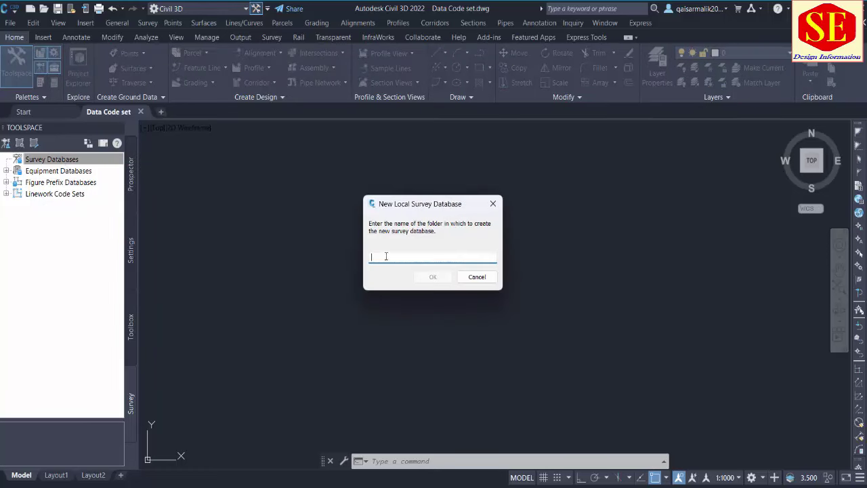
type("Topo")
left_click(432, 278)
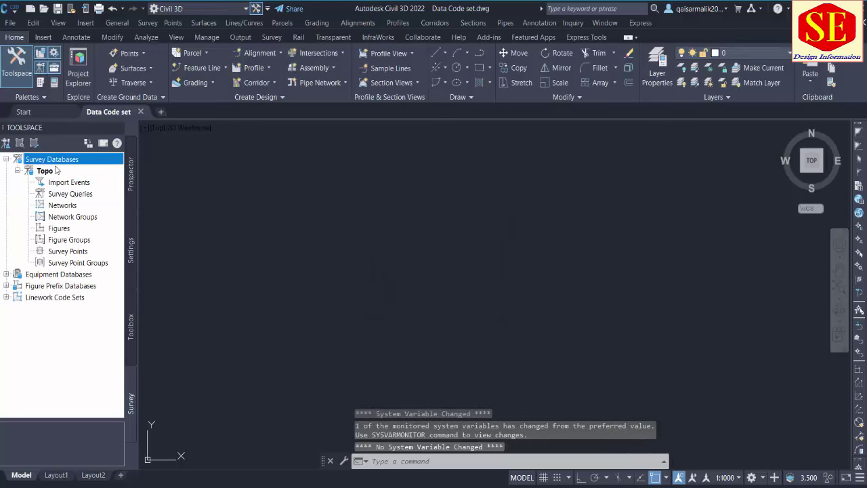
Browse Topo's Import Events, then the Linework Code Sets and Figure Prefix Databases collections
left_click(56, 184)
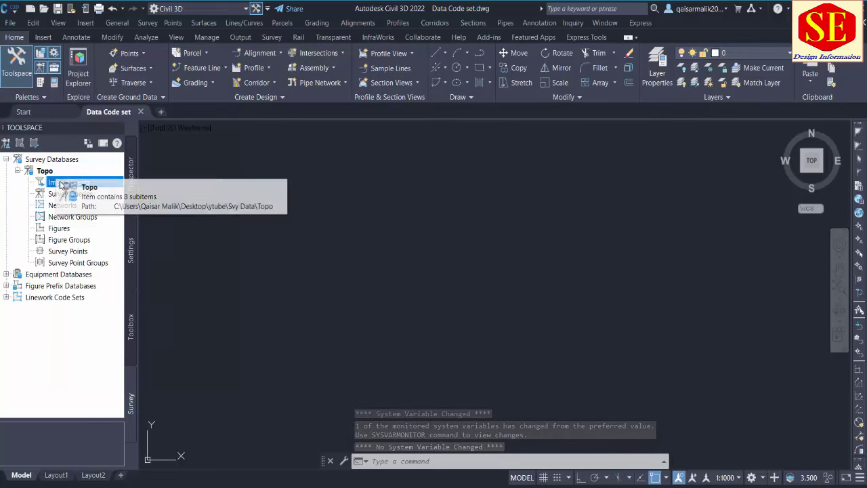
right_click(54, 181)
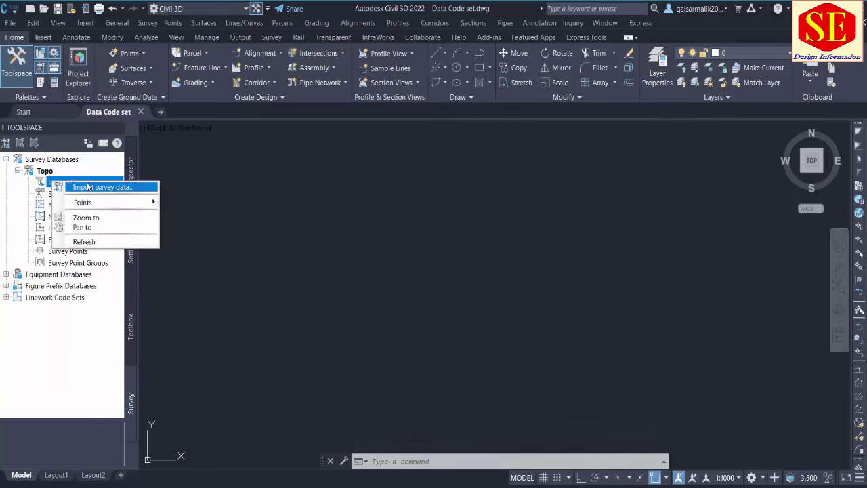
left_click(88, 187)
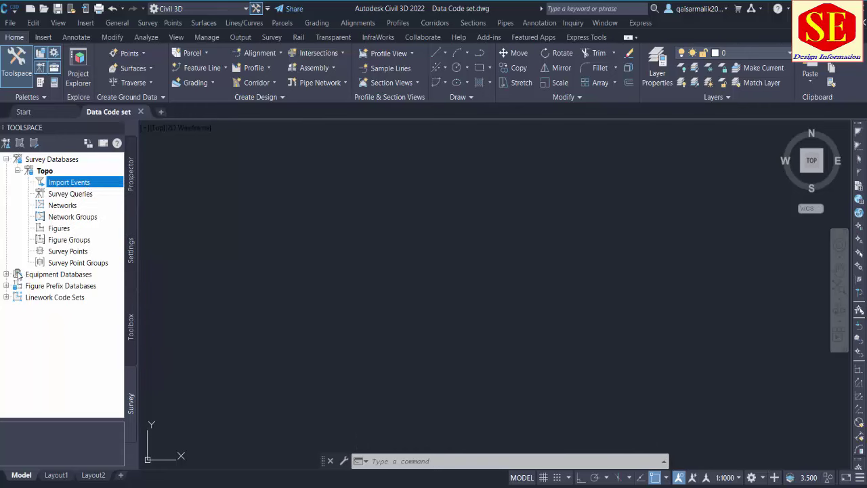
left_click(61, 287)
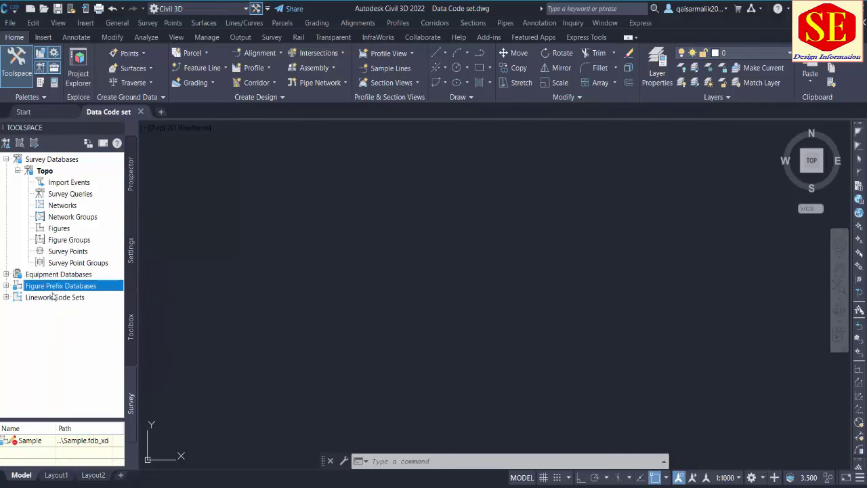
left_click(51, 298)
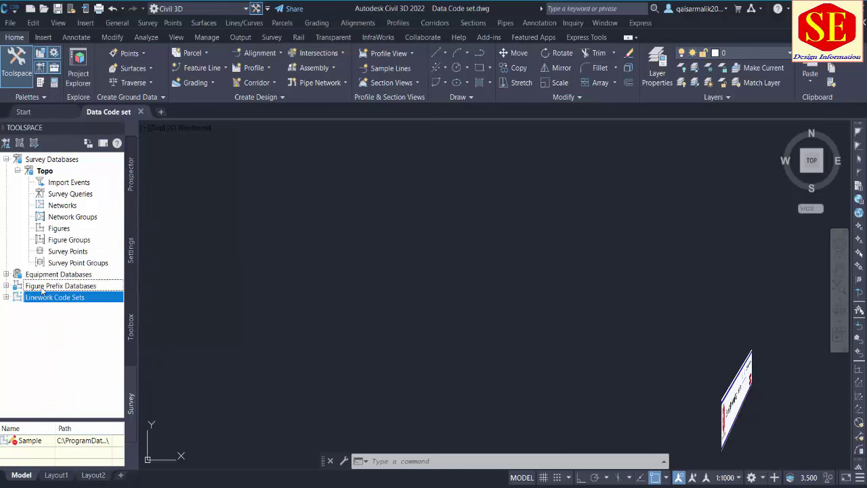
left_click(42, 286)
left_click(35, 299)
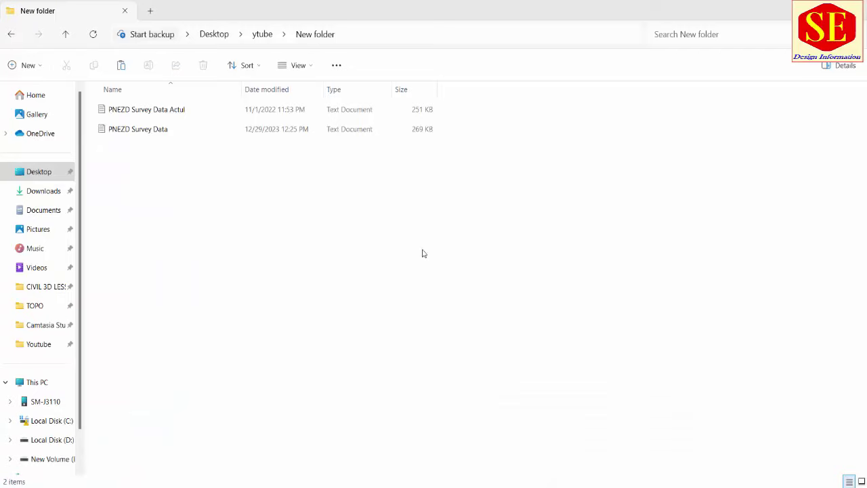
Open 'PNEZD Survey Data Actul' in Notepad, scroll through it, and close it
left_click(166, 109)
left_click(174, 131)
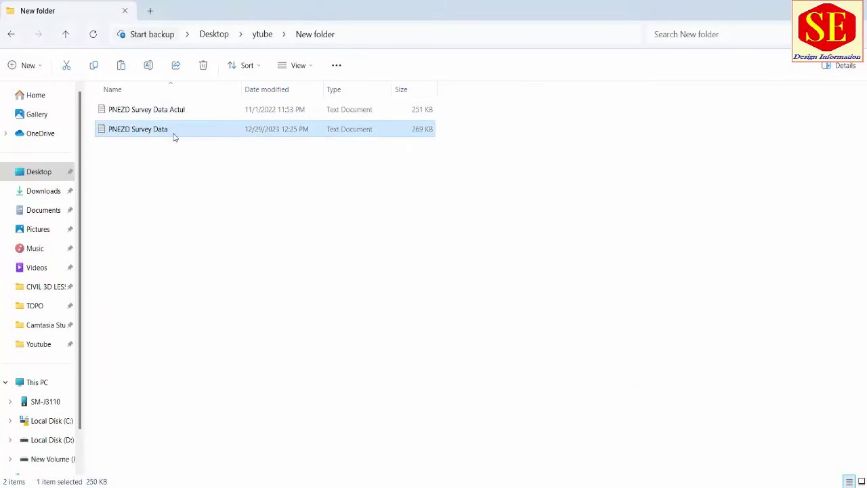
left_click(134, 113)
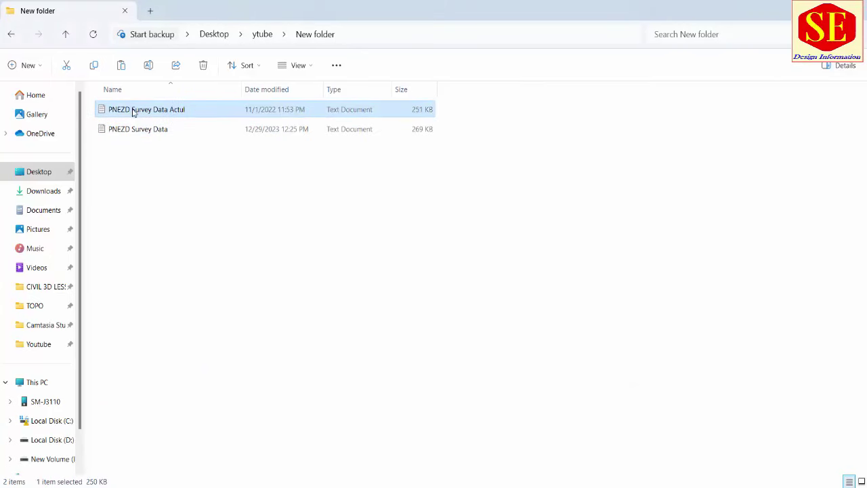
double_click(182, 112)
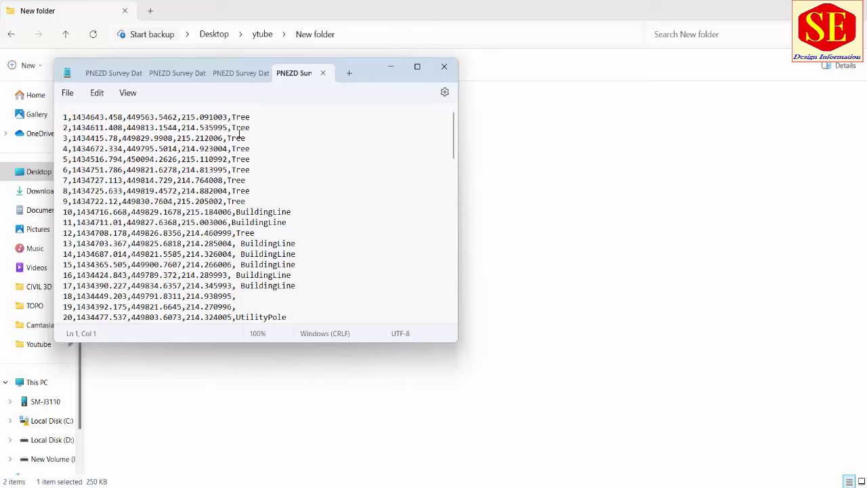
scroll(247, 236, "down", 4)
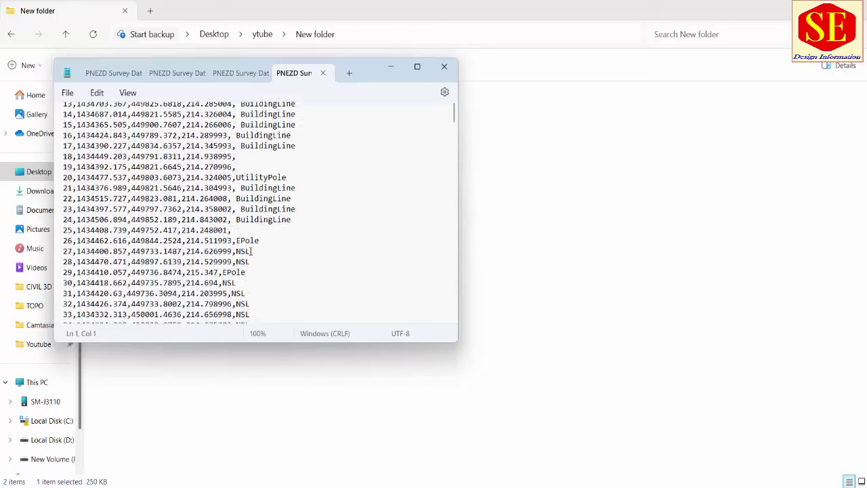
scroll(241, 230, "down", 3)
scroll(227, 223, "down", 3)
scroll(224, 222, "down", 4)
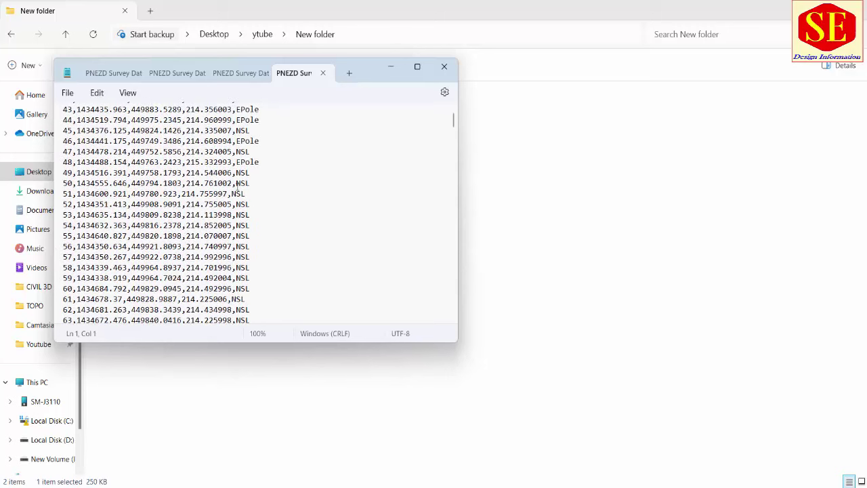
scroll(285, 188, "down", 3)
scroll(230, 224, "down", 4)
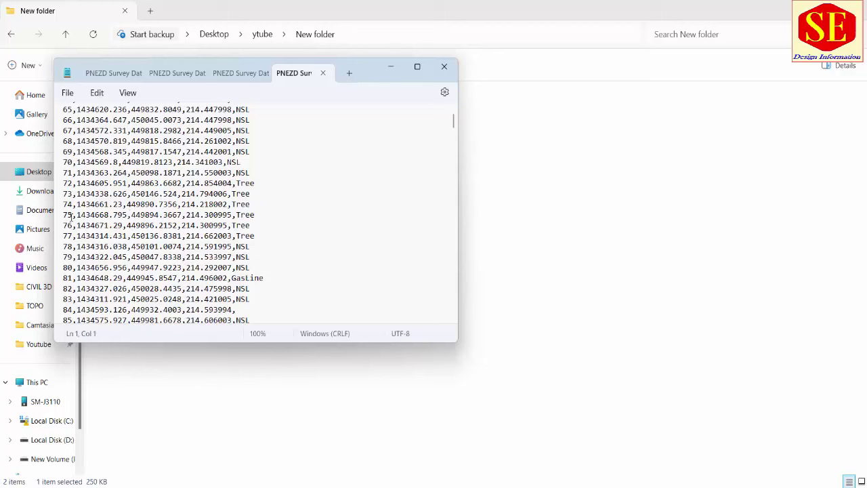
left_click(444, 67)
Open 'PNEZD Survey Data' in Notepad and scroll through its BenchMark points
double_click(135, 130)
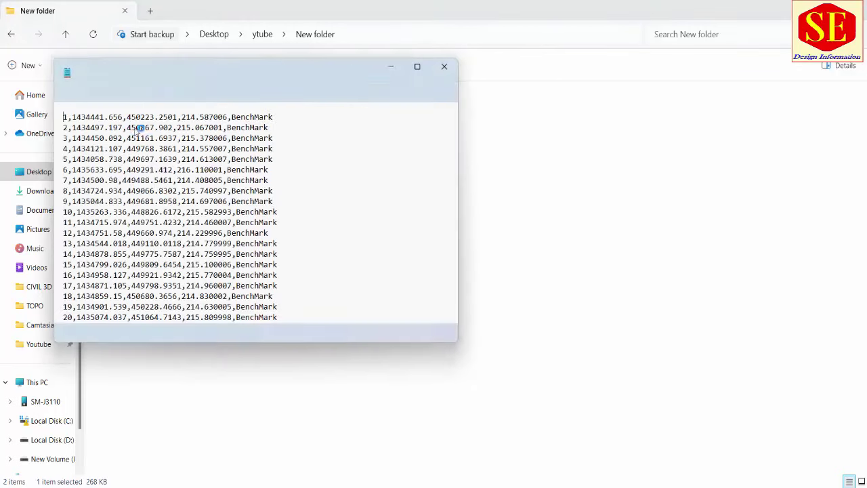
left_click(247, 116)
scroll(259, 187, "down", 4)
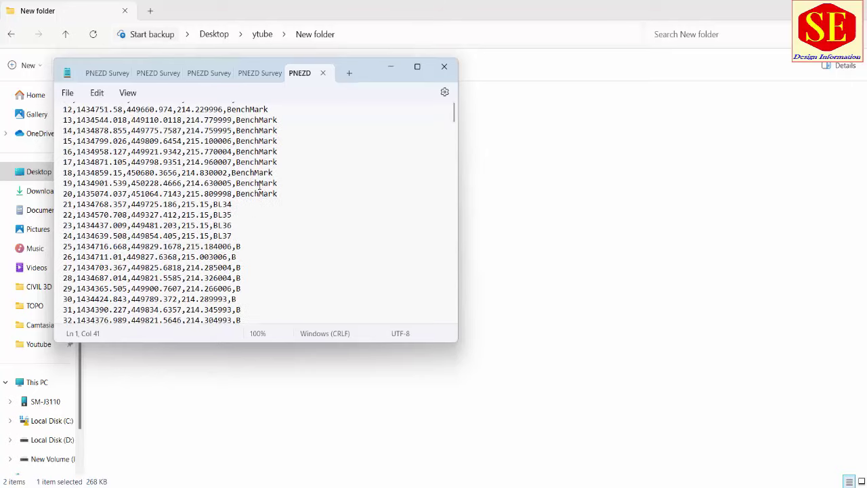
scroll(210, 206, "down", 2)
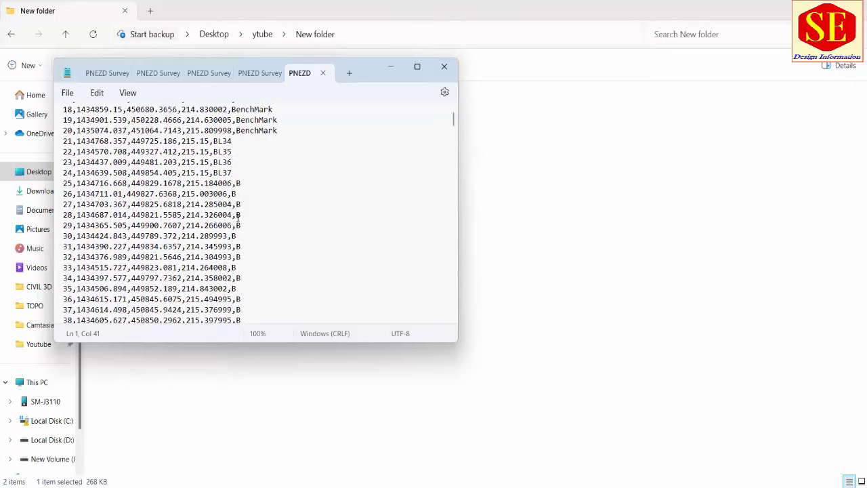
scroll(224, 210, "down", 3)
scroll(237, 214, "down", 5)
Copy all the Tree point data from Notepad and start a blank Excel workbook
left_click(259, 72)
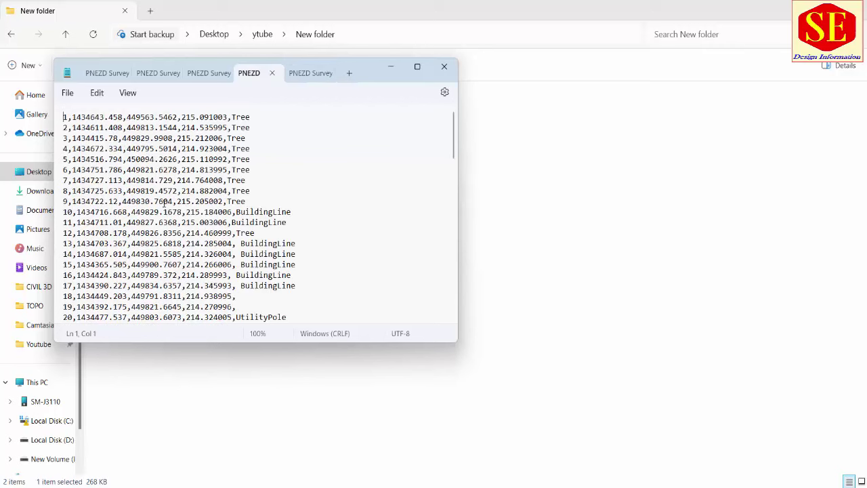
left_click(188, 180)
key("ctrl+a")
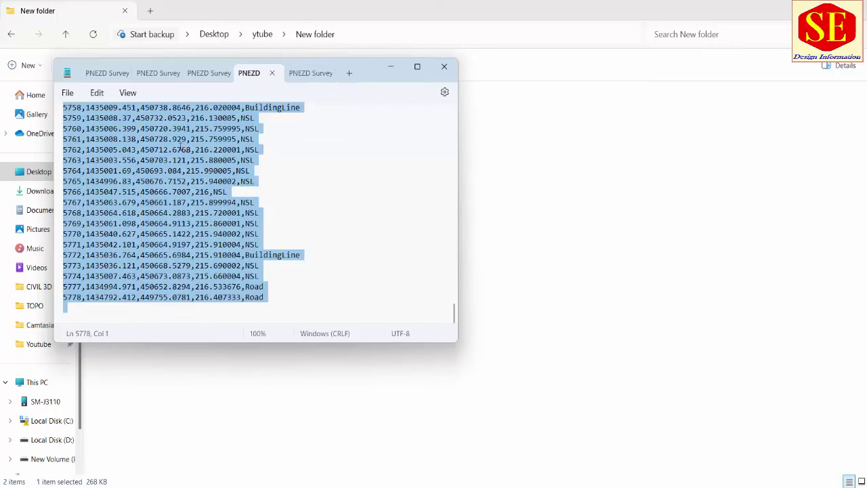
right_click(129, 153)
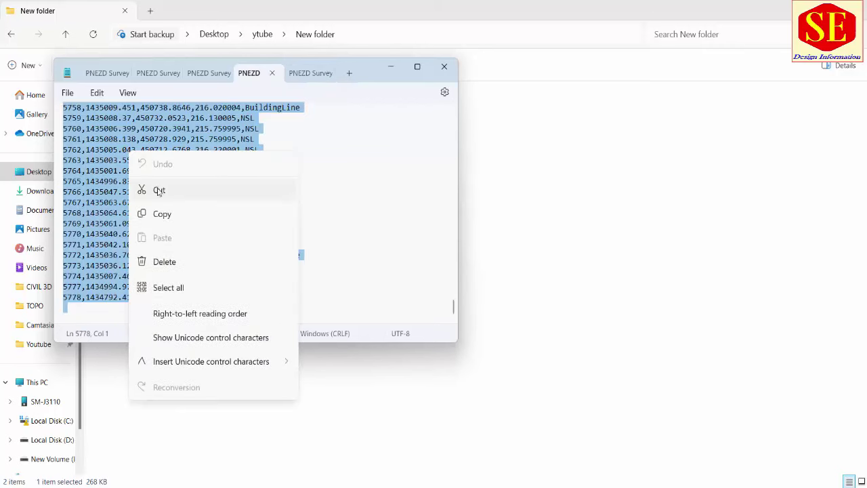
left_click(167, 214)
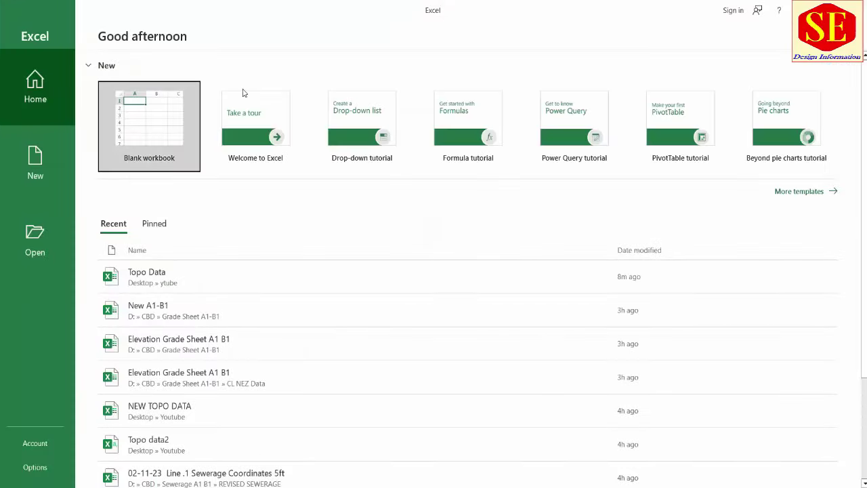
left_click(164, 130)
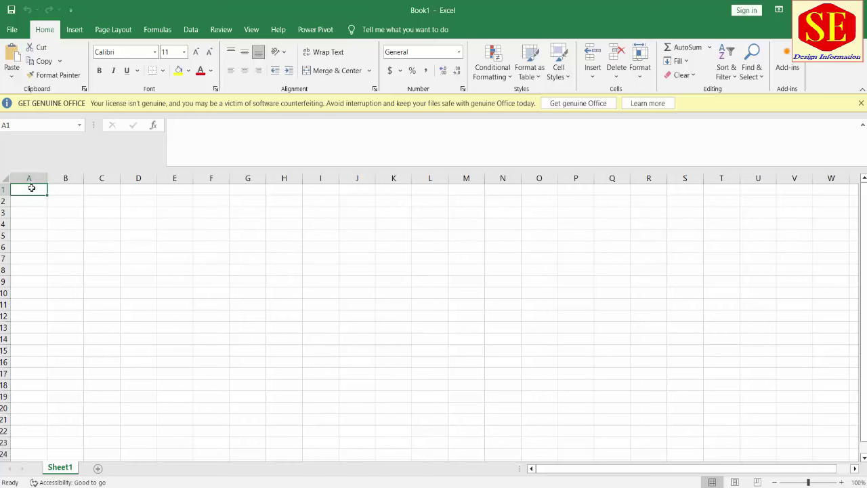
Paste the Tree points into Sheet1 cell A1 and copy all BenchMark points from Notepad
right_click(29, 190)
left_click(53, 251)
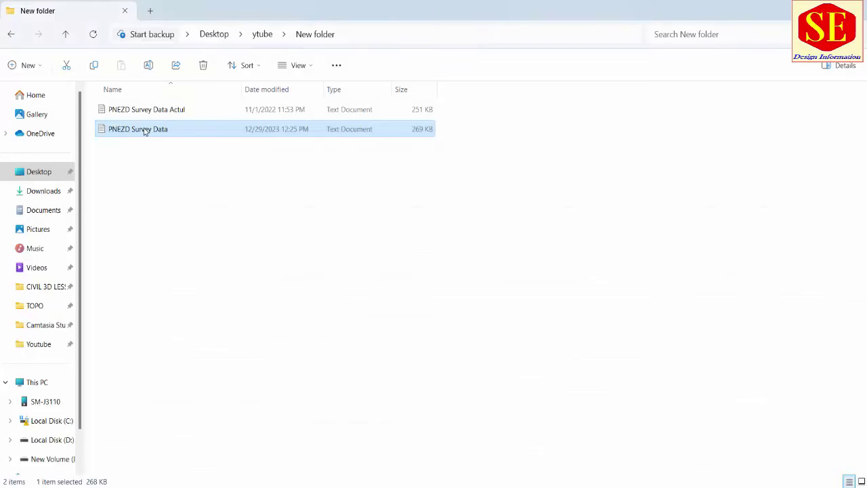
double_click(143, 130)
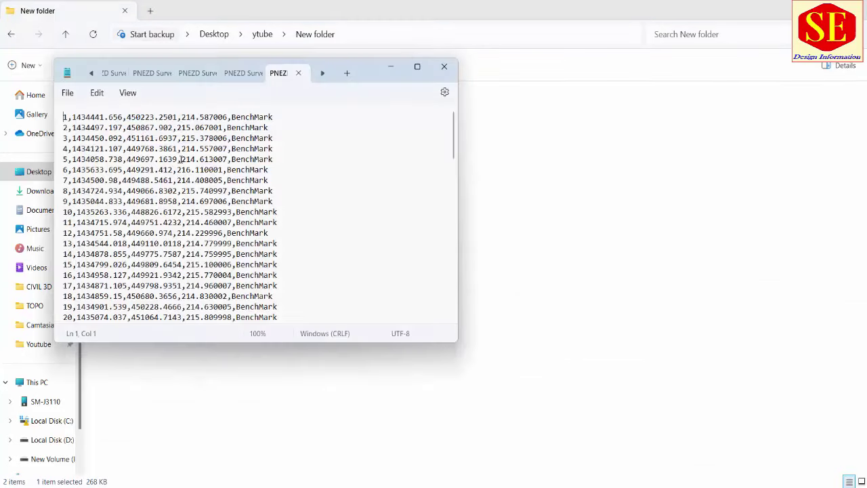
left_click(180, 159)
key("ctrl+a")
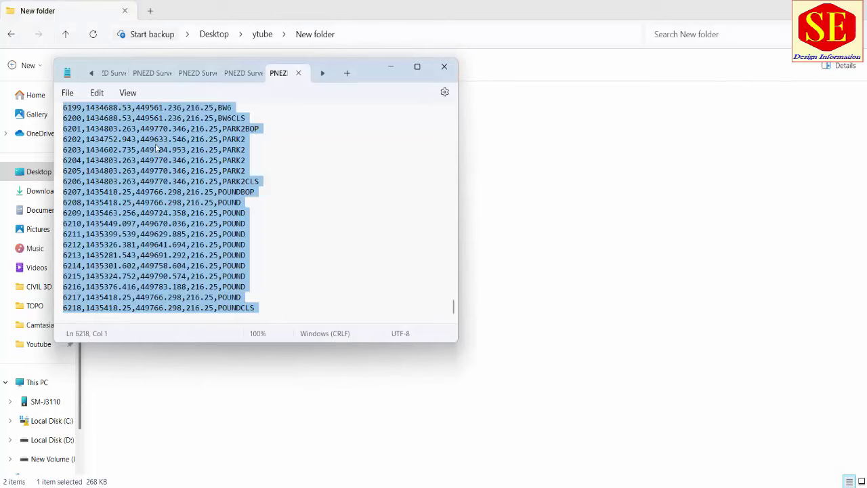
right_click(157, 146)
left_click(193, 208)
Paste the BenchMark points into A1 of a new Sheet2, then return to Sheet1
left_click(560, 267)
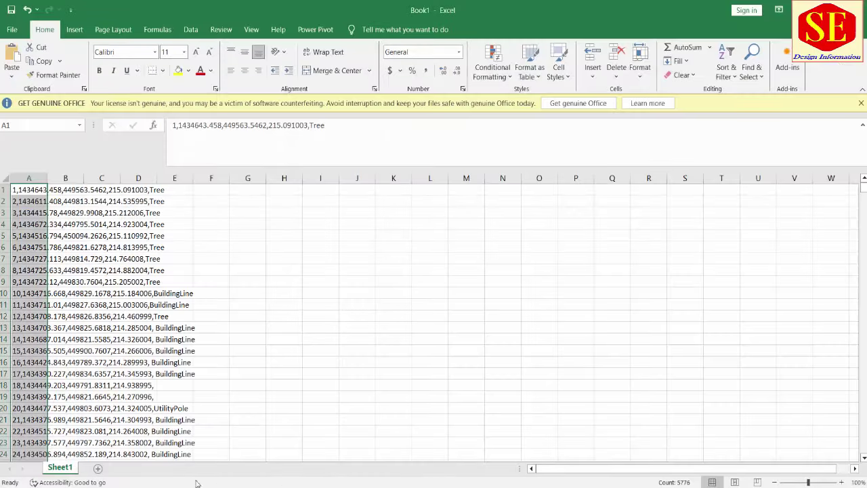
left_click(101, 467)
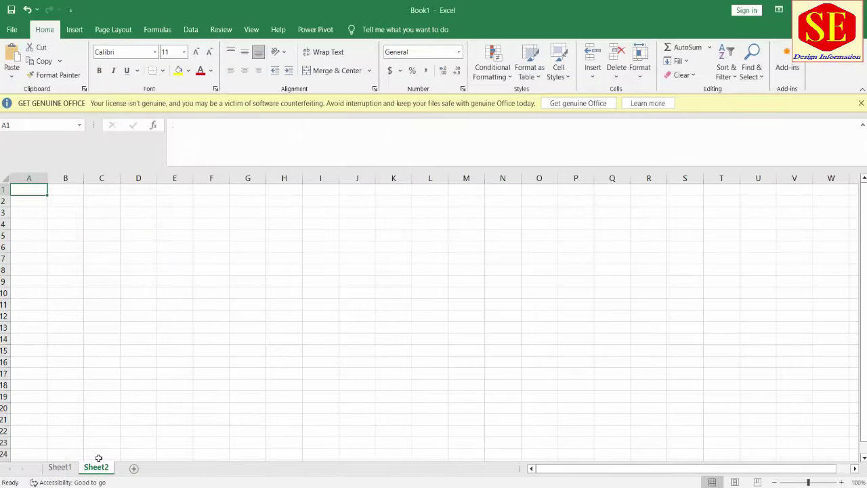
right_click(32, 194)
left_click(54, 254)
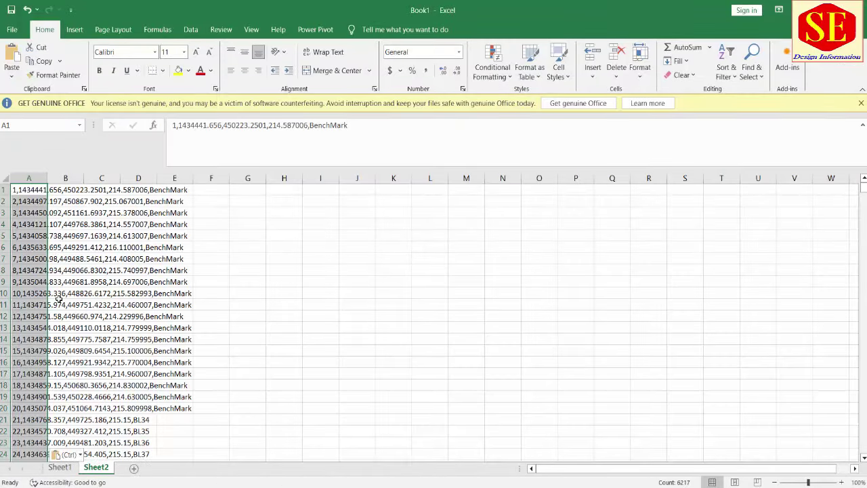
left_click(59, 467)
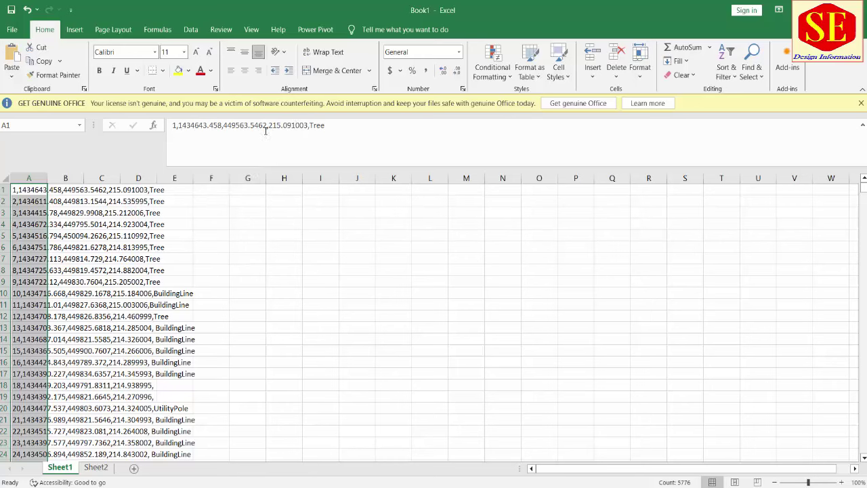
Split Sheet1's column A at commas into columns A–E with Text to Columns
left_click(191, 29)
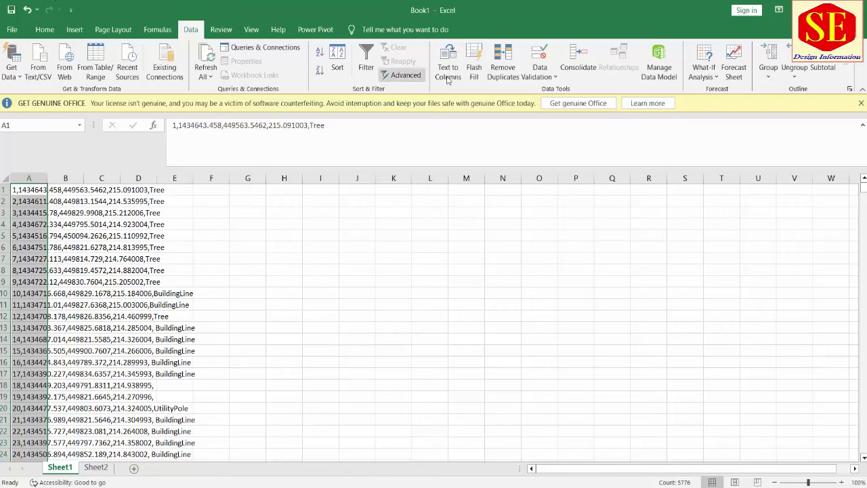
left_click(448, 62)
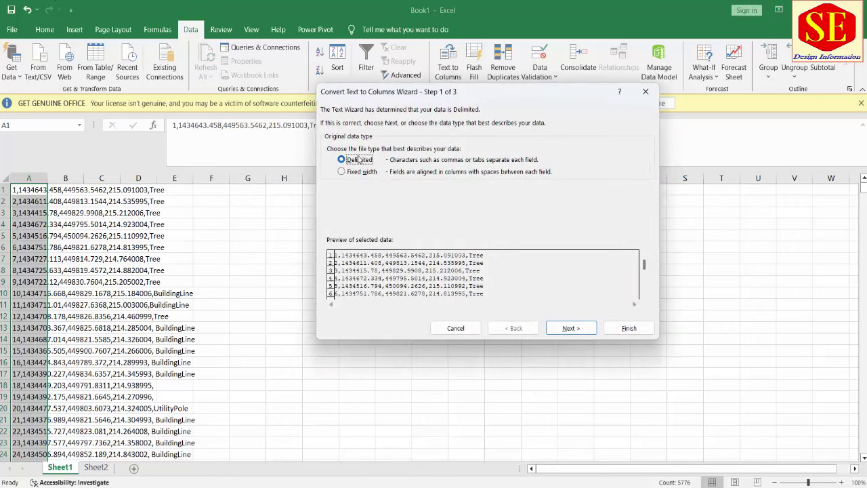
left_click(549, 328)
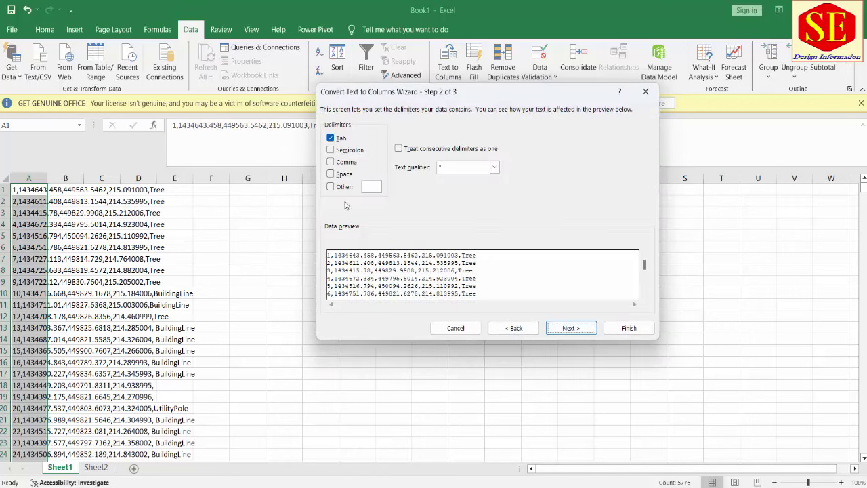
left_click(346, 162)
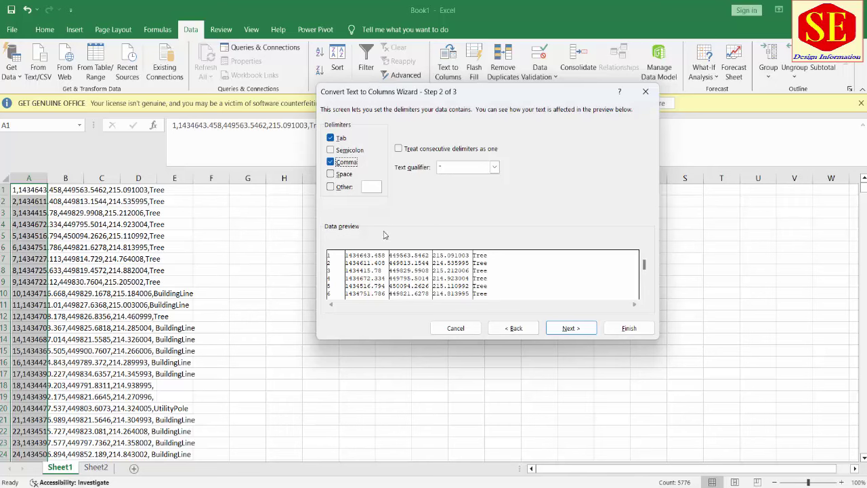
left_click(571, 328)
left_click(681, 328)
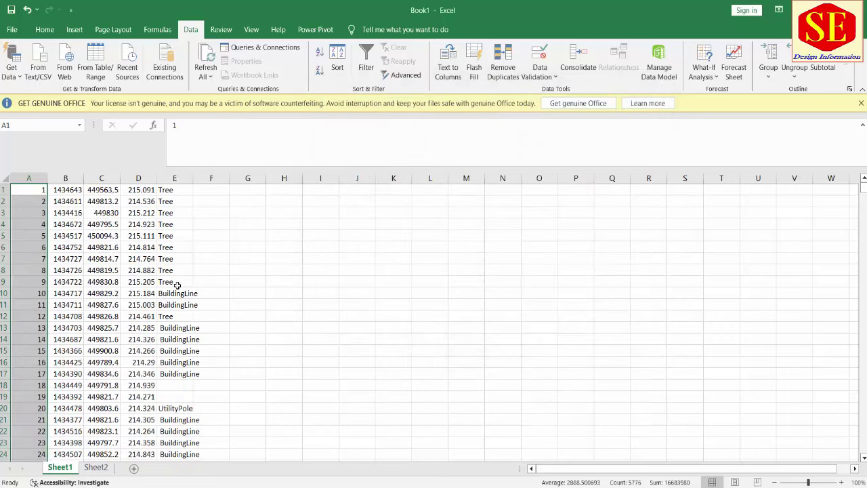
Split Sheet2's BenchMark data at commas into columns A–E the same way
left_click(95, 467)
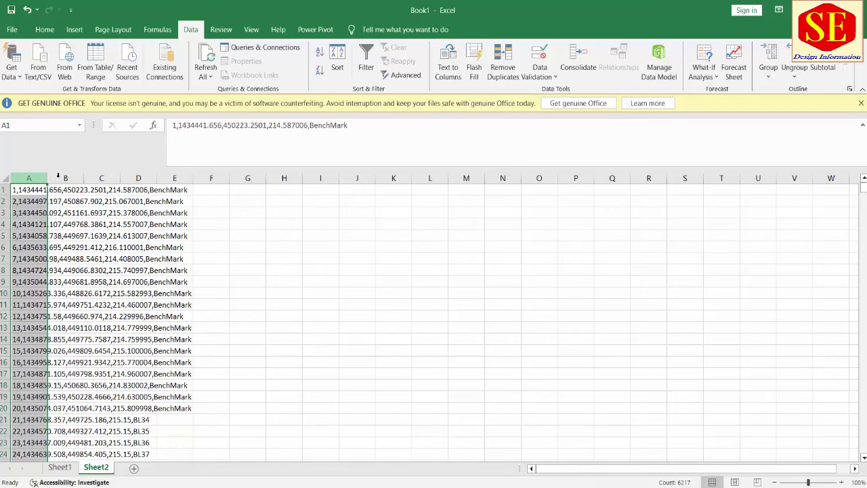
left_click(448, 64)
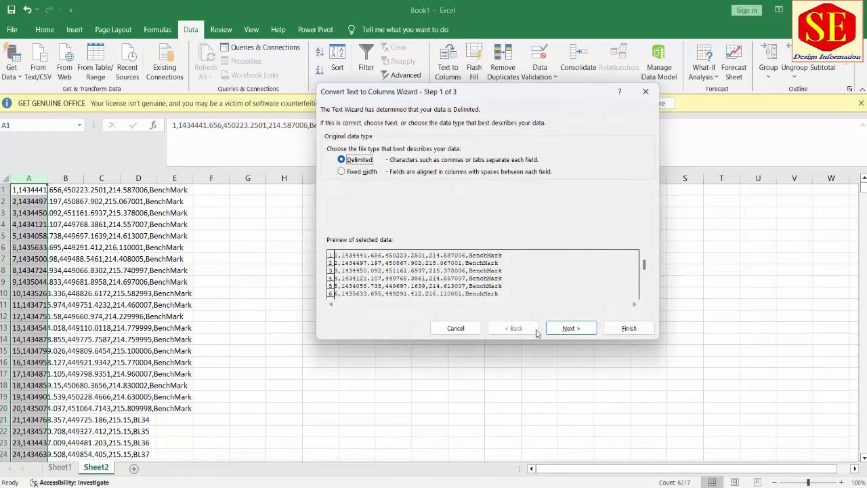
left_click(561, 334)
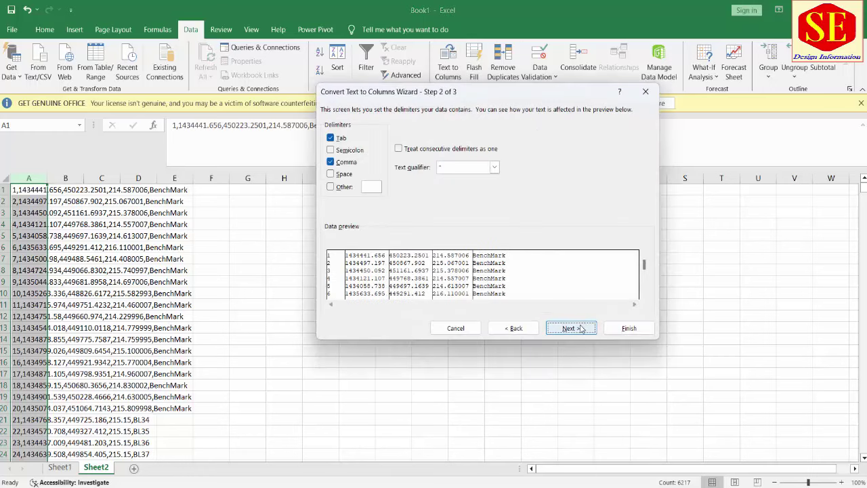
left_click(582, 329)
left_click(629, 328)
left_click(368, 315)
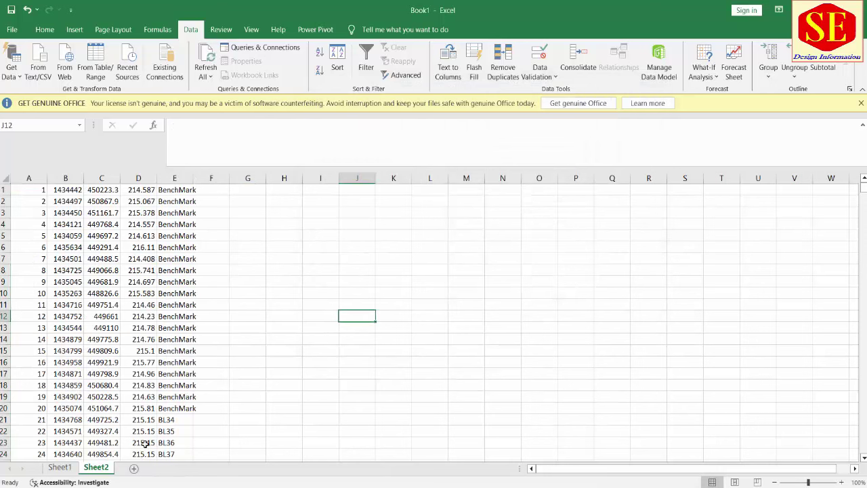
Review the Tree and BuildingLine codes in Sheet1's column E
left_click(59, 467)
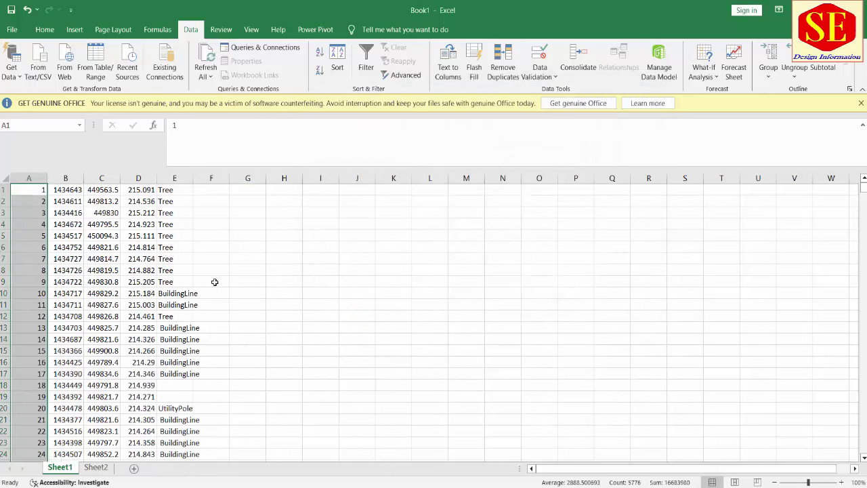
left_click_drag(175, 192, 176, 317)
left_click(176, 316)
left_click(175, 328)
left_click(175, 339)
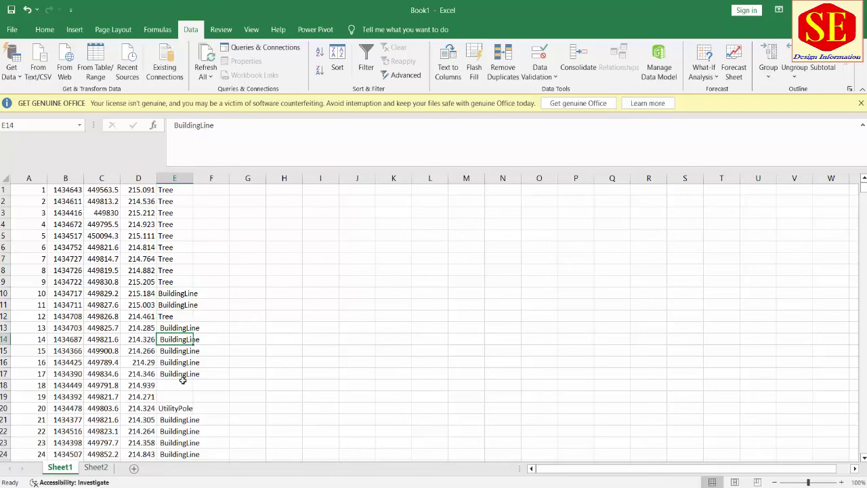
scroll(183, 374, "down", 4)
left_click_drag(177, 282, 176, 317)
scroll(176, 366, "down", 5)
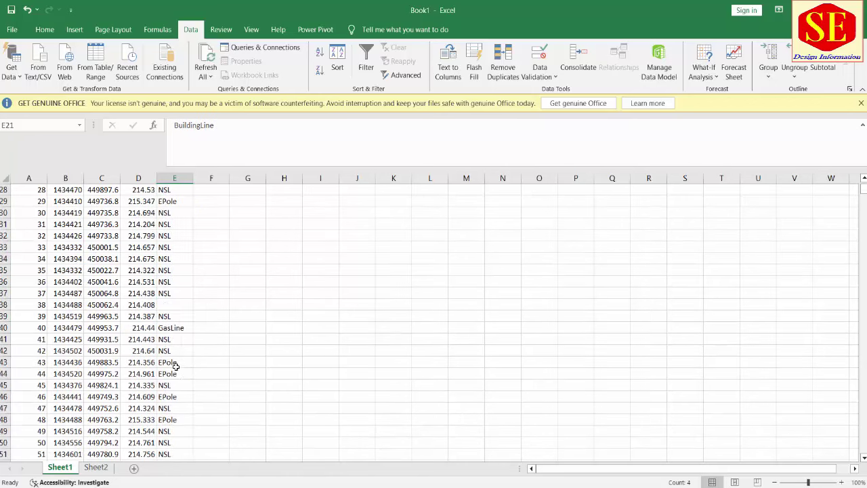
scroll(170, 363, "down", 5)
scroll(170, 326, "down", 2)
scroll(169, 326, "down", 12)
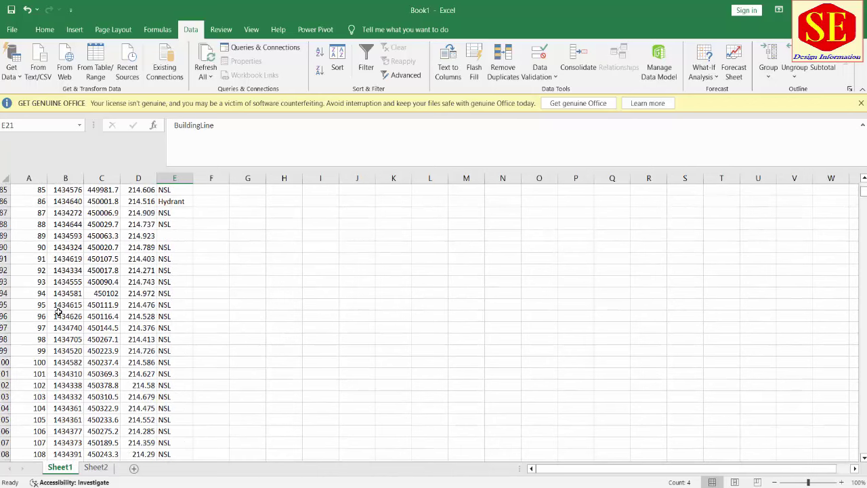
Review the 20 BenchMark codes in Sheet2's column E
left_click(96, 468)
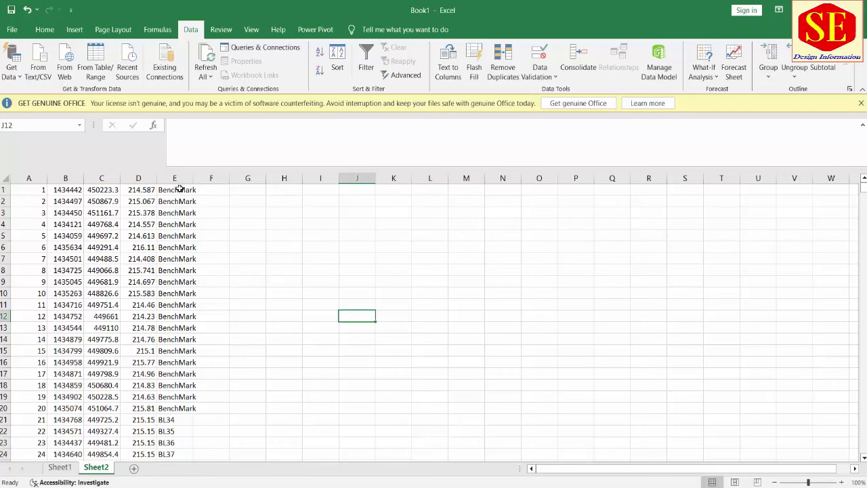
left_click_drag(178, 190, 177, 408)
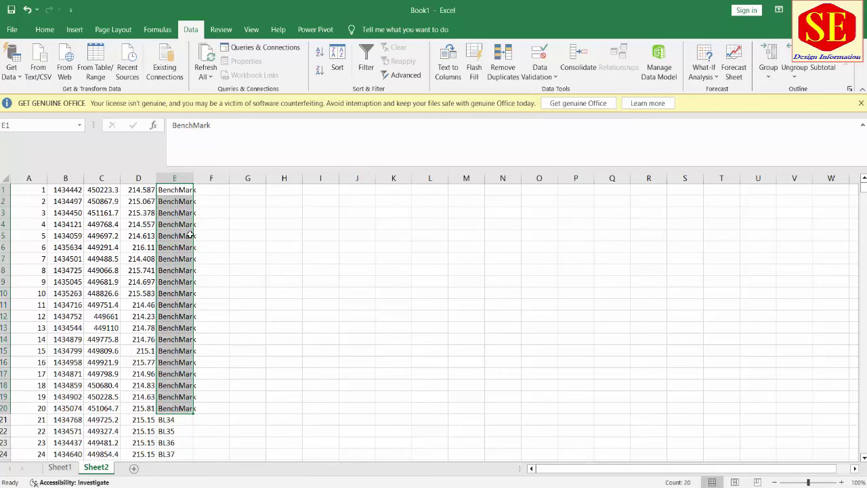
scroll(183, 258, "down", 4)
left_click_drag(170, 289, 178, 316)
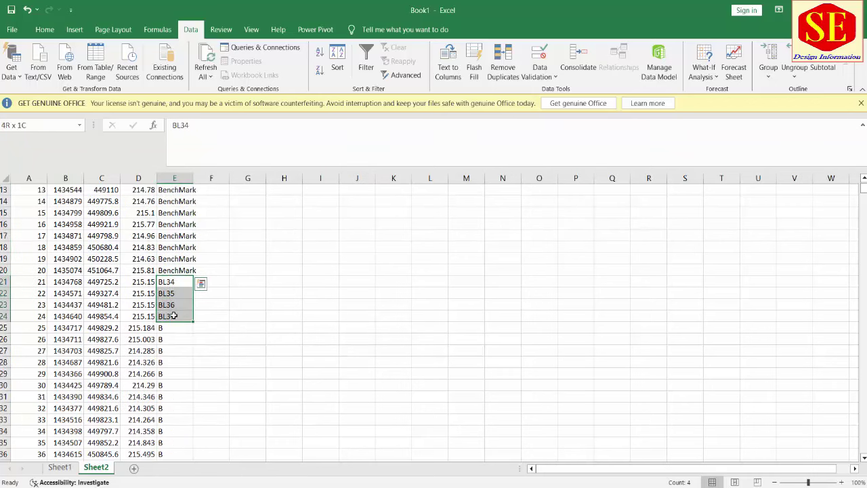
scroll(224, 289, "down", 6)
left_click_drag(171, 225, 172, 339)
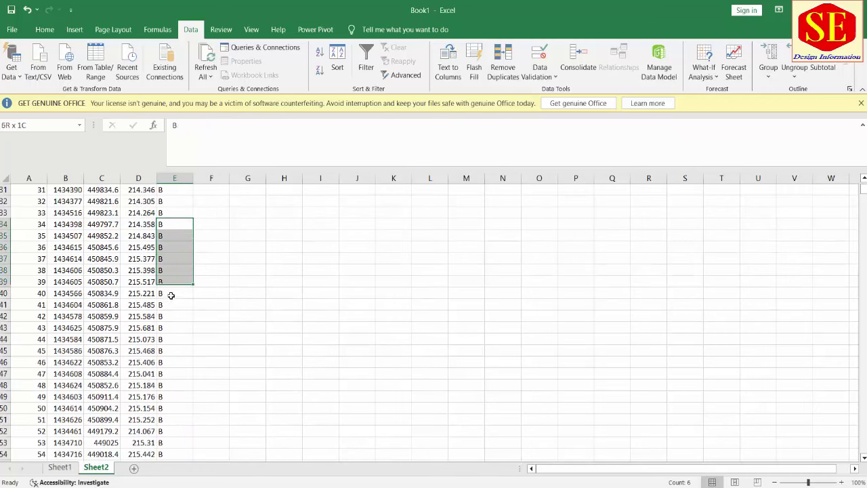
scroll(265, 271, "down", 7)
scroll(265, 271, "down", 8)
scroll(265, 271, "down", 14)
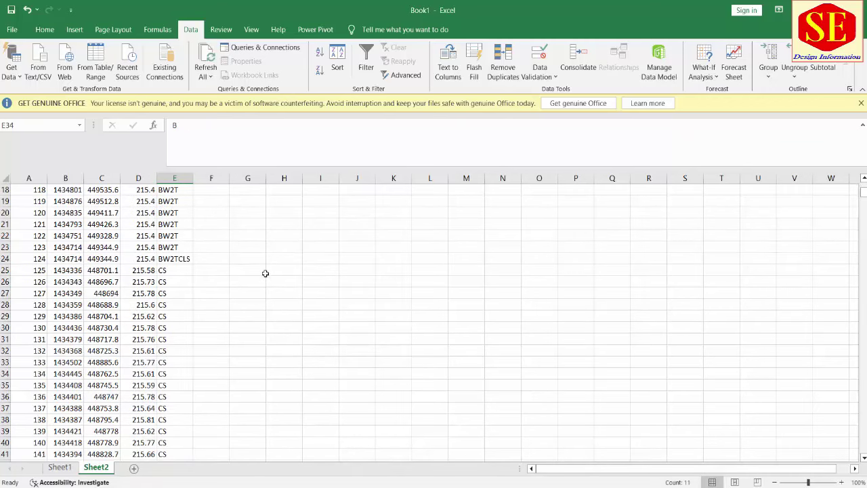
scroll(265, 271, "down", 1)
scroll(170, 306, "down", 12)
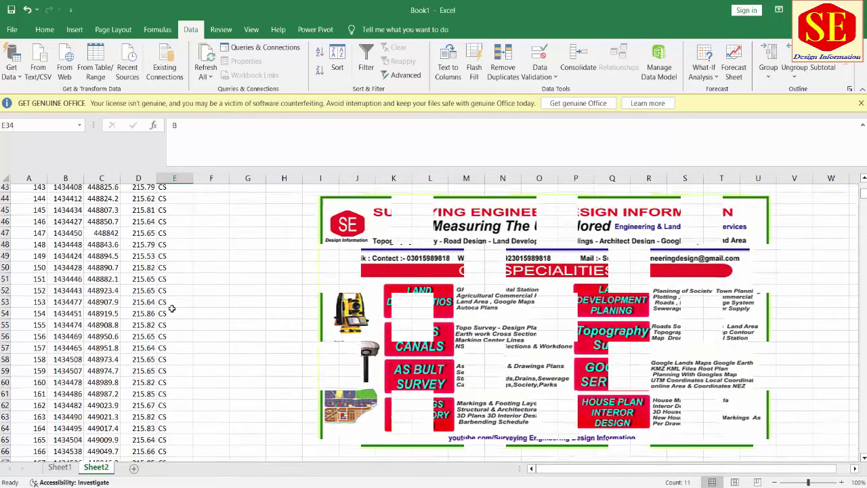
scroll(171, 308, "down", 11)
scroll(173, 309, "down", 7)
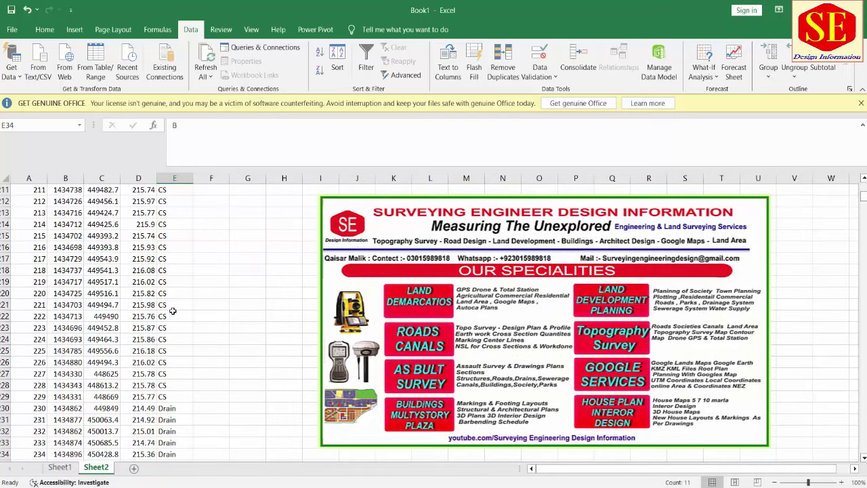
scroll(173, 310, "down", 8)
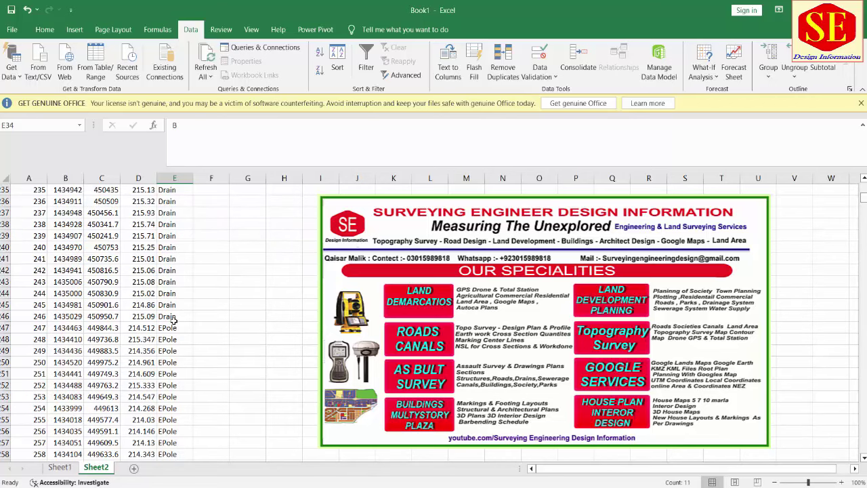
Select Sheet1's whole point list, A1 through E6200
left_click(59, 467)
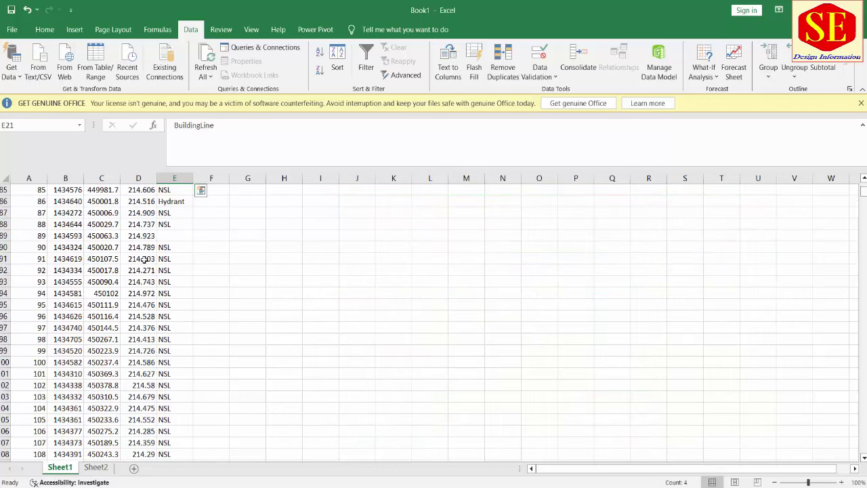
scroll(145, 260, "up", 6)
scroll(145, 252, "up", 8)
scroll(147, 237, "up", 14)
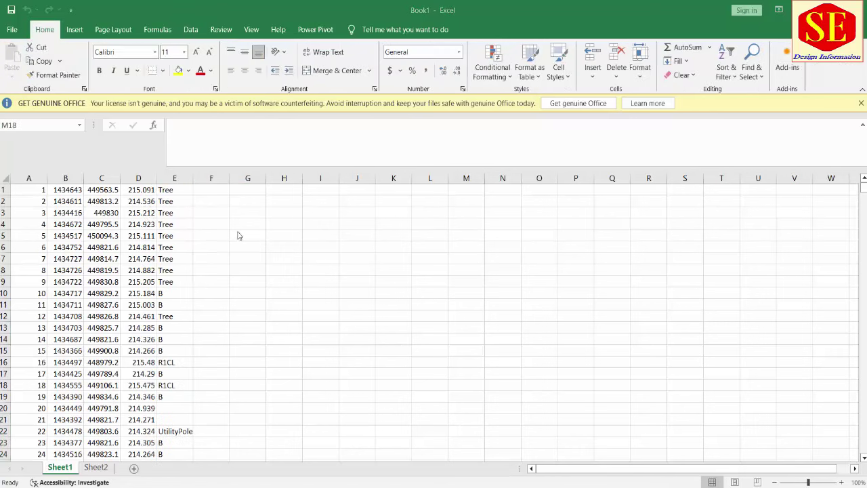
left_click_drag(43, 190, 177, 190)
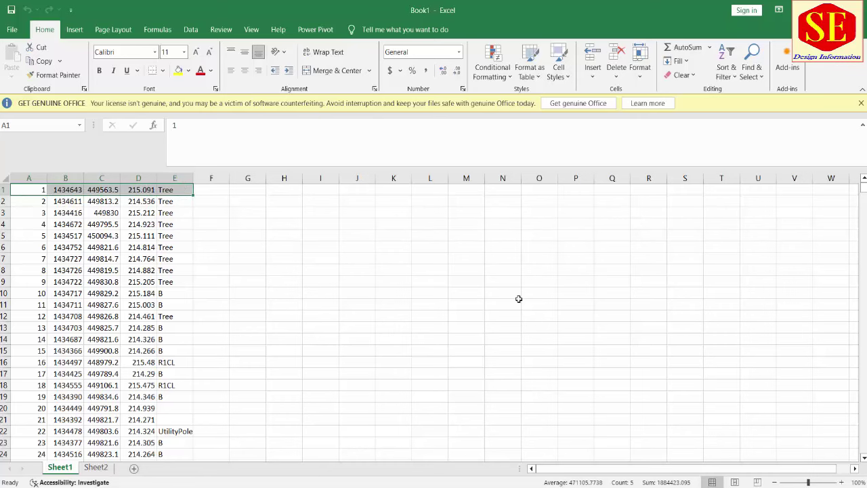
key("ctrl+shift+Down")
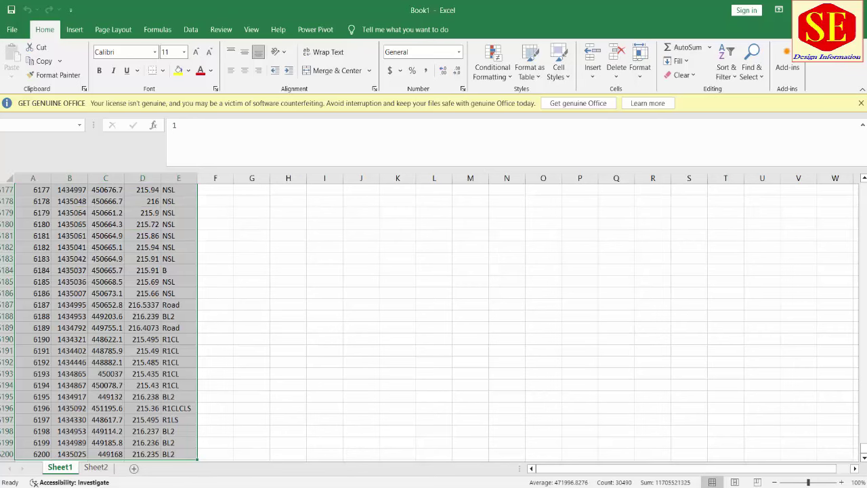
left_click_drag(864, 453, 864, 186)
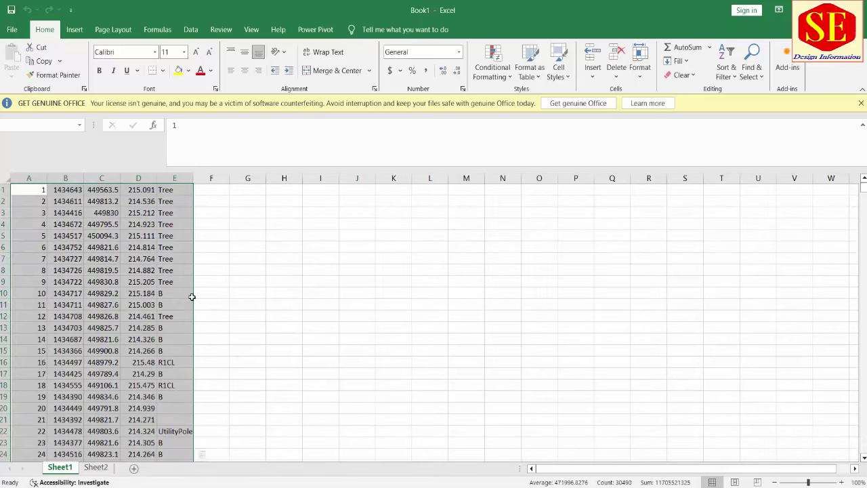
Convert A1:E6200 into an Excel table with headers Column1–Column5
left_click(76, 29)
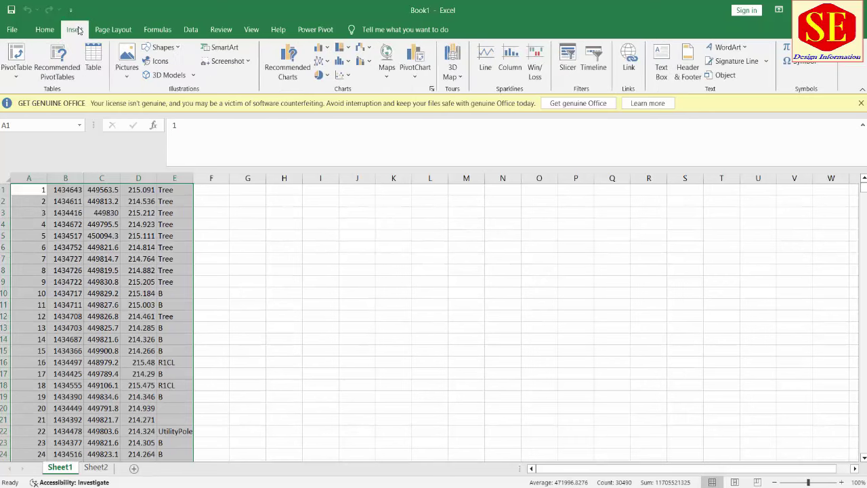
left_click(97, 67)
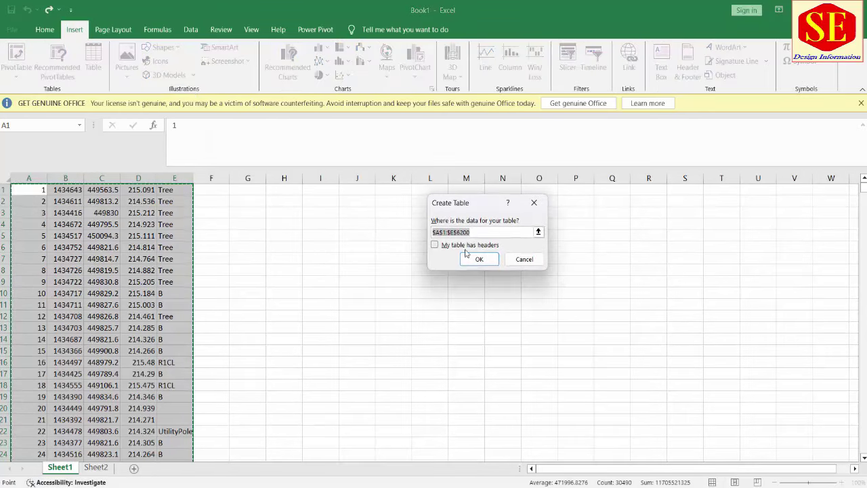
left_click(480, 257)
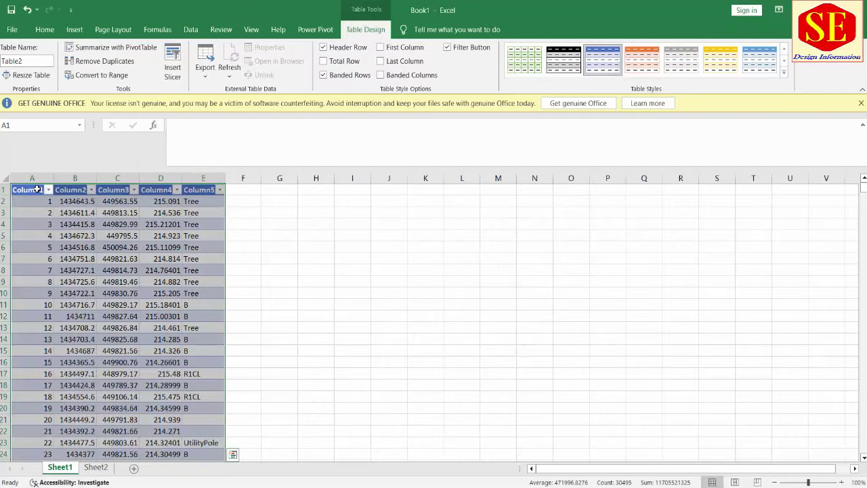
left_click(39, 191)
left_click(122, 190)
left_click(152, 191)
left_click(207, 193)
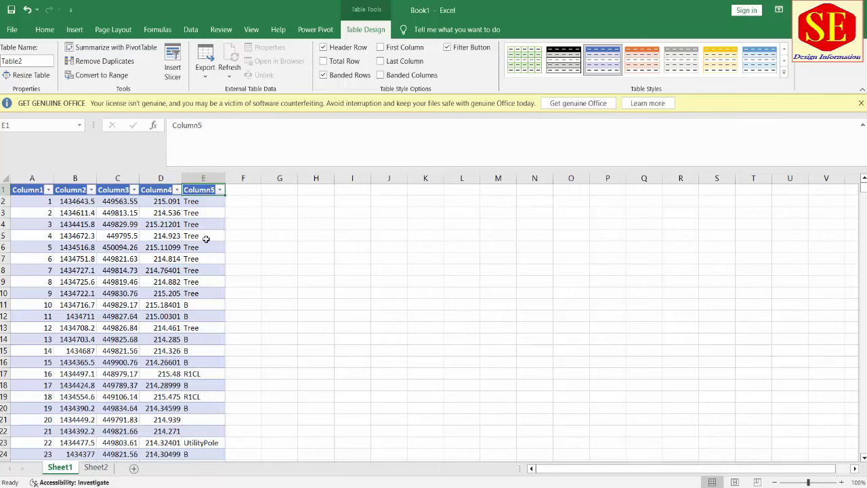
Filter Column5 so only BenchMark points are shown
left_click(219, 190)
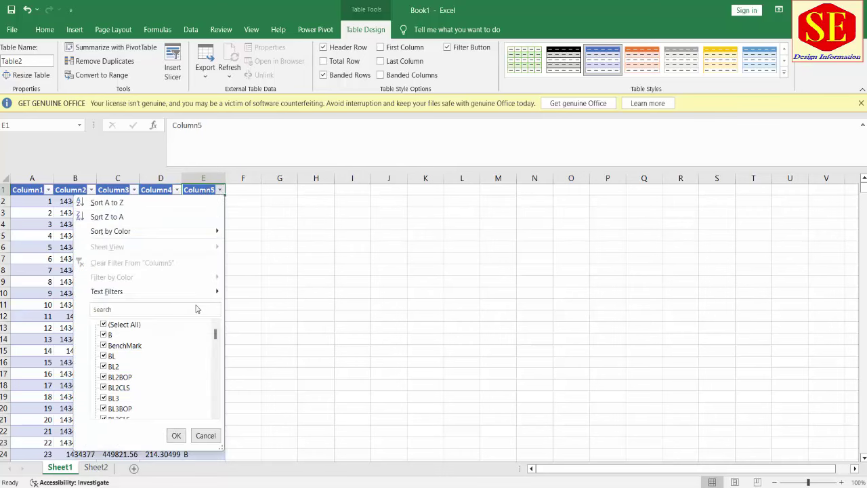
scroll(182, 333, "down", 1)
scroll(182, 335, "down", 2)
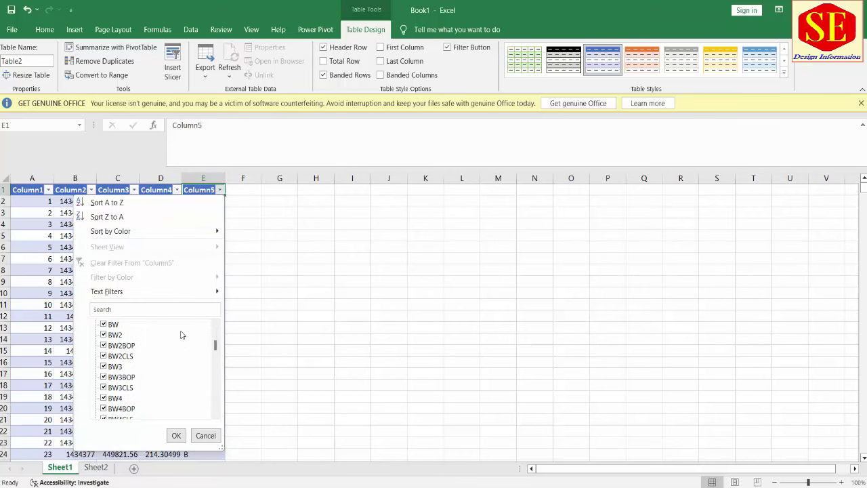
scroll(182, 335, "down", 3)
scroll(181, 338, "down", 5)
scroll(181, 339, "down", 5)
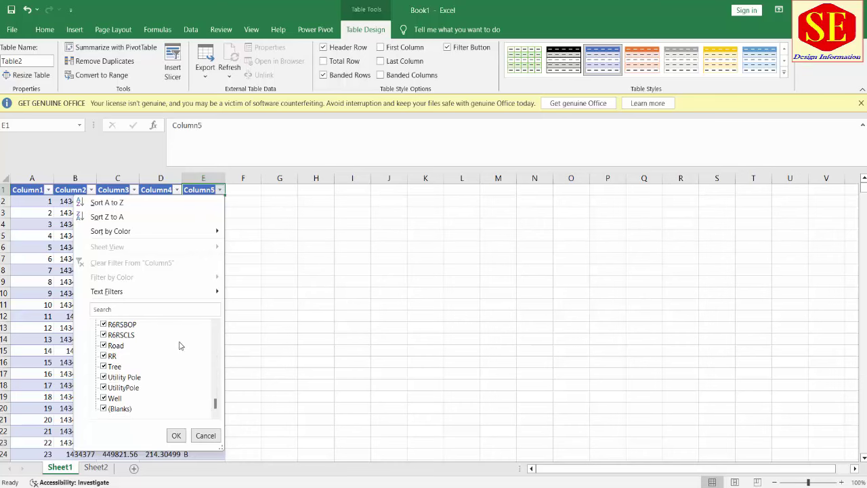
scroll(179, 384, "up", 3)
scroll(178, 384, "up", 3)
scroll(179, 384, "up", 3)
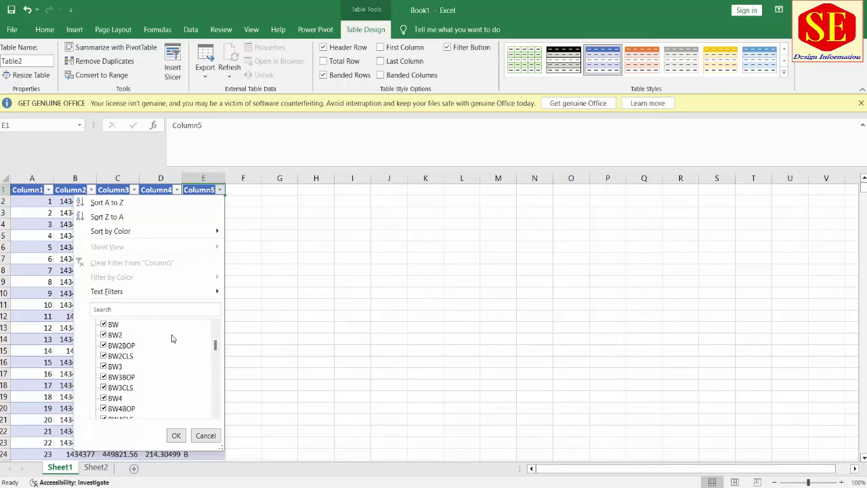
scroll(171, 335, "up", 3)
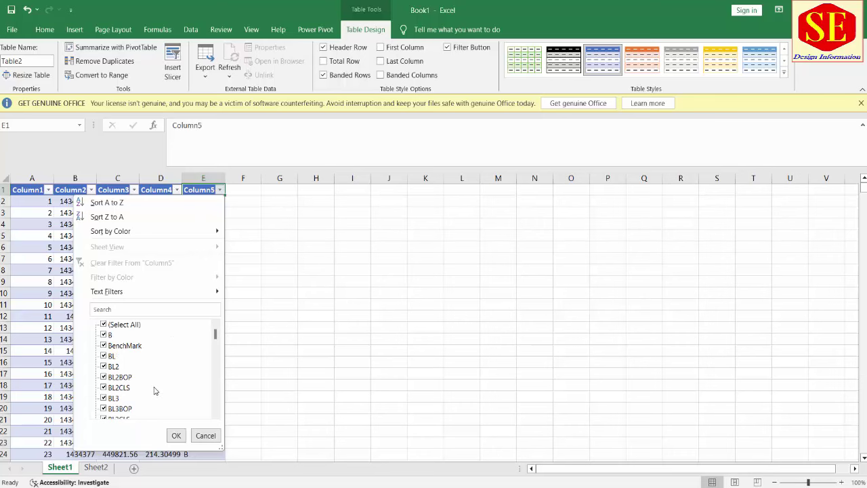
scroll(153, 391, "down", 2)
scroll(154, 392, "down", 2)
scroll(154, 393, "up", 2)
scroll(155, 394, "up", 2)
left_click(126, 347)
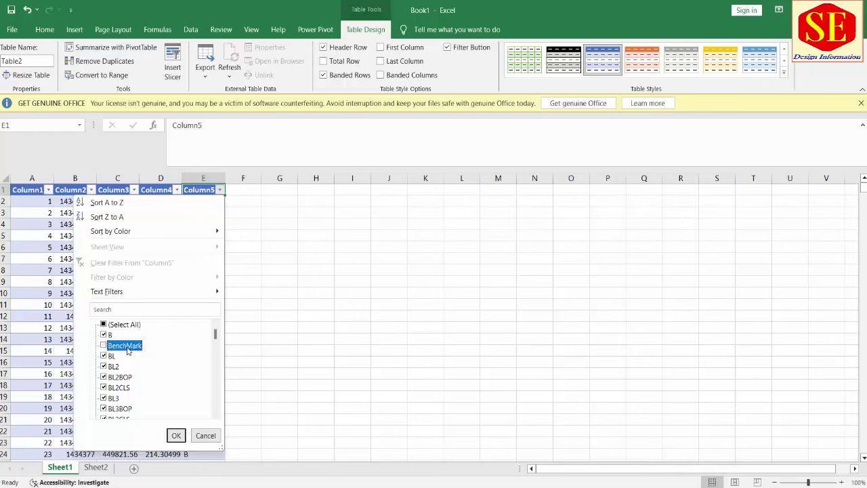
left_click(104, 324)
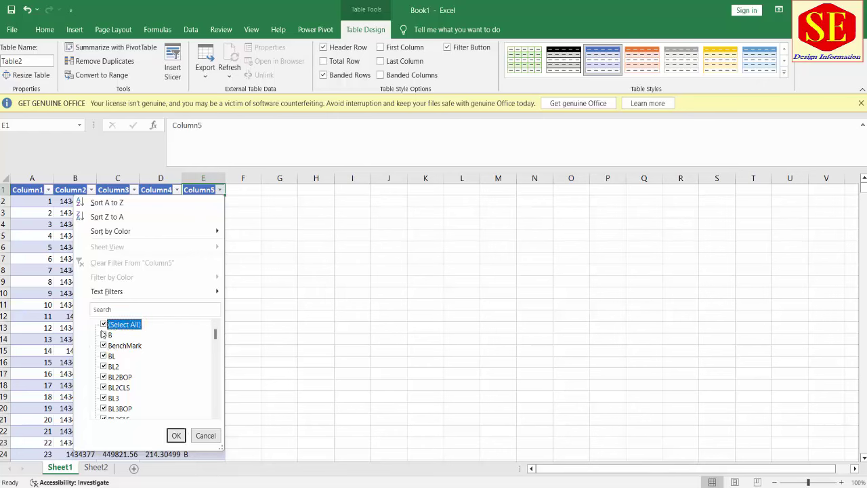
left_click(104, 325)
left_click(103, 346)
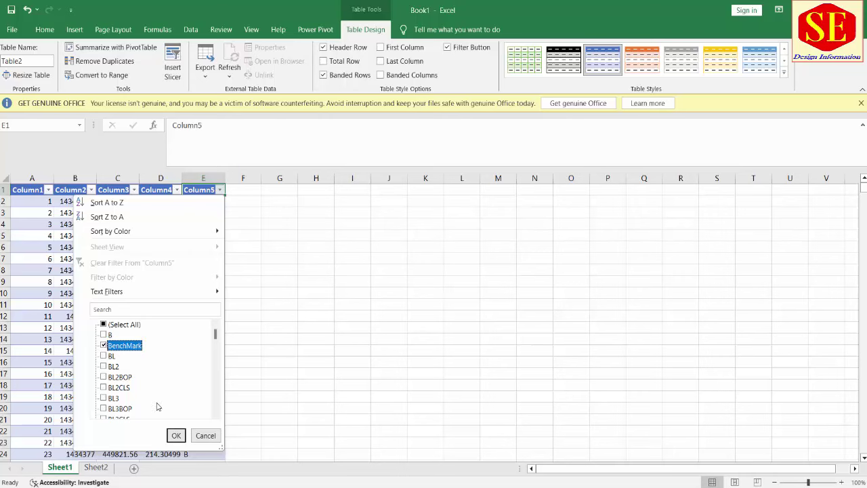
left_click(175, 436)
Select the 20 visible BenchMark rows and bring up their context menu
left_click(288, 293)
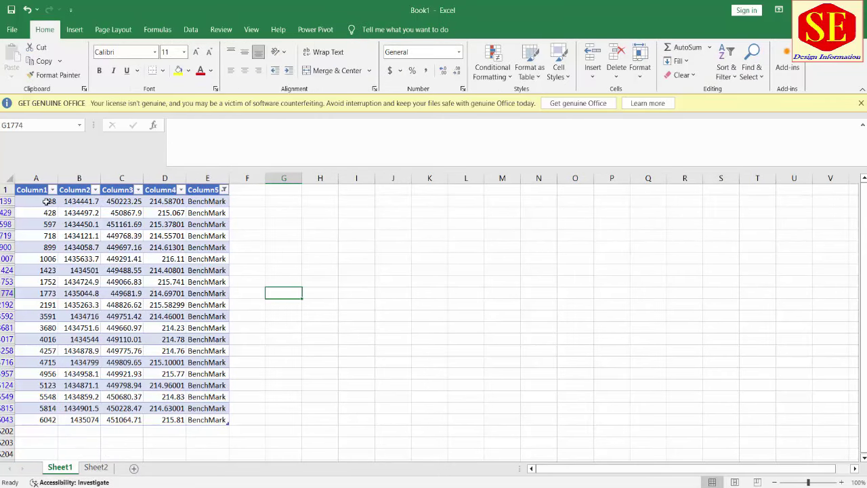
left_click(46, 202)
left_click(53, 420)
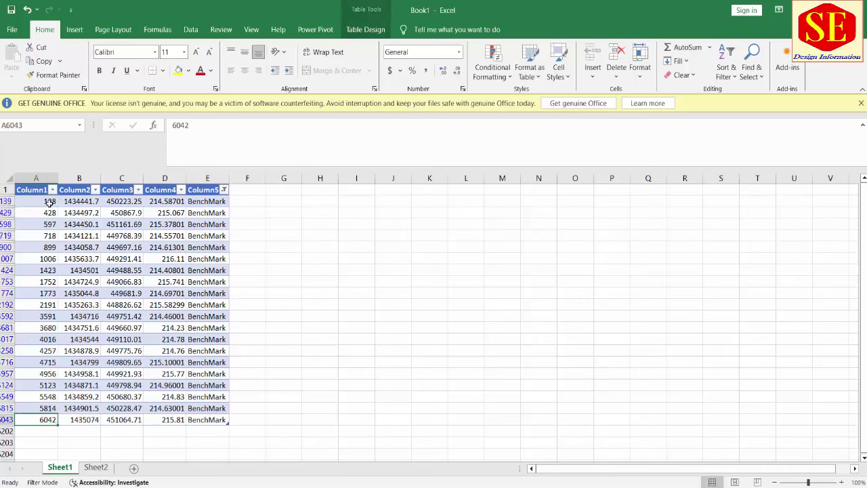
mouse_move(49, 202)
left_mouse_down()
mouse_move(118, 204)
mouse_move(229, 424)
left_mouse_up()
right_click(190, 375)
Paste the copied BenchMark rows into a new Sheet4 starting at cell A3
left_click(228, 81)
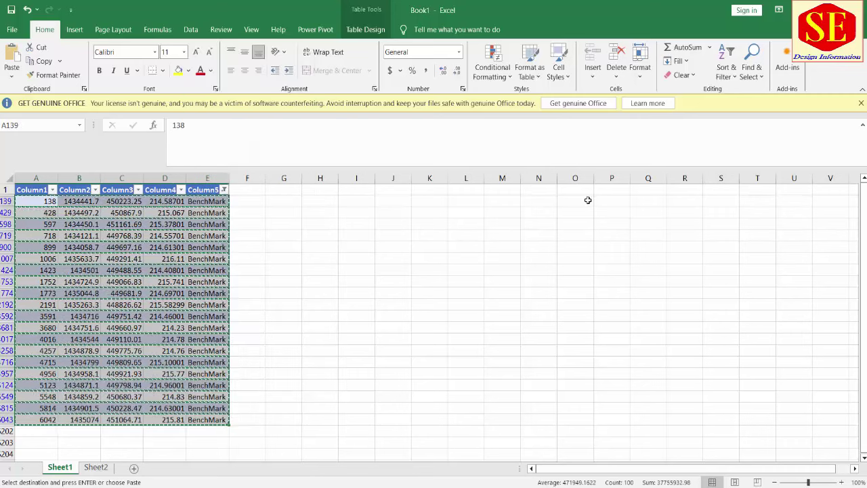
left_click(147, 468)
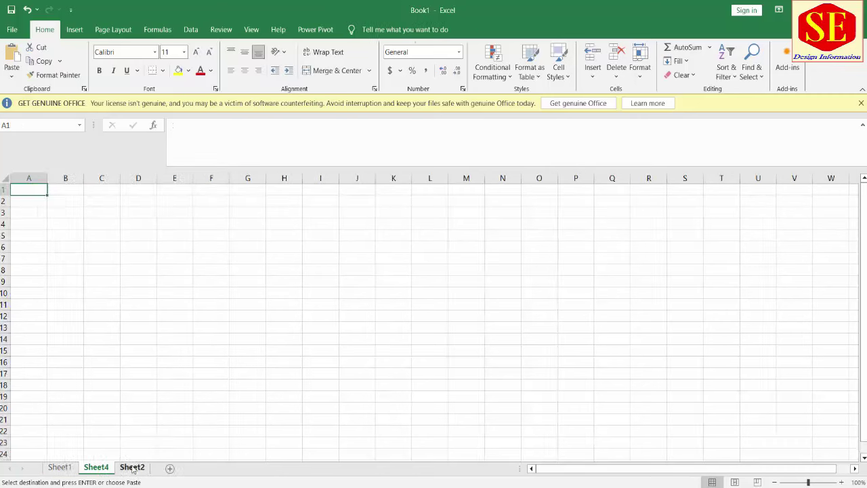
left_click(32, 213)
right_click(33, 213)
left_click(72, 252)
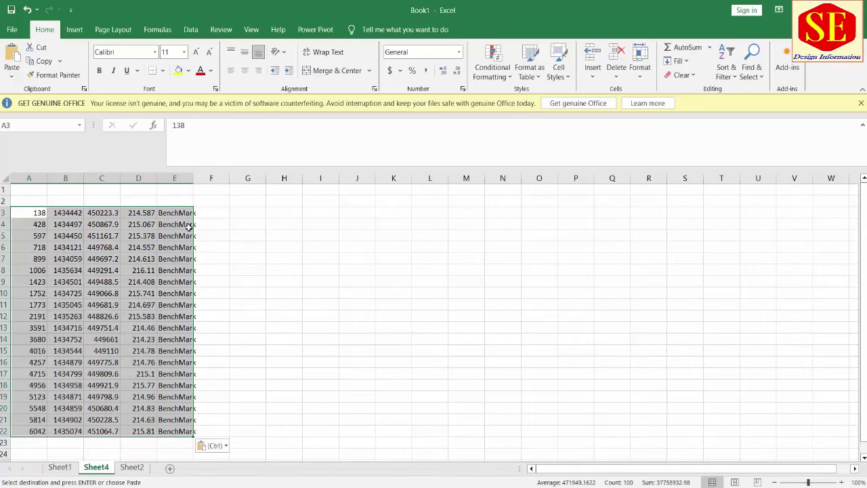
left_click(272, 348)
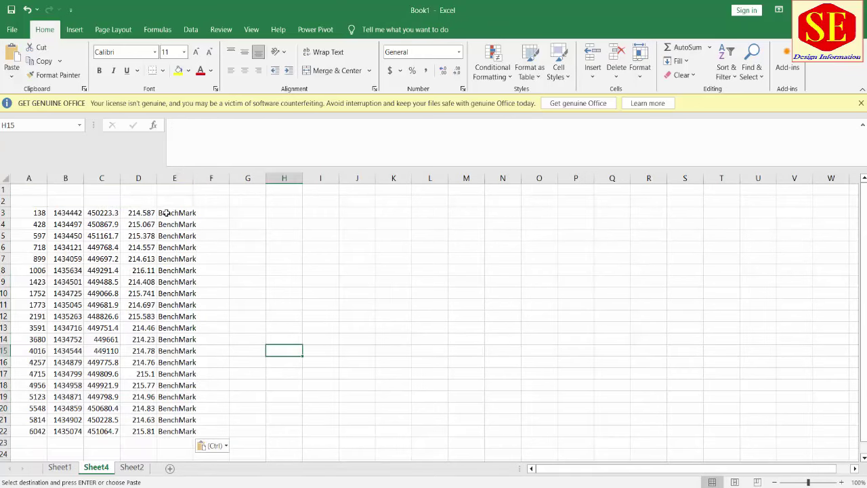
Filter Sheet1's Column5 codes to show only the B points
left_click(68, 467)
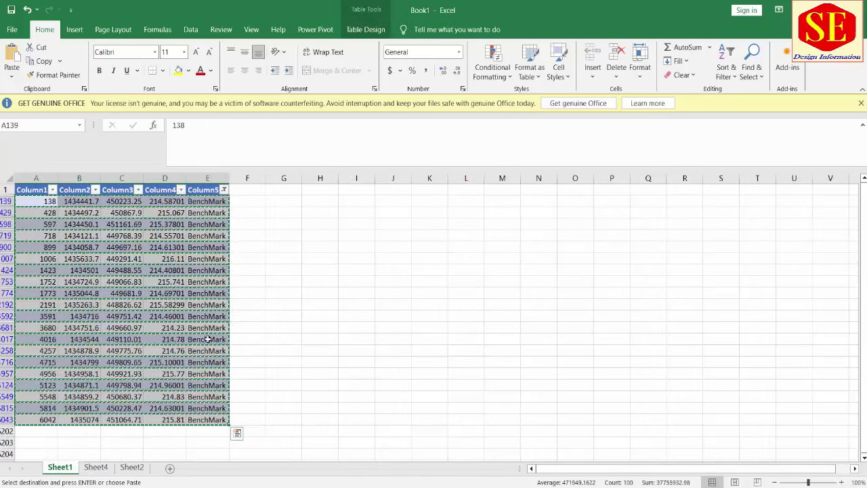
left_click(223, 189)
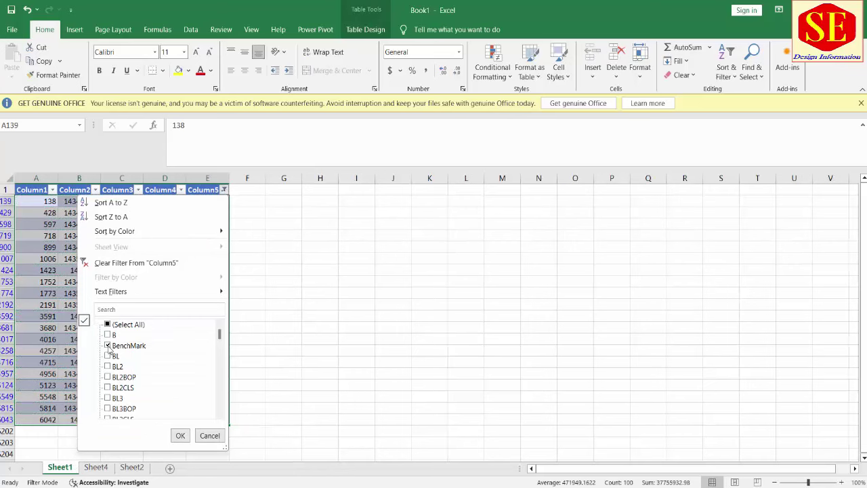
left_click(107, 346)
left_click(113, 335)
left_click(181, 435)
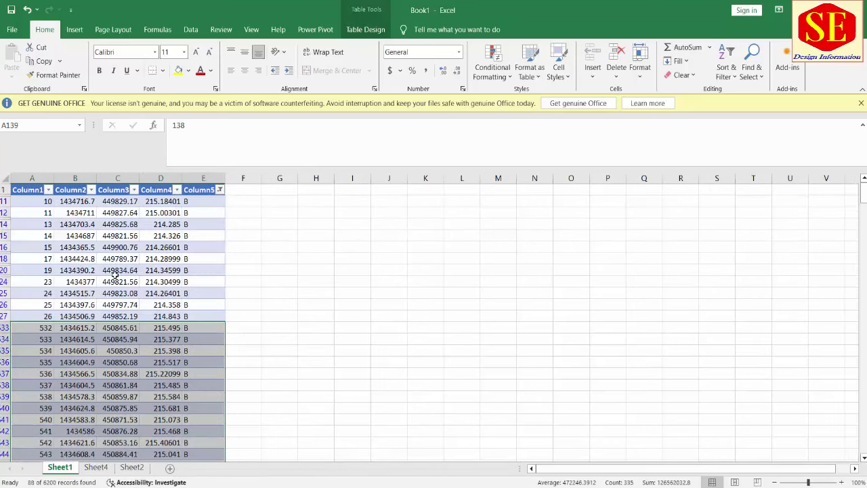
Copy all the filtered B rows and paste them into Sheet4 at A23
left_click(422, 291)
left_click_drag(40, 202, 197, 202)
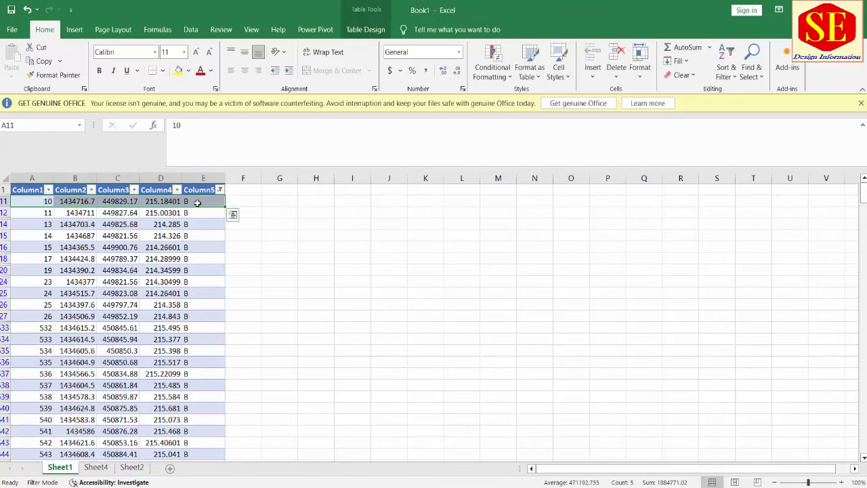
key("ctrl+shift+Down")
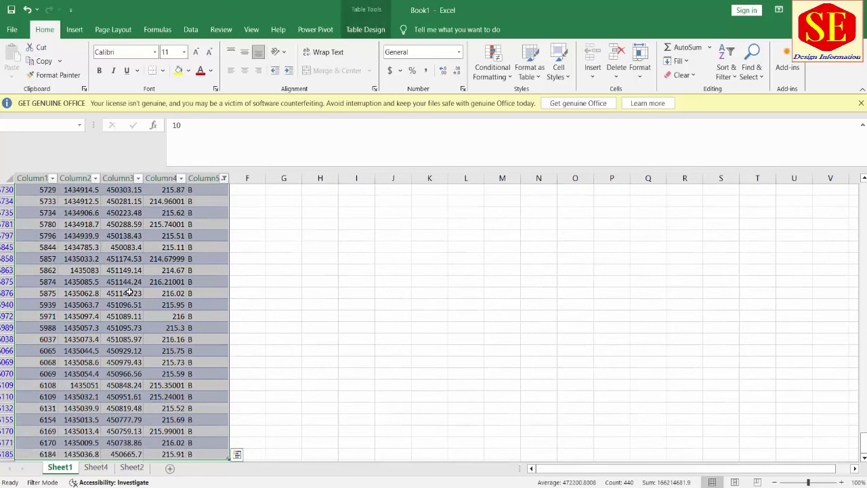
right_click(118, 293)
left_click(148, 194)
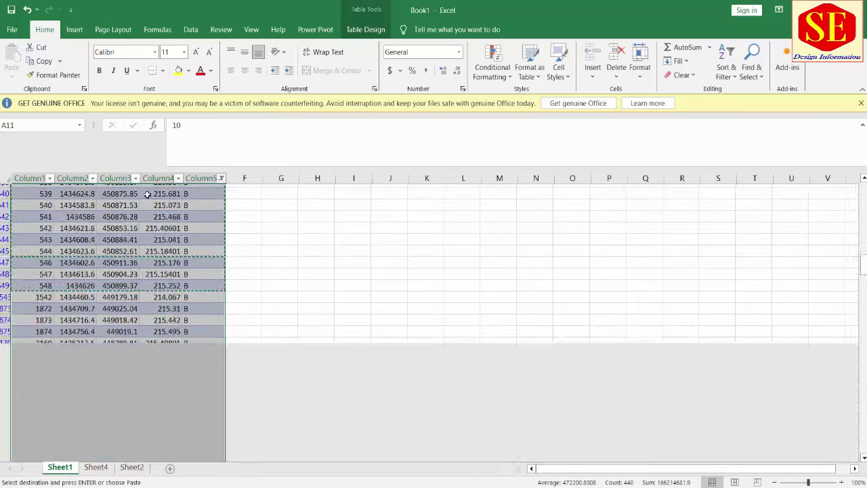
left_click(99, 468)
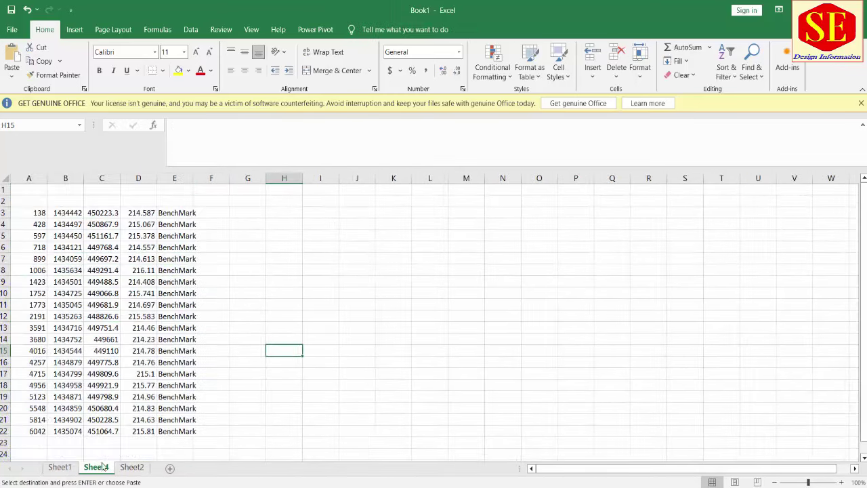
left_click(36, 440)
right_click(37, 440)
left_click(63, 207)
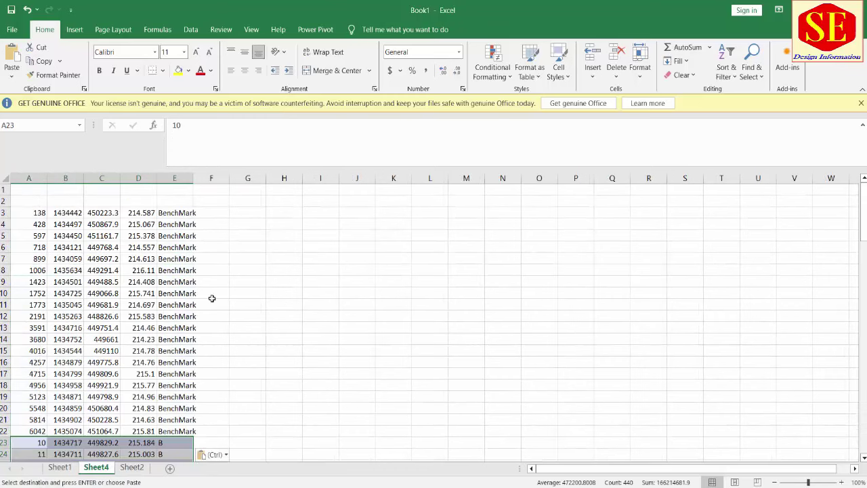
Undo and re-paste the B rows at A23, then scroll to check them
scroll(316, 310, "down", 6)
key("ctrl+z")
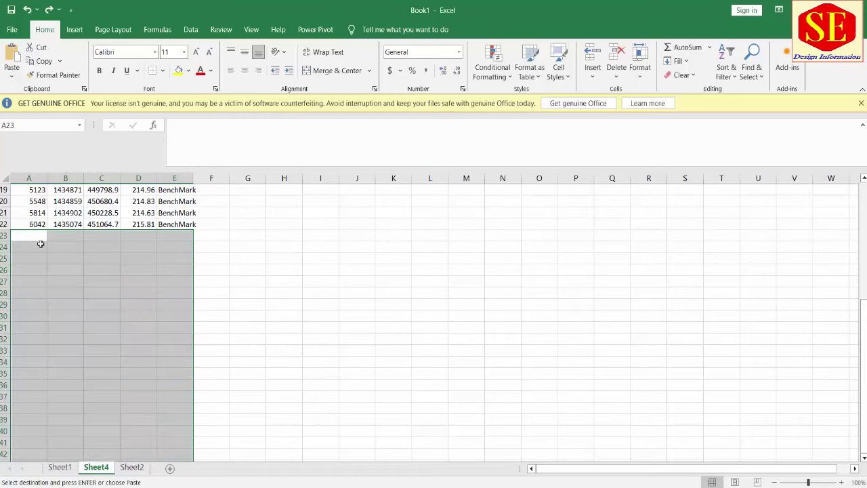
right_click(41, 244)
left_click(75, 252)
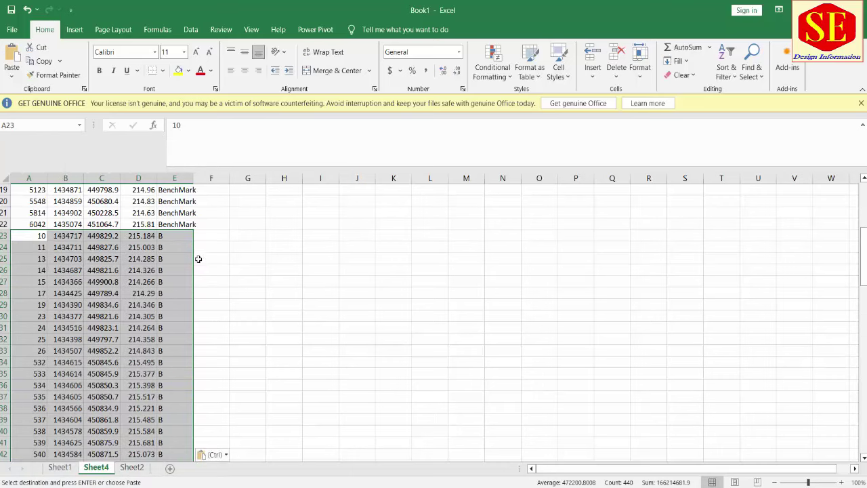
scroll(248, 283, "down", 15)
scroll(252, 290, "down", 15)
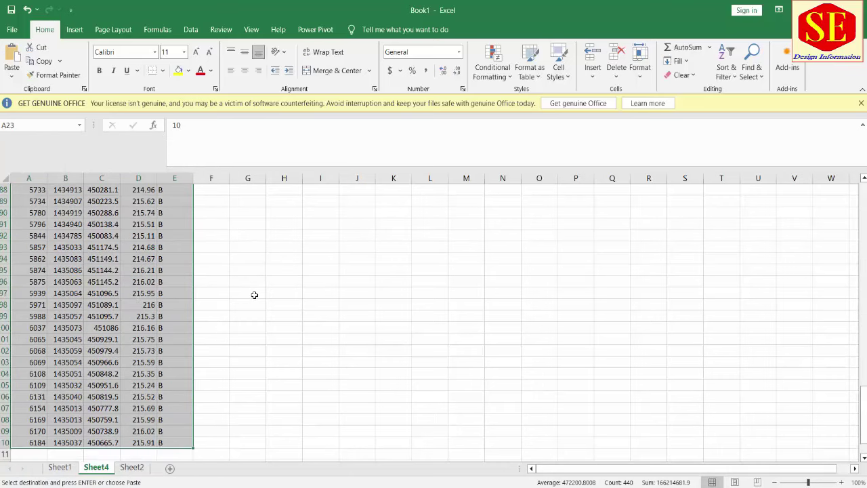
scroll(251, 290, "down", 15)
scroll(179, 324, "up", 7)
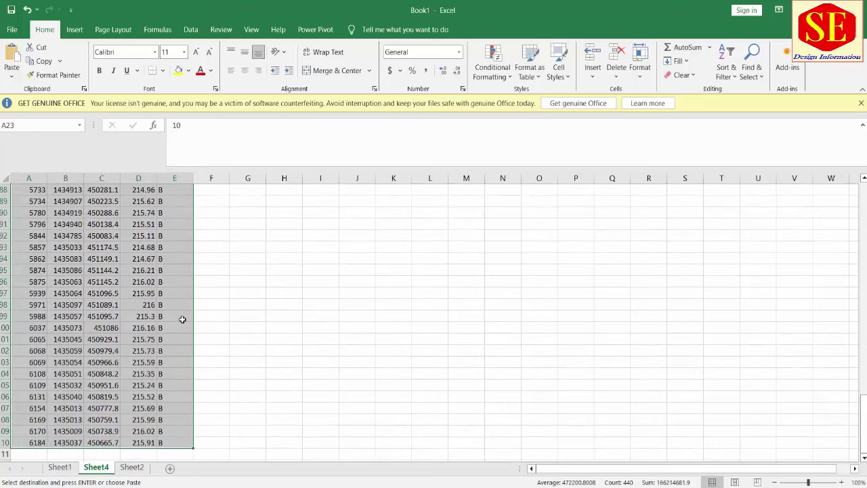
scroll(166, 298, "up", 15)
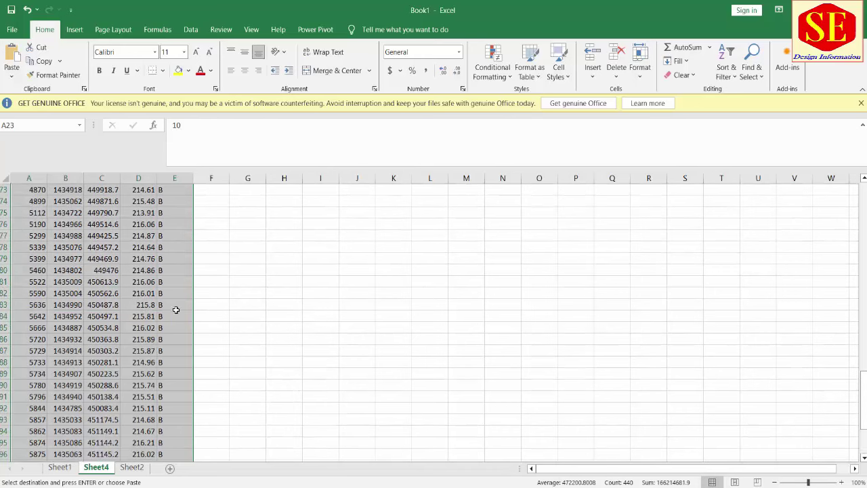
left_click(60, 467)
Change the Column5 filter from B to BL and copy the 20 BL rows
left_click(220, 190)
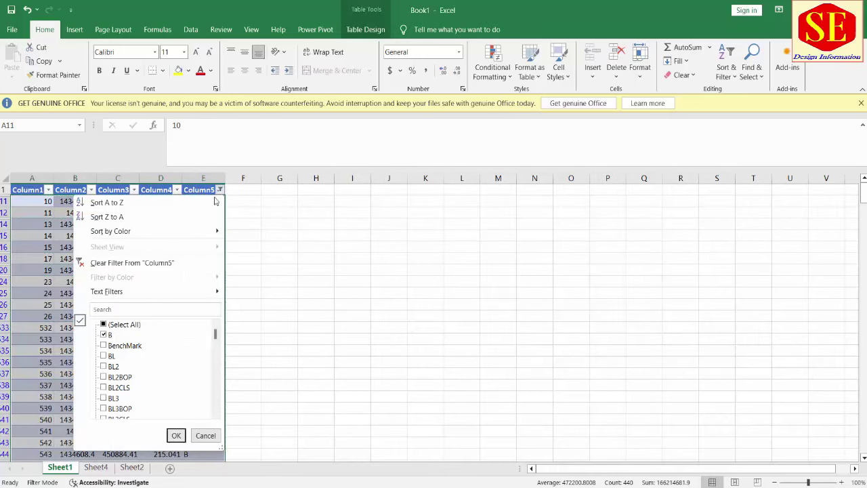
left_click(104, 336)
left_click(104, 356)
left_click(176, 435)
left_click_drag(51, 201, 202, 421)
right_click(201, 410)
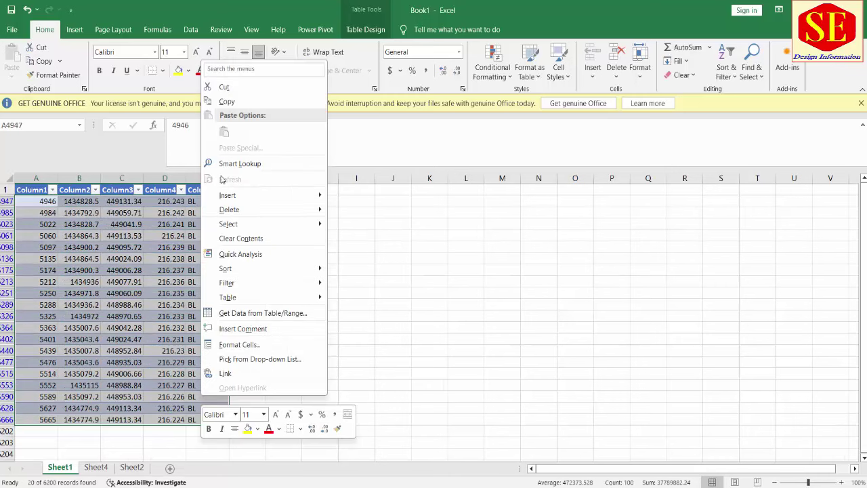
left_click(224, 102)
Paste the BL rows into Sheet4 at A111 and scroll through to check them
left_click(96, 467)
scroll(183, 333, "down", 8)
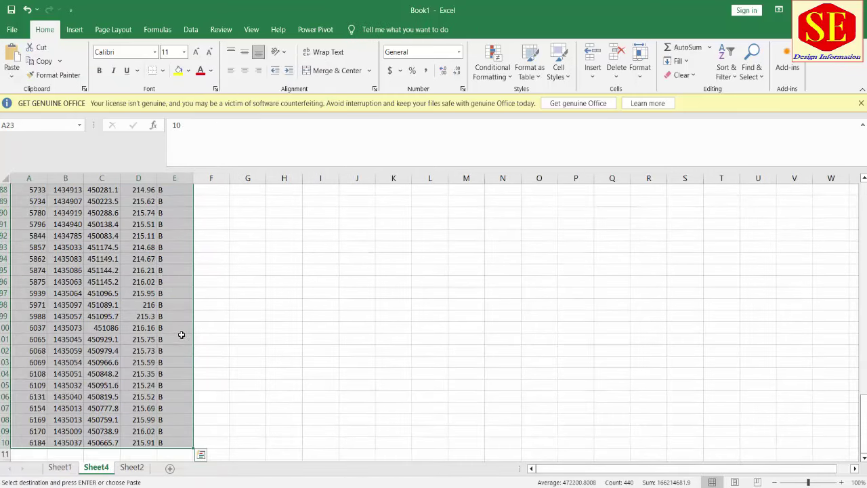
scroll(77, 359, "down", 5)
left_click(42, 316)
right_click(42, 316)
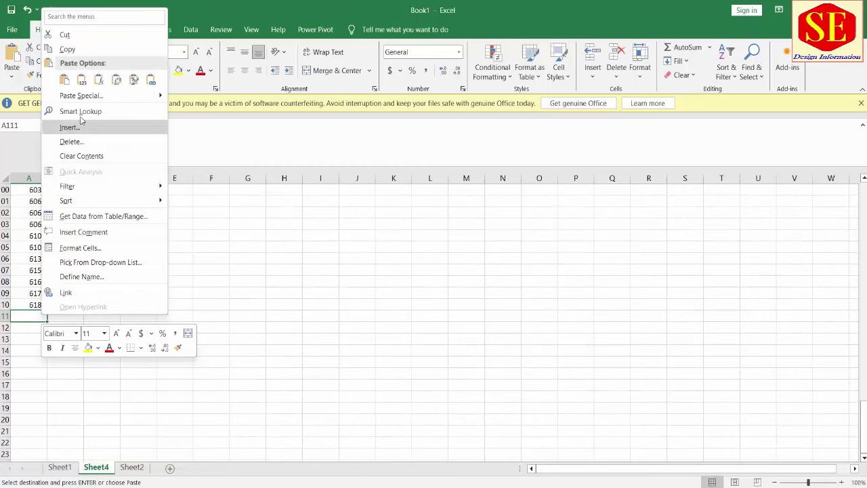
left_click(81, 80)
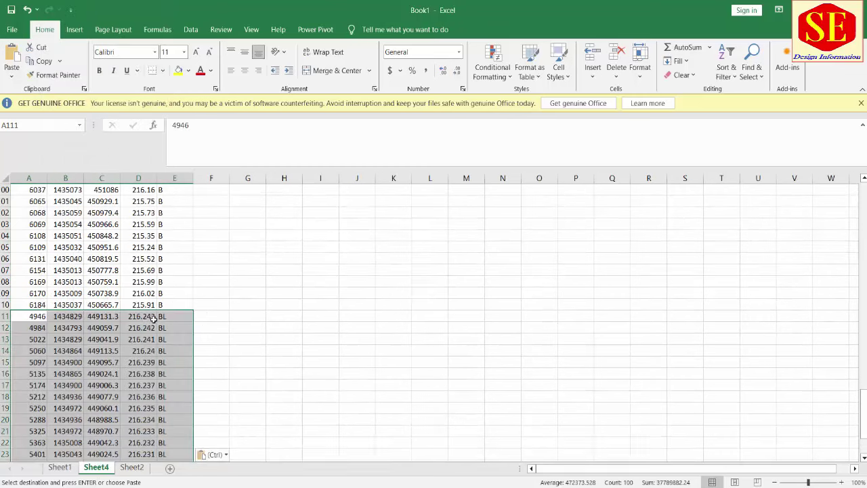
scroll(178, 352, "up", 5)
scroll(182, 291, "up", 3)
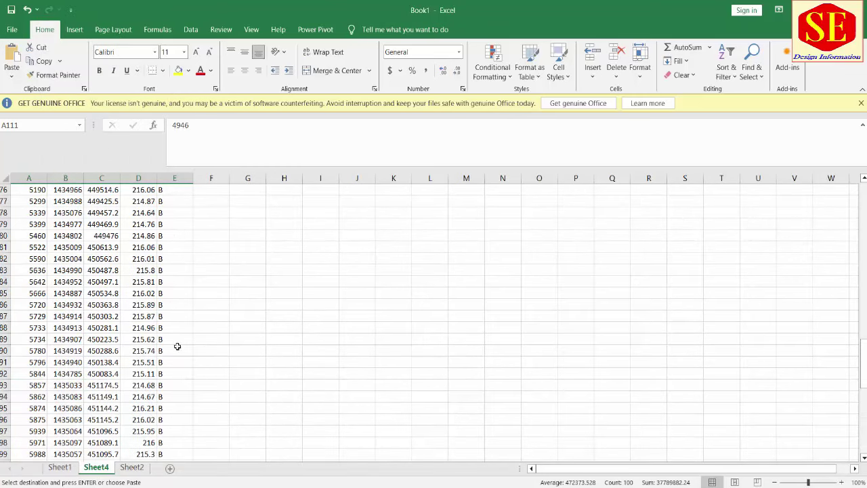
scroll(182, 284, "up", 8)
scroll(182, 285, "up", 2)
scroll(181, 284, "up", 9)
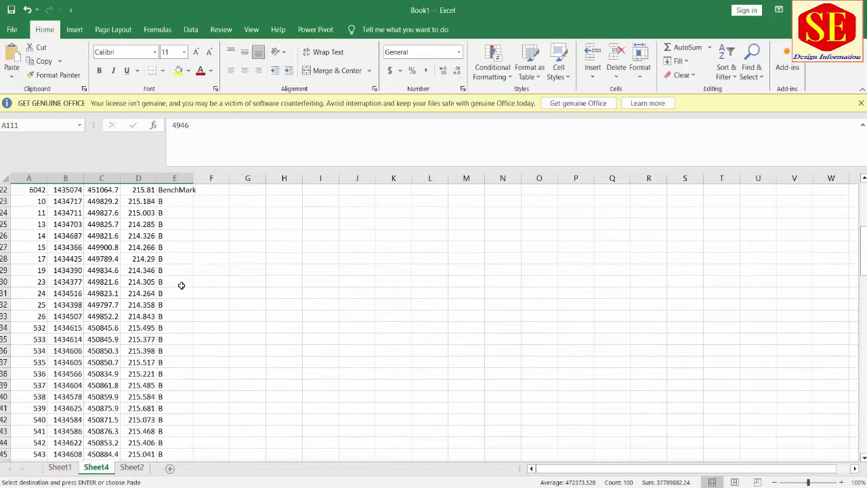
scroll(181, 284, "up", 7)
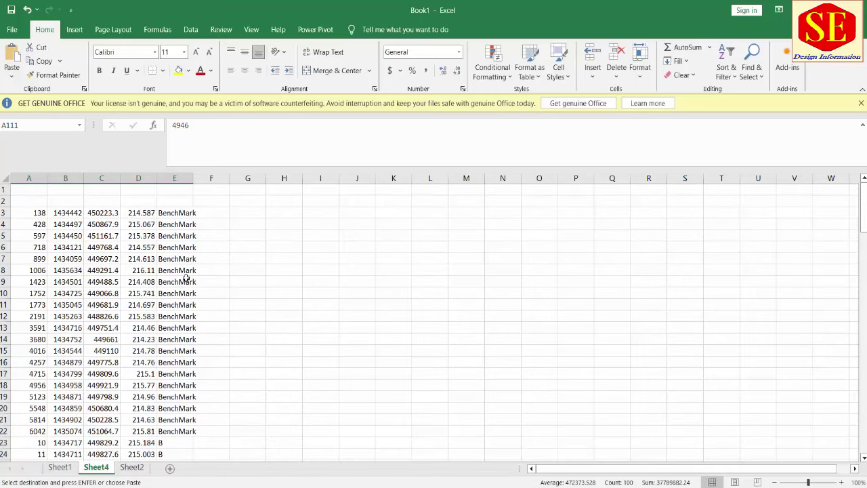
scroll(186, 278, "down", 5)
scroll(186, 341, "down", 6)
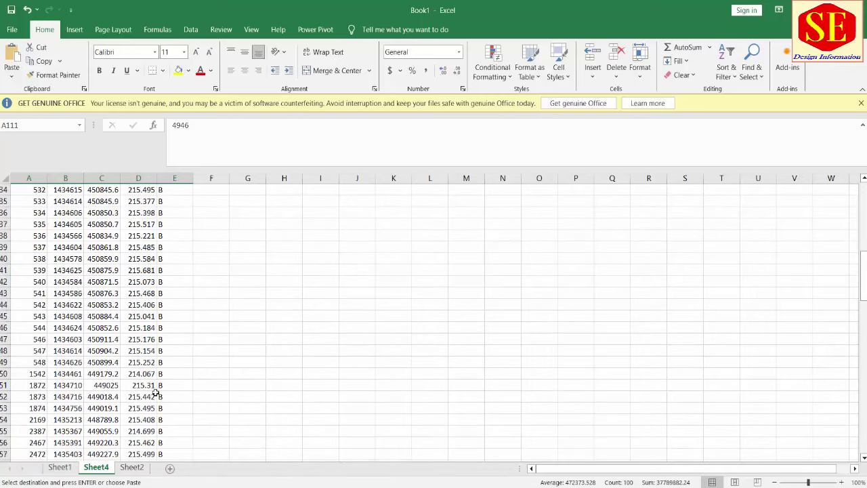
left_click(72, 466)
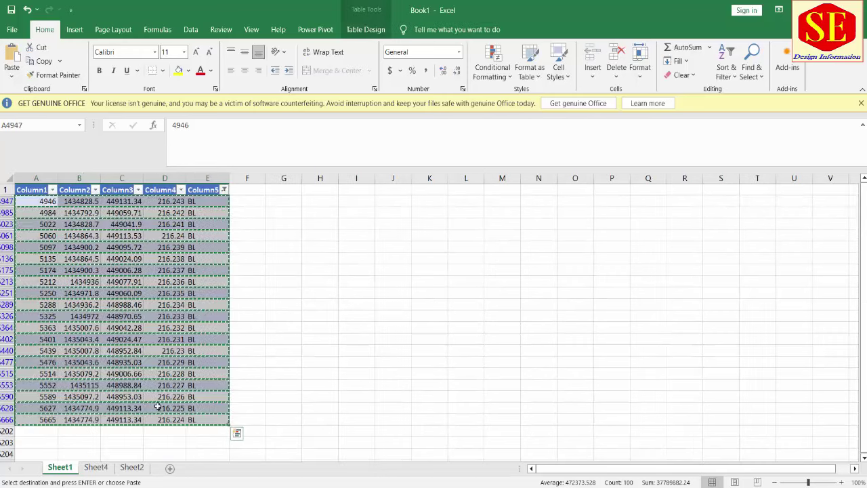
Switch the Column5 filter from BL to E Pole
left_click(224, 190)
left_click(108, 356)
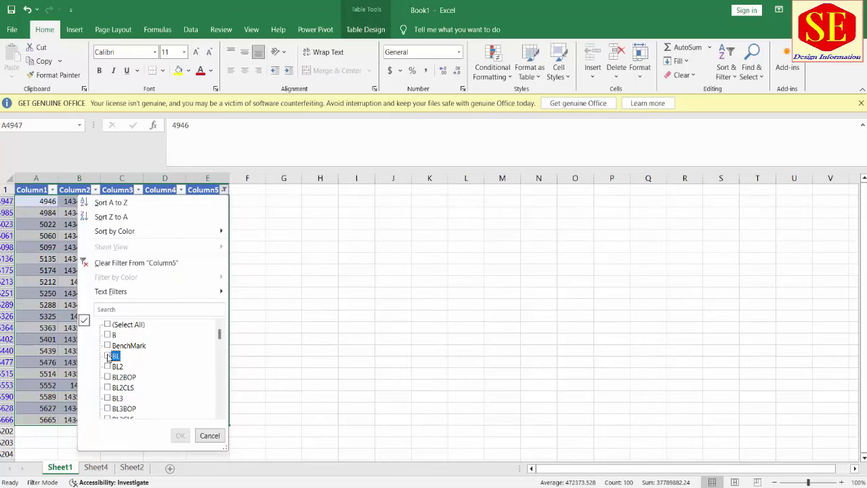
scroll(130, 386, "down", 3)
scroll(131, 387, "down", 2)
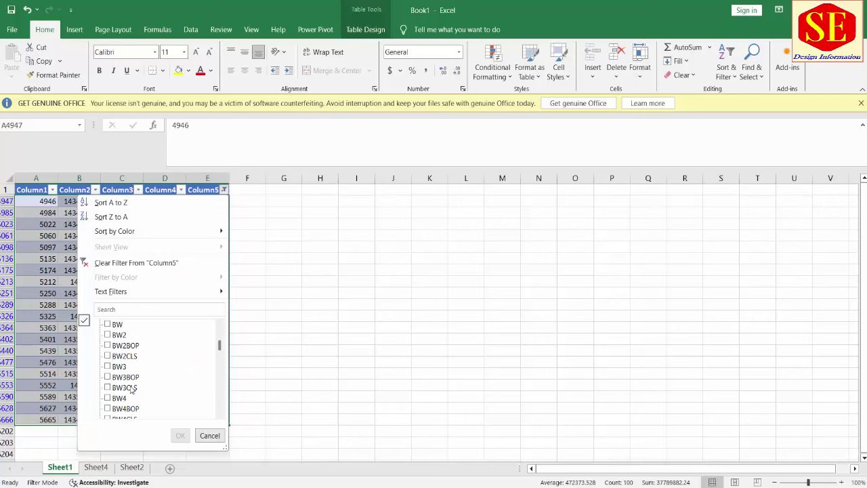
scroll(131, 388, "down", 3)
scroll(132, 389, "down", 1)
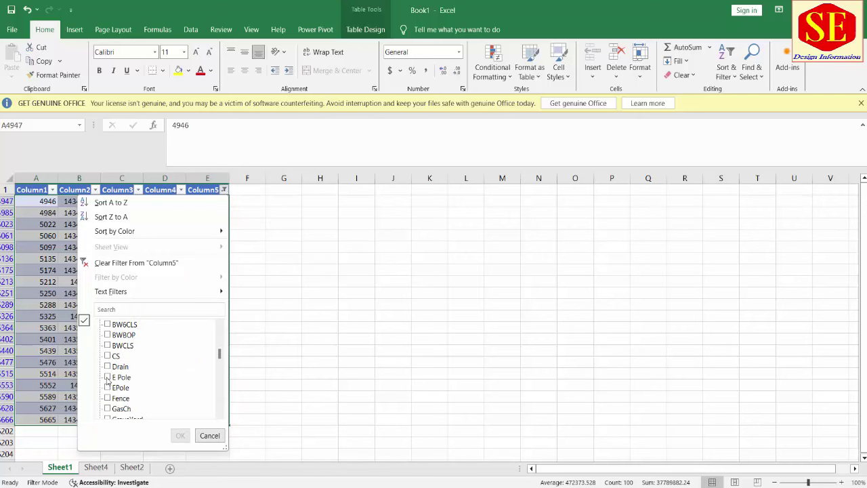
left_click(108, 378)
left_click(180, 435)
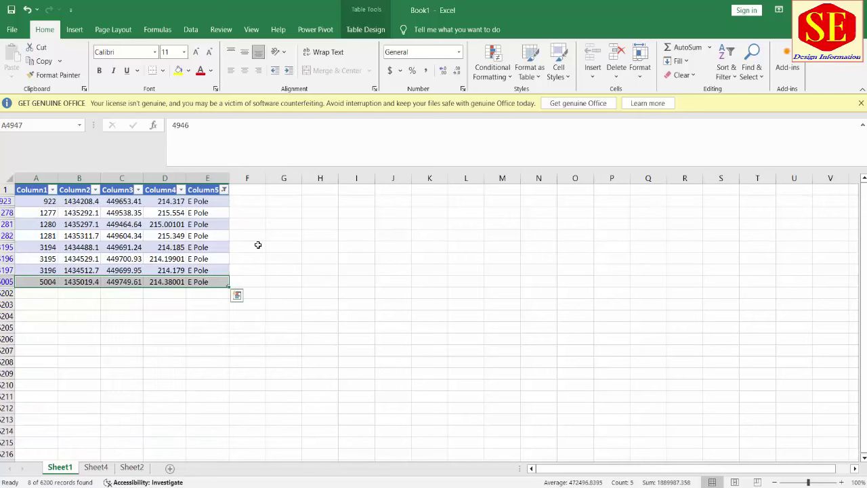
Copy the eight E Pole rows and paste them as values at Sheet4 A131
left_click(277, 236)
left_click_drag(40, 199, 233, 284)
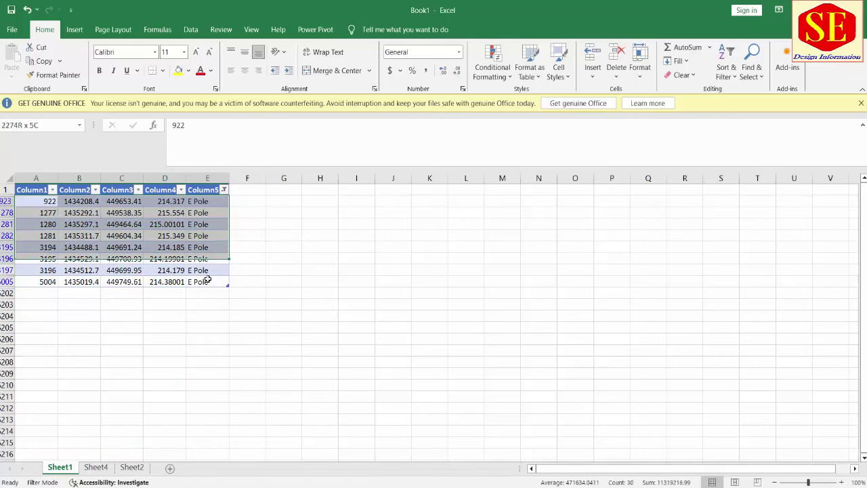
right_click(233, 284)
left_click(232, 193)
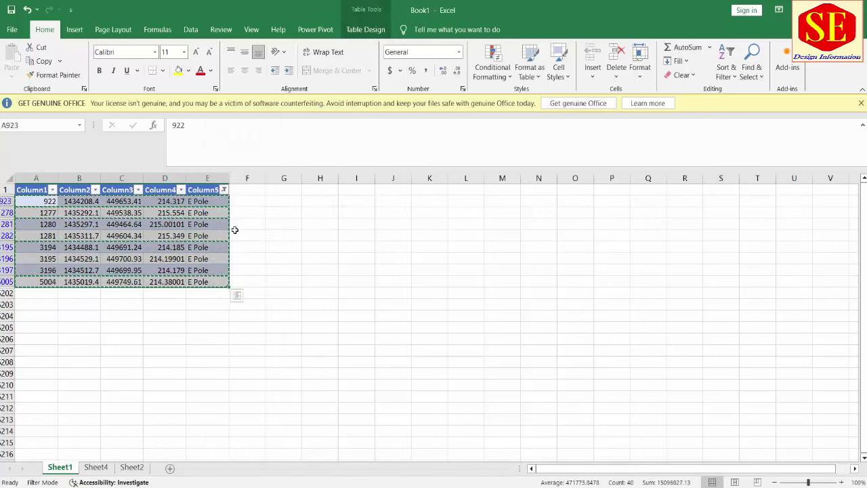
left_click(95, 467)
scroll(126, 361, "down", 10)
scroll(122, 362, "down", 7)
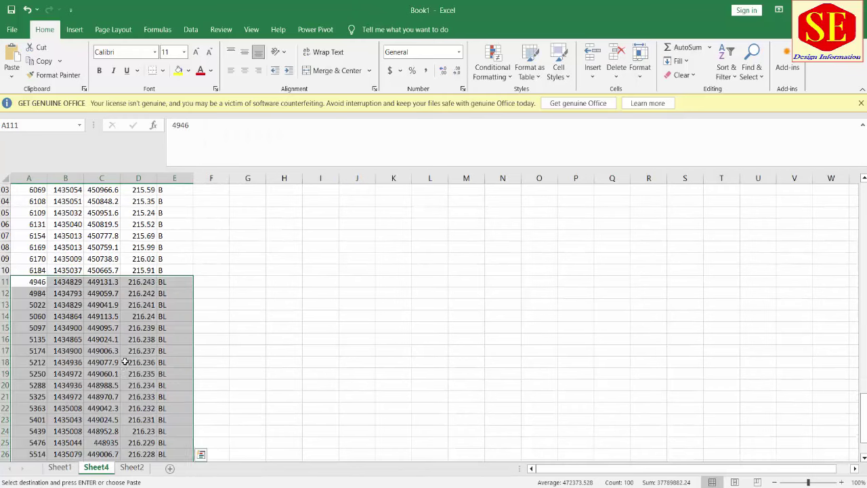
scroll(122, 364, "down", 8)
scroll(107, 312, "down", 7)
scroll(43, 262, "up", 8)
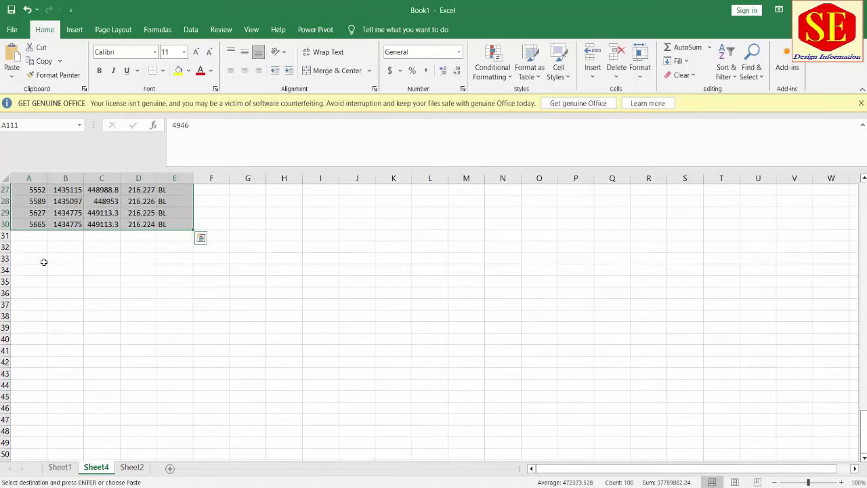
right_click(35, 237)
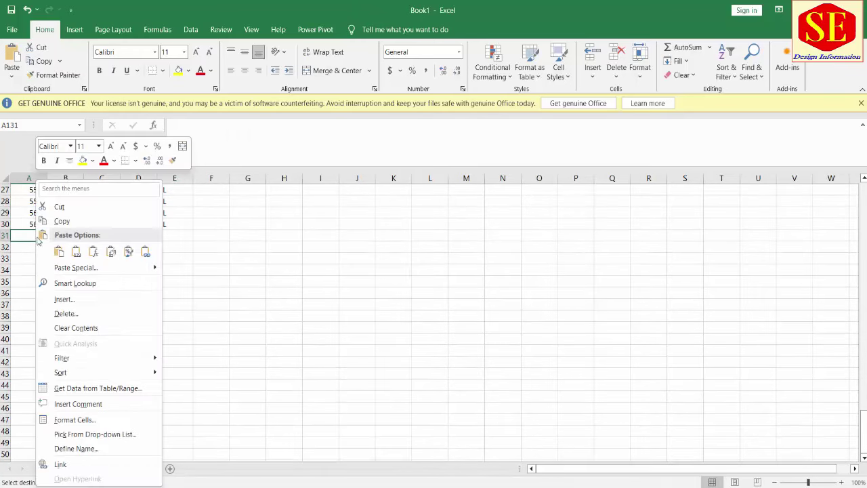
left_click(76, 253)
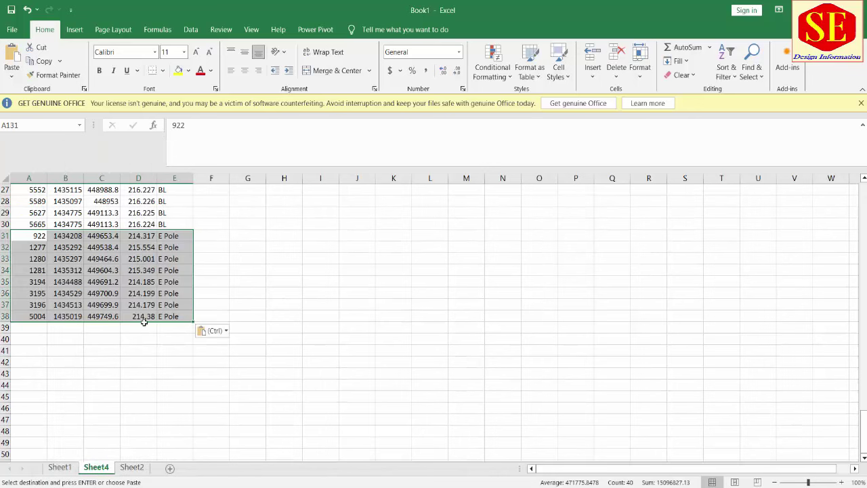
left_click(63, 467)
Uncheck E Pole in the Column5 filter list
left_click(223, 191)
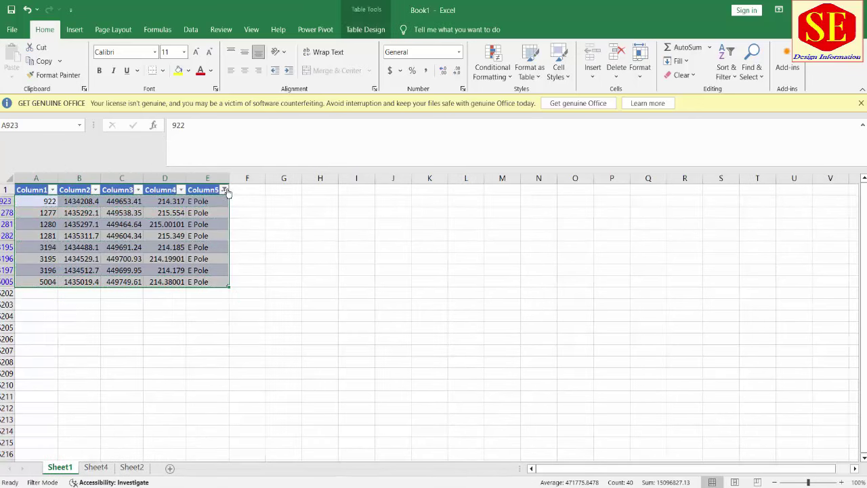
left_click(181, 435)
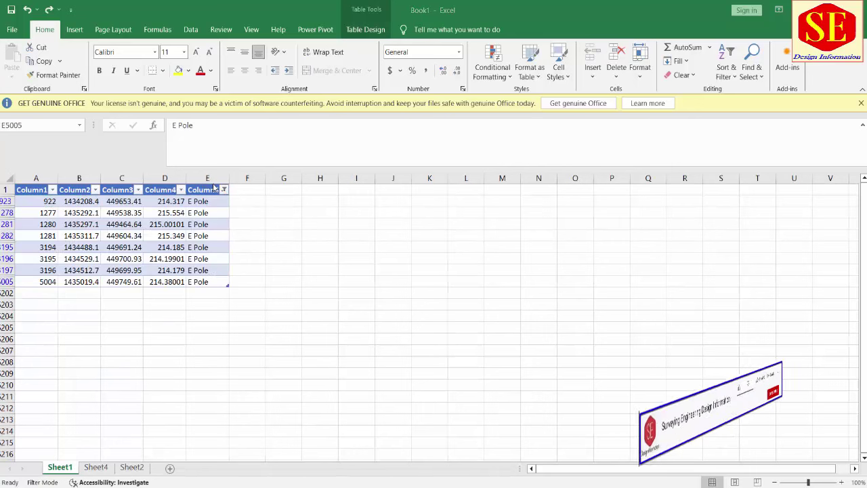
left_click(224, 189)
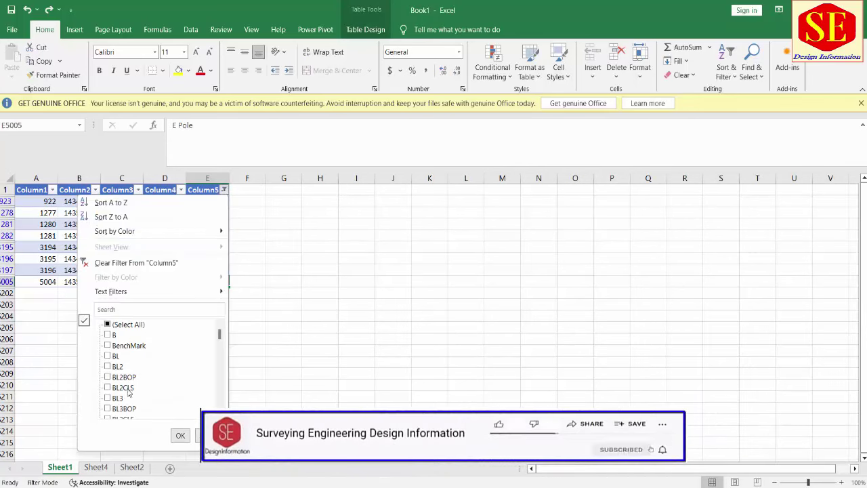
scroll(127, 391, "down", 3)
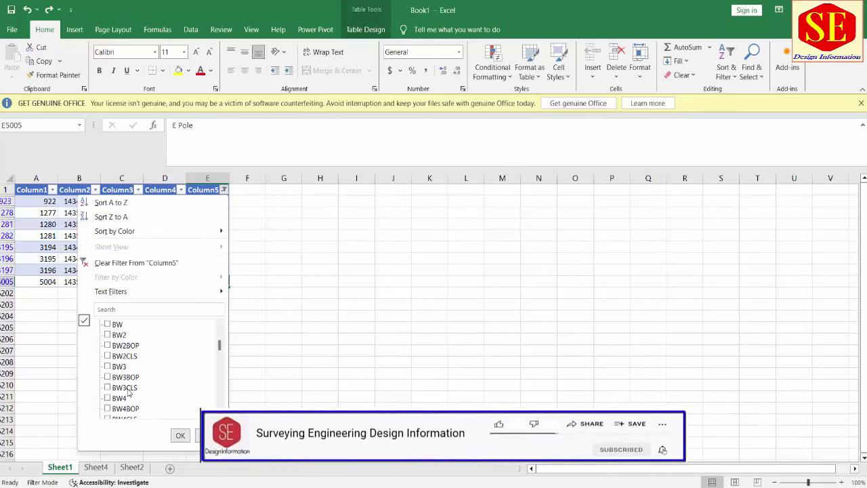
scroll(126, 389, "down", 3)
scroll(122, 385, "down", 3)
left_click(108, 377)
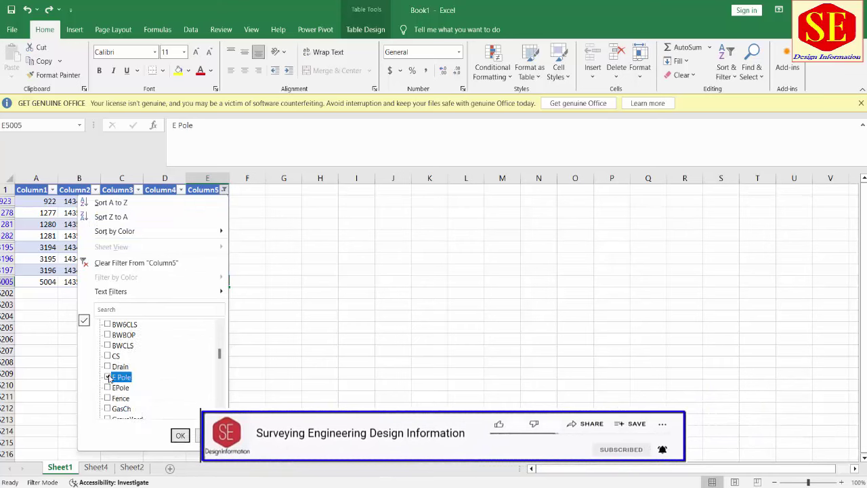
Check R1CL, R1LS and R1RS and apply the filter, showing 74 of 6200 records
scroll(218, 358, "down", 3)
left_click_drag(221, 362, 220, 417)
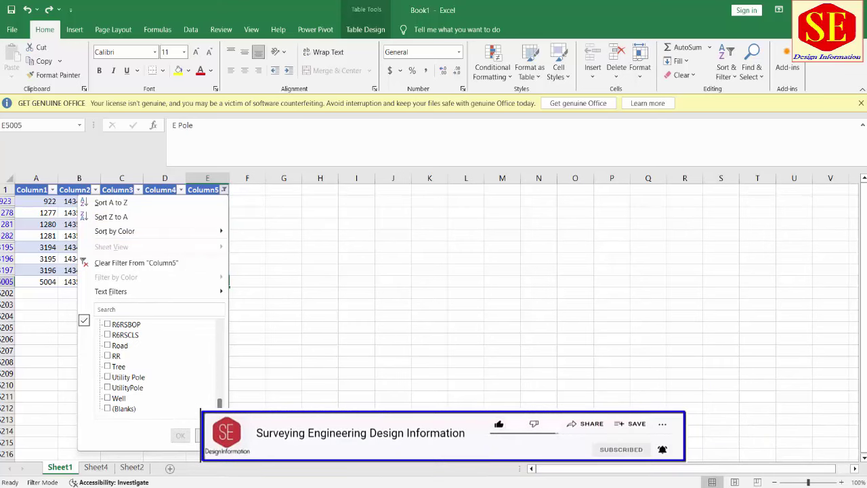
scroll(165, 387, "up", 2)
scroll(164, 392, "up", 3)
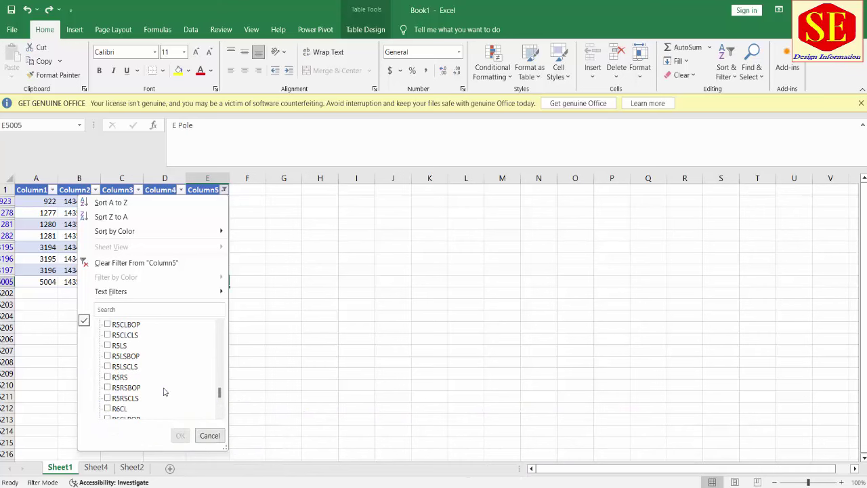
scroll(164, 390, "up", 3)
scroll(165, 388, "up", 3)
scroll(165, 387, "up", 3)
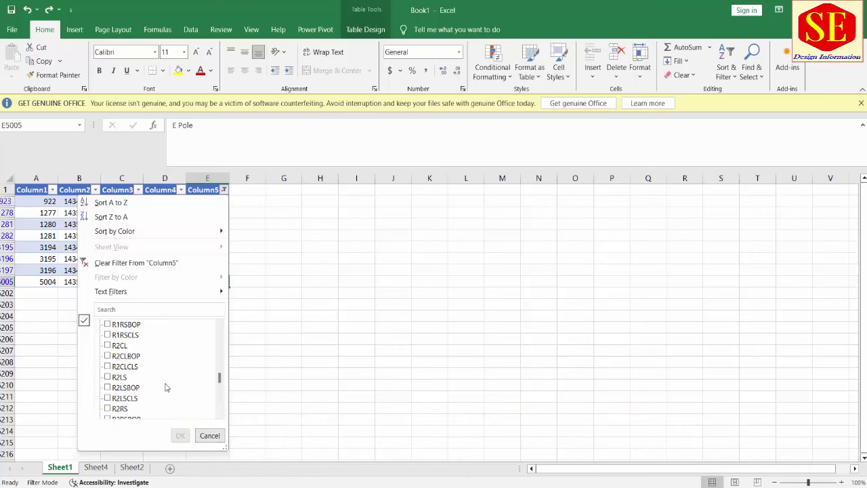
scroll(166, 386, "up", 2)
scroll(166, 386, "up", 3)
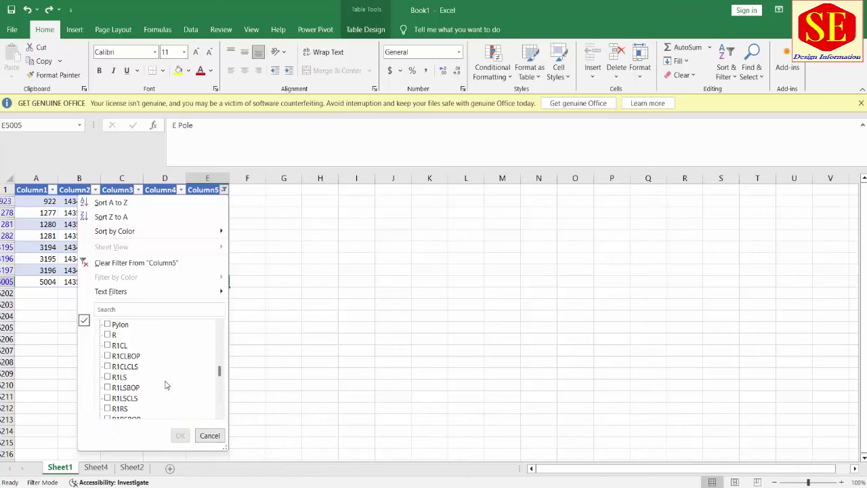
left_click(107, 346)
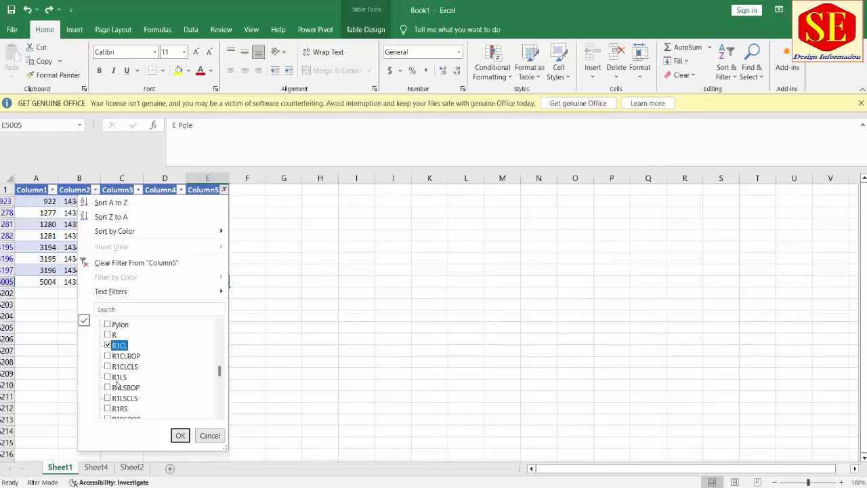
left_click(107, 378)
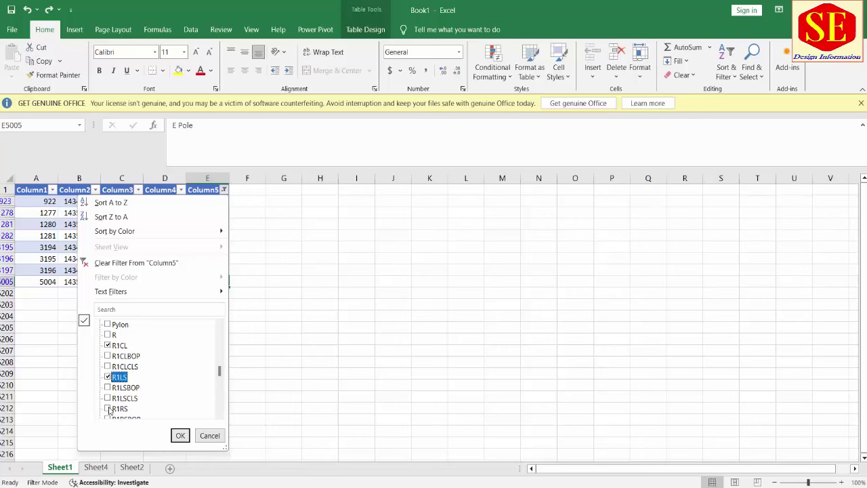
left_click(109, 409)
left_click(181, 436)
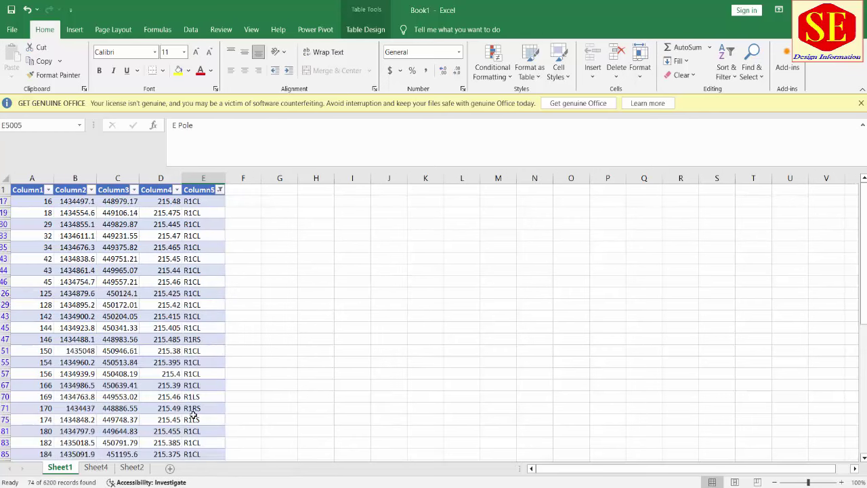
Select and copy all the filtered R1CL, R1LS and R1RS rows on Sheet1
left_click(192, 212)
scroll(191, 319, "down", 3)
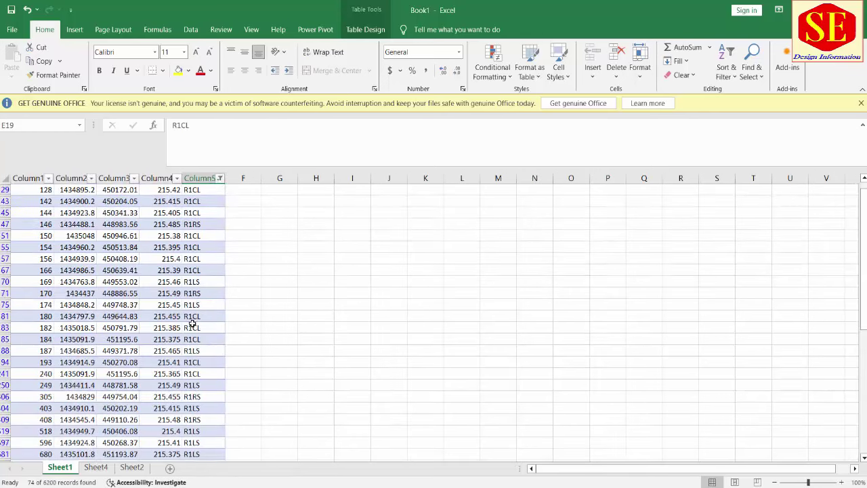
scroll(193, 325, "down", 4)
scroll(194, 331, "down", 4)
scroll(194, 331, "down", 2)
scroll(195, 330, "down", 4)
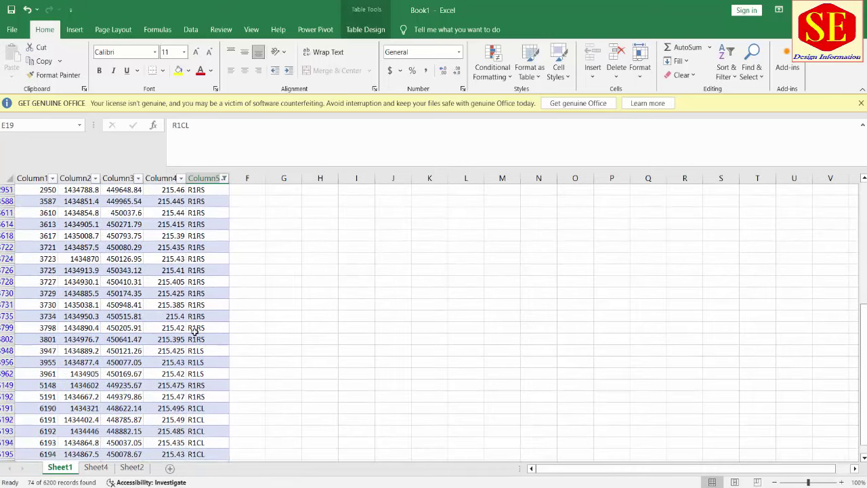
scroll(194, 330, "down", 2)
scroll(47, 320, "up", 1)
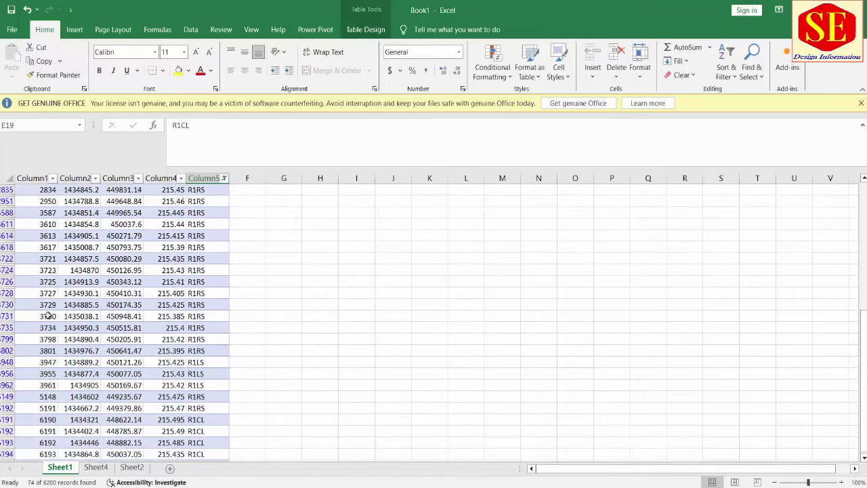
scroll(47, 319, "up", 3)
scroll(47, 317, "up", 4)
scroll(48, 251, "up", 3)
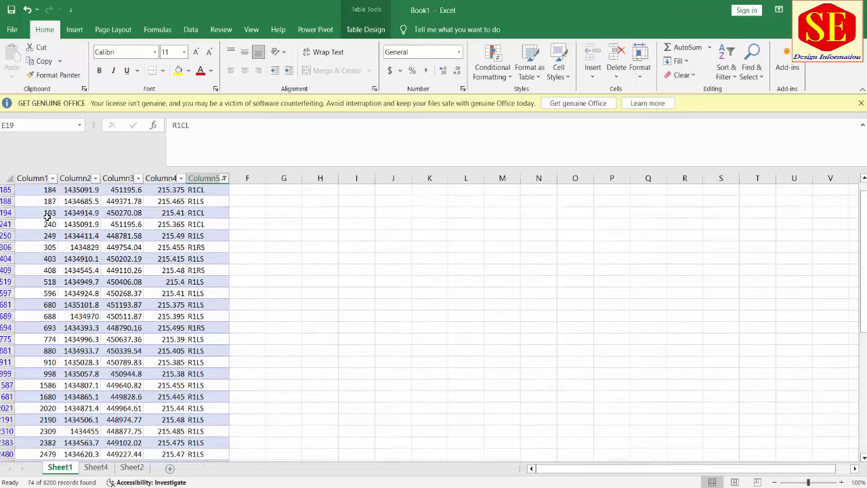
scroll(46, 216, "up", 3)
scroll(45, 214, "up", 3)
scroll(44, 212, "up", 1)
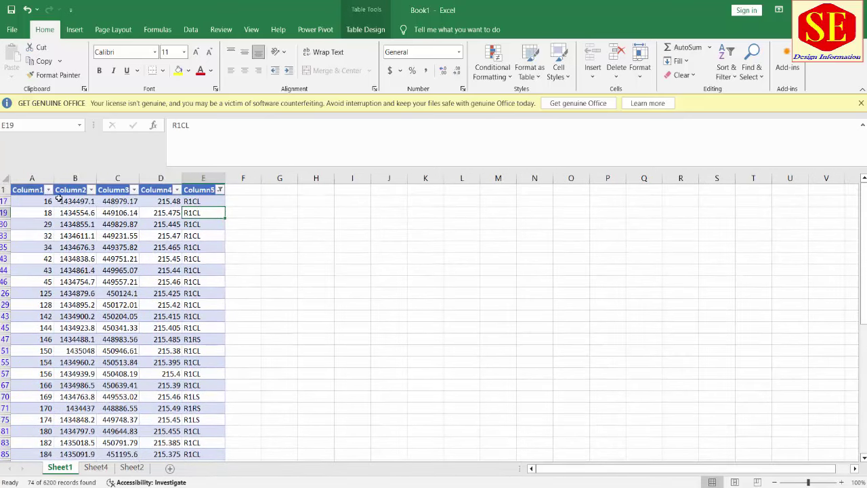
left_click_drag(47, 202, 229, 460)
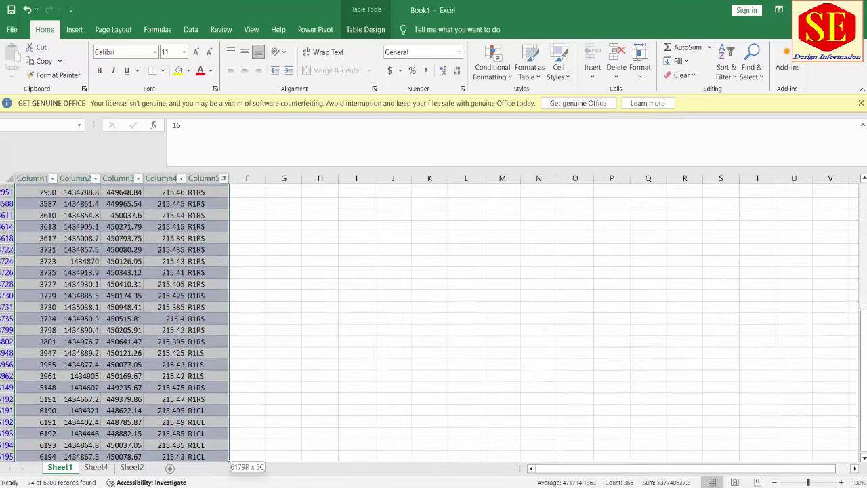
left_click_drag(229, 459, 209, 439)
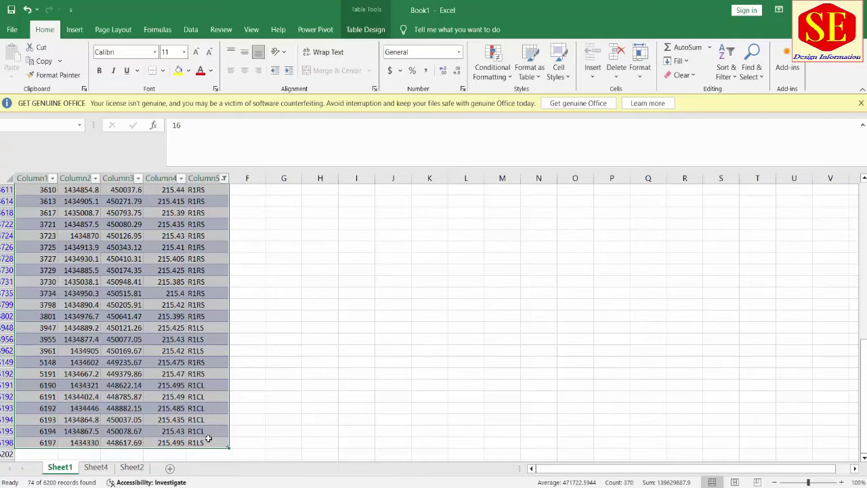
right_click(208, 439)
left_click(252, 78)
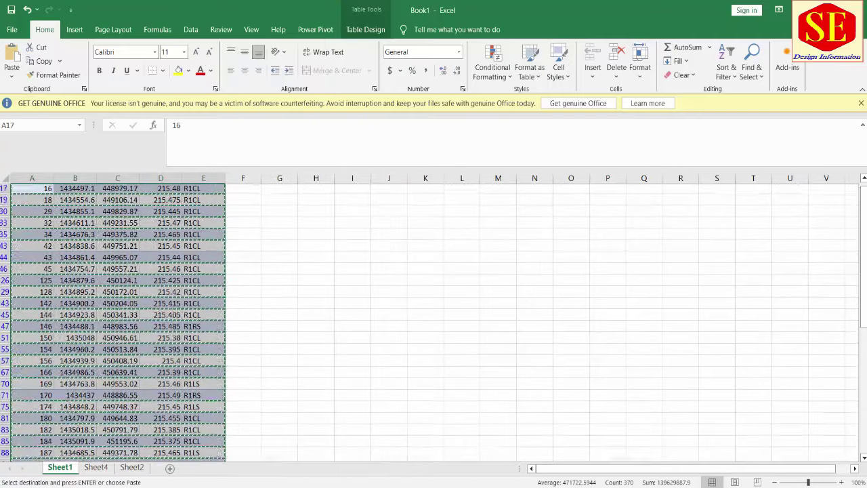
Paste the R1 rows as values into Sheet4 rows 139–212, below the E Pole group
key("ctrl+Page_Down")
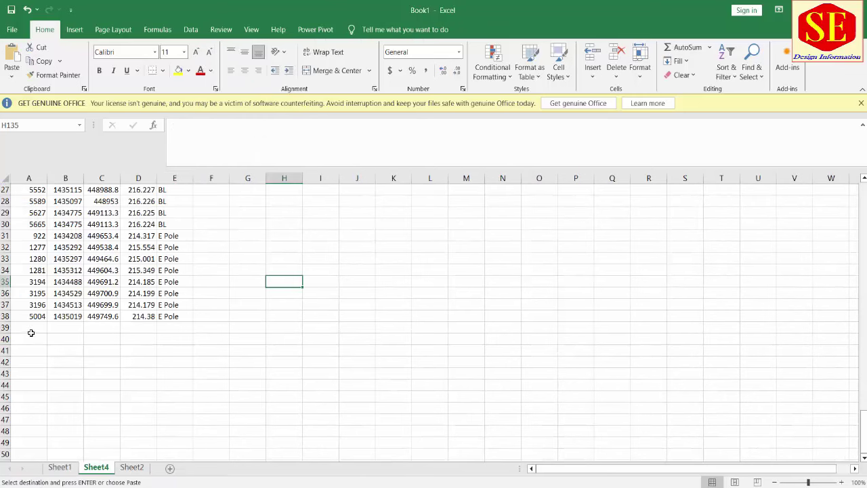
right_click(36, 327)
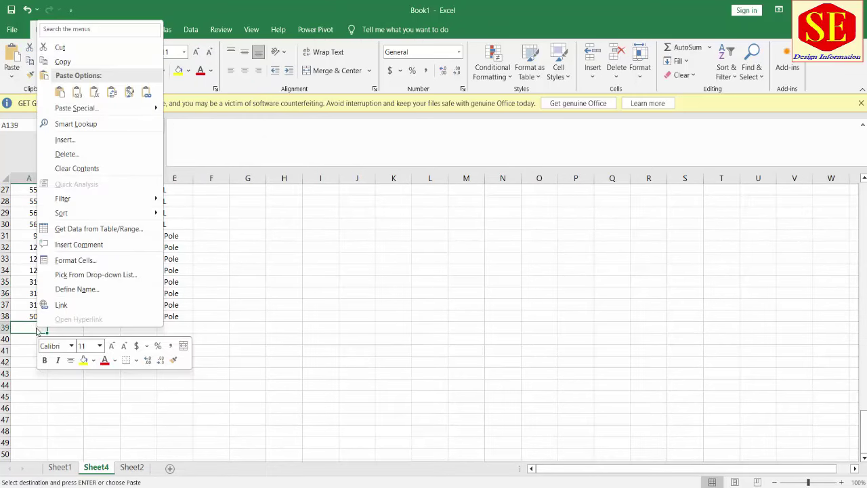
left_click(77, 91)
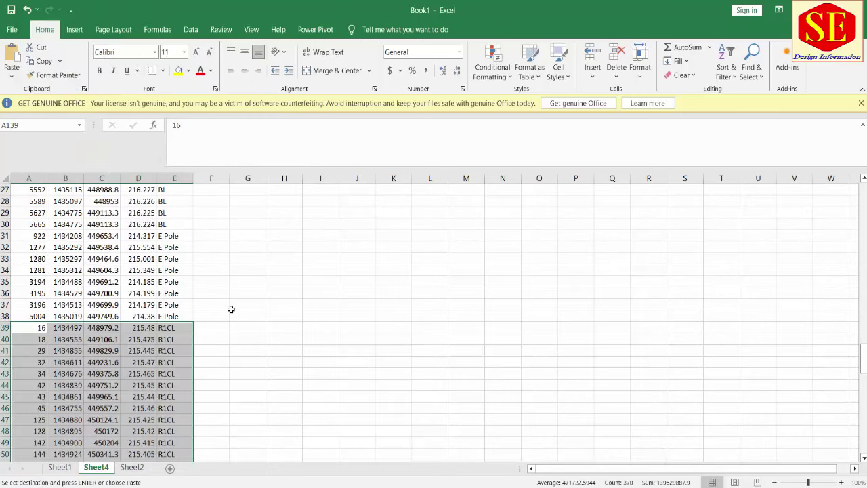
scroll(231, 306, "up", 9)
scroll(204, 284, "up", 9)
scroll(192, 250, "down", 8)
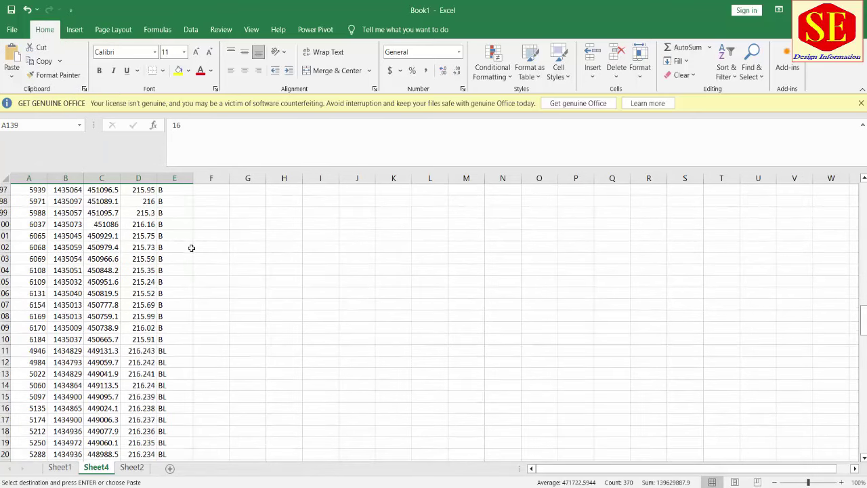
scroll(192, 250, "down", 8)
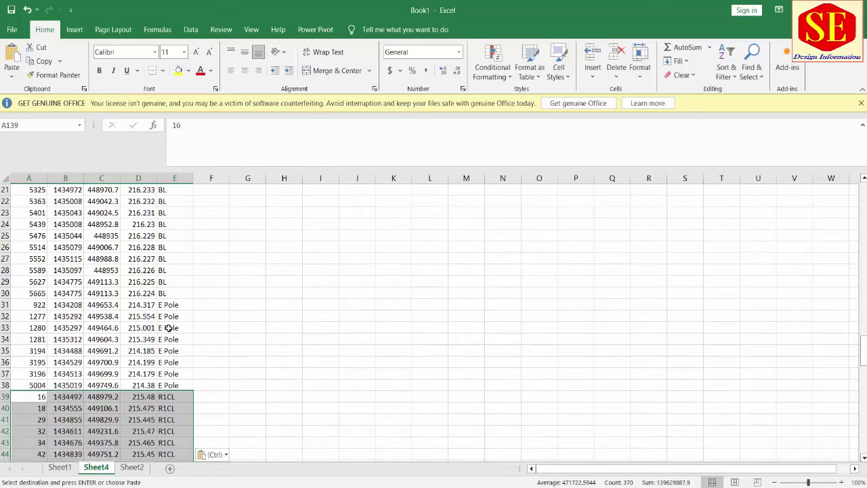
scroll(172, 398, "down", 6)
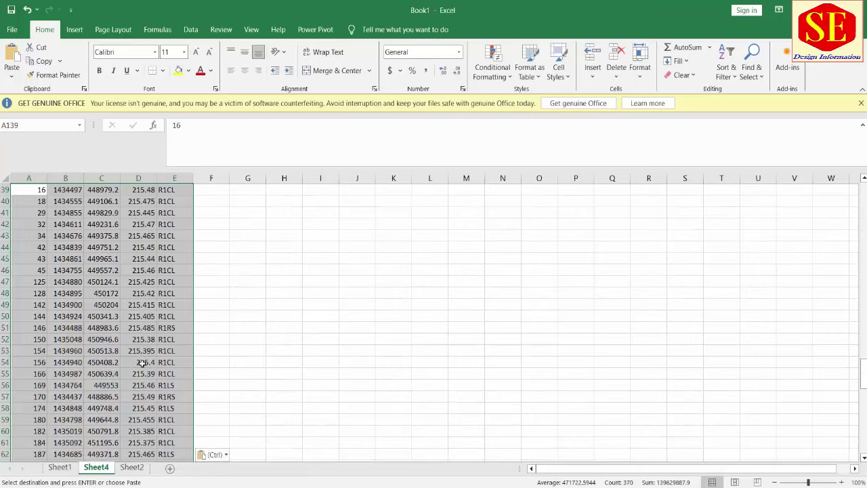
scroll(139, 362, "down", 6)
scroll(142, 364, "down", 5)
scroll(142, 364, "down", 8)
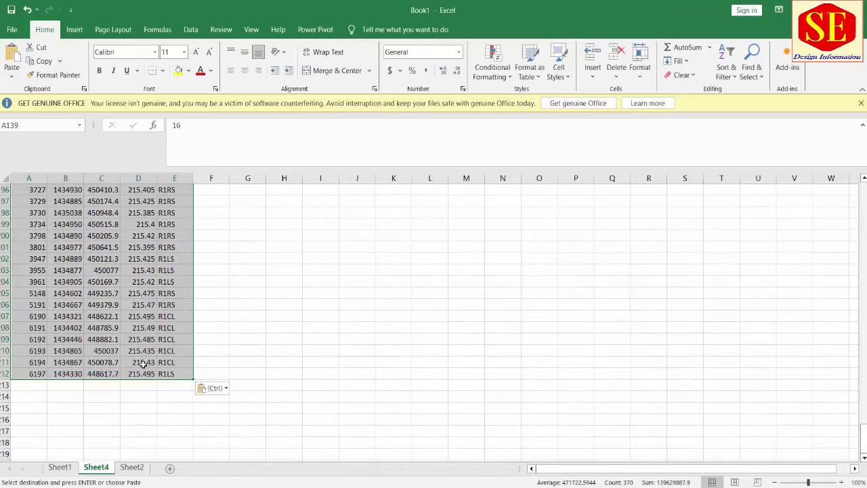
left_click(323, 348)
scroll(270, 348, "up", 20)
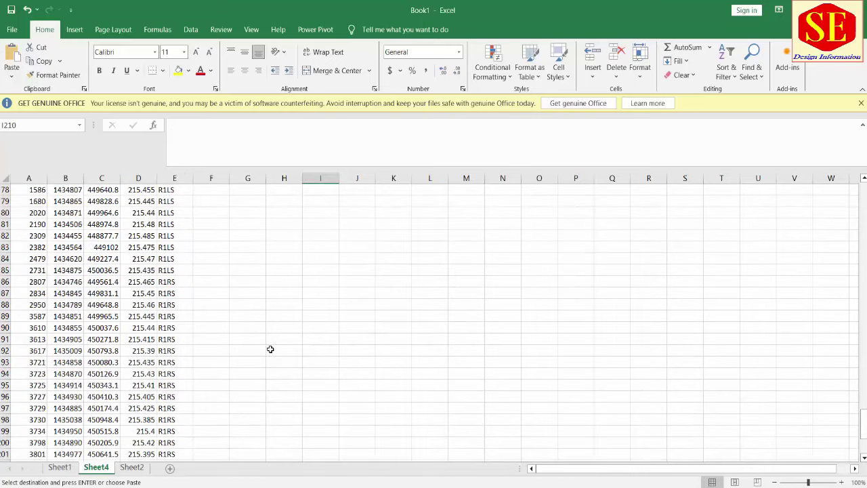
scroll(273, 350, "up", 2)
scroll(273, 350, "up", 4)
scroll(273, 350, "up", 4)
scroll(272, 349, "up", 4)
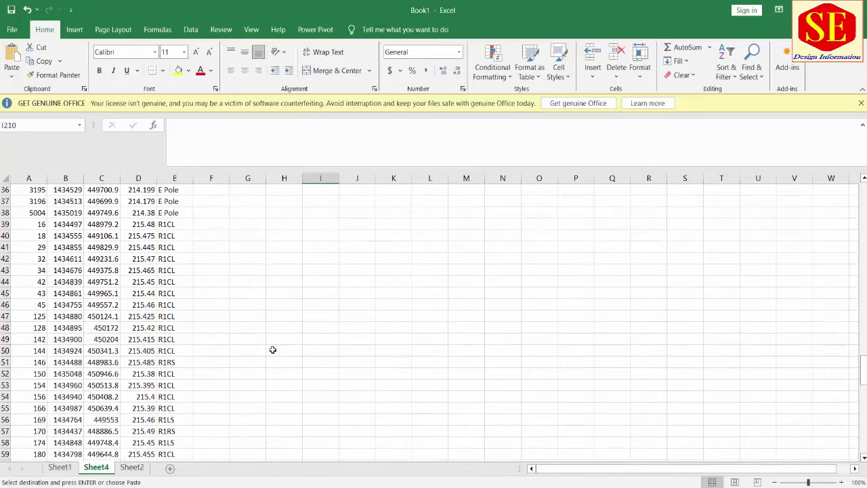
scroll(275, 356, "up", 1)
scroll(275, 356, "up", 1)
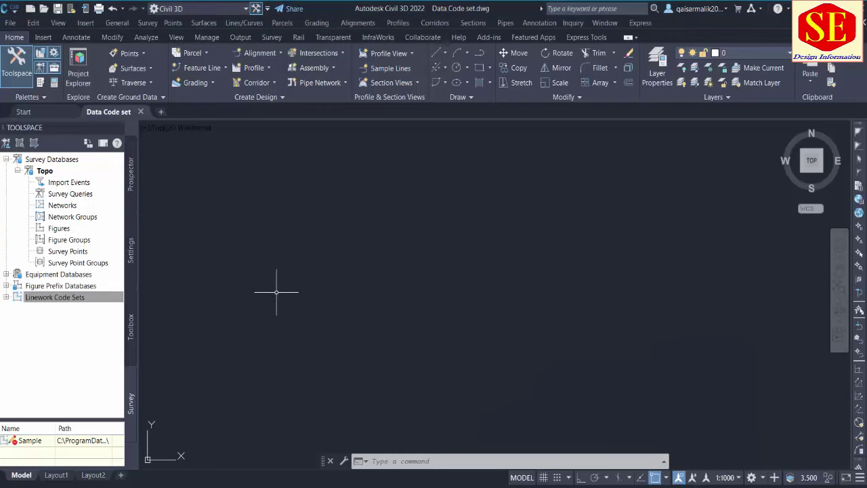
Select Linework Code Sets in the Toolspace Survey tree of the Data Code set drawing
left_click(55, 297)
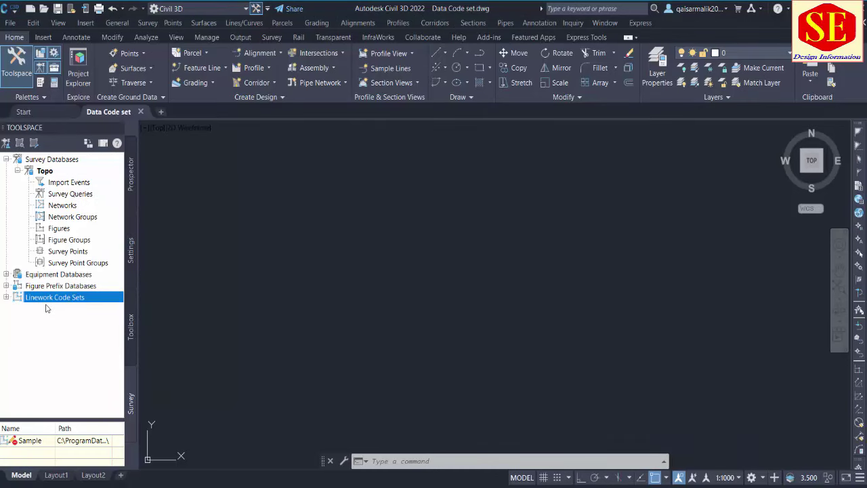
Scroll Sheet2's point list to the top to check the R1CLBOP point, then return to Civil 3D
key("alt+Tab")
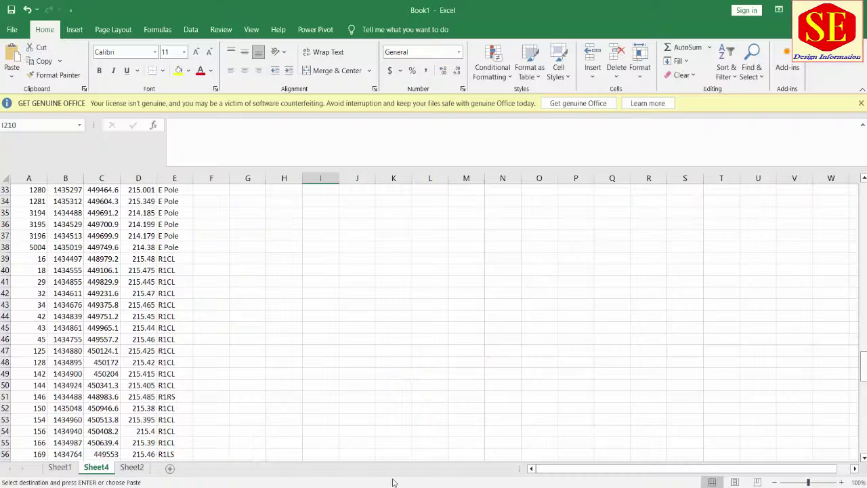
left_click(117, 290)
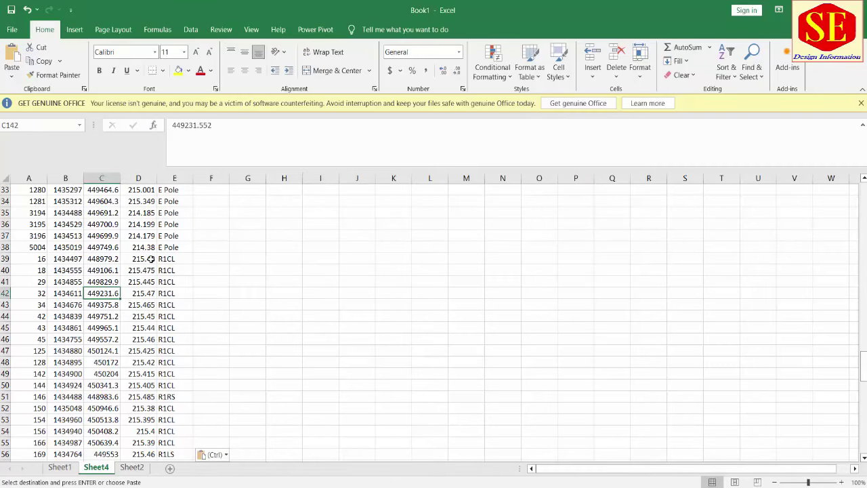
left_click(132, 468)
left_click(260, 325)
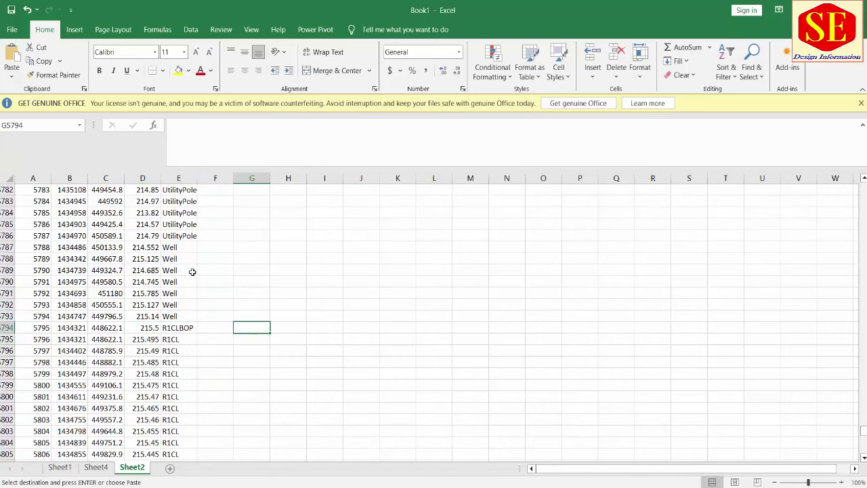
scroll(192, 270, "up", 9)
scroll(172, 266, "up", 7)
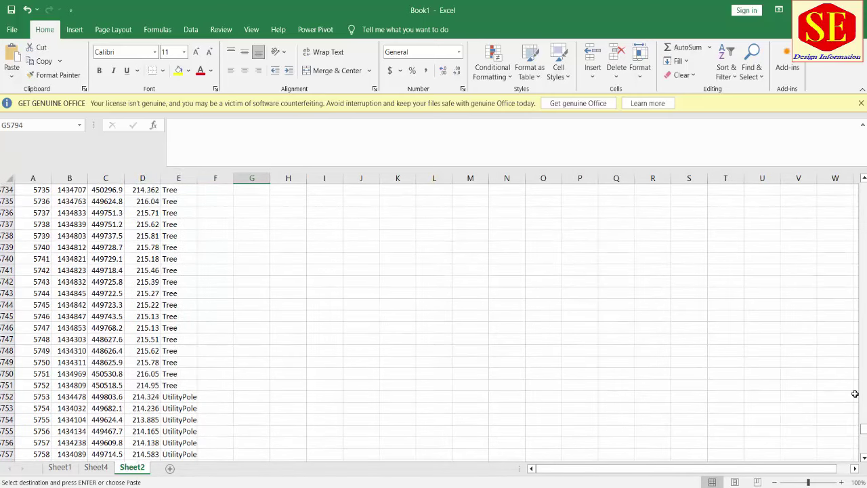
left_click_drag(863, 429, 864, 187)
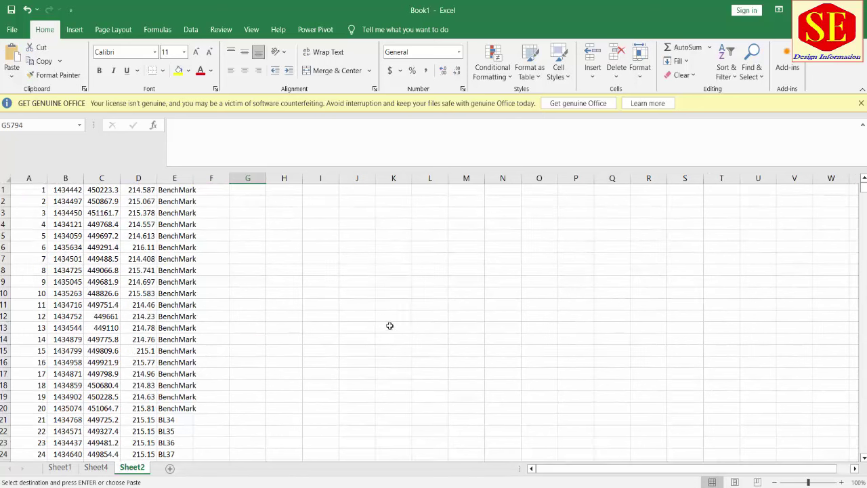
left_click(630, 440)
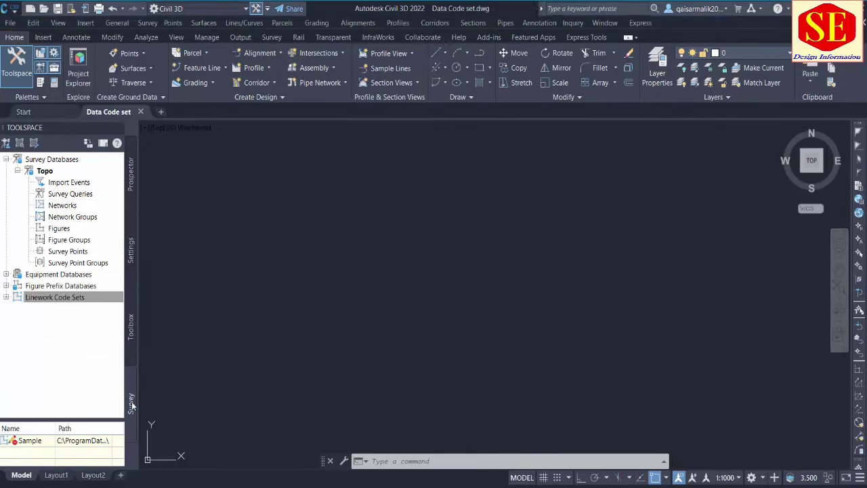
In Toolspace, expand Figure Prefix Databases and Linework Code Sets, then choose New on Linework Code Sets
left_click(54, 273)
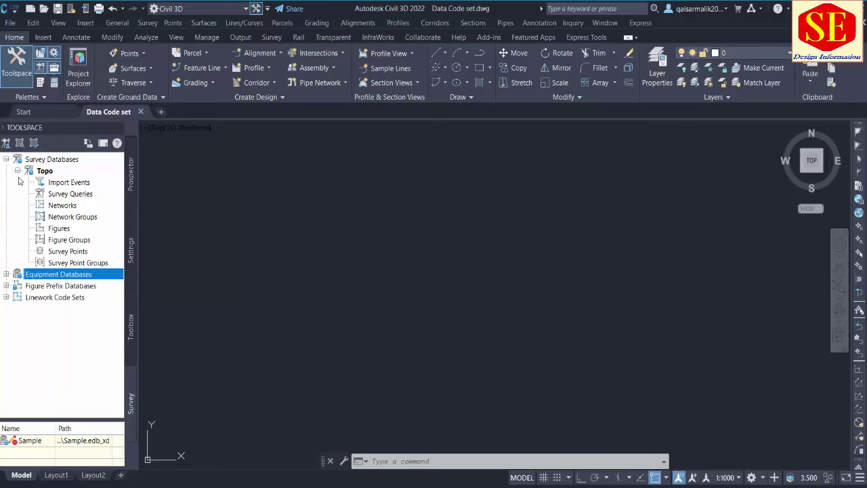
left_click(18, 171)
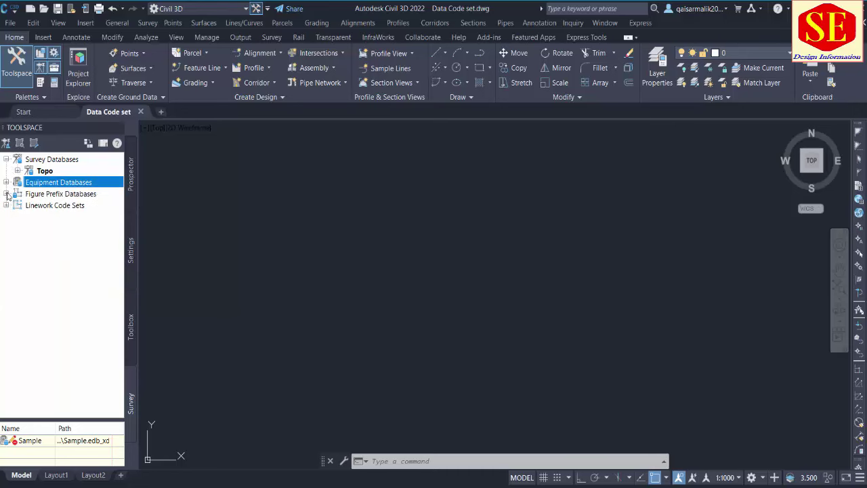
left_click(6, 194)
left_click(61, 194)
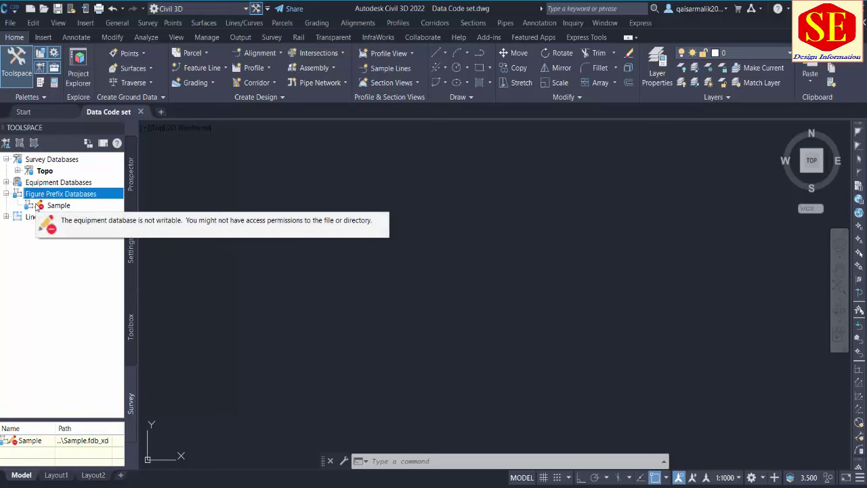
left_click(6, 218)
left_click(42, 217)
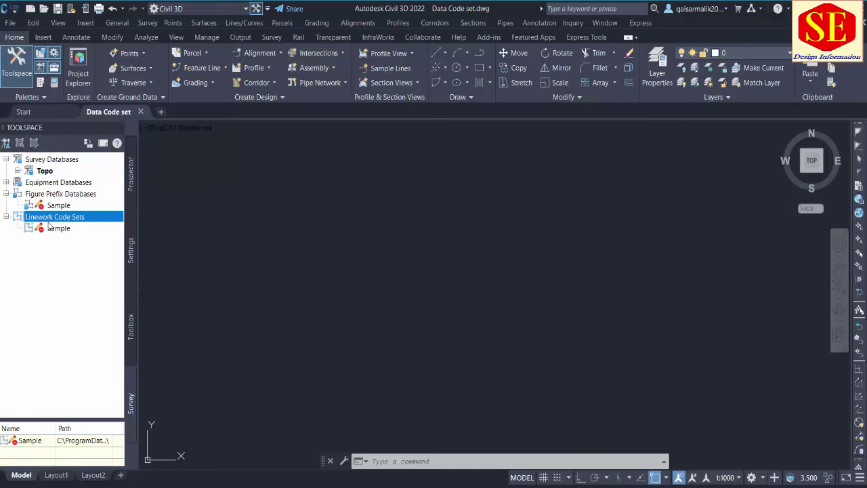
right_click(52, 221)
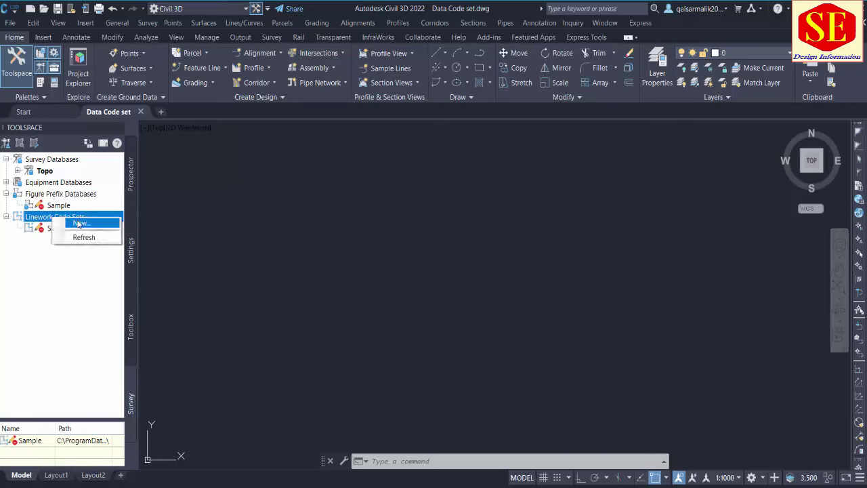
left_click(78, 224)
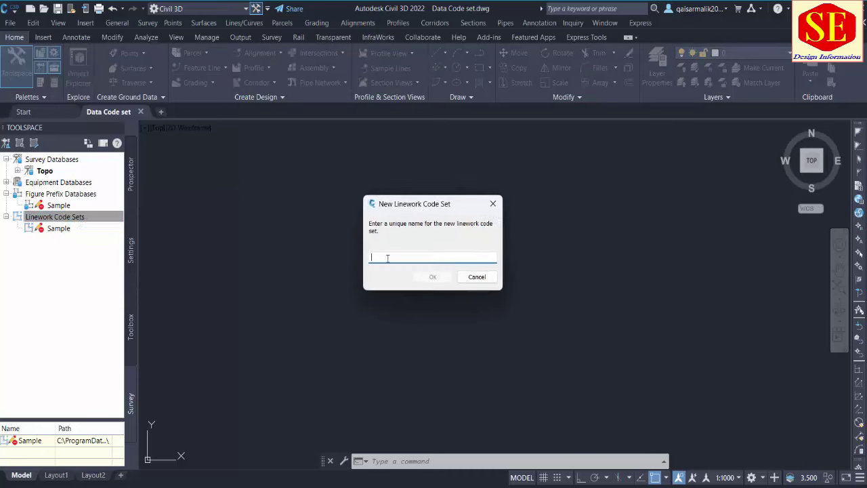
Name the new linework code set Code1 and change its Begin special code from B to BOP
type("C")
type("ode1")
left_click(433, 279)
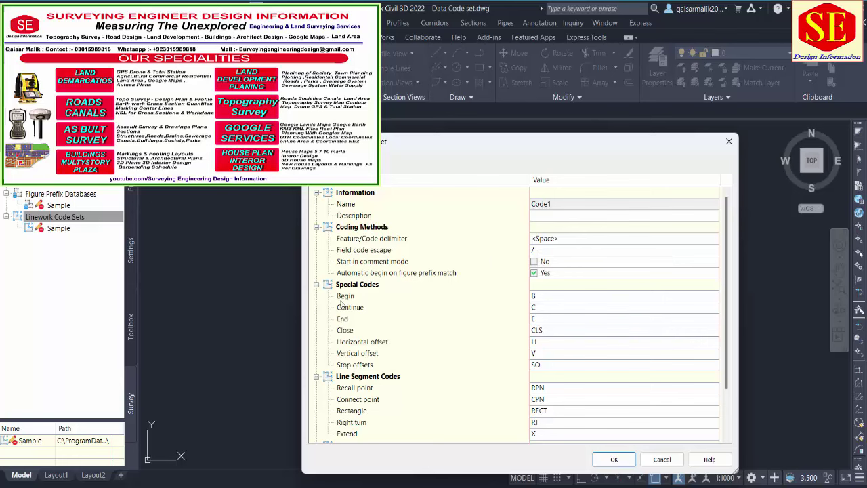
left_click(553, 299)
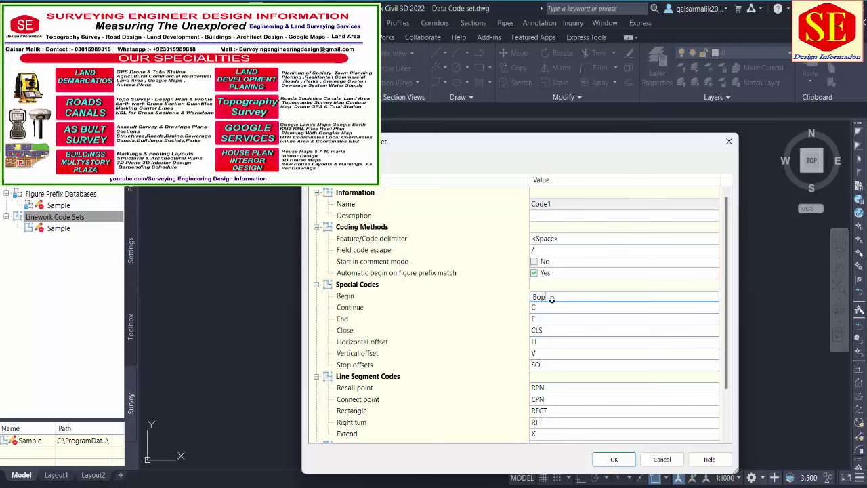
key("BackSpace")
key("BackSpace")
type("BOP")
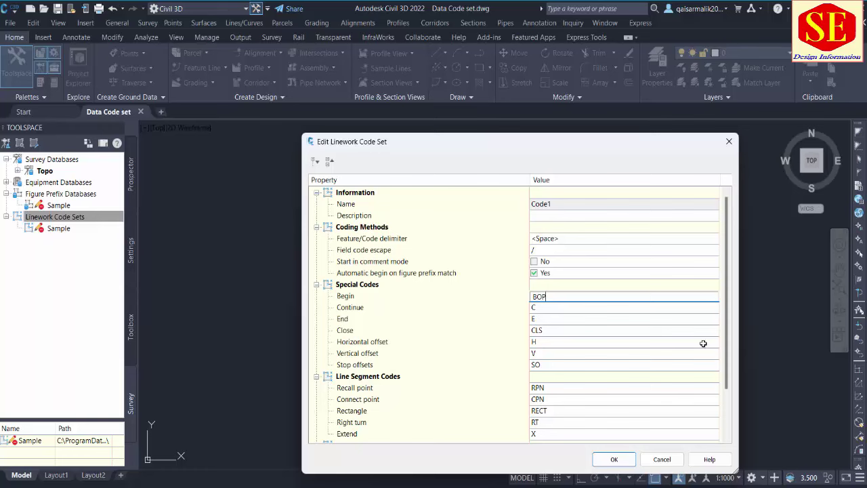
left_click(554, 309)
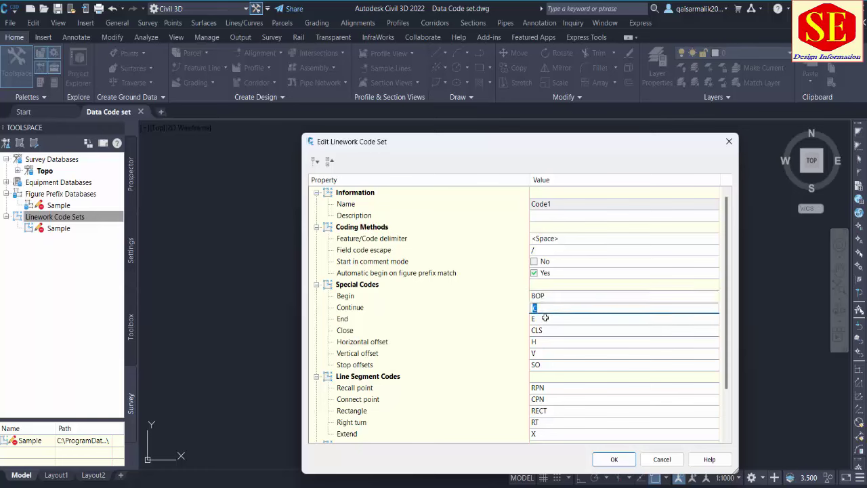
left_click(544, 317)
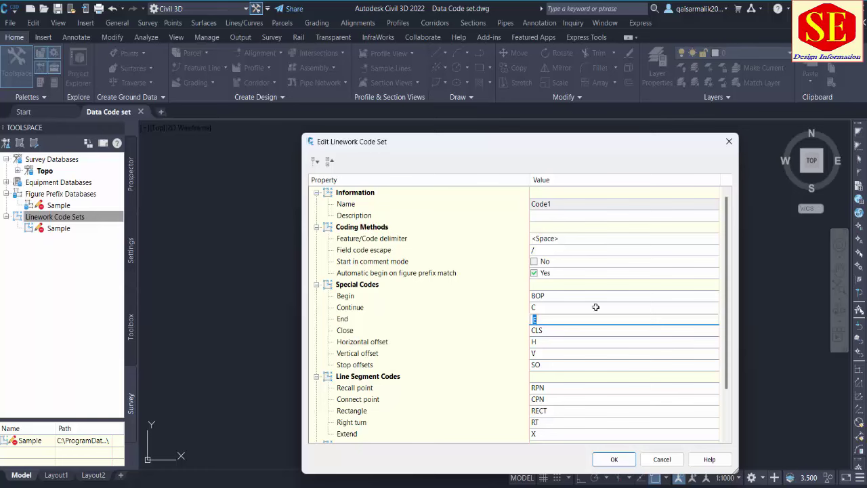
left_click(552, 332)
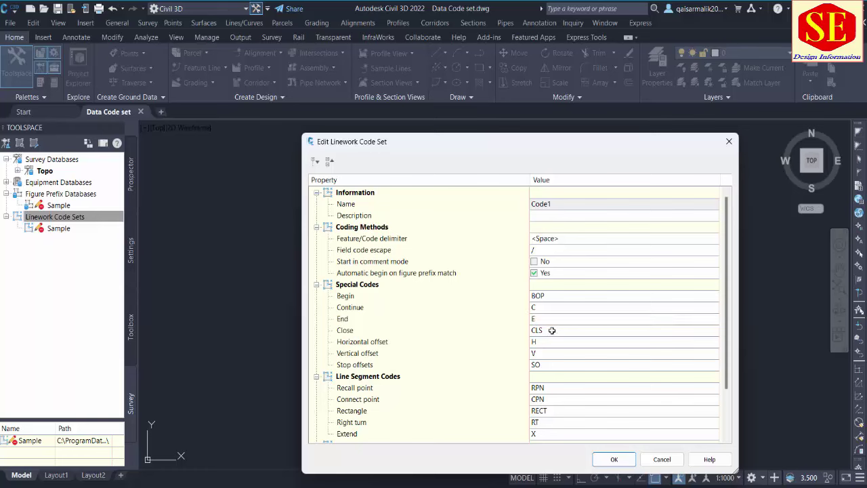
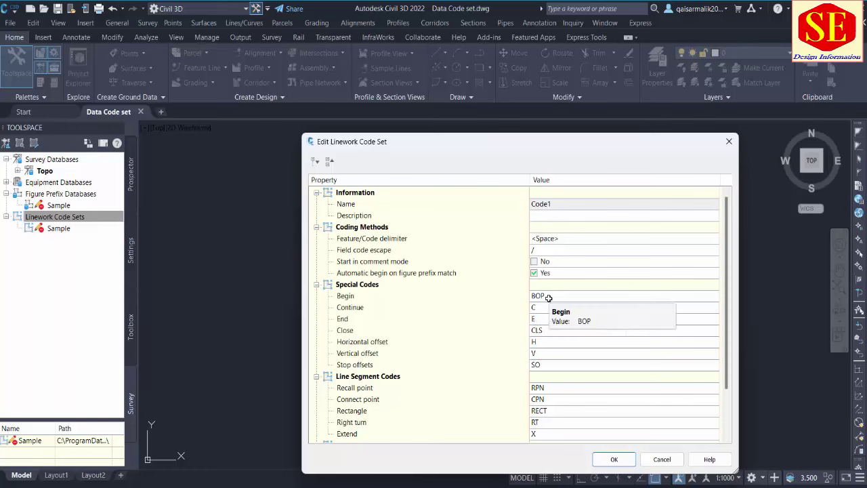
Try STA as the Begin special code and scroll through the special codes list
left_click(549, 297)
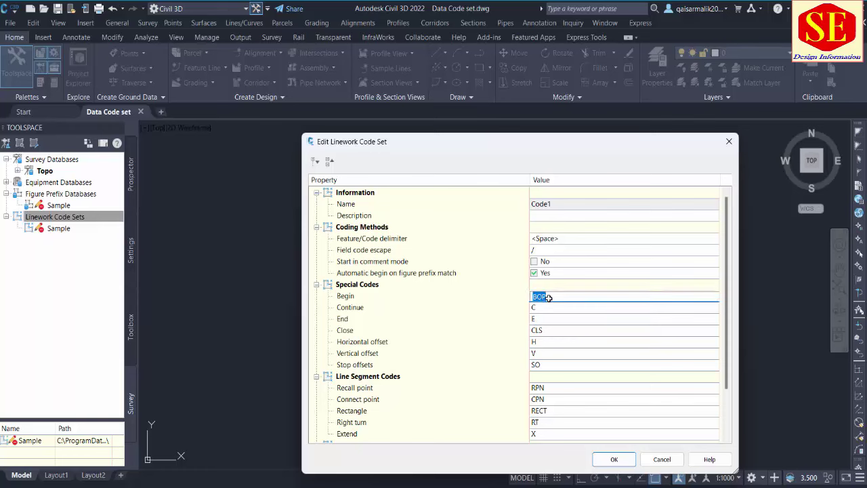
type("STA")
scroll(565, 250, "down", 1)
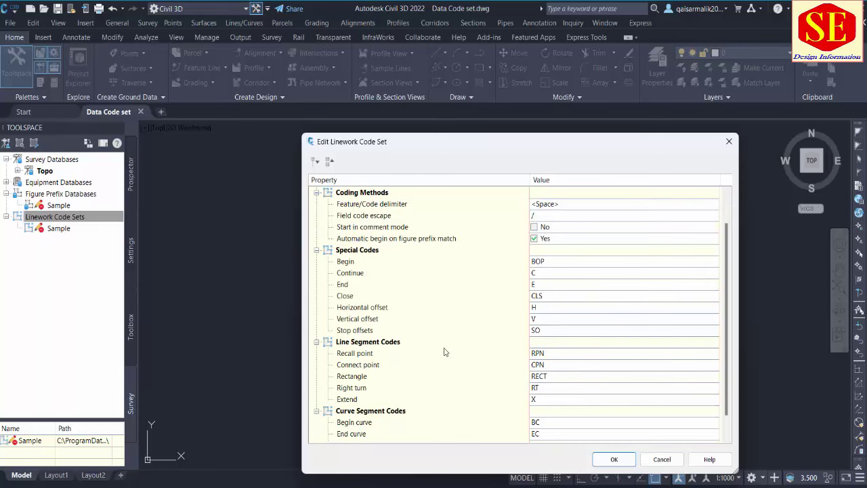
scroll(555, 350, "down", 1)
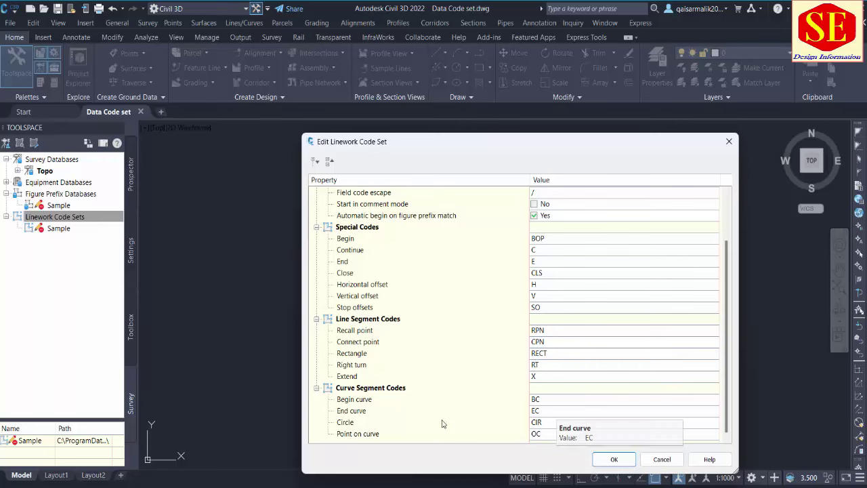
scroll(461, 267, "up", 2)
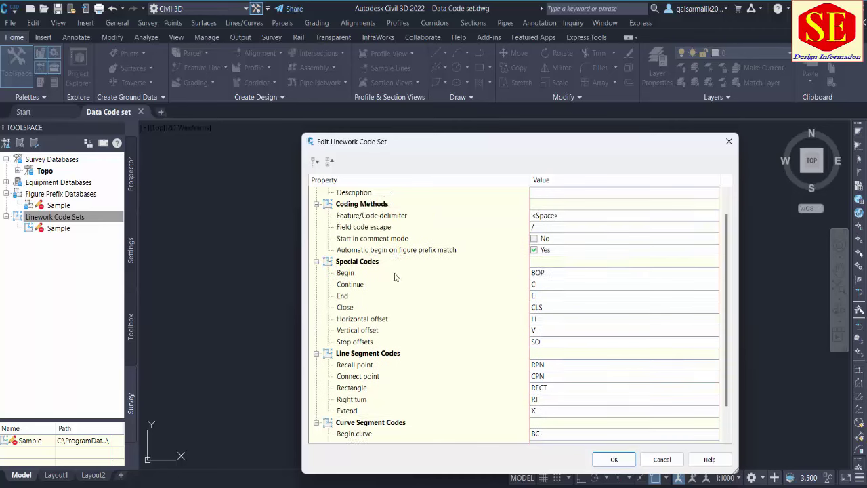
scroll(410, 269, "up", 1)
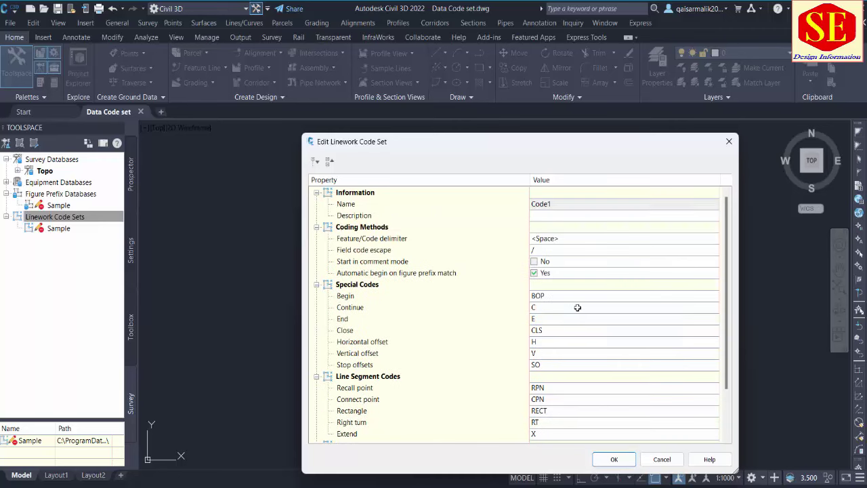
Review the Begin and Close special codes, keeping Begin as BOP, and save Code1
left_click(558, 295)
left_click(560, 375)
left_click(551, 294)
left_click(551, 329)
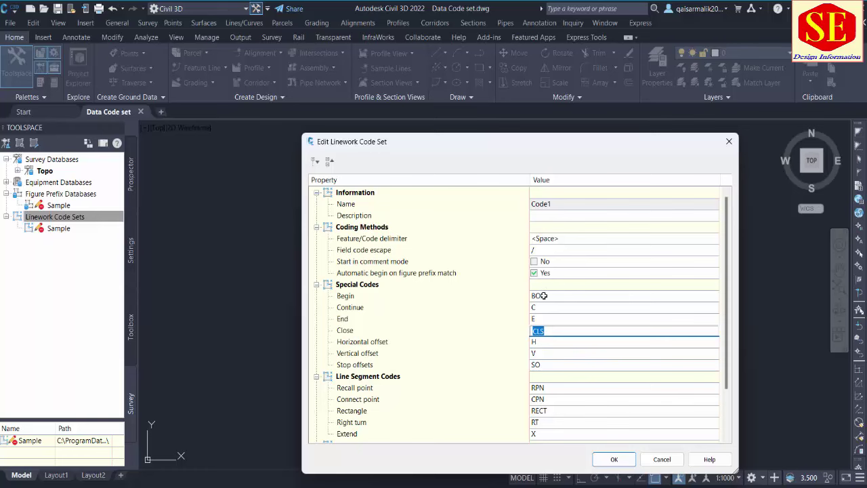
left_click(543, 295)
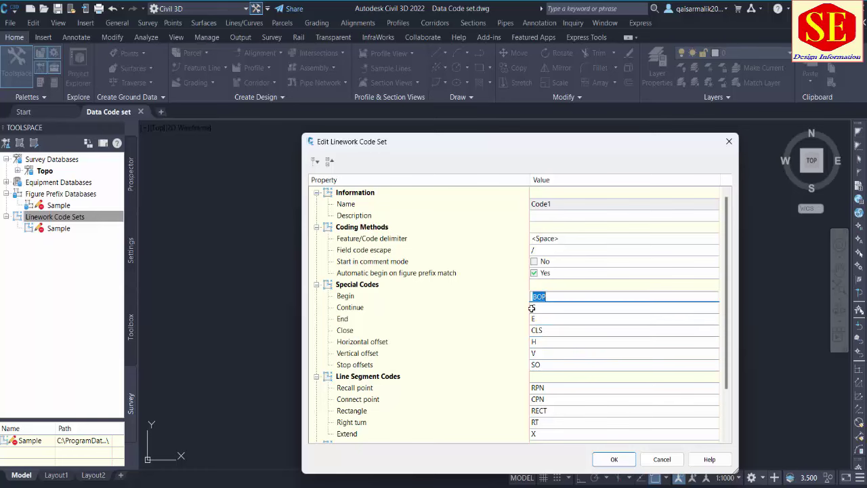
left_click(612, 459)
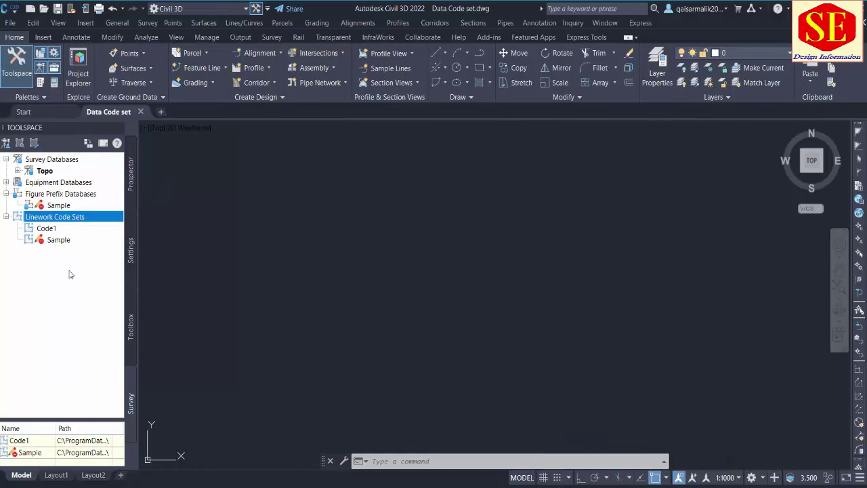
Open the Code1 linework code set in the Edit Linework Code Set dialog
left_click(46, 229)
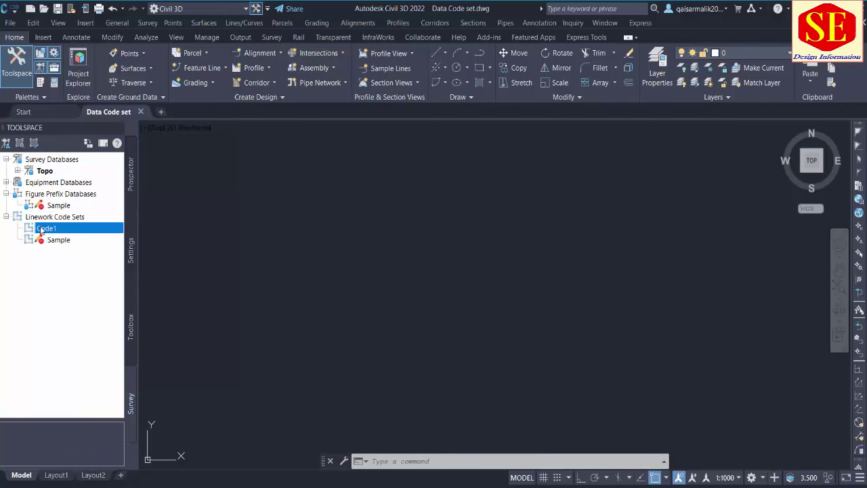
right_click(41, 231)
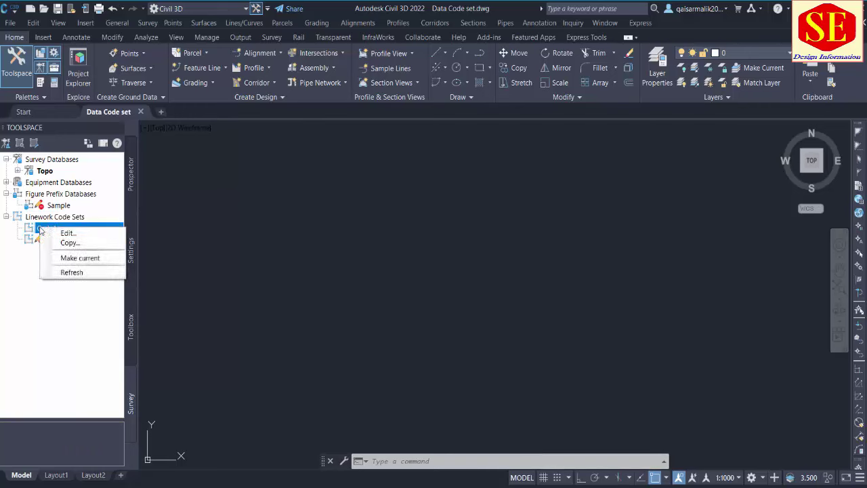
left_click(57, 234)
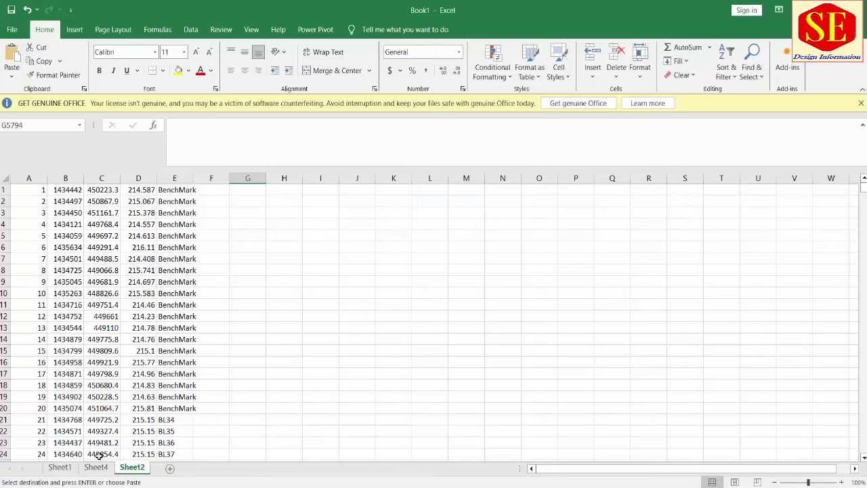
left_click(172, 190)
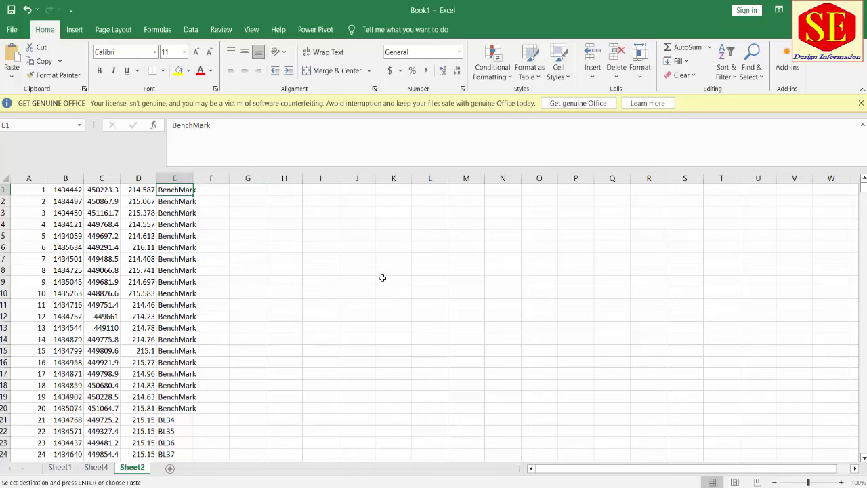
scroll(383, 277, "down", 1)
scroll(382, 278, "down", 5)
scroll(385, 285, "down", 8)
scroll(385, 298, "down", 9)
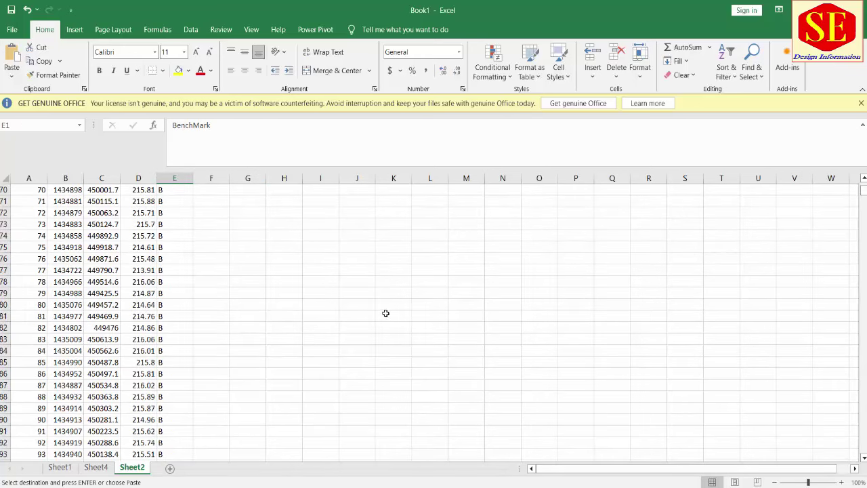
scroll(386, 315, "down", 16)
scroll(265, 276, "down", 6)
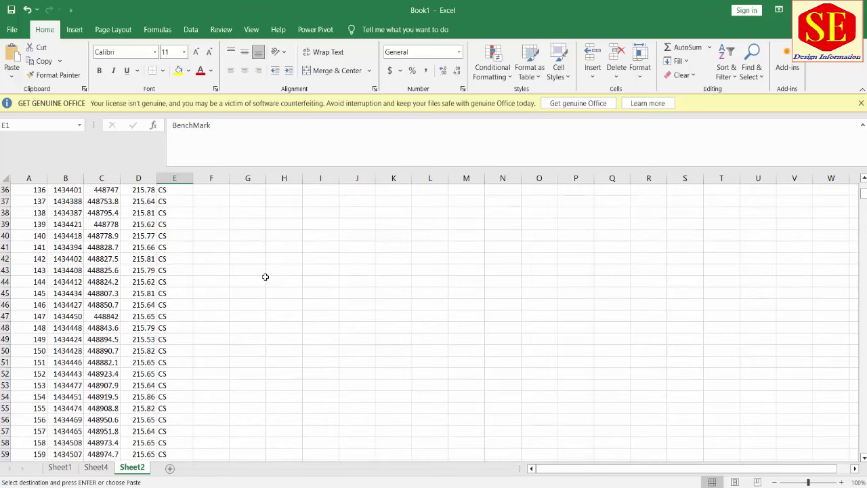
scroll(265, 277, "down", 7)
scroll(266, 277, "down", 9)
scroll(266, 285, "down", 16)
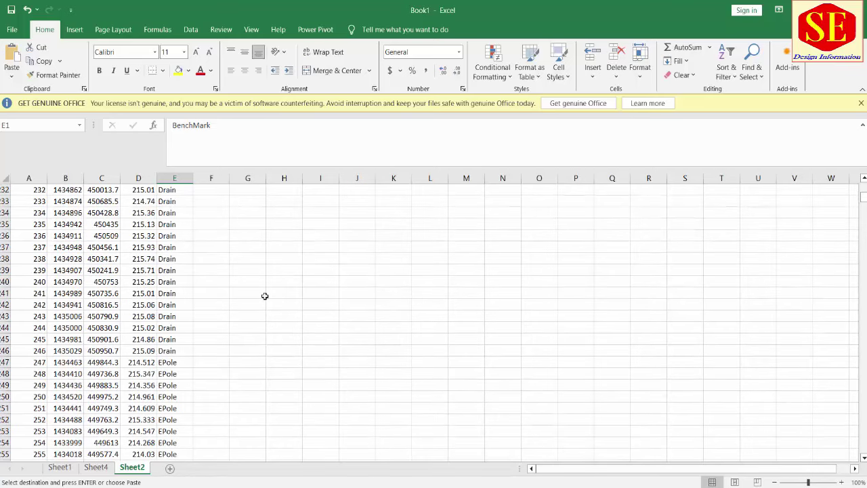
scroll(220, 329, "down", 4)
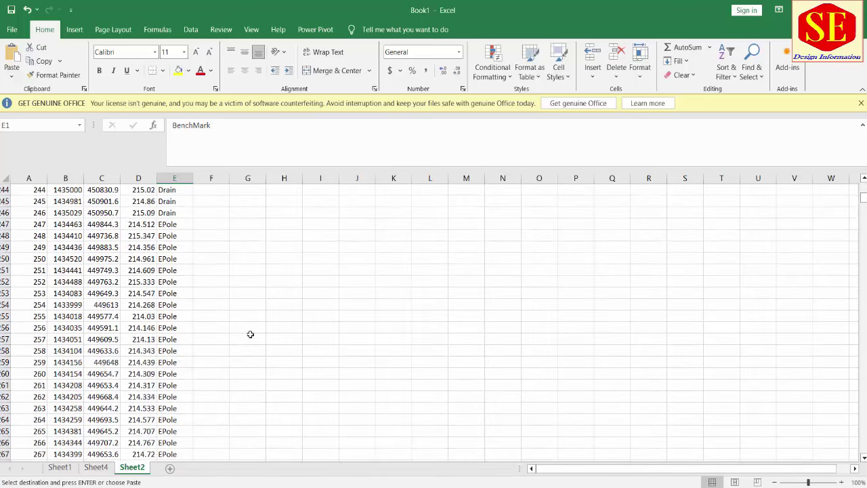
left_click(171, 225)
scroll(286, 233, "down", 3)
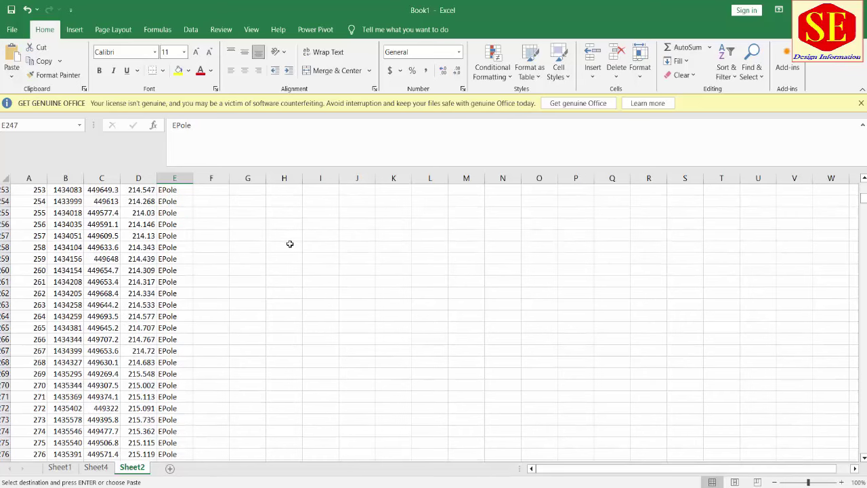
scroll(289, 240, "down", 3)
scroll(290, 244, "down", 13)
scroll(292, 271, "down", 8)
scroll(293, 285, "down", 7)
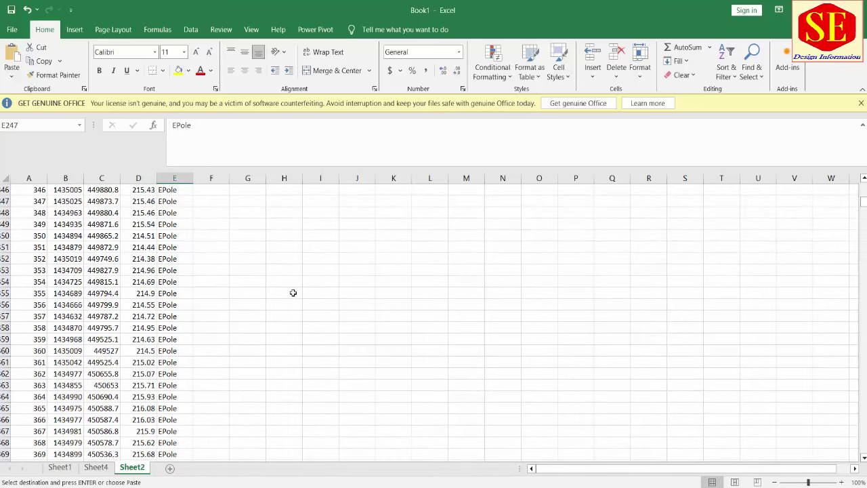
scroll(296, 293, "down", 9)
scroll(292, 314, "down", 7)
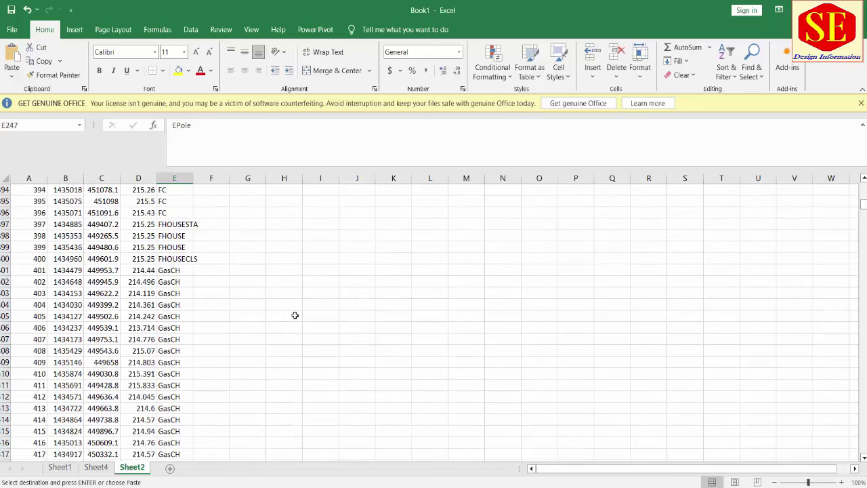
left_click(168, 271)
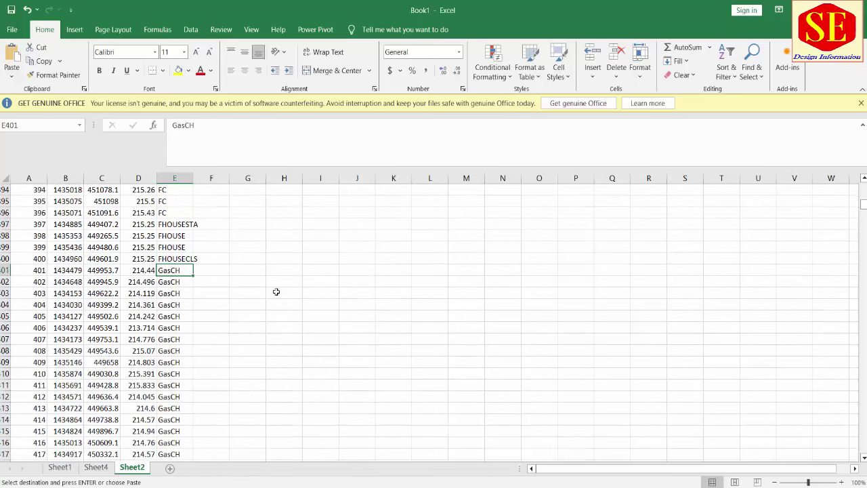
left_click(181, 234)
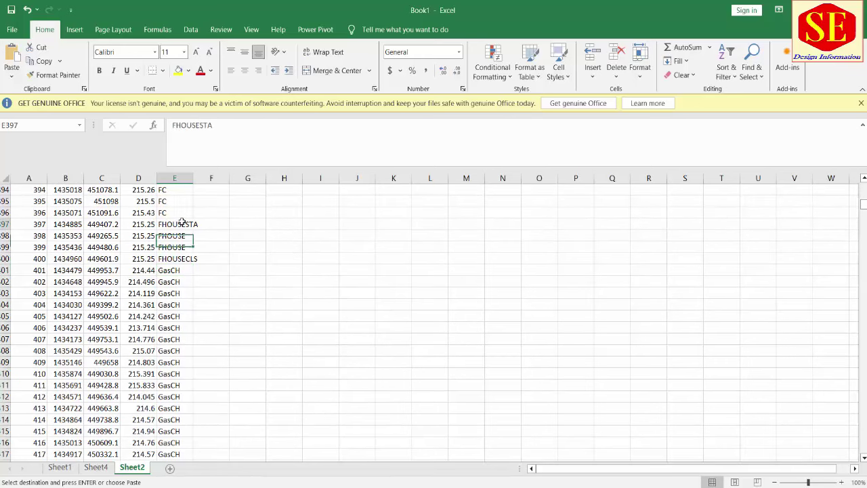
left_click(179, 224)
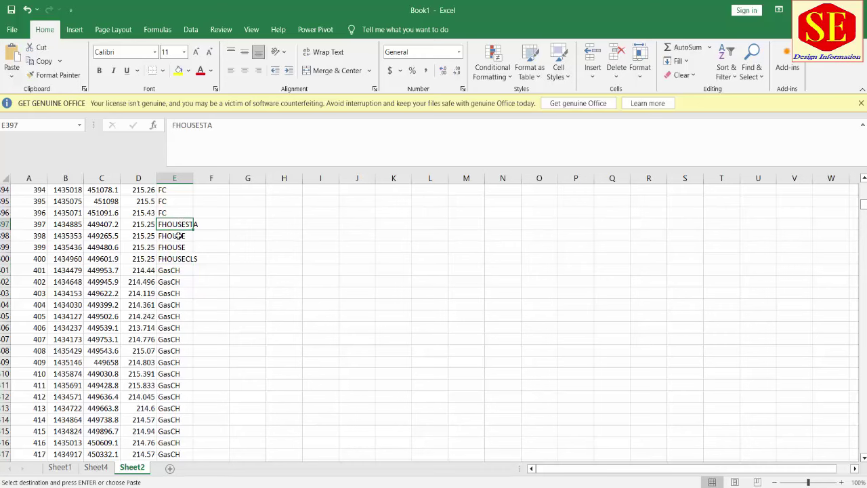
left_click(174, 305)
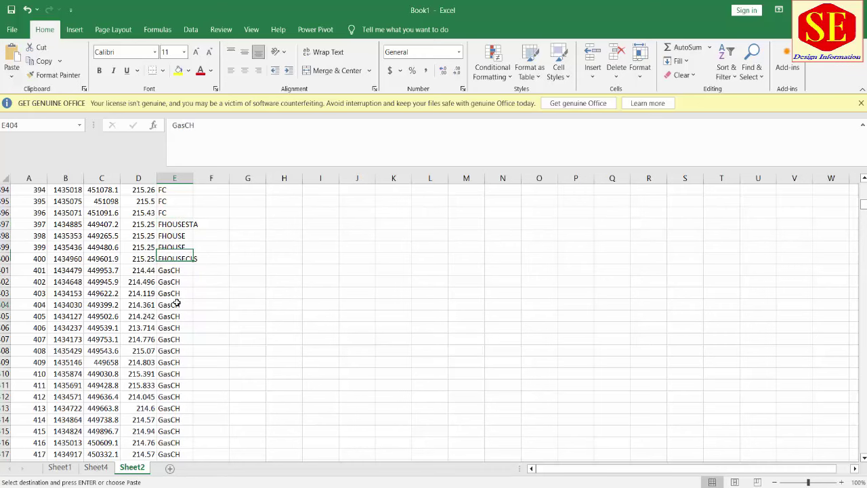
left_click(175, 339)
scroll(291, 326, "down", 1)
scroll(291, 326, "down", 4)
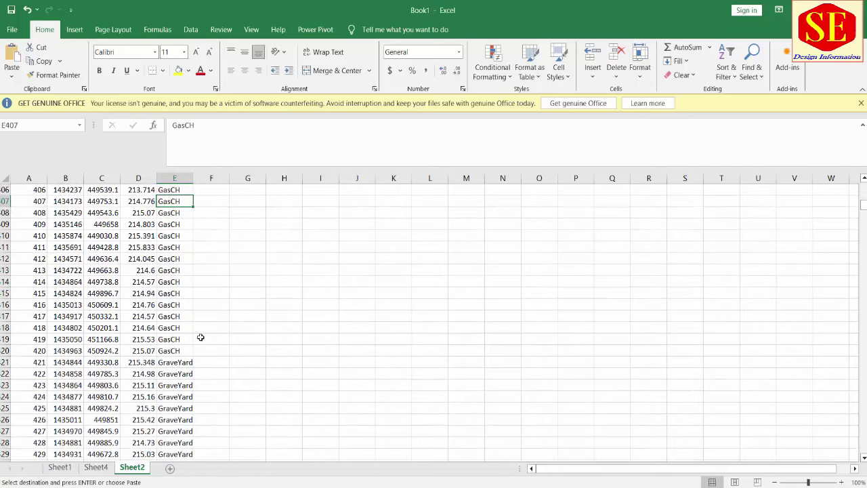
scroll(201, 337, "down", 9)
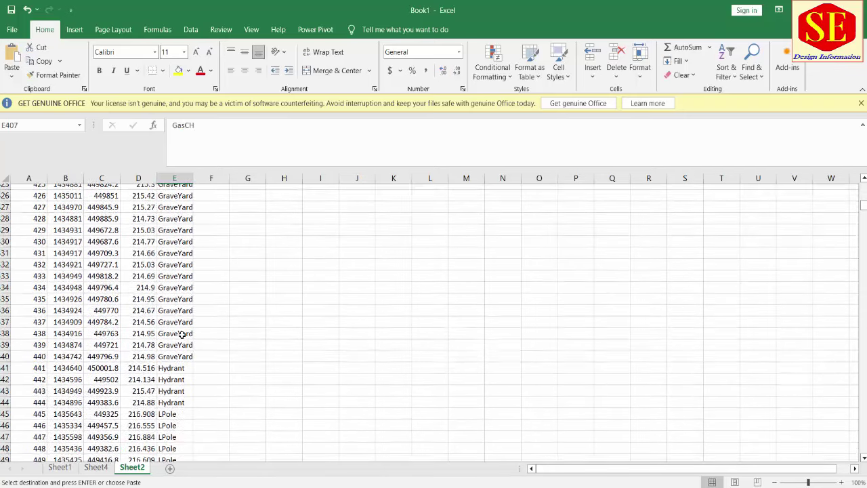
left_click(163, 330)
left_click(163, 316)
left_click(163, 306)
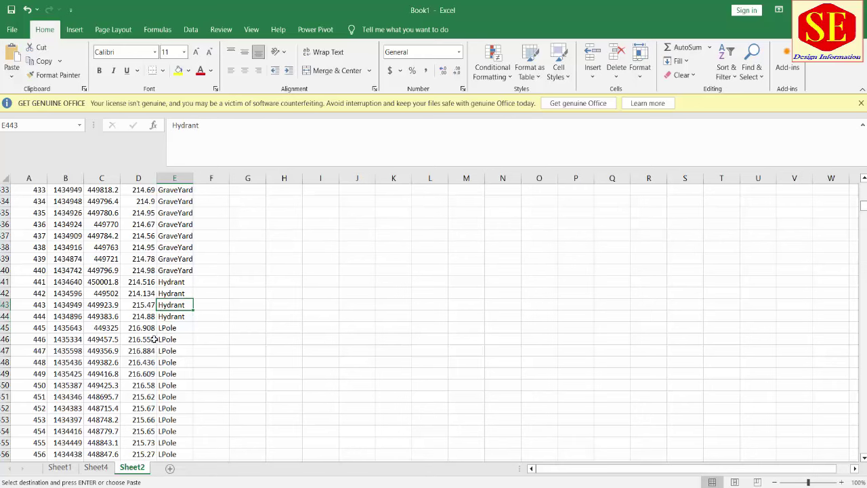
left_click(97, 468)
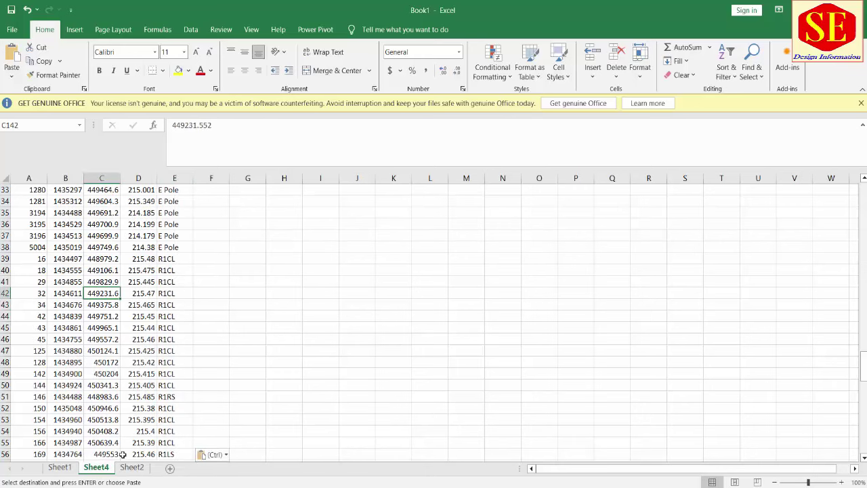
left_click(166, 259)
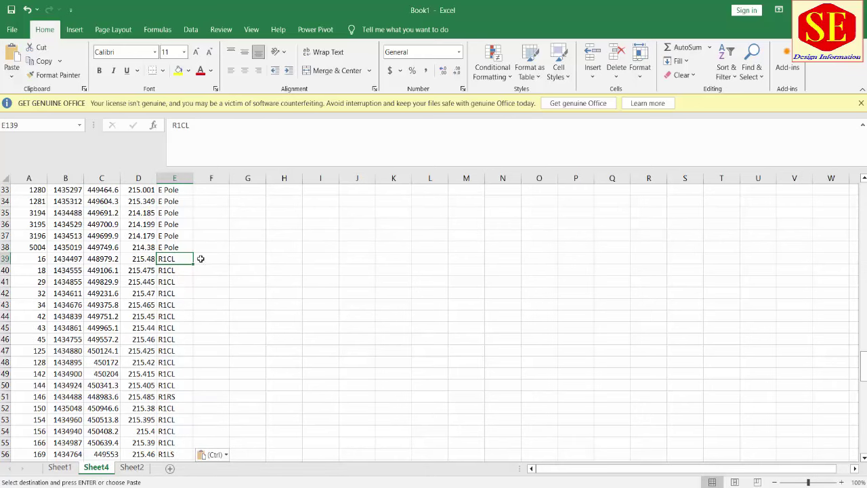
left_click(181, 272)
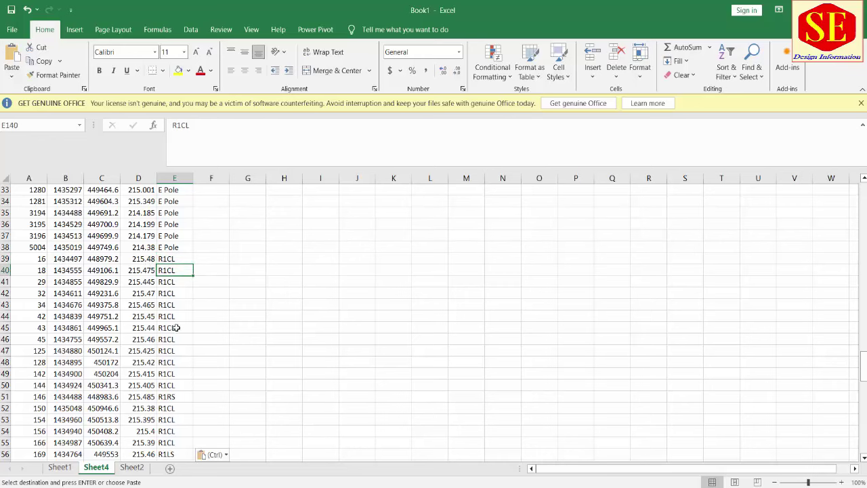
scroll(175, 305, "down", 4)
scroll(183, 305, "down", 1)
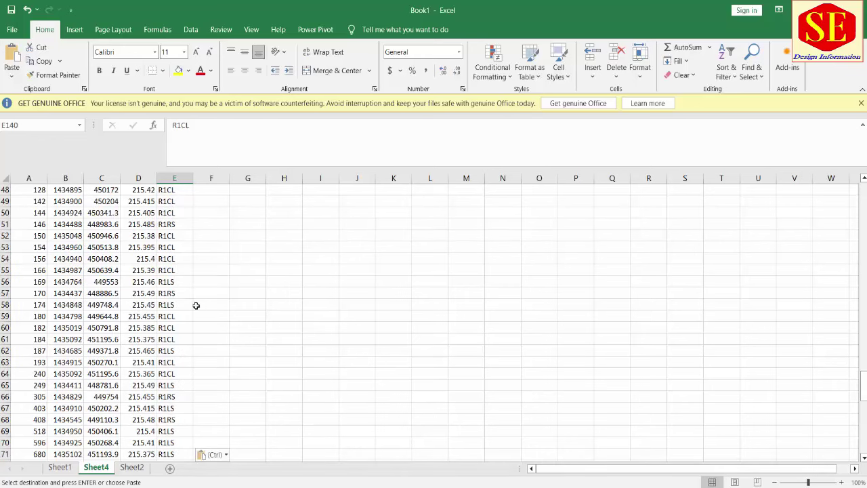
scroll(185, 347, "up", 6)
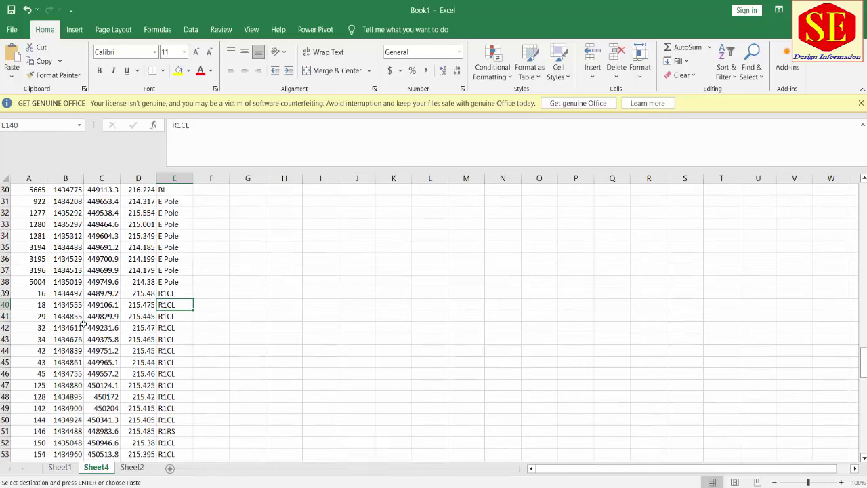
scroll(203, 323, "down", 1)
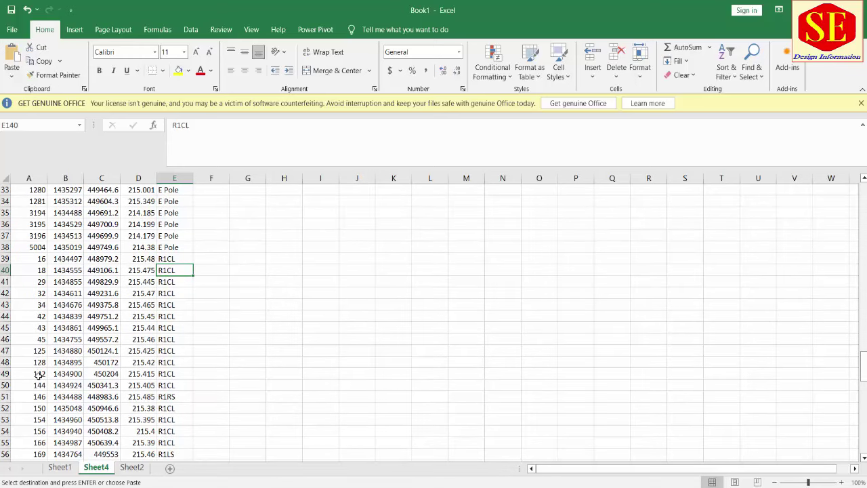
left_click(158, 400)
left_click(169, 409)
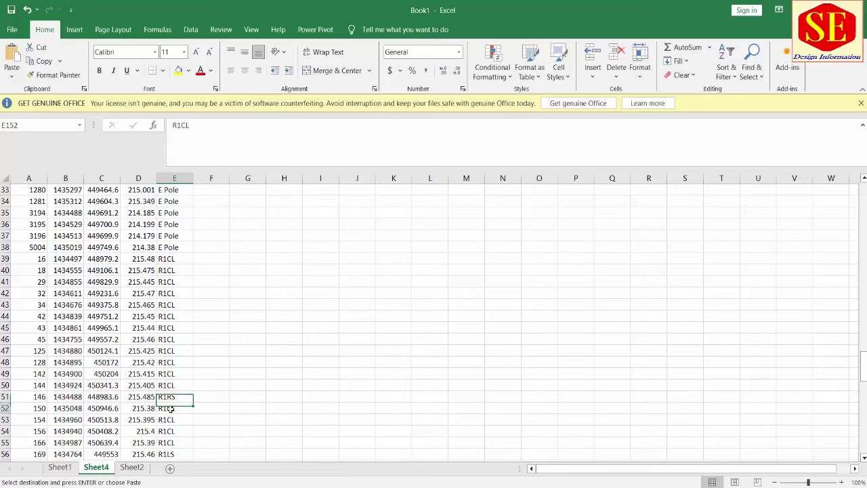
left_click(175, 419)
scroll(202, 396, "down", 2)
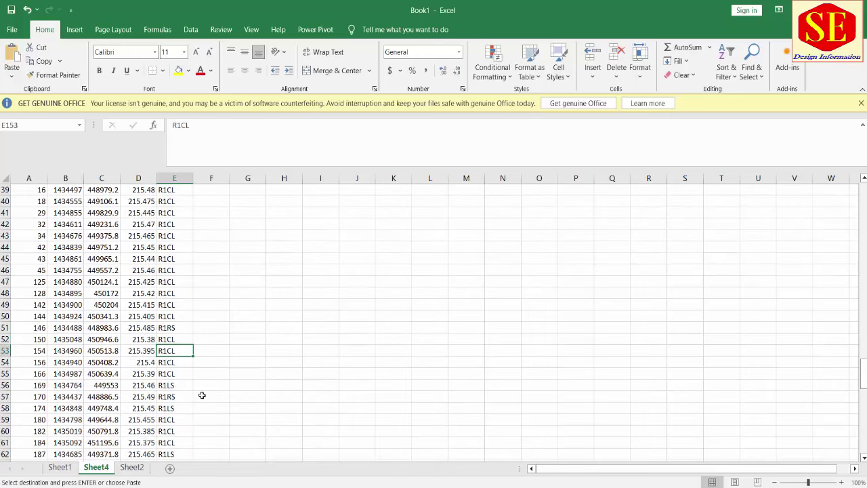
scroll(225, 373, "up", 1)
scroll(226, 370, "up", 3)
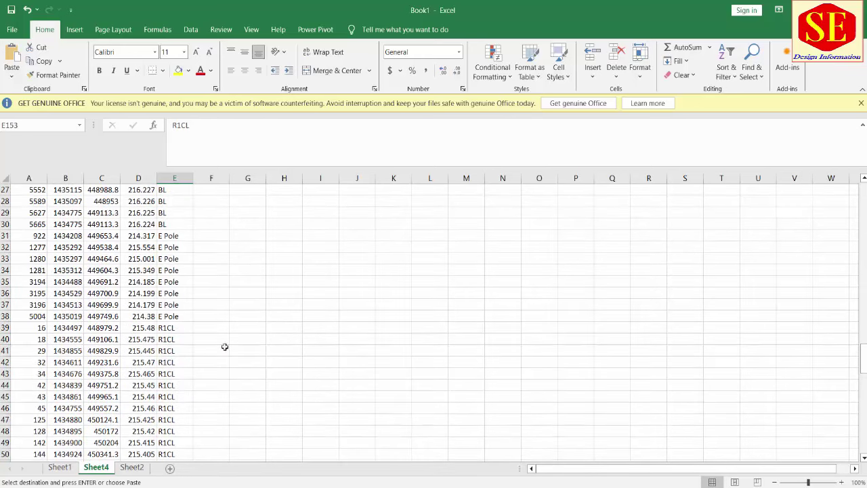
left_click(206, 326)
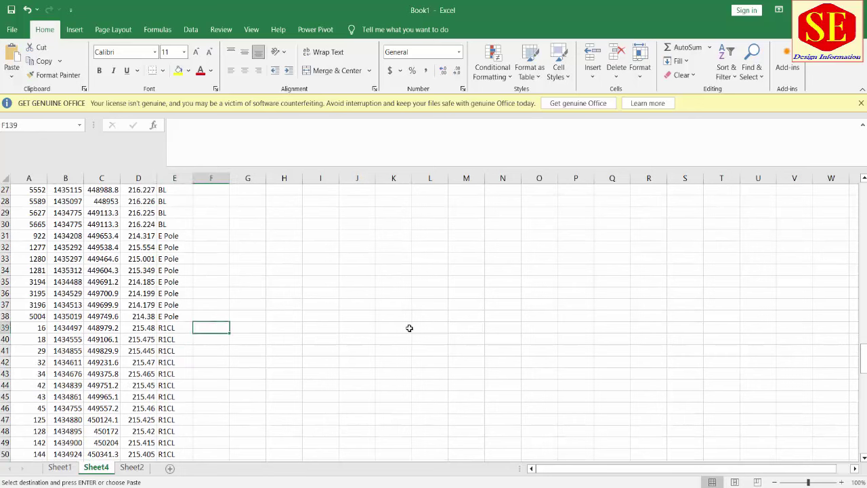
Enter =C139&","&B139 in F139 to join the coordinates with a comma
type("=")
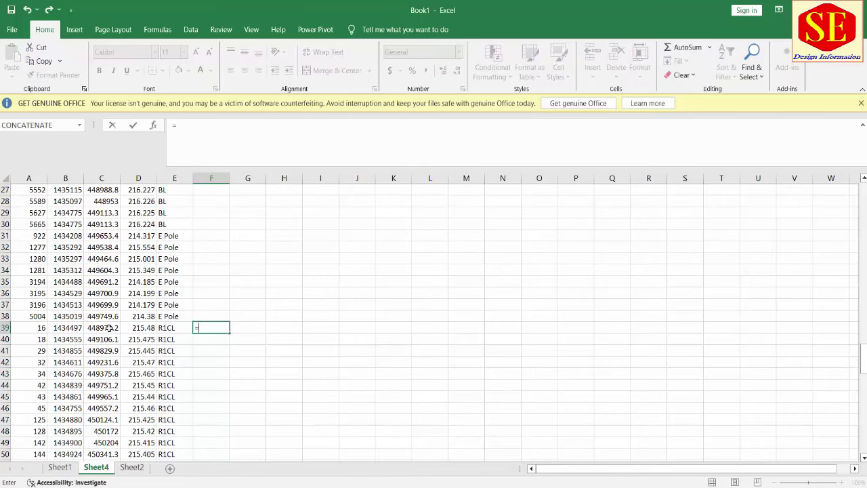
left_click(109, 328)
type("&\",\"")
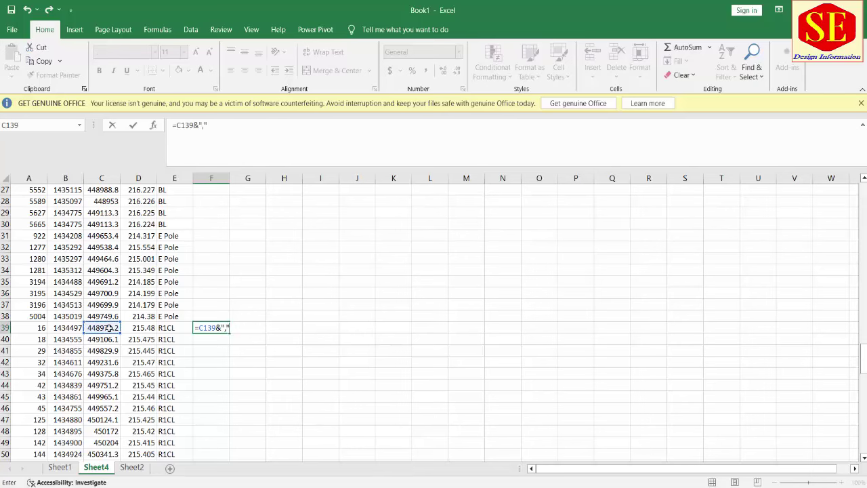
type("&")
left_click(74, 328)
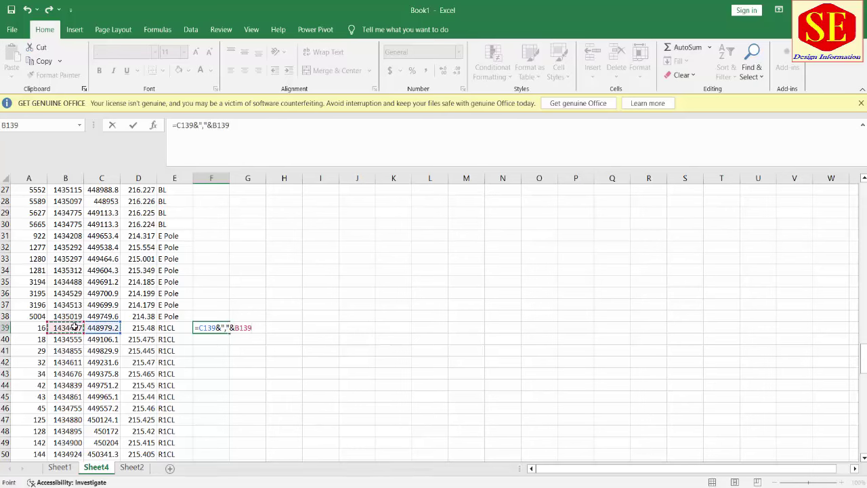
key("Return")
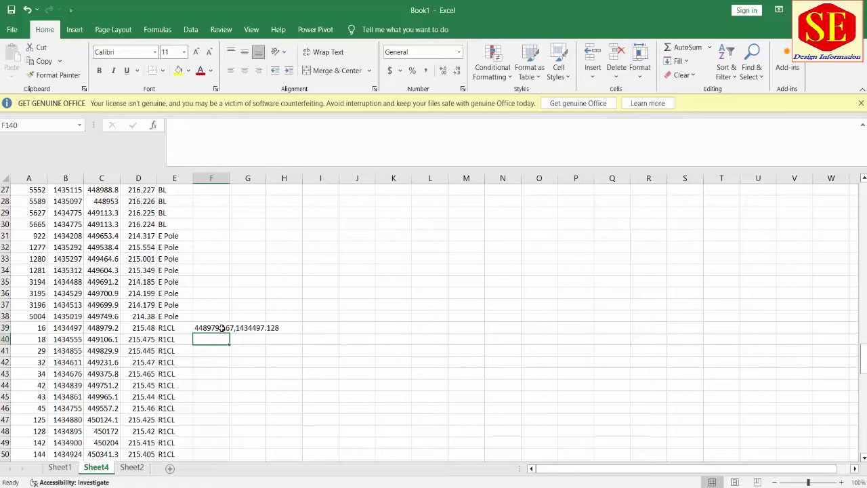
Fill the formula down column F to F212 and copy the coordinate pairs
left_click(222, 328)
left_click_drag(229, 338, 232, 485)
left_click_drag(239, 449, 233, 450)
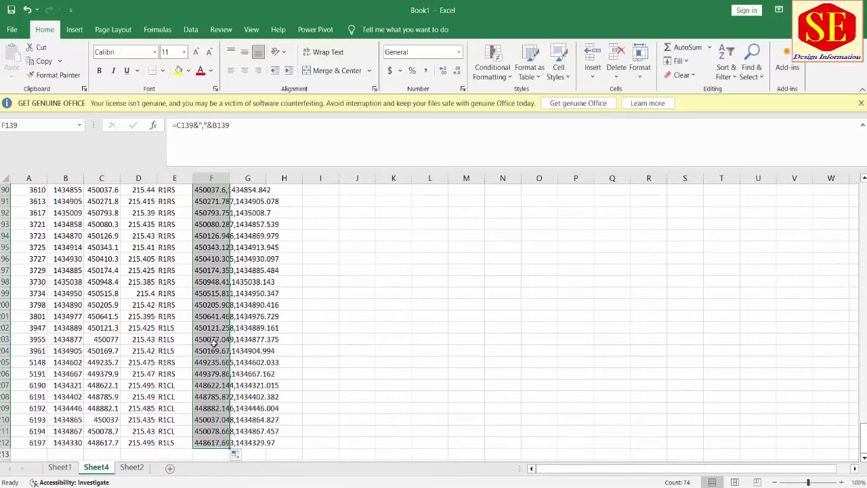
right_click(214, 319)
left_click(239, 53)
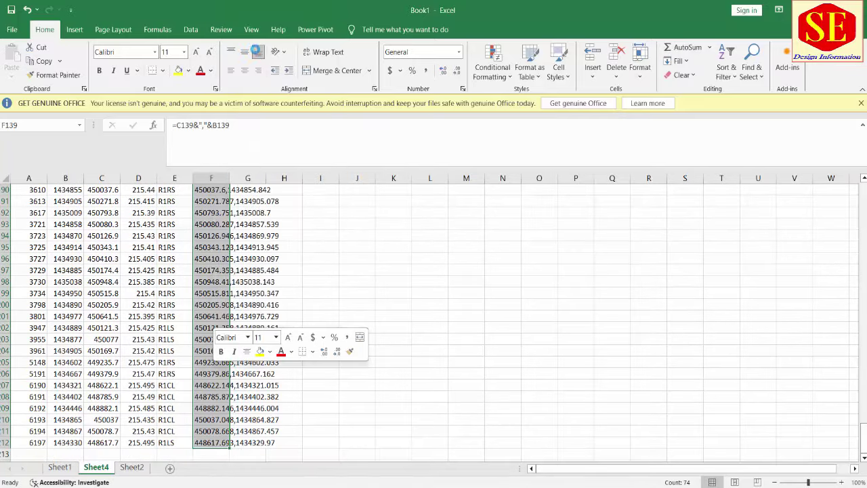
Return to Civil 3D and close the Linework Code Set dialog with OK
scroll(234, 407, "up", 20)
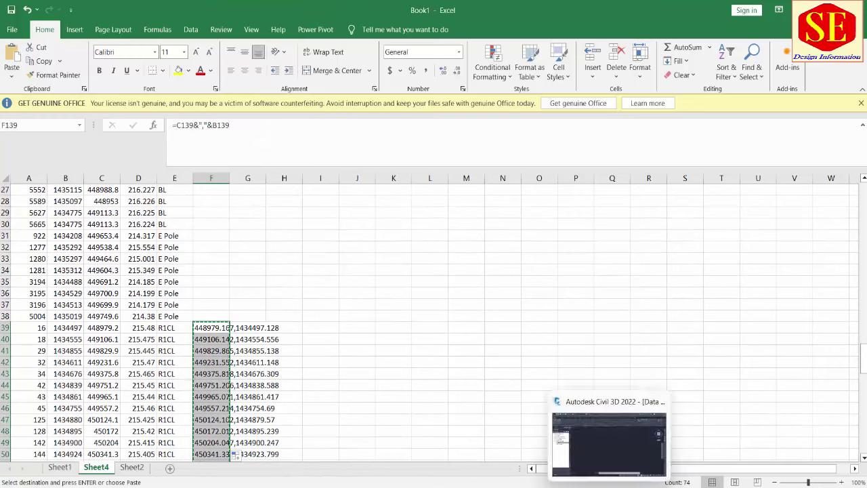
left_click(609, 444)
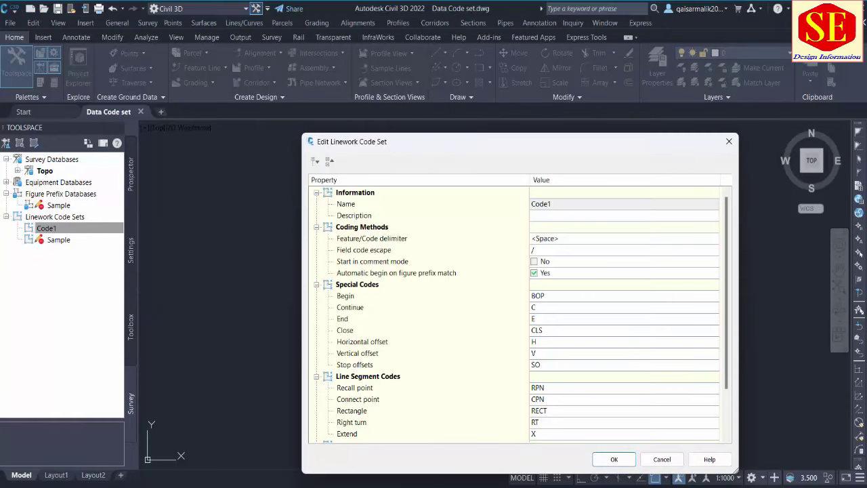
left_click(667, 462)
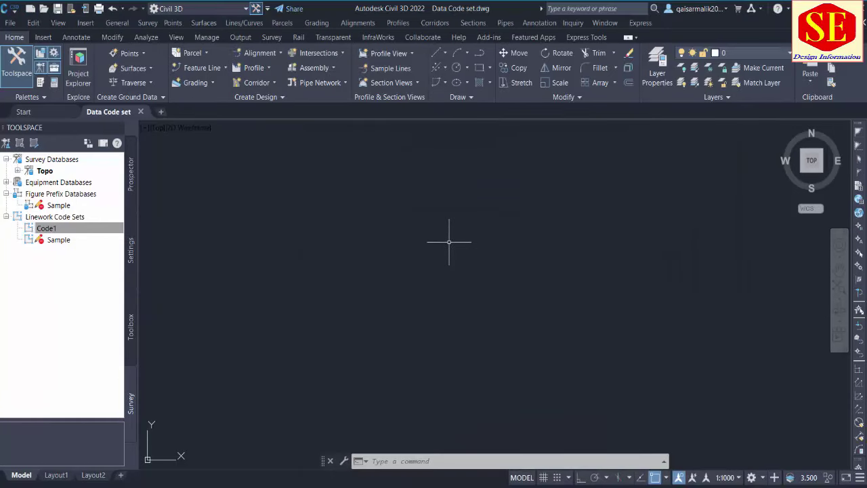
type("PL")
key("Return")
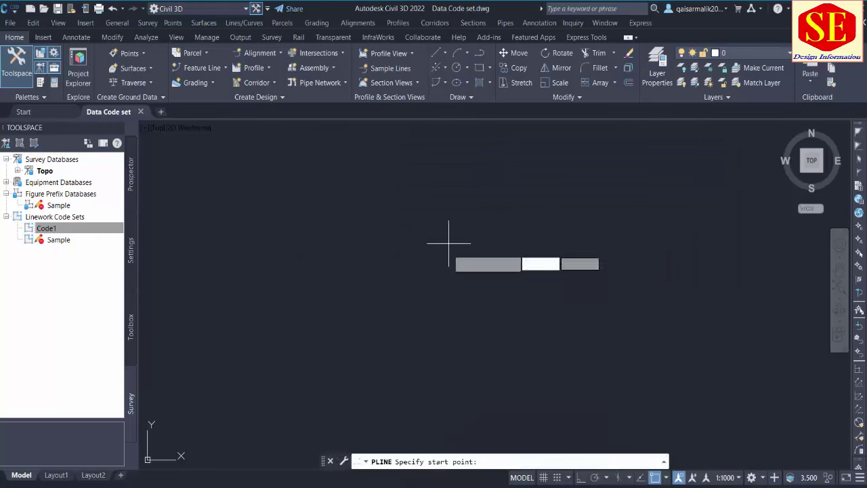
right_click(489, 462)
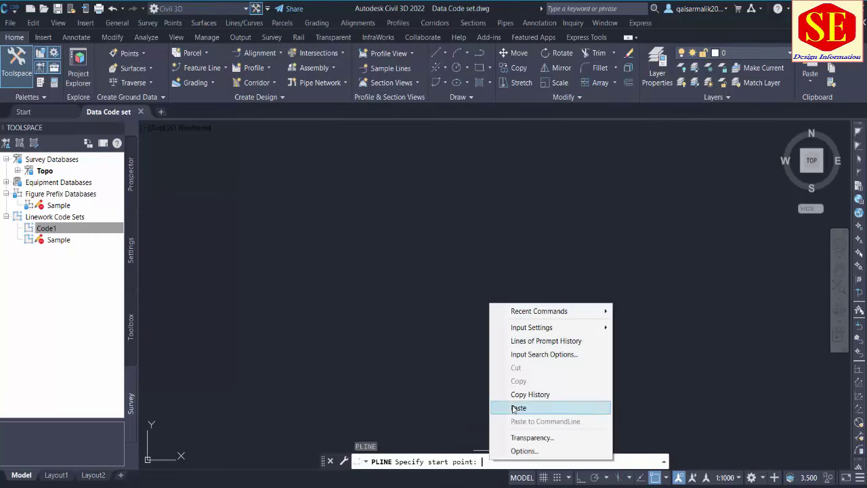
left_click(519, 404)
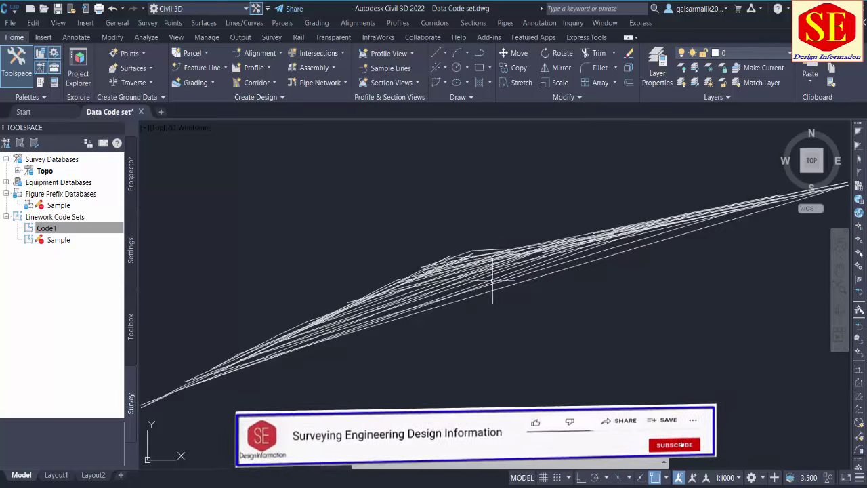
scroll(468, 244, "up", 2)
key("ctrl+a")
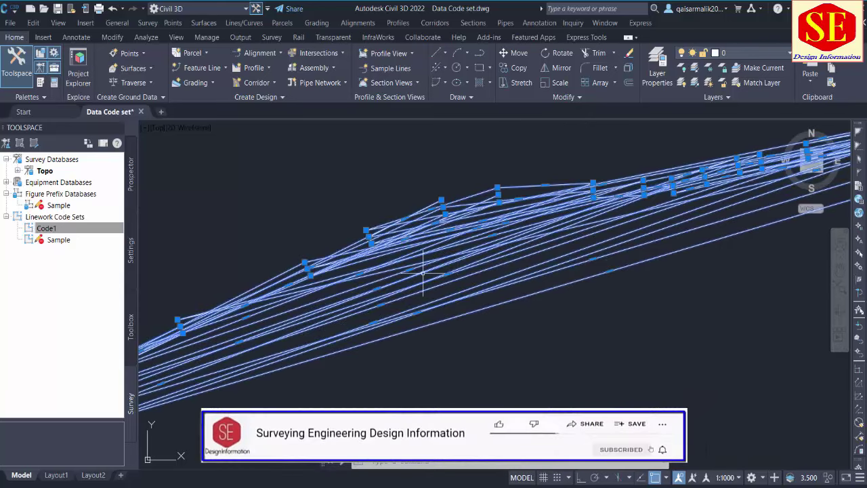
scroll(376, 234, "up", 2)
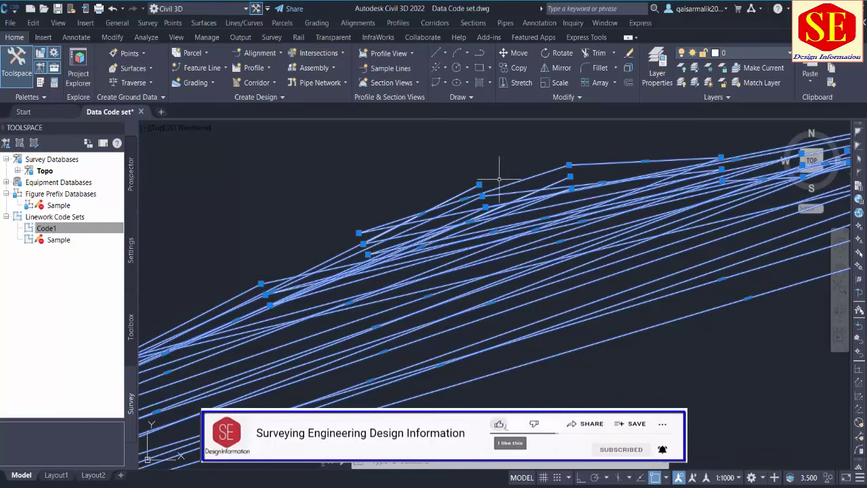
scroll(219, 310, "down", 2)
scroll(519, 237, "down", 3)
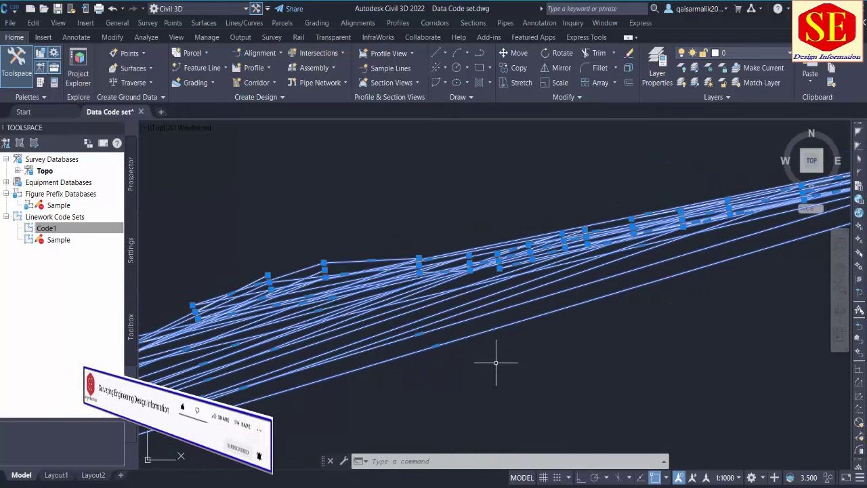
scroll(420, 365, "up", 2)
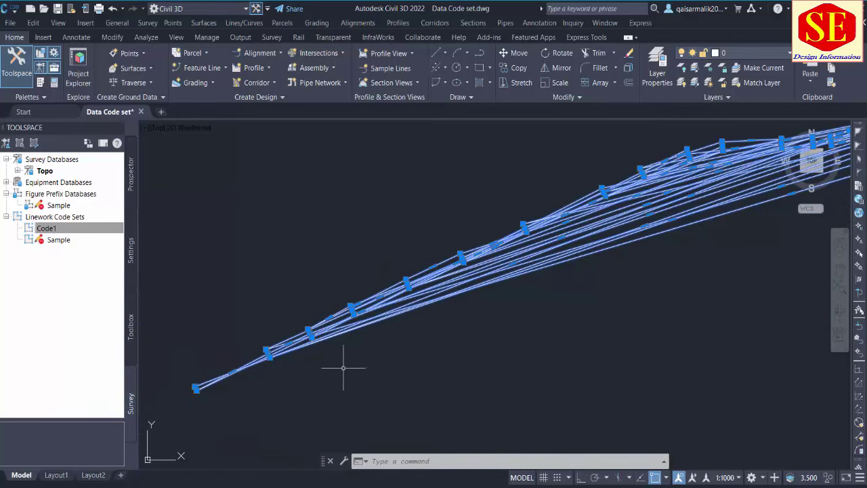
type("e")
key("Return")
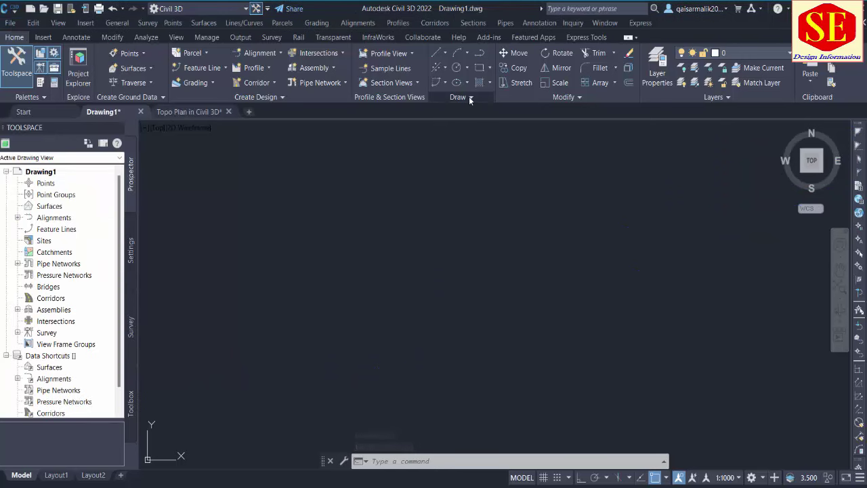
Place points from the pasted coordinates using the Multiple Points command
left_click(470, 97)
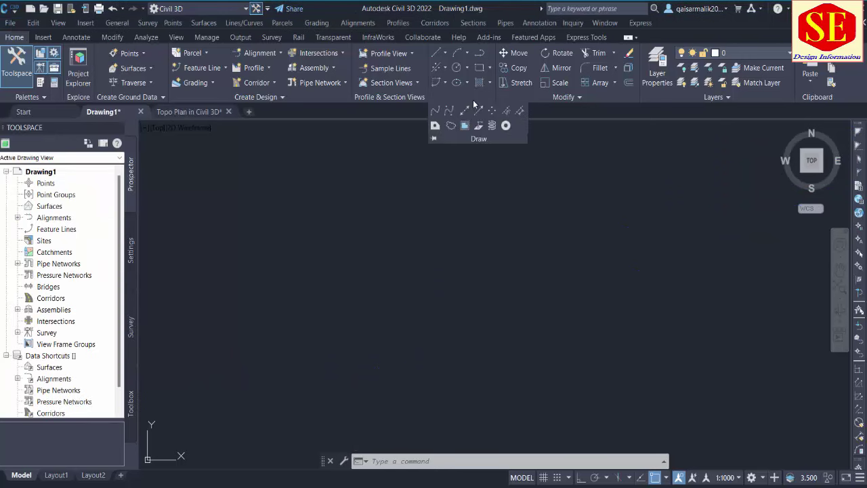
left_click(492, 111)
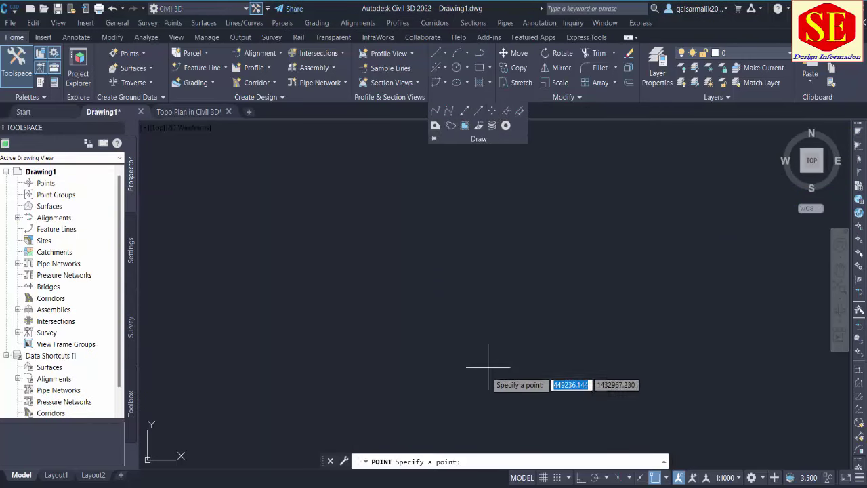
right_click(466, 461)
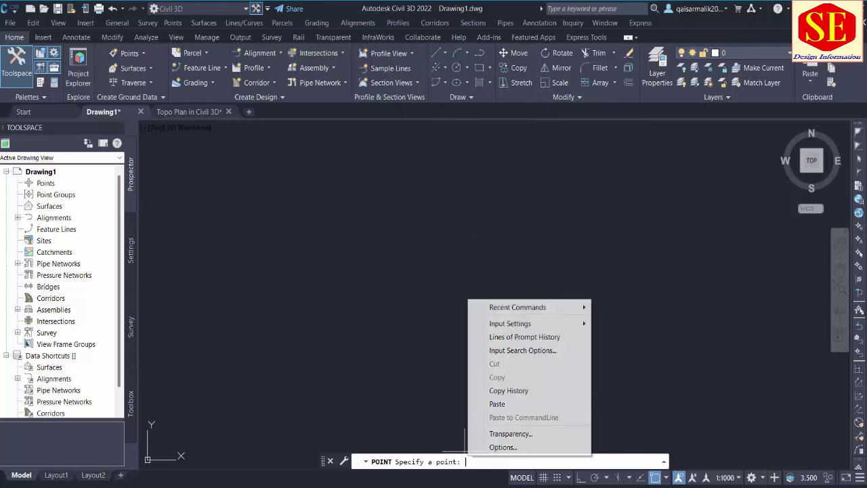
left_click(498, 404)
scroll(488, 304, "up", 5)
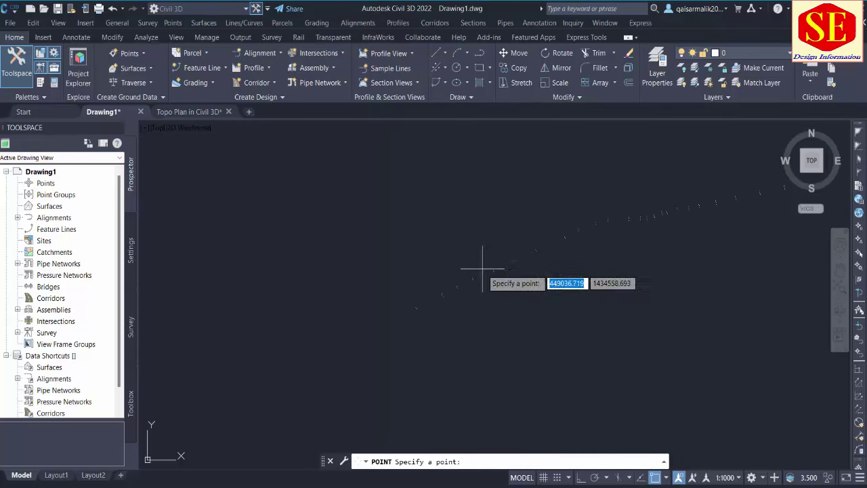
key("Escape")
Crossing-select the 74 placed points and erase them
mouse_move(501, 273)
middle_mouse_down()
mouse_move(310, 326)
mouse_move(287, 280)
middle_mouse_up()
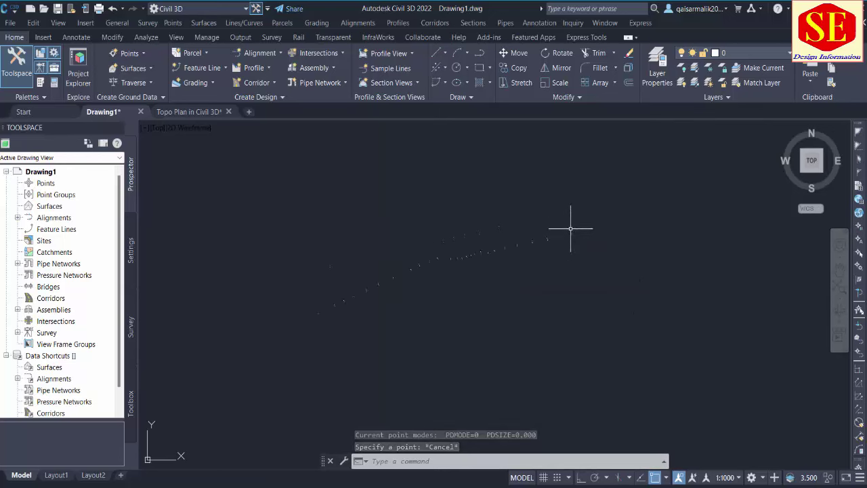
left_click(586, 202)
left_click(266, 372)
type("e")
key("Return")
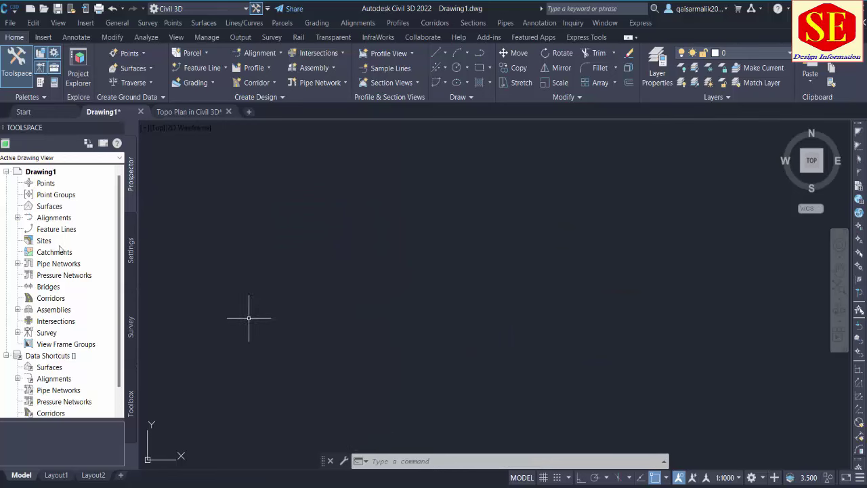
Choose the PNEZD Survey Data Actul file from ytube > New folder in Import Points
left_click(46, 37)
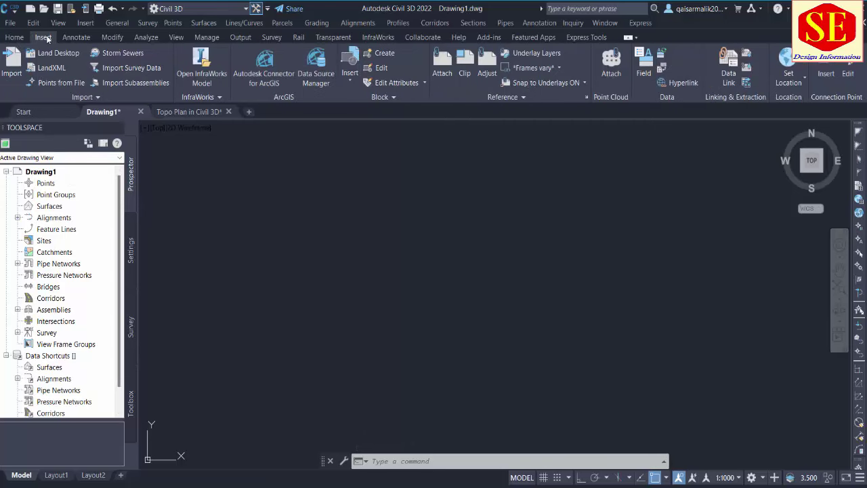
left_click(50, 83)
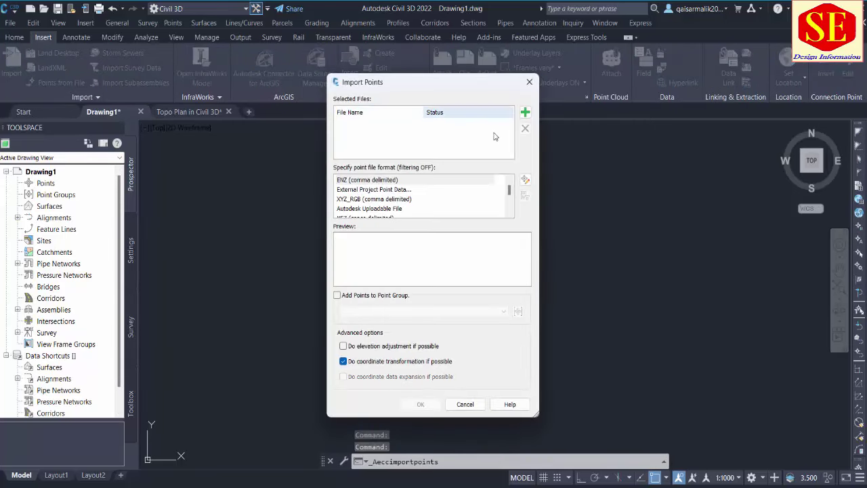
left_click(526, 114)
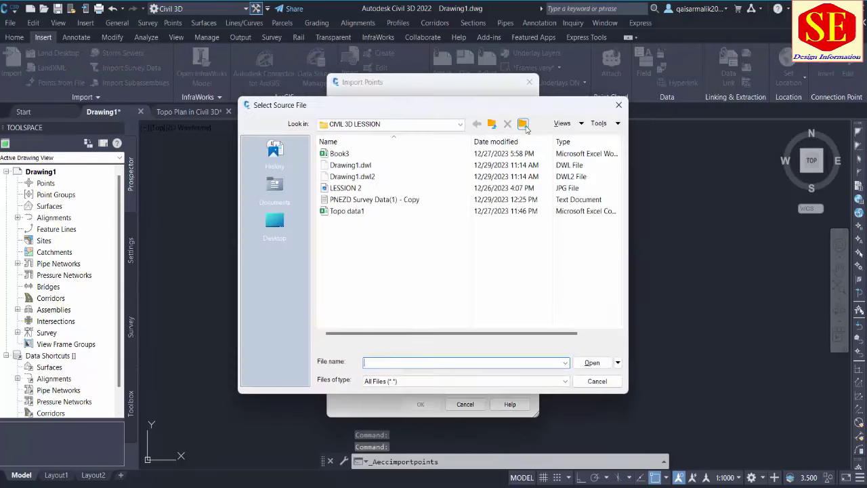
left_click(412, 124)
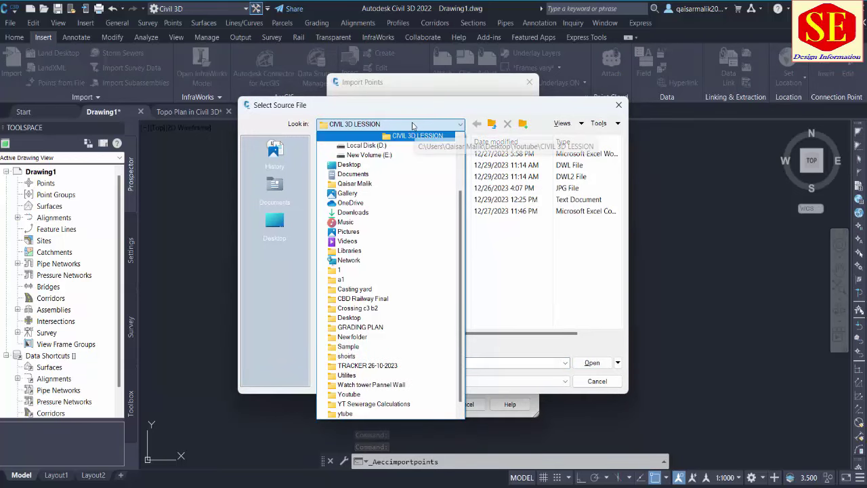
scroll(352, 285, "down", 1)
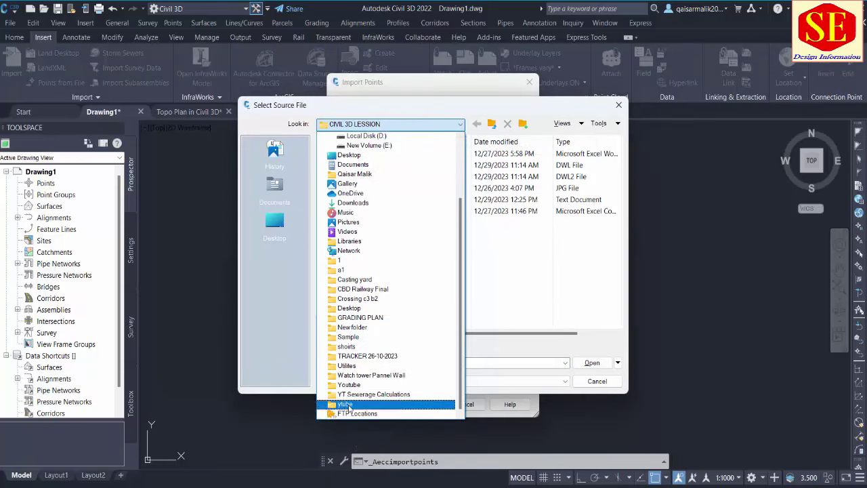
left_click(345, 404)
left_click(345, 178)
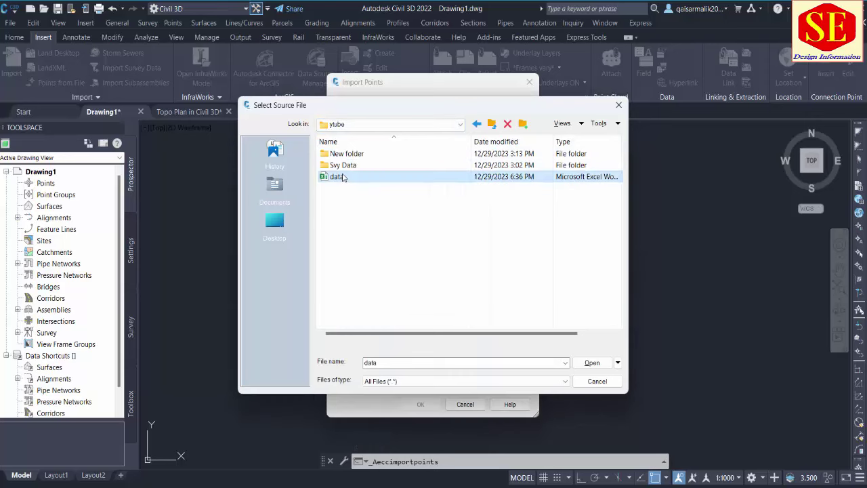
double_click(352, 154)
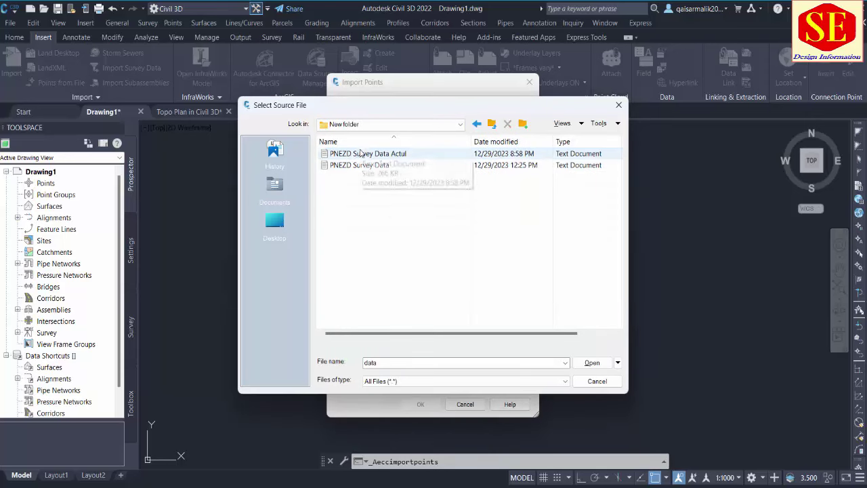
left_click(387, 155)
Import the file using the PNEZD (comma delimited) format
left_click(592, 363)
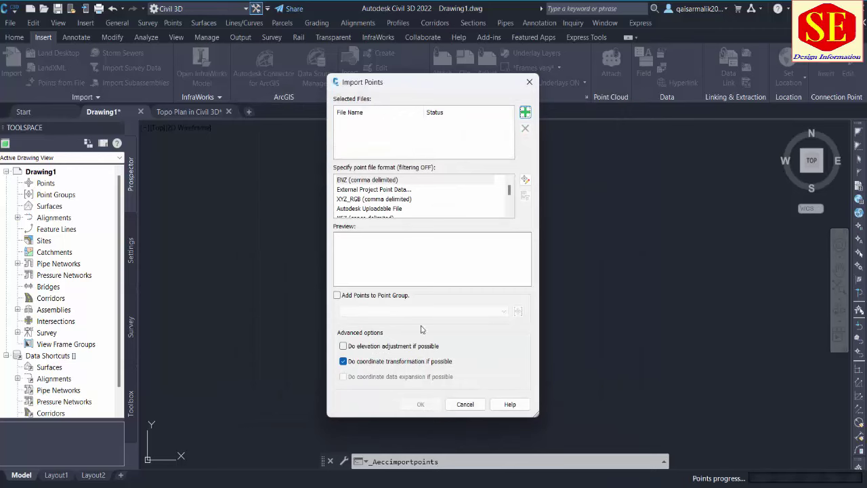
scroll(387, 216, "down", 3)
left_click(381, 209)
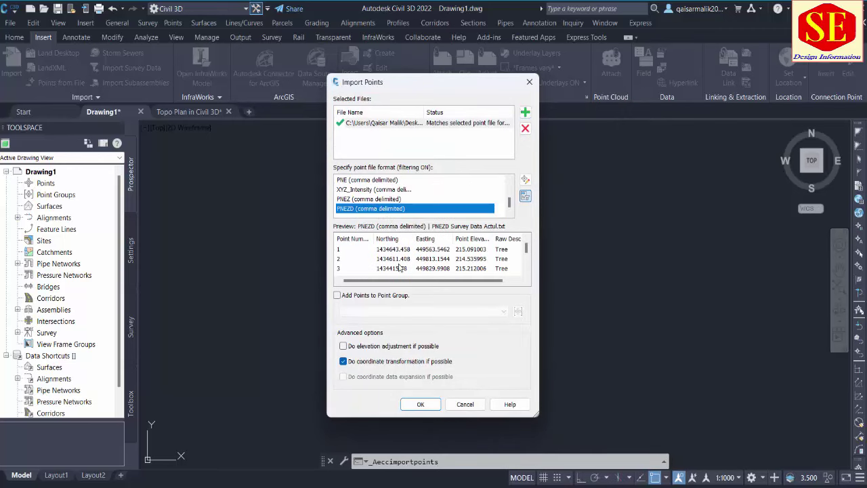
left_click(420, 405)
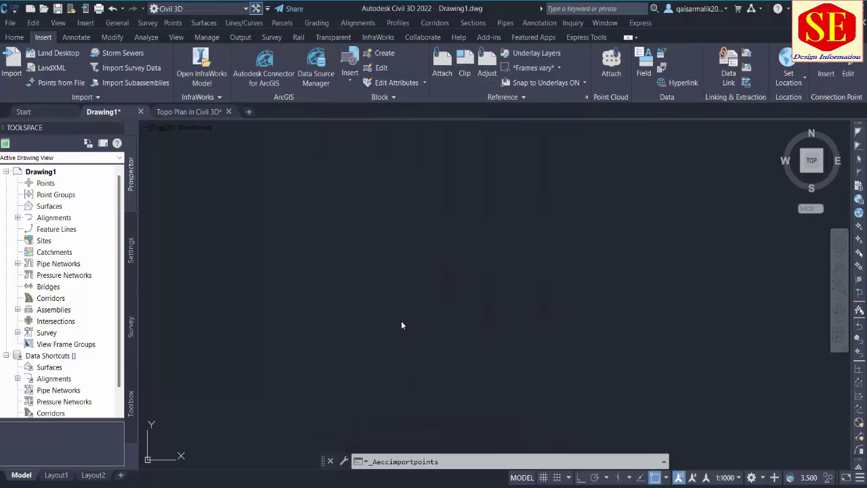
Set the _All Points group's point label style to Point# and Description
scroll(398, 296, "up", 5)
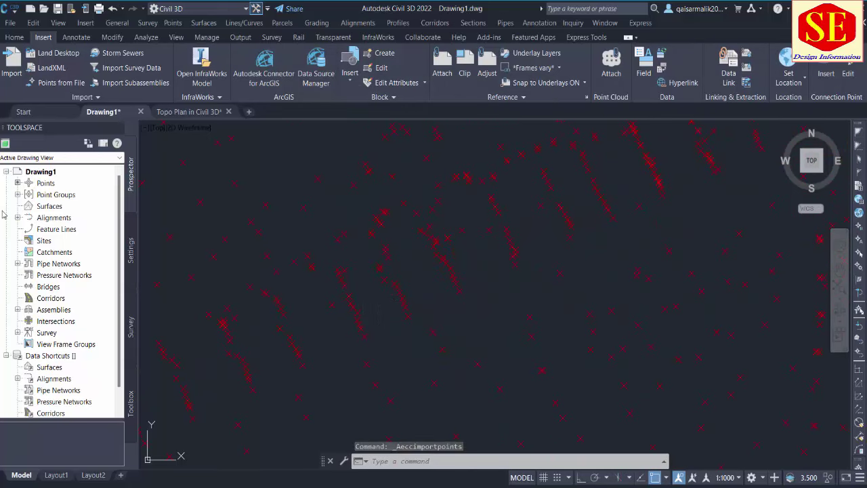
left_click(48, 195)
left_click(18, 195)
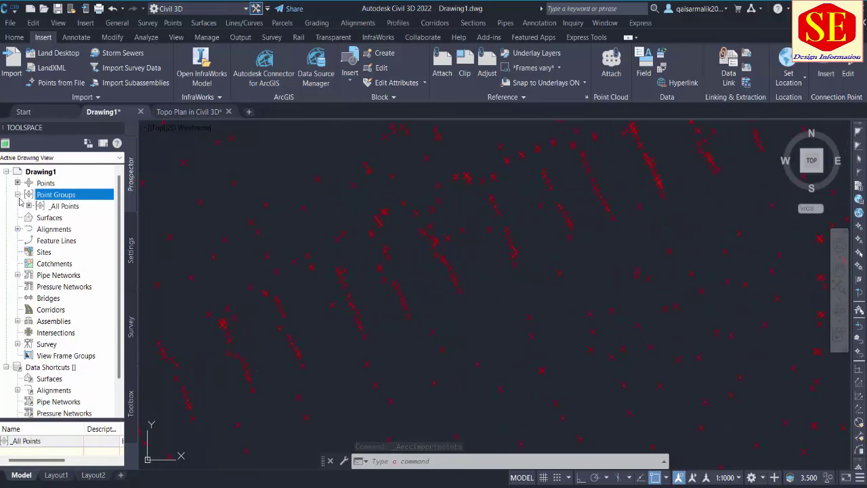
right_click(59, 208)
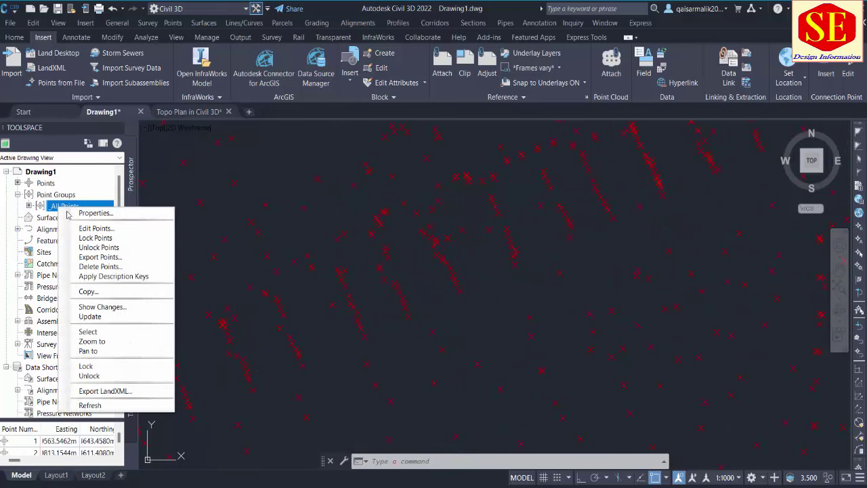
left_click(102, 213)
left_click(249, 299)
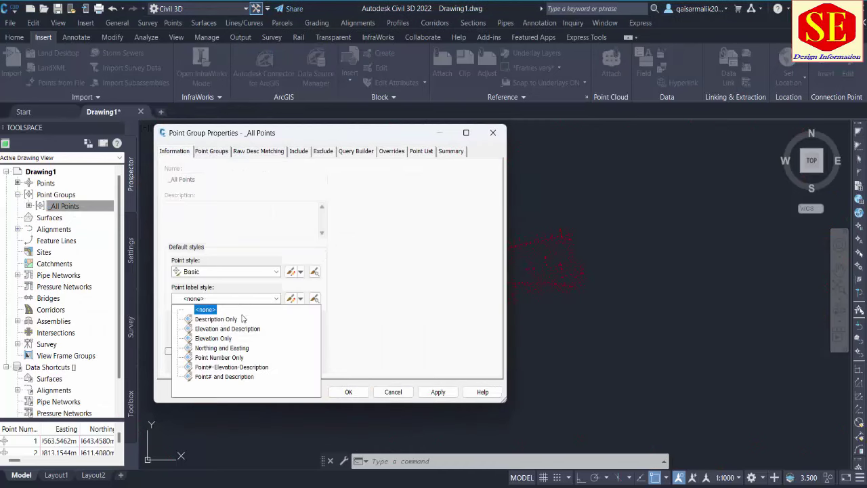
key("Down")
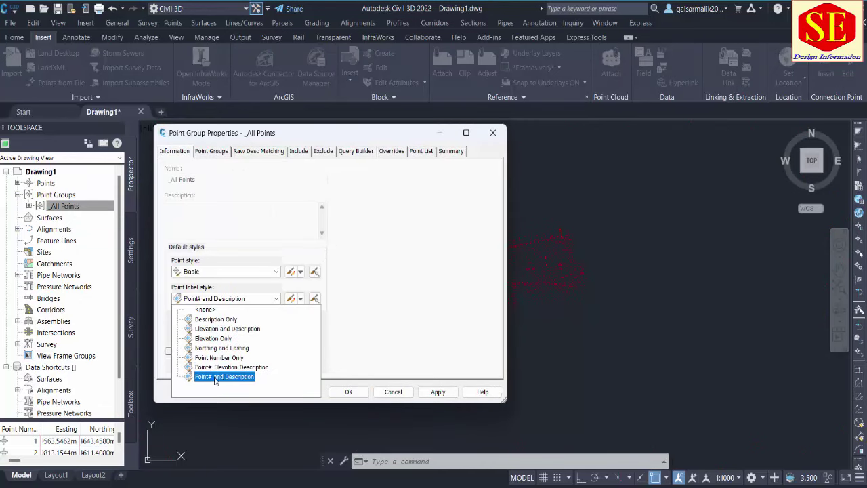
left_click(228, 378)
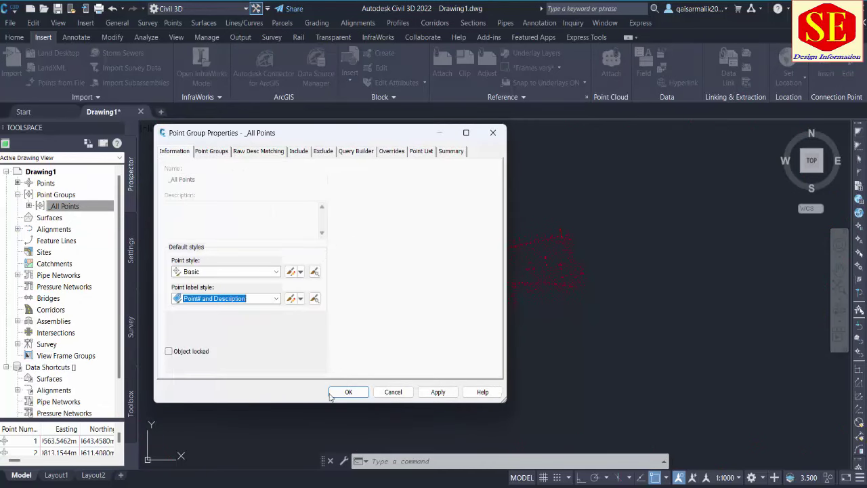
left_click(428, 396)
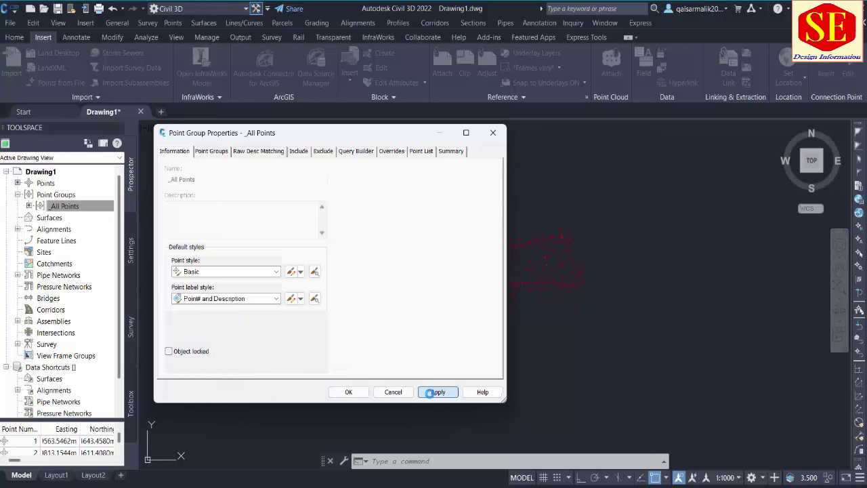
left_click(350, 392)
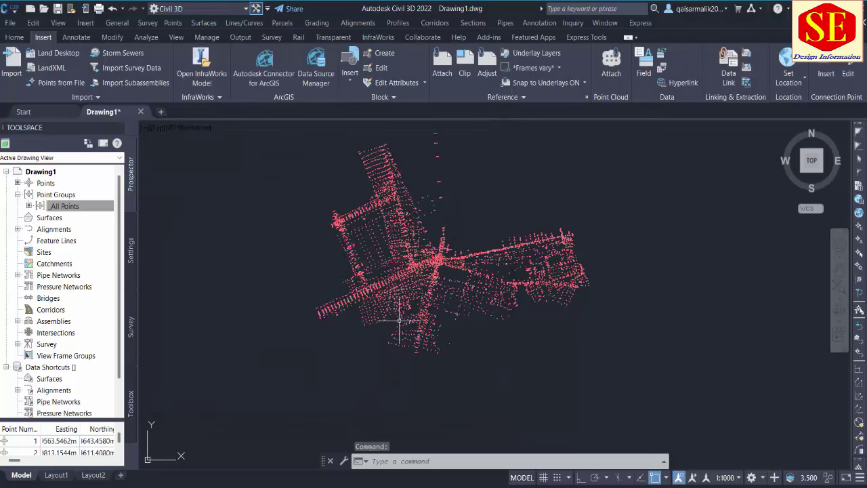
Set the annotation scale to 1:150 from the status bar
scroll(411, 303, "up", 4)
scroll(224, 296, "up", 5)
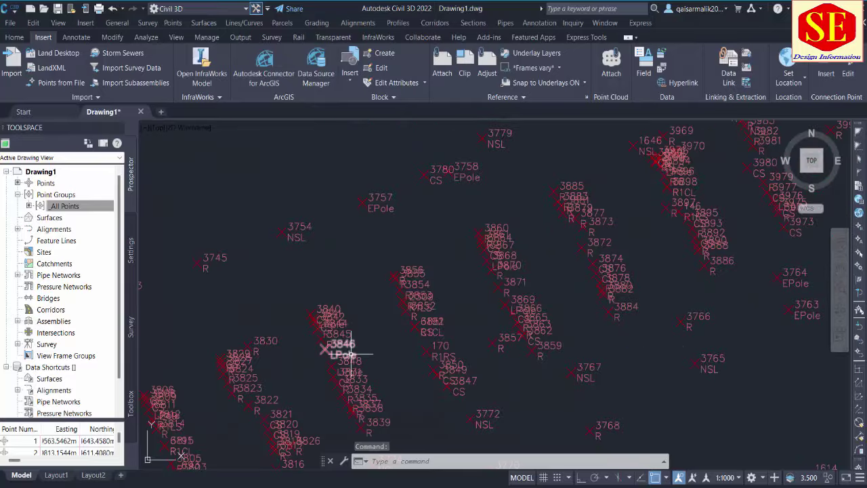
scroll(331, 267, "down", 3)
scroll(331, 267, "down", 4)
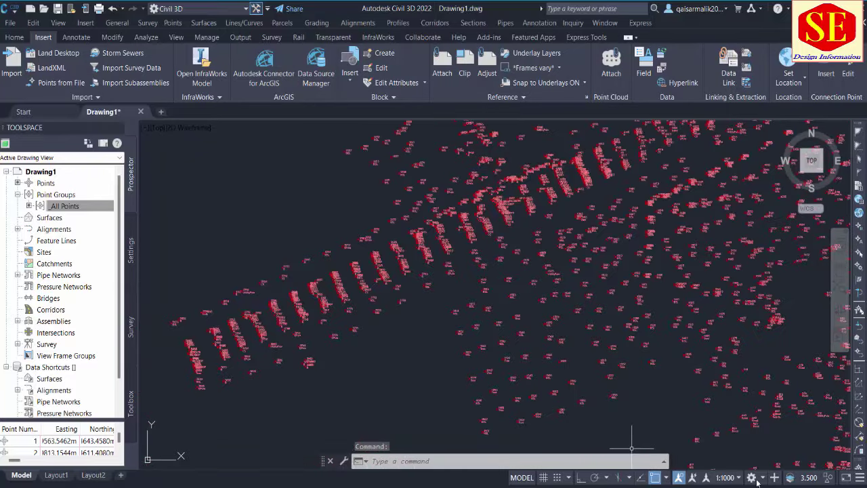
left_click(733, 481)
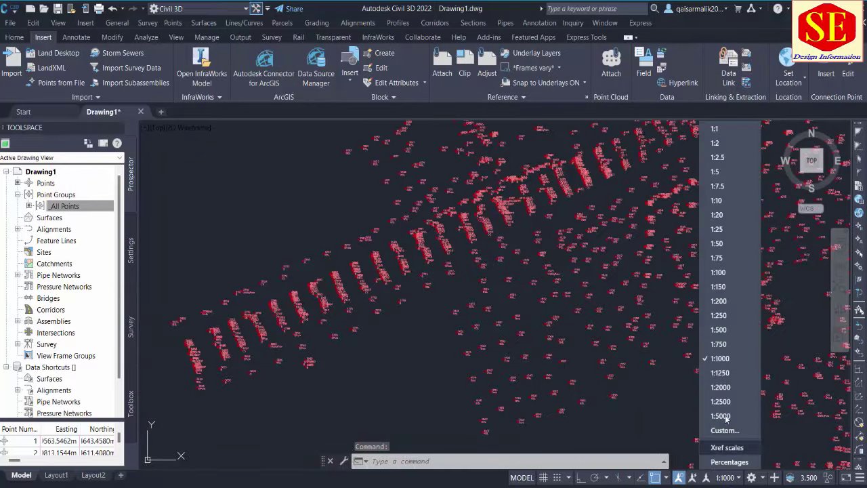
left_click(725, 286)
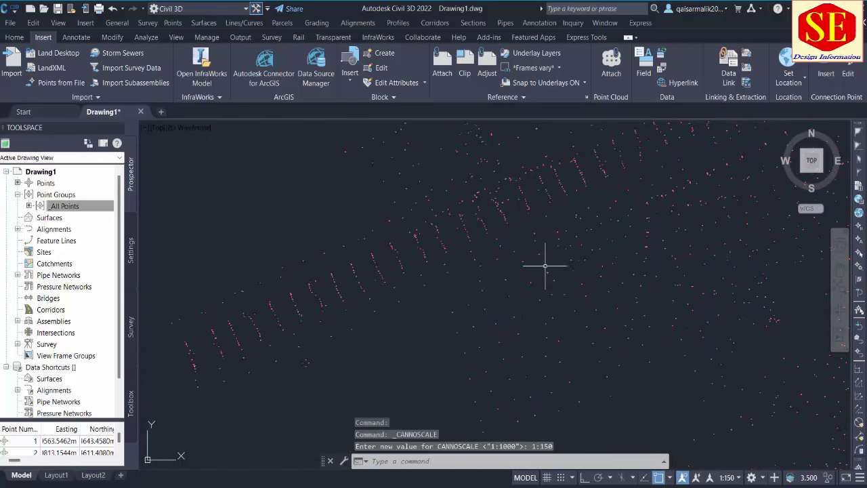
Zoom and pan around points 3706 to 3752 to check labels, then return to Excel
scroll(217, 303, "up", 3)
scroll(343, 358, "up", 2)
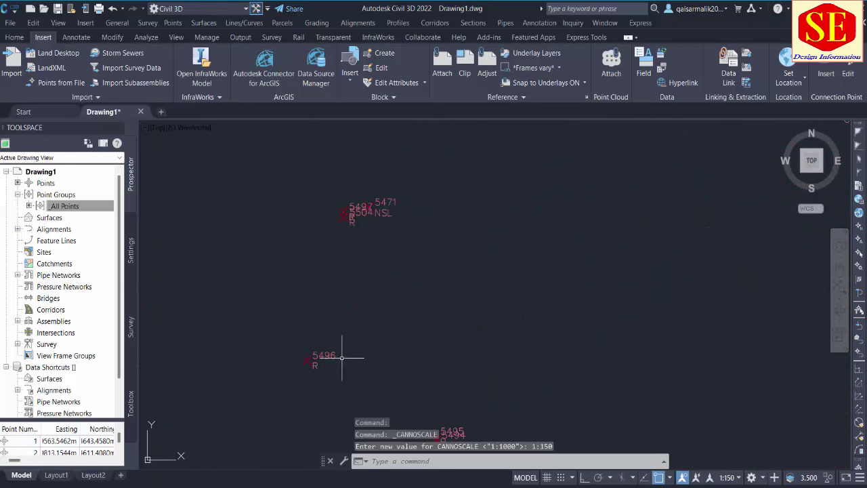
scroll(366, 265, "down", 3)
scroll(412, 354, "down", 2)
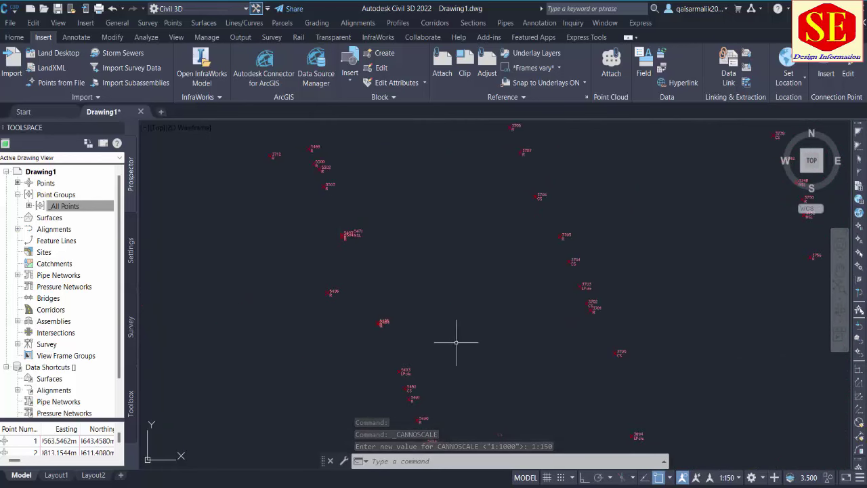
scroll(434, 259, "up", 4)
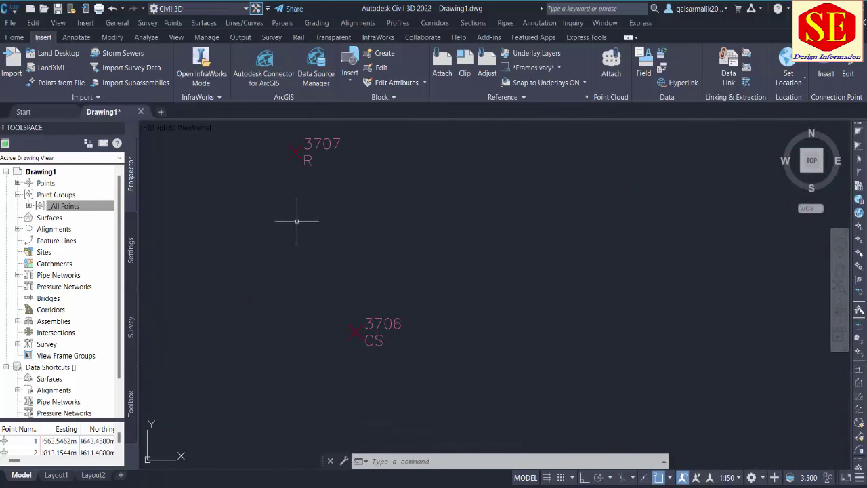
middle_click_drag(285, 169, 385, 337)
scroll(353, 264, "down", 3)
scroll(505, 215, "up", 2)
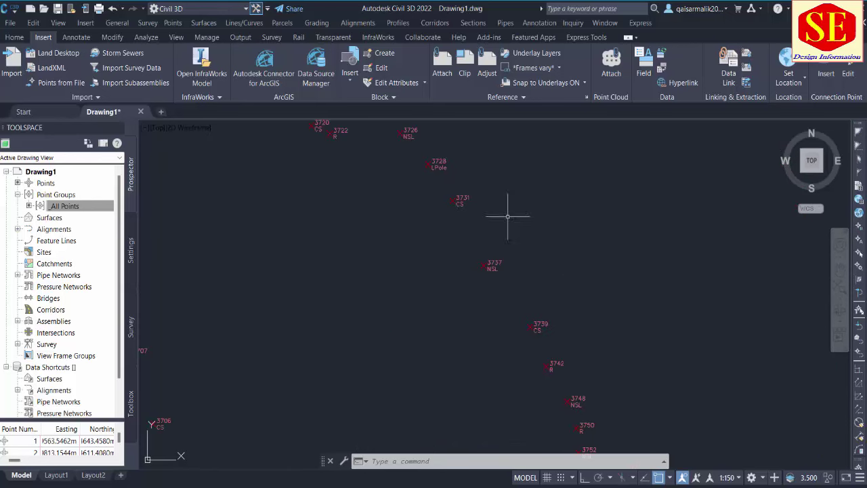
scroll(637, 354, "up", 2)
middle_click_drag(637, 354, 500, 258)
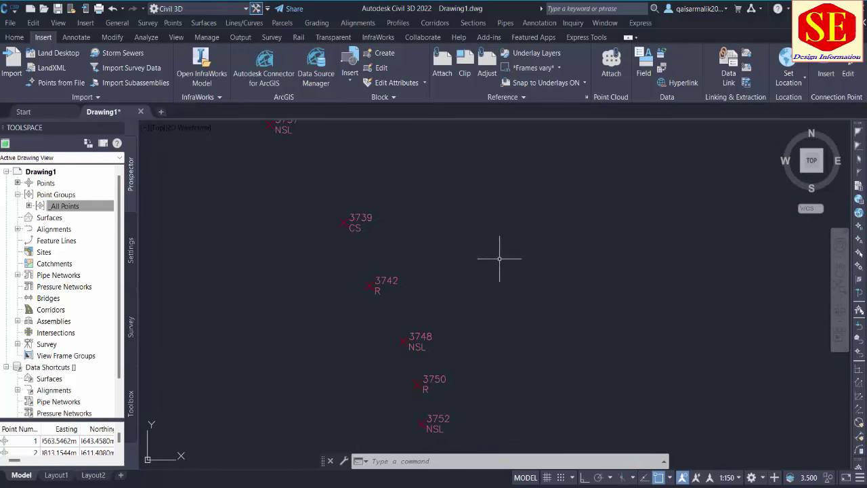
scroll(499, 259, "down", 1)
scroll(565, 252, "down", 3)
scroll(460, 286, "up", 5)
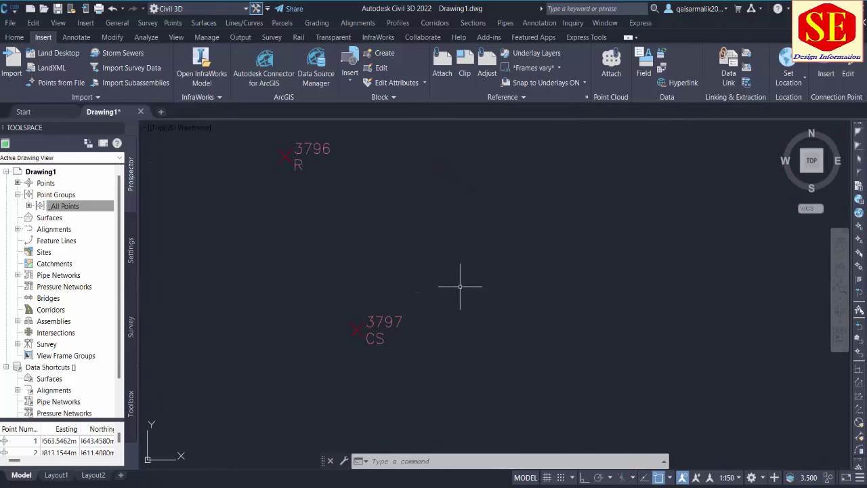
scroll(461, 286, "down", 3)
scroll(524, 284, "up", 2)
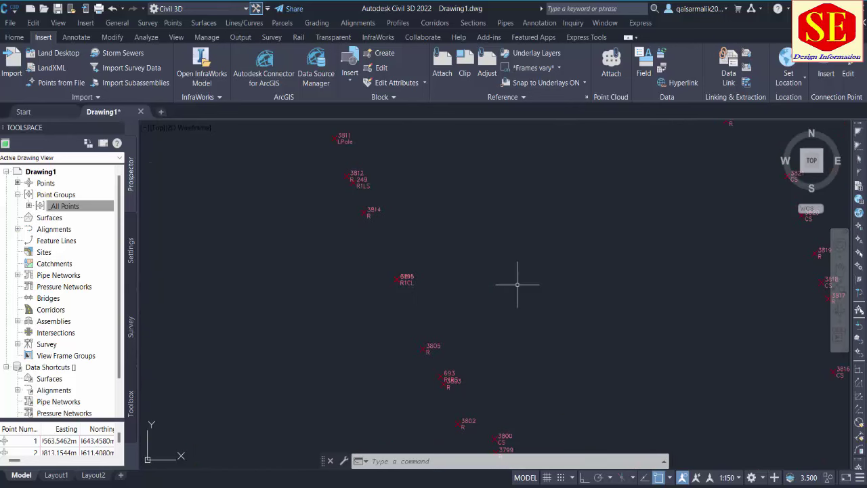
scroll(517, 285, "up", 3)
scroll(405, 295, "up", 2)
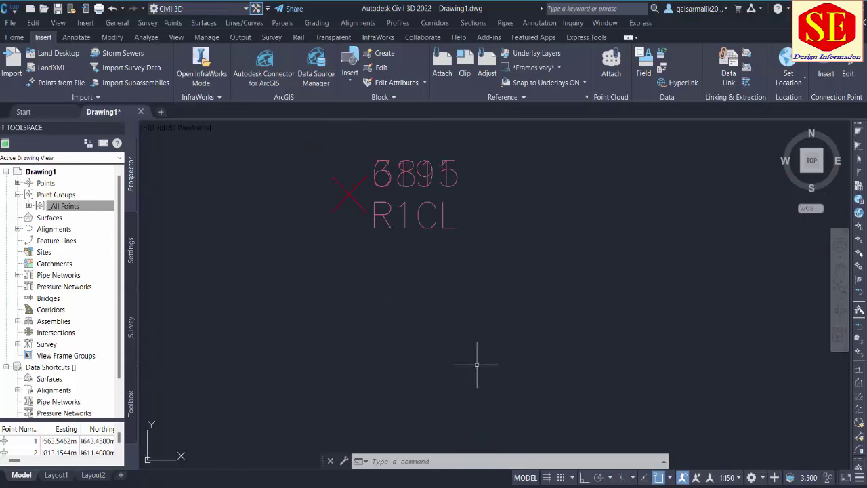
left_click(522, 484)
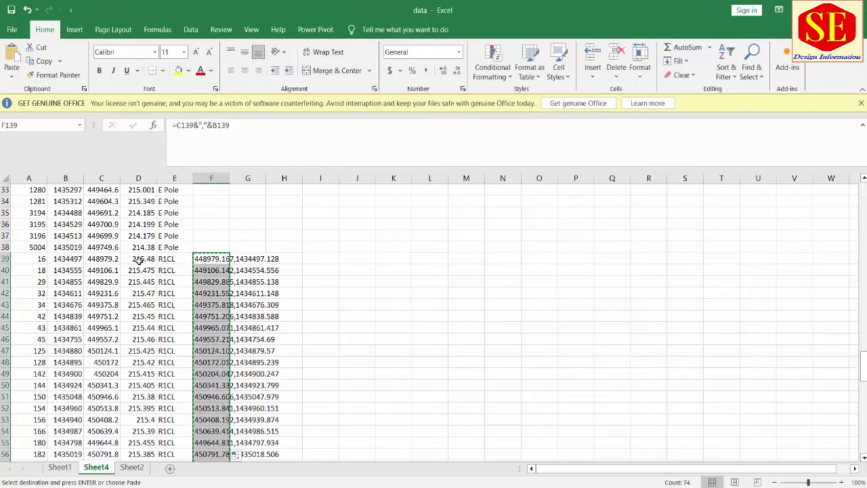
Select the R1CL coordinate pairs in column F from F39 down and copy them
left_click(211, 258)
scroll(211, 254, "down", 2)
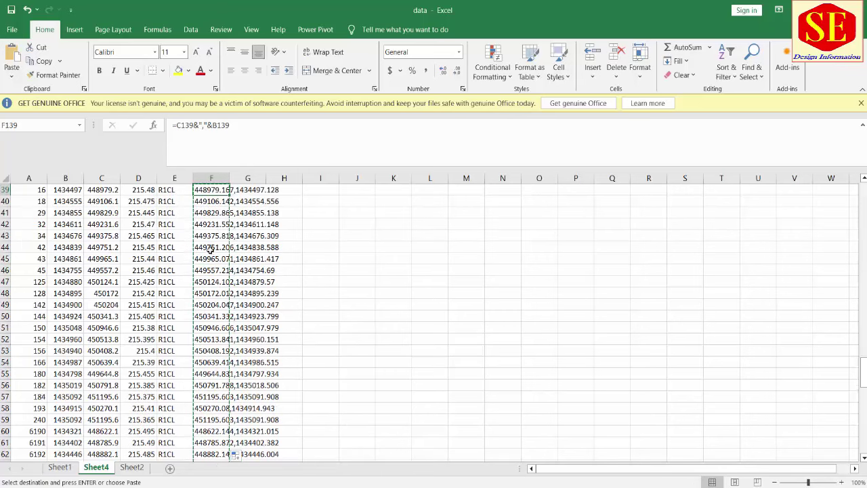
scroll(221, 230, "up", 1)
scroll(372, 323, "down", 1)
left_click(283, 283)
scroll(230, 227, "up", 1)
mouse_move(225, 225)
left_mouse_down()
mouse_move(224, 385)
mouse_move(214, 258)
left_mouse_up()
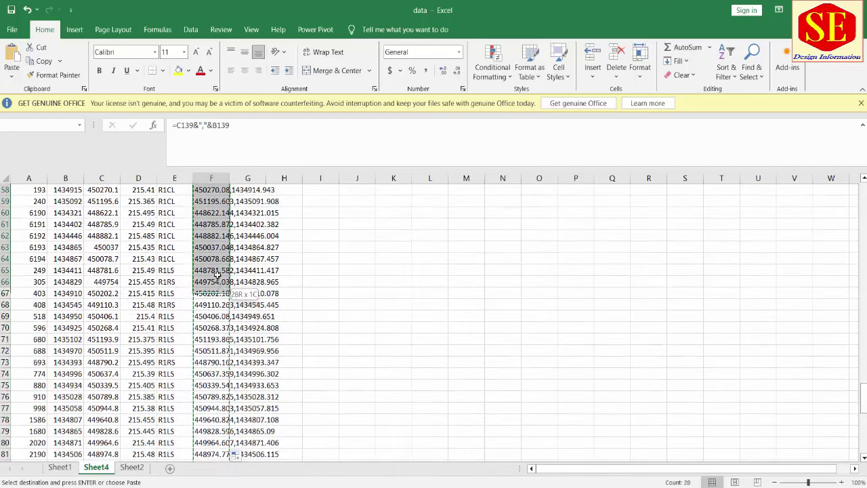
right_click(215, 258)
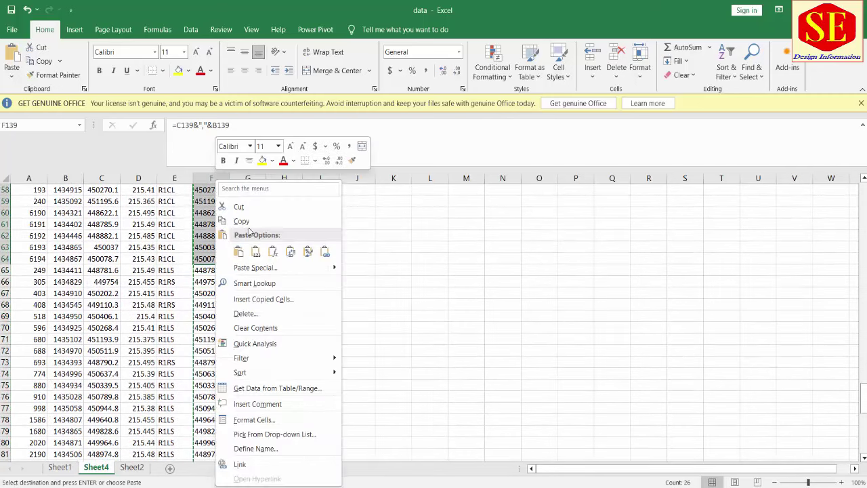
left_click(247, 200)
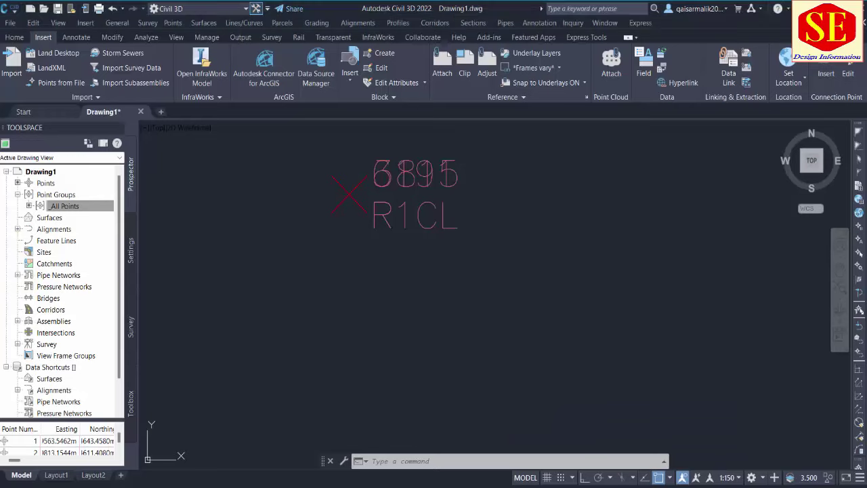
Draw a polyline by pasting the copied coordinates at the PLINE prompt
scroll(522, 312, "down", 5)
type("pl")
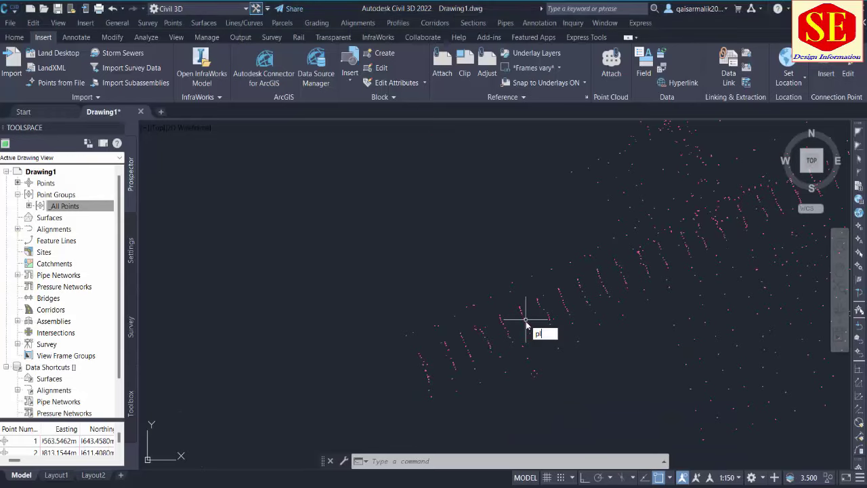
key("Return")
right_click(500, 461)
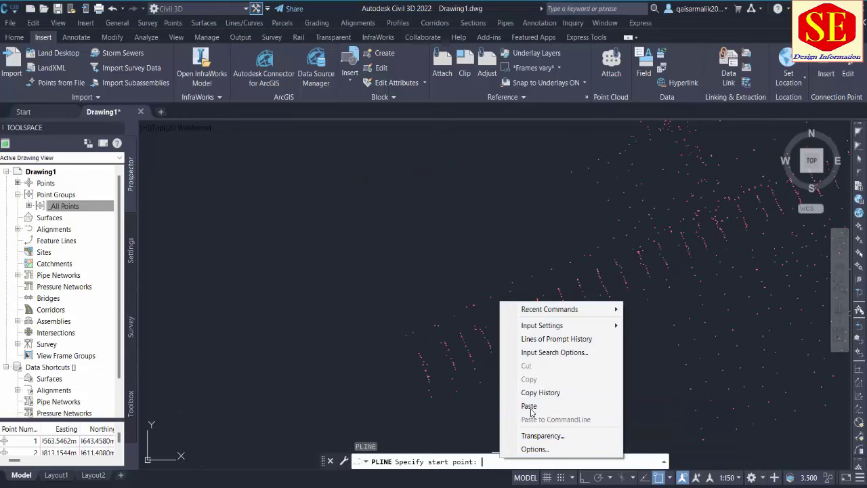
left_click(530, 406)
key("Escape")
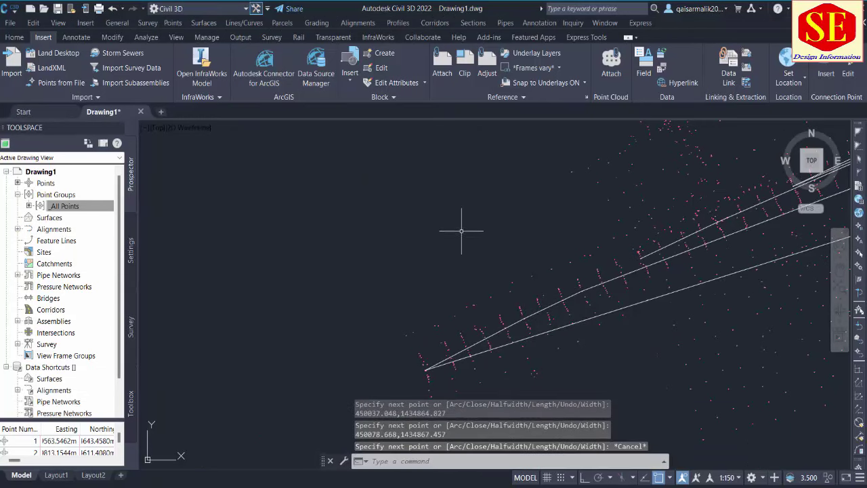
Confirm the polyline starts at COGO point 6190, then switch back to Excel
left_click(618, 308)
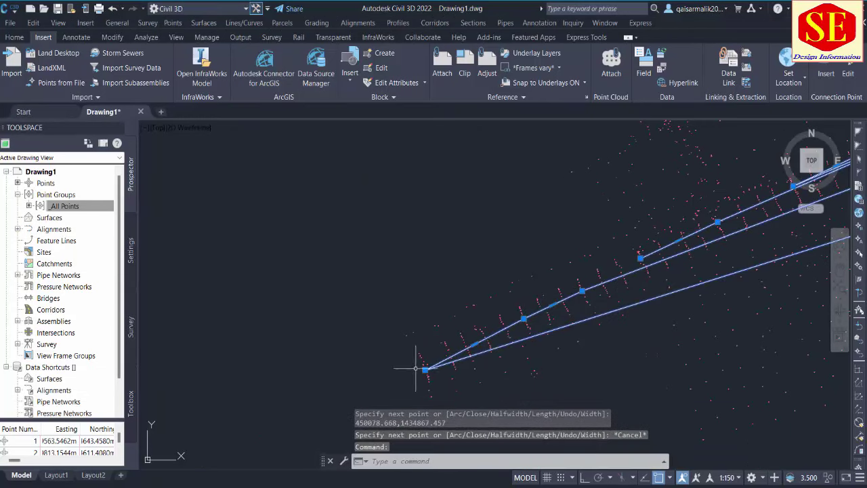
mouse_move(416, 369)
middle_mouse_down()
mouse_move(519, 333)
mouse_move(431, 323)
middle_mouse_up()
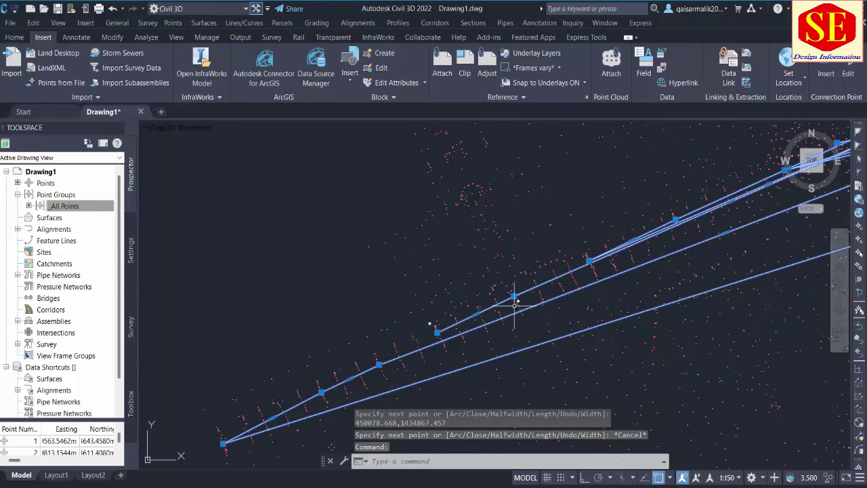
scroll(515, 303, "up", 3)
scroll(449, 287, "up", 2)
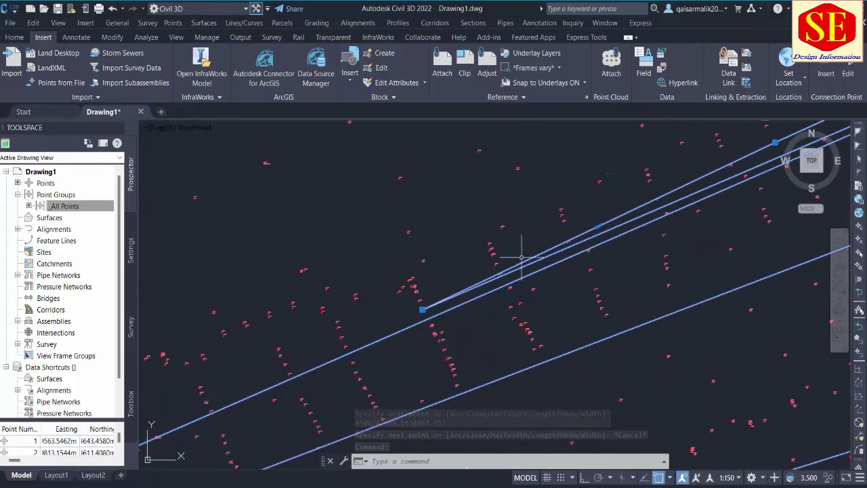
scroll(474, 259, "down", 2)
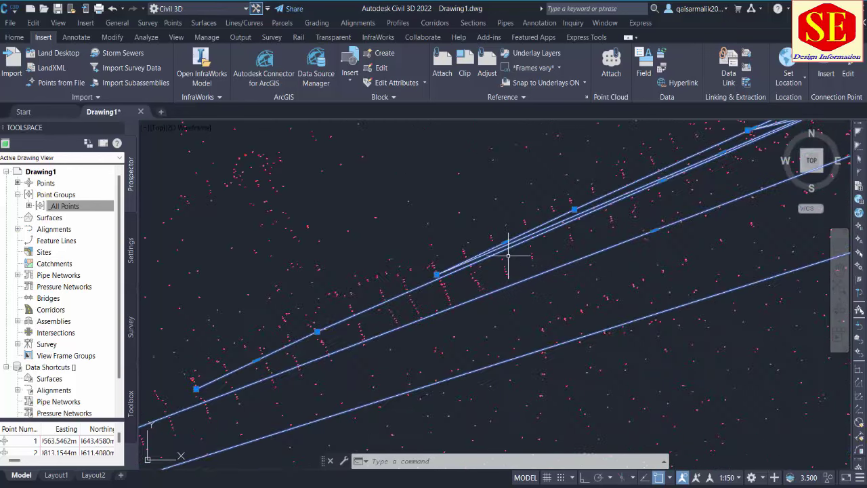
scroll(310, 413, "down", 1)
scroll(474, 294, "down", 1)
scroll(422, 333, "down", 1)
scroll(642, 295, "down", 1)
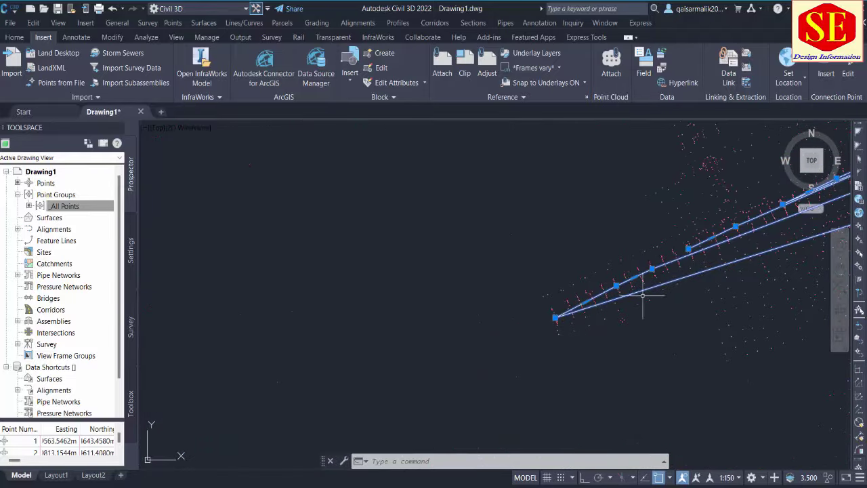
scroll(597, 305, "up", 1)
scroll(682, 360, "up", 1)
scroll(623, 291, "up", 1)
scroll(624, 291, "up", 2)
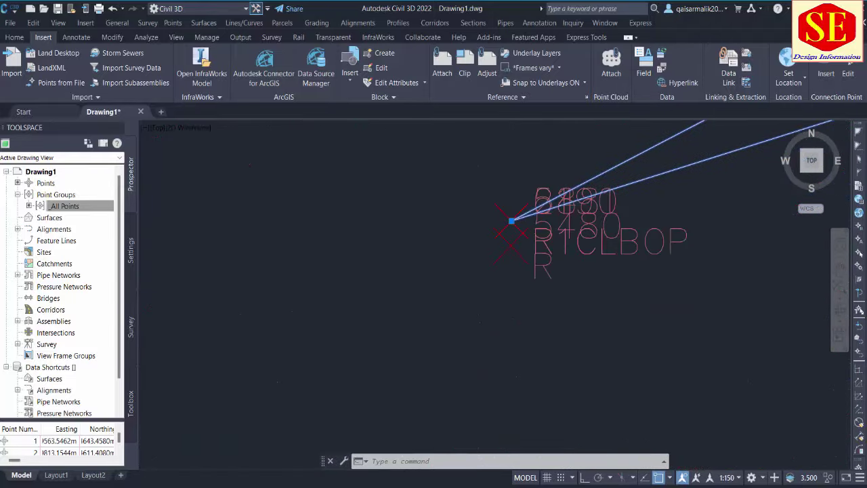
scroll(595, 275, "up", 2)
key("Escape")
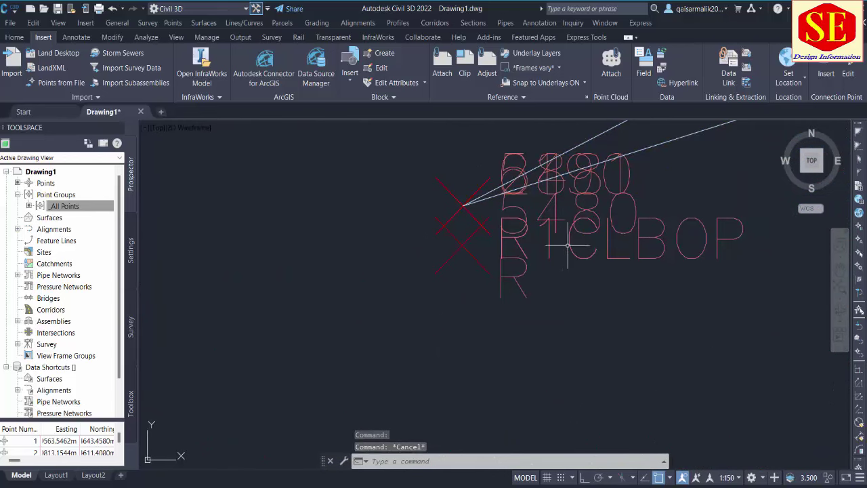
left_click(521, 251)
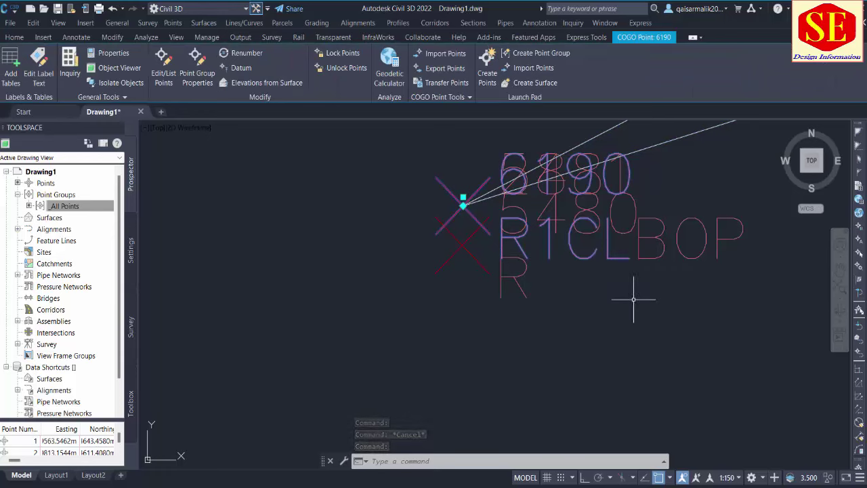
key("alt+Tab")
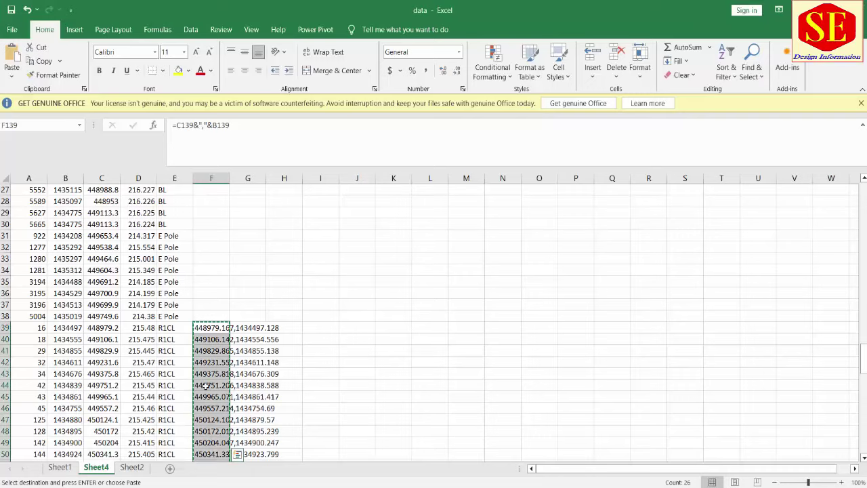
Change the point number in cell A160 from 6190 to 1
scroll(206, 385, "down", 6)
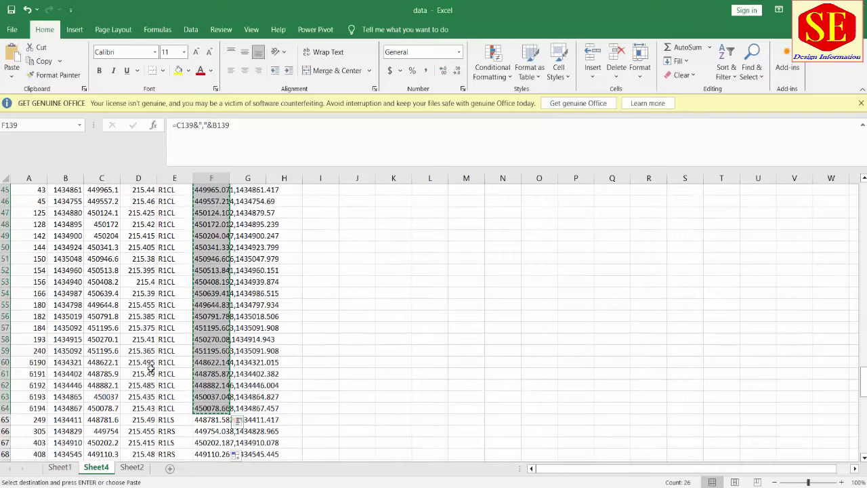
left_click(40, 362)
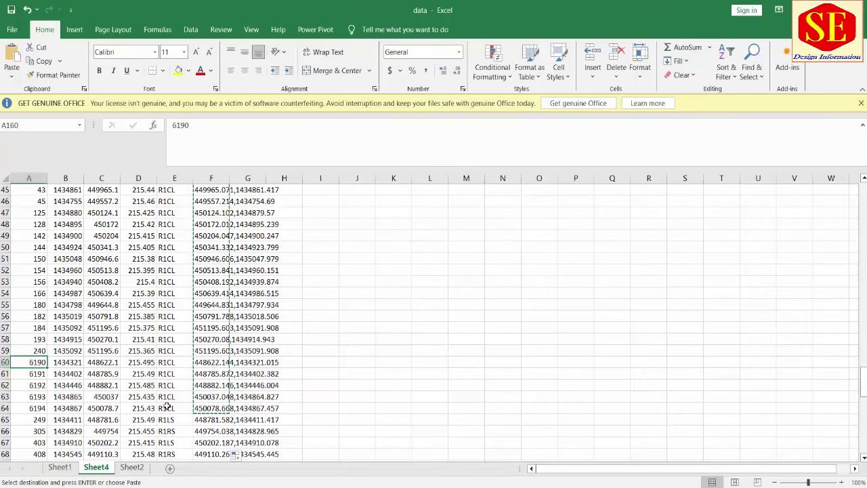
type("1")
key("Return")
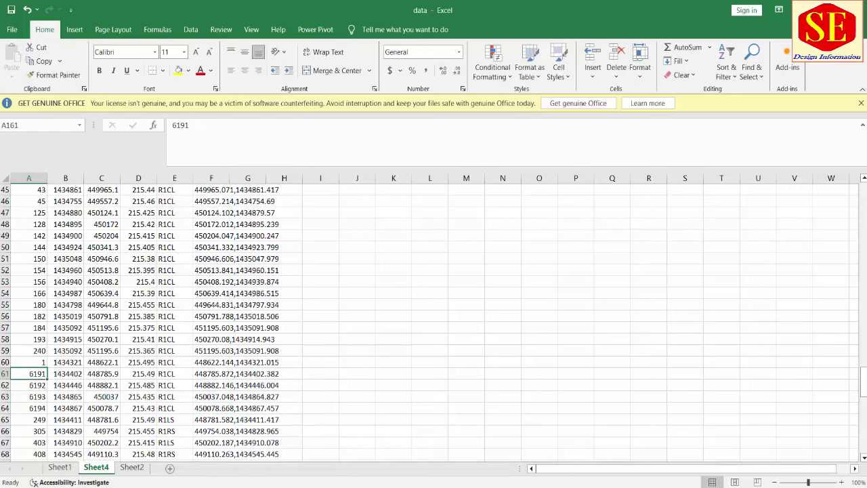
Follow the centreline polyline and select COGO point 6191 at its next vertex
key("alt+Tab")
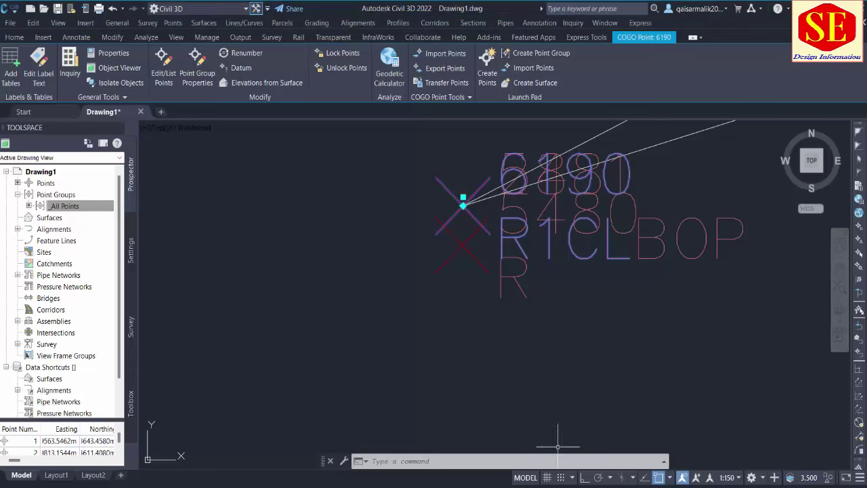
scroll(465, 194, "down", 5)
middle_click_drag(508, 271, 203, 441)
scroll(406, 319, "down", 2)
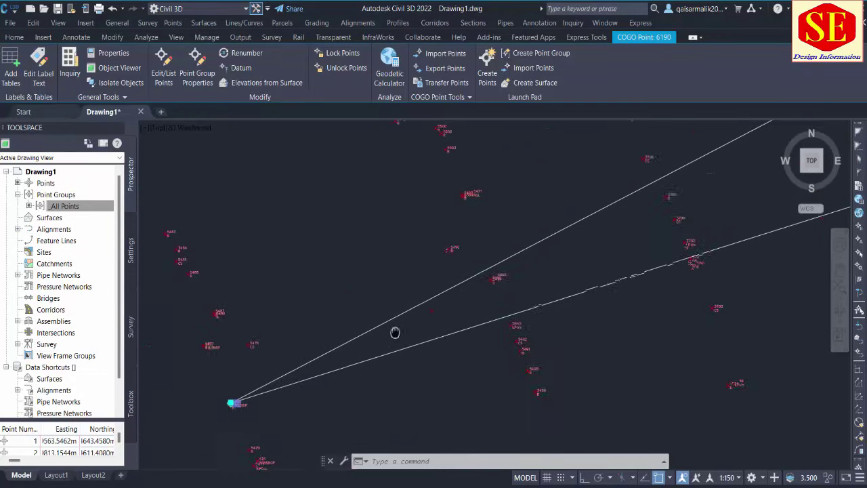
scroll(319, 364, "up", 1)
scroll(348, 397, "up", 1)
middle_click_drag(554, 296, 339, 420)
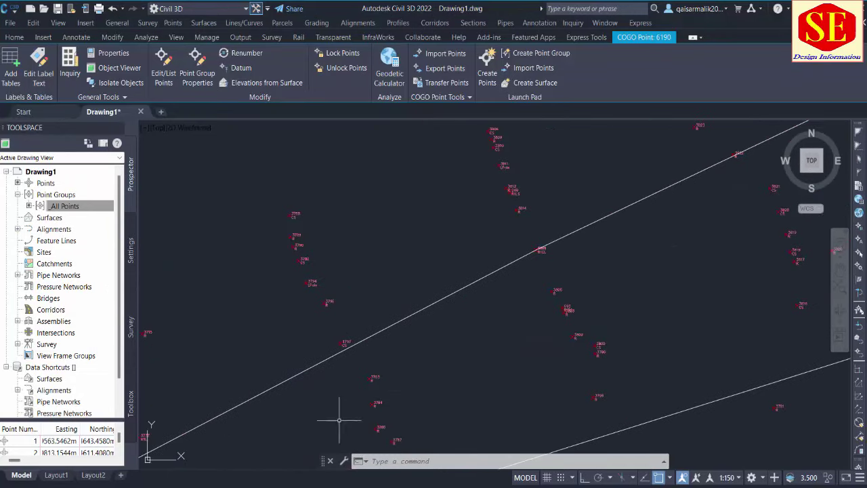
scroll(551, 252, "up", 5)
left_click(532, 193)
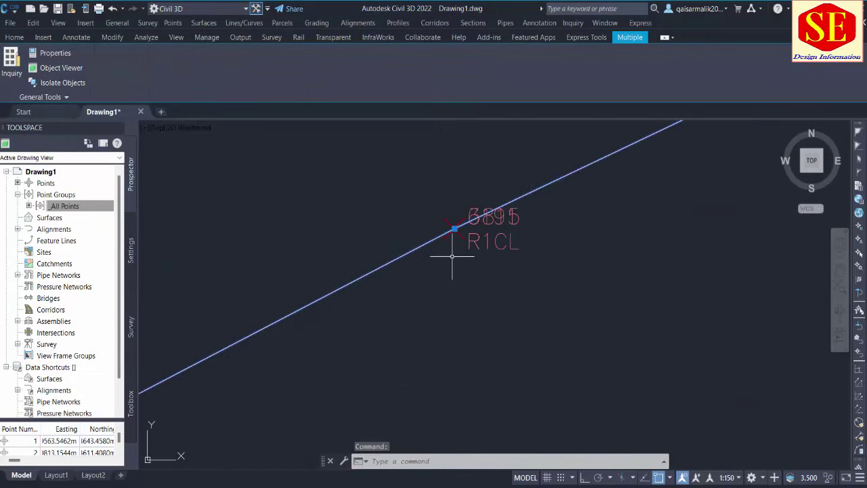
scroll(454, 249, "up", 1)
scroll(444, 235, "up", 3)
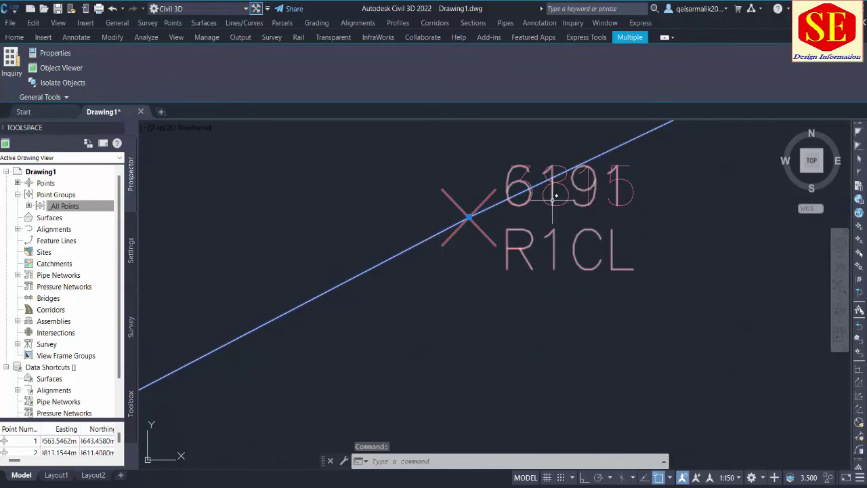
left_click(551, 201)
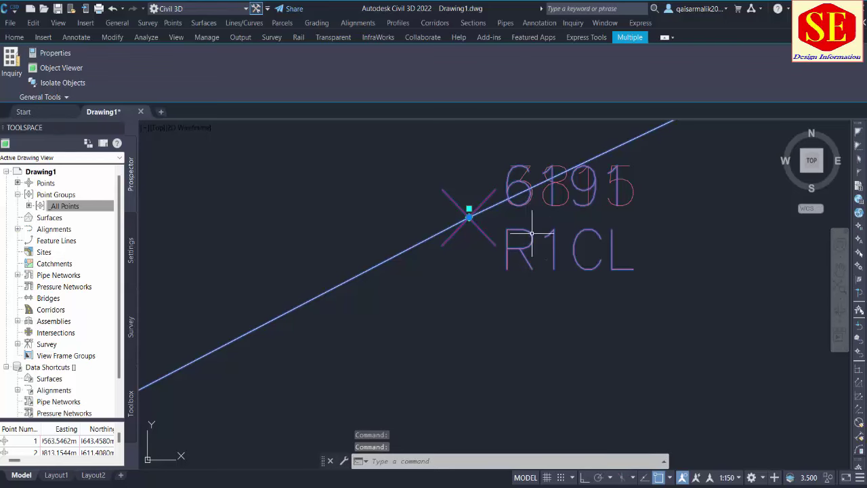
mouse_move(546, 483)
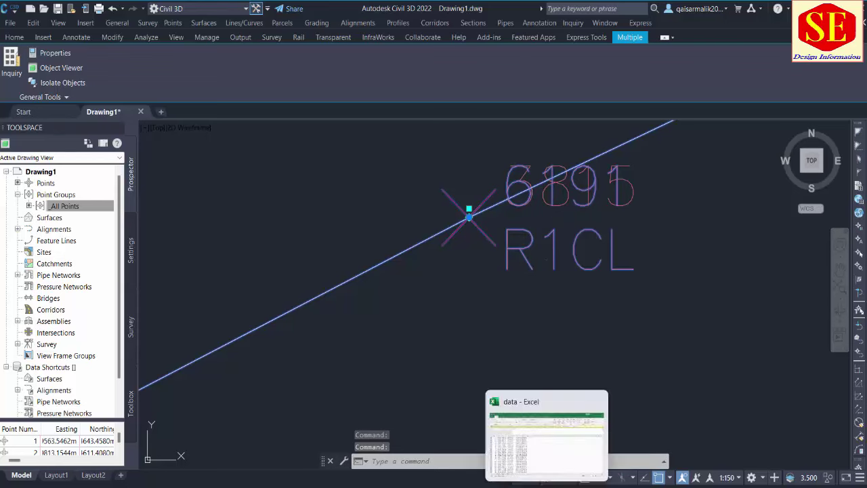
Change point 6191's number to 2 in cell A161 of the Excel list
left_click(545, 437)
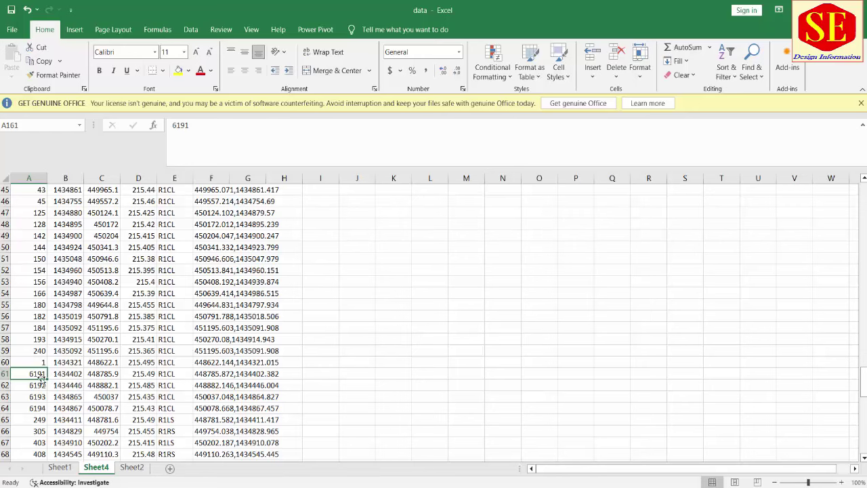
type("2")
key("Return")
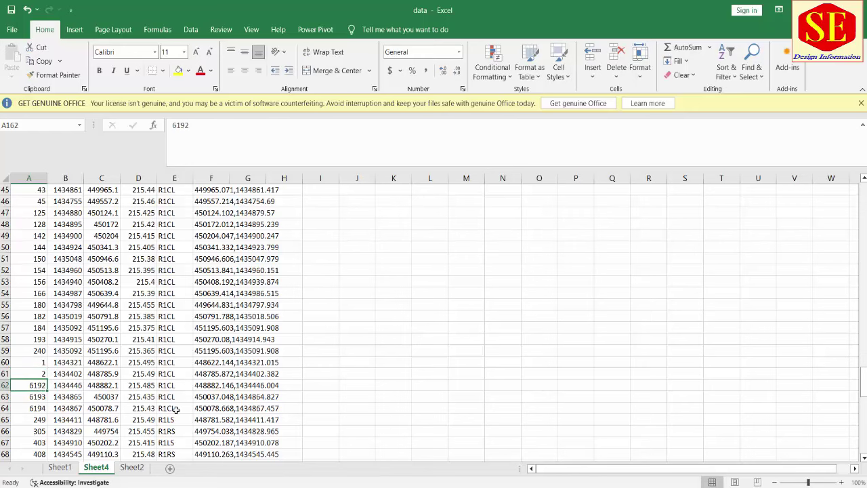
Zoom to the next polyline vertex and read point 6192
key("alt+Tab")
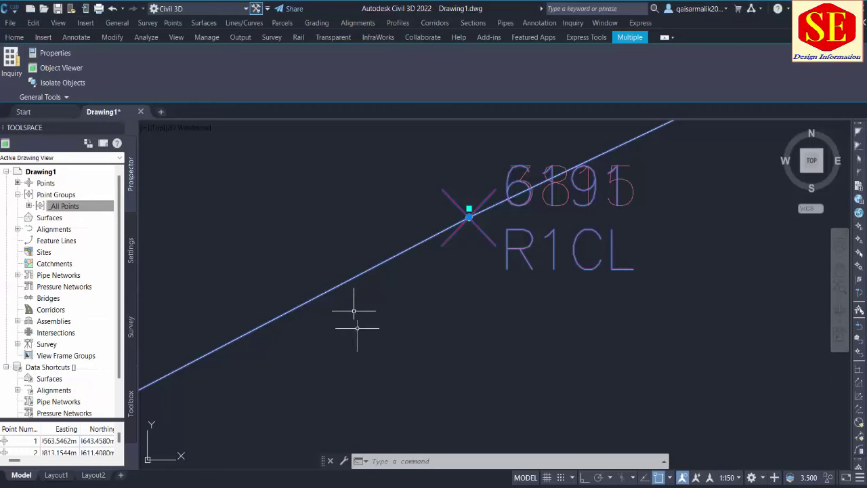
scroll(355, 303, "down", 5)
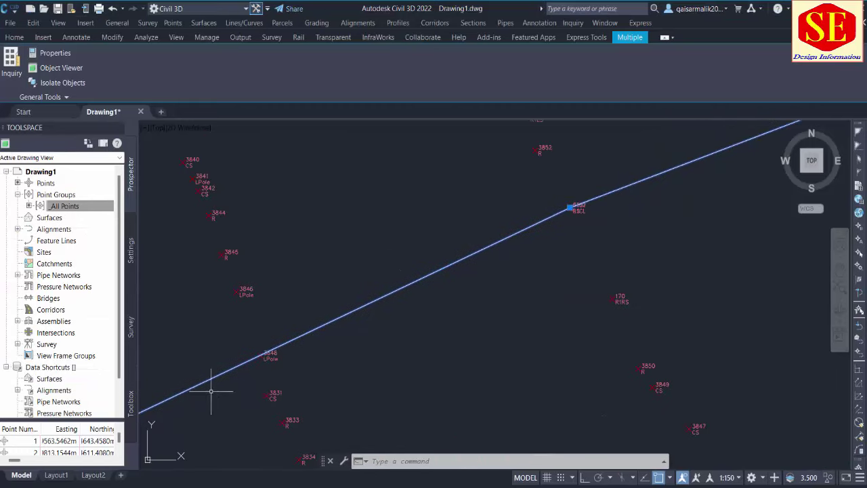
scroll(572, 203, "up", 5)
scroll(636, 203, "up", 2)
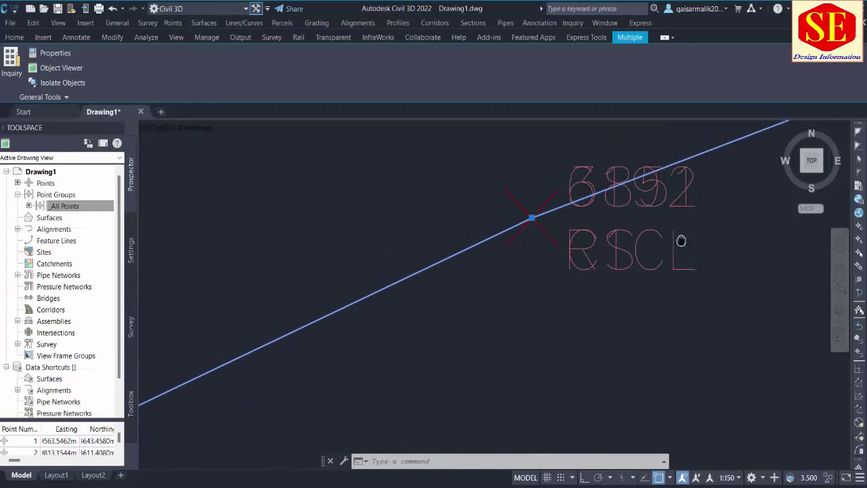
scroll(680, 244, "up", 1)
scroll(592, 294, "up", 1)
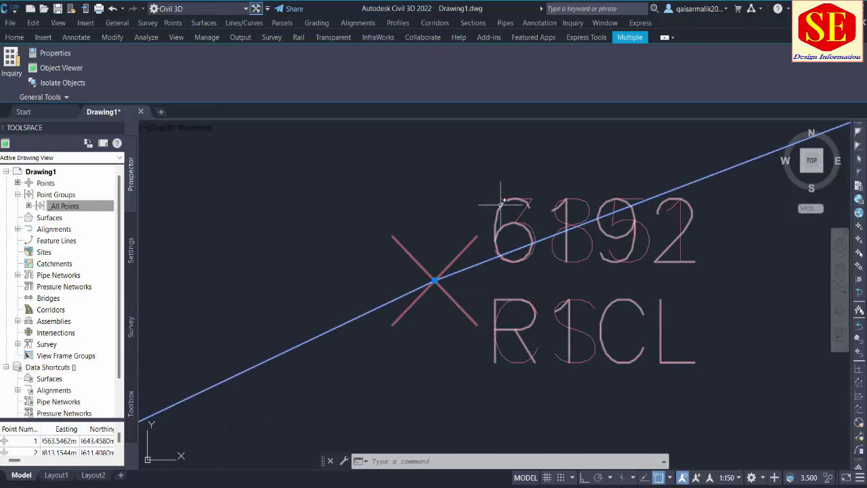
Commit point number 3 for 6192 in Excel row 62, then return to the drawing
key("alt+Tab")
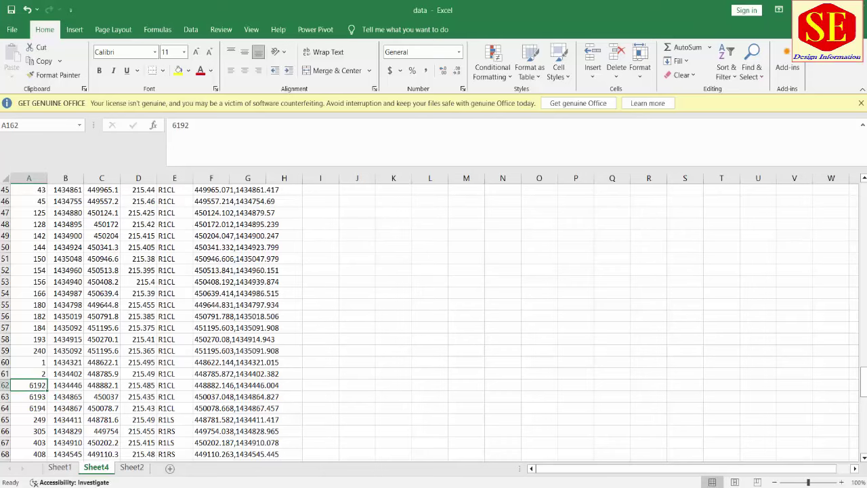
key("Escape")
key("Down")
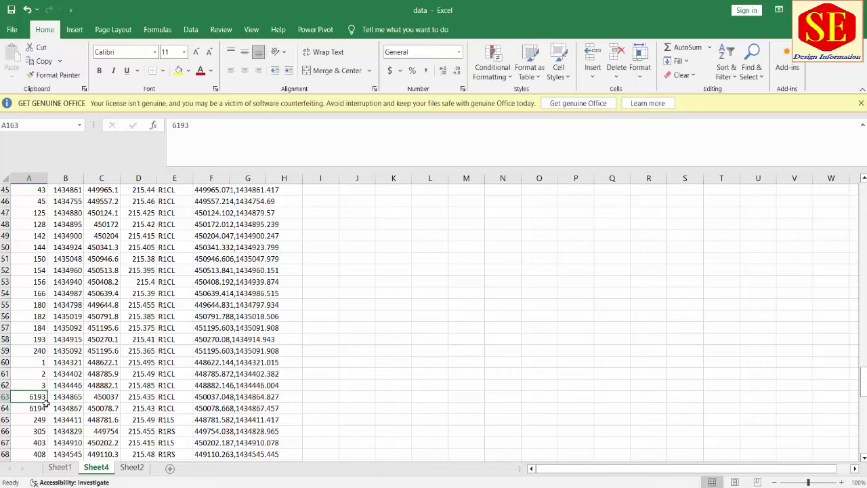
key("alt+Tab")
Pan along the polyline to point 3898 (R1CL), where the drawn line ends
scroll(416, 407, "down", 2)
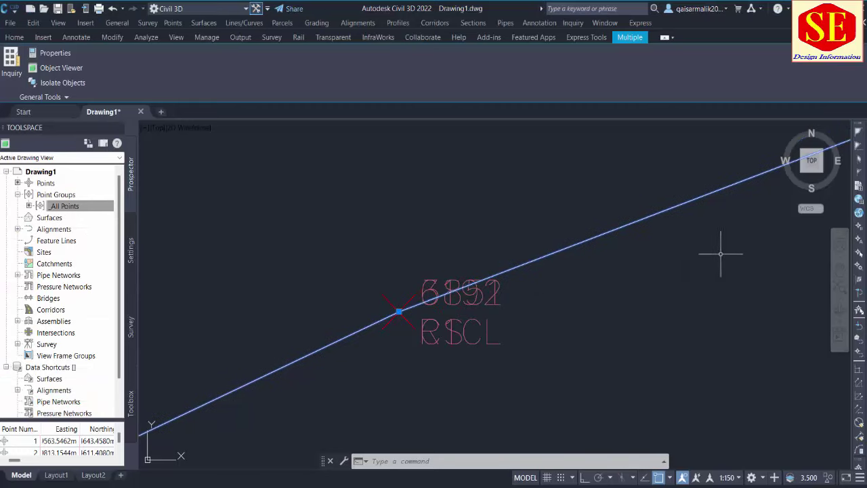
scroll(722, 248, "down", 2)
scroll(256, 405, "down", 2)
middle_click_drag(546, 300, 354, 335)
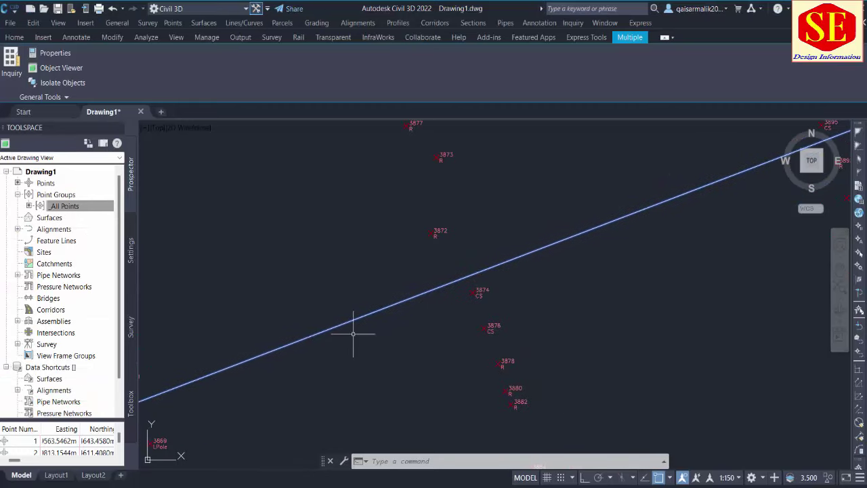
middle_click_drag(467, 299, 175, 420)
middle_click_drag(508, 307, 337, 405)
scroll(301, 229, "up", 5)
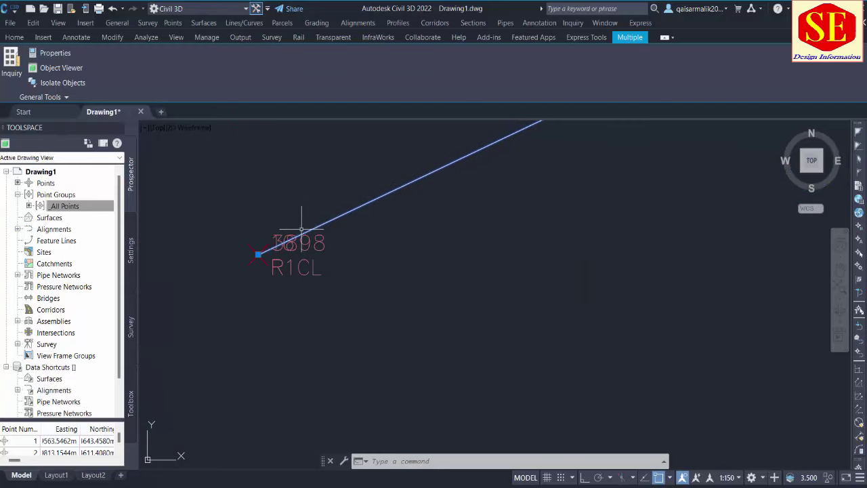
scroll(255, 264, "up", 4)
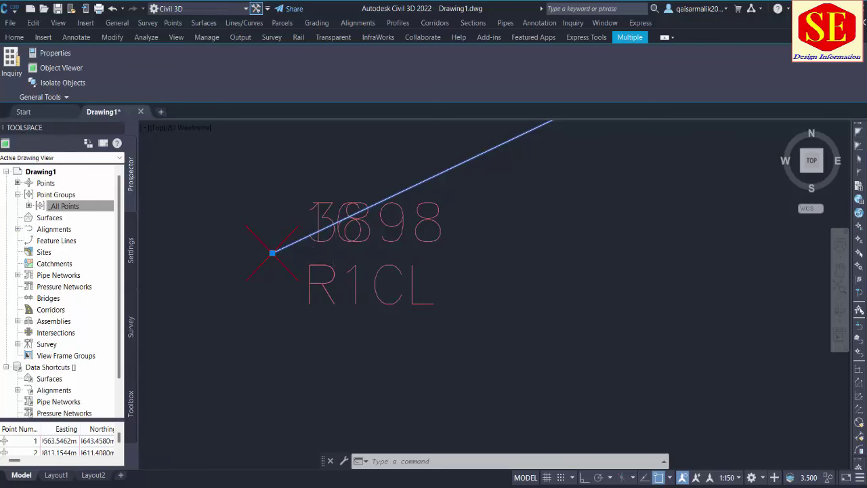
Zoom in closely on point 3898 and its surrounding survey points
scroll(616, 262, "down", 5)
scroll(616, 262, "up", 3)
scroll(550, 330, "down", 3)
mouse_move(550, 329)
middle_mouse_down()
mouse_move(519, 314)
mouse_move(439, 362)
middle_mouse_up()
scroll(698, 207, "up", 3)
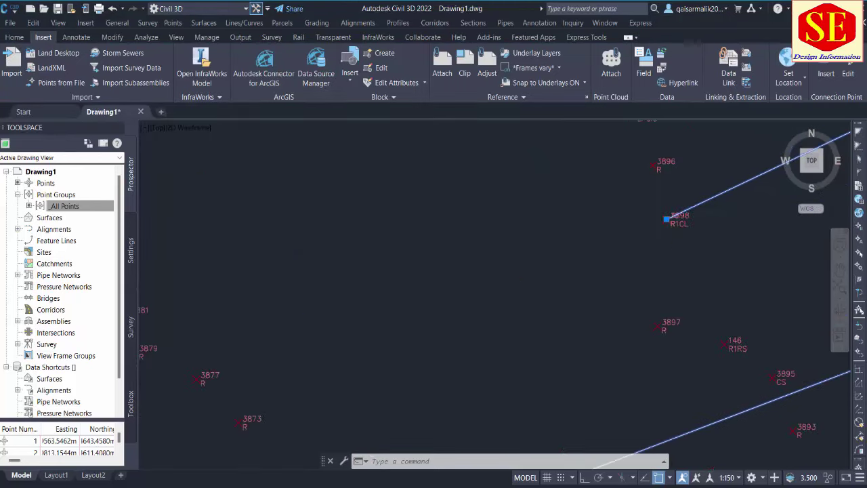
scroll(690, 193, "up", 3)
scroll(687, 271, "up", 2)
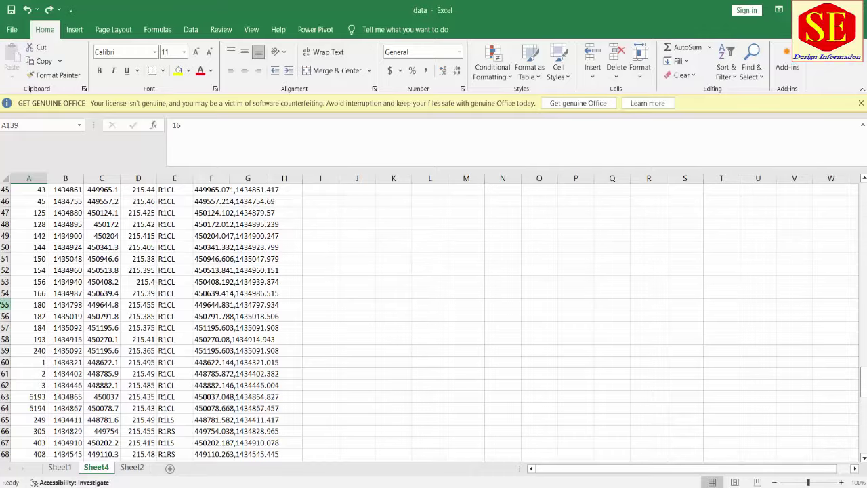
Renumber the first R1CL point in cell A139 from 16 to 4, then bring back the Civil 3D drawing
scroll(37, 377, "up", 2)
scroll(38, 299, "up", 1)
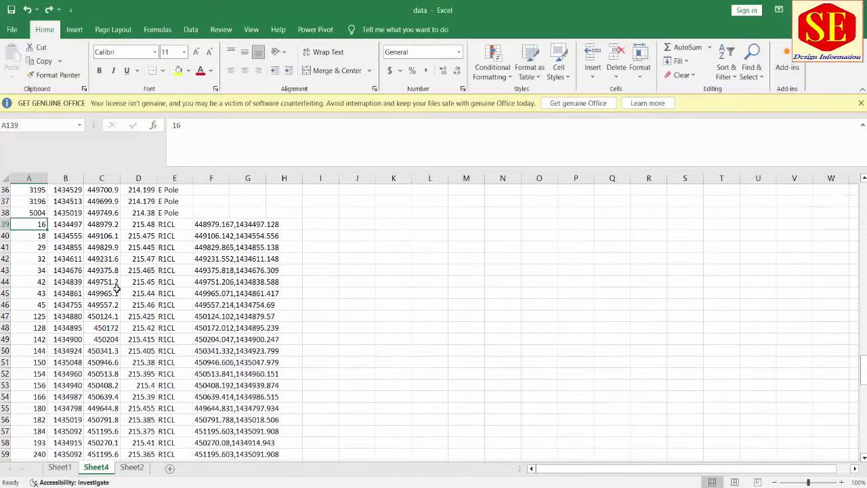
scroll(58, 387, "down", 3)
scroll(58, 360, "up", 4)
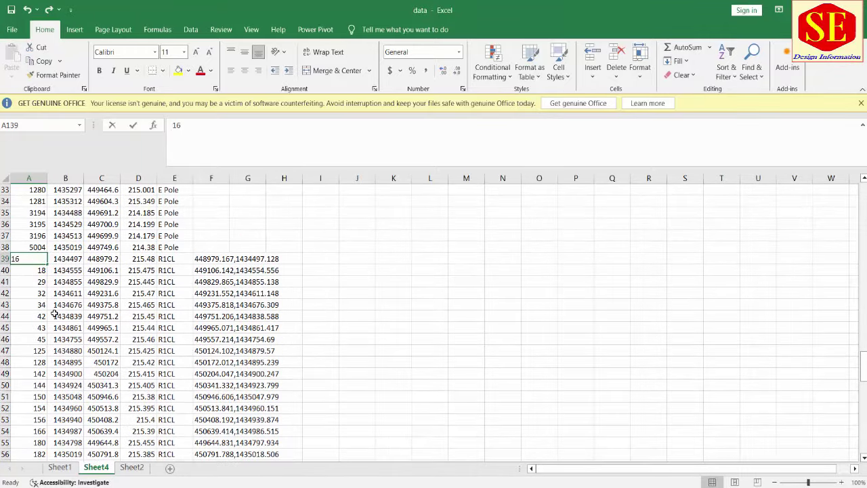
type("4")
key("Return")
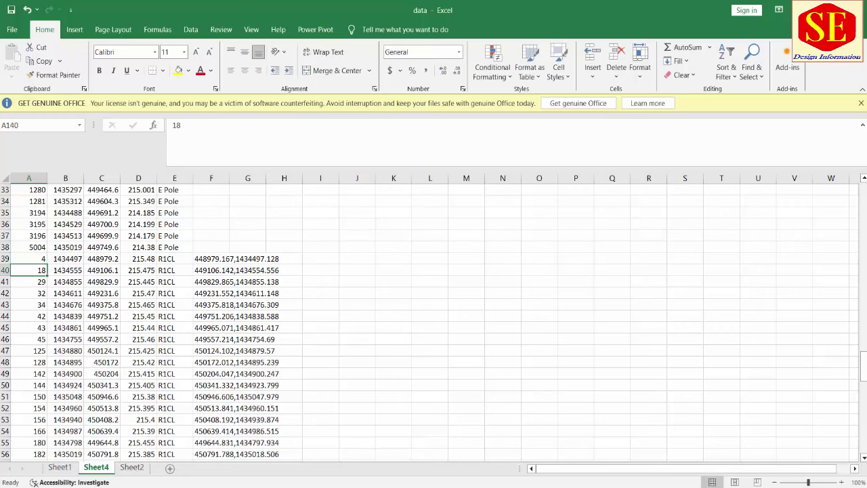
left_click(599, 461)
scroll(410, 333, "down", 5)
Locate point 1817 (R1CL) in the drawing and renumber point 18 as 5 in cell A140
scroll(554, 269, "down", 2)
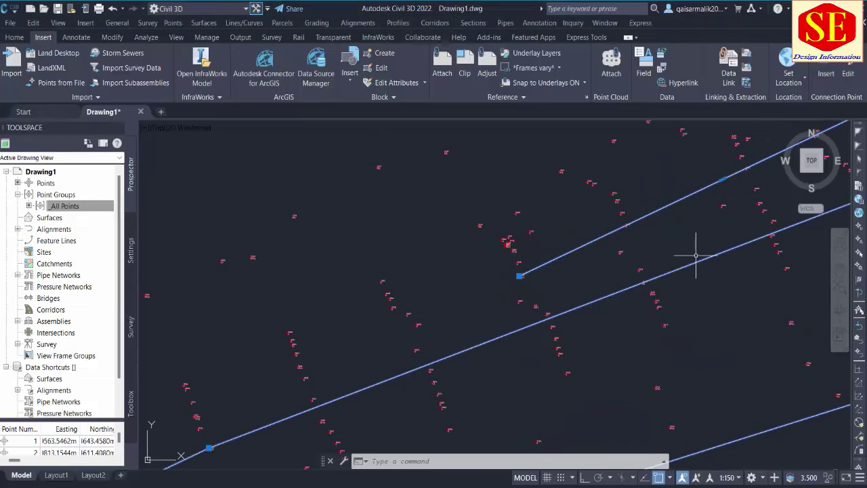
scroll(251, 407, "down", 2)
scroll(508, 277, "up", 6)
middle_click_drag(501, 248, 456, 249)
scroll(457, 248, "up", 2)
scroll(486, 210, "up", 2)
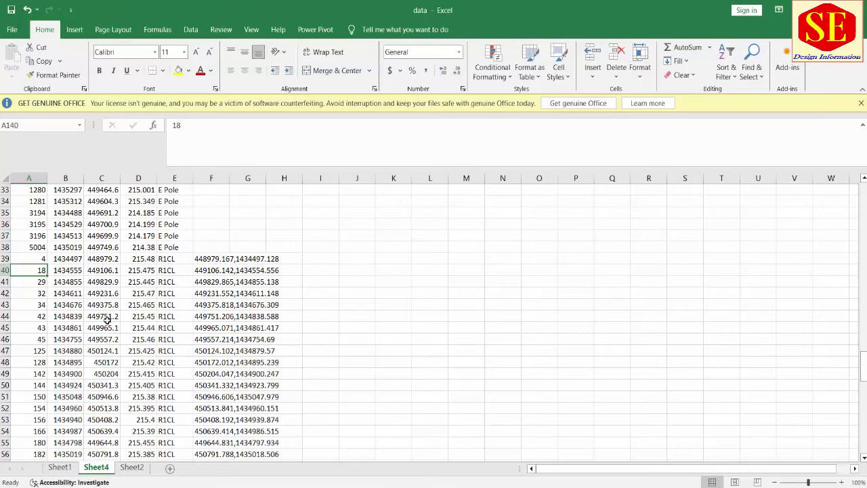
type("5")
key("Return")
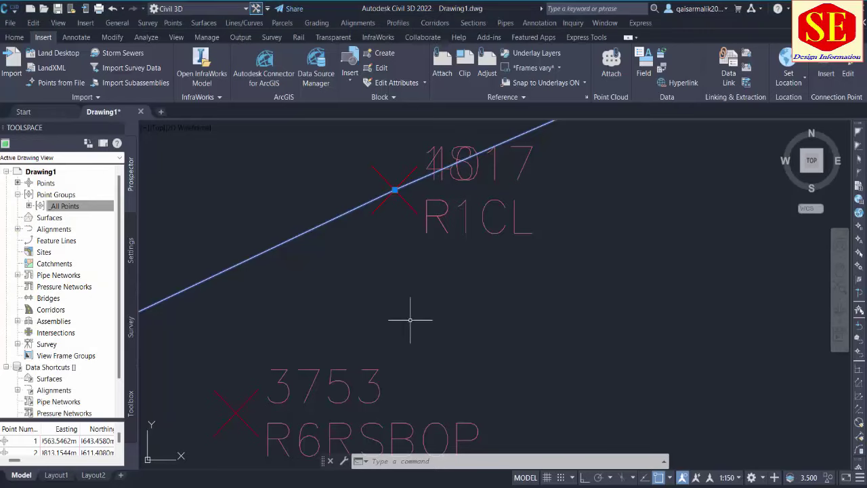
Pan and zoom along the centreline to find R1CL point 32
scroll(407, 319, "down", 5)
mouse_move(562, 242)
middle_mouse_down()
mouse_move(432, 328)
mouse_move(426, 257)
middle_mouse_up()
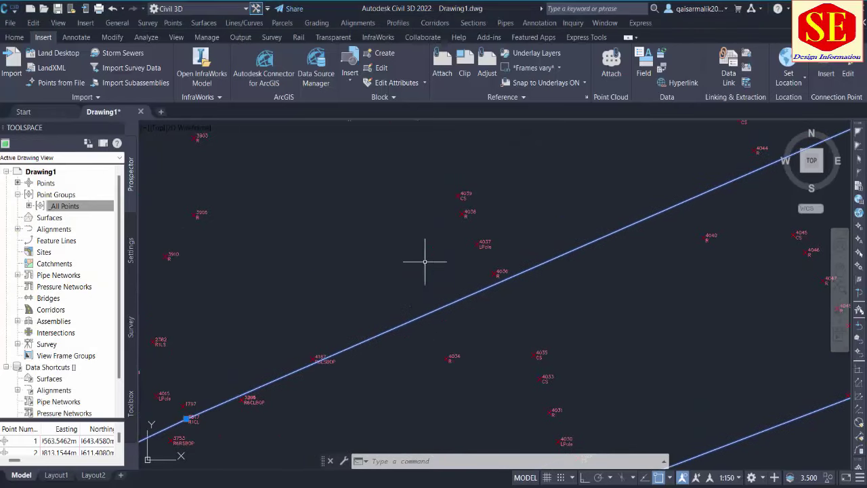
scroll(426, 258, "down", 3)
scroll(553, 258, "up", 2)
scroll(596, 230, "up", 2)
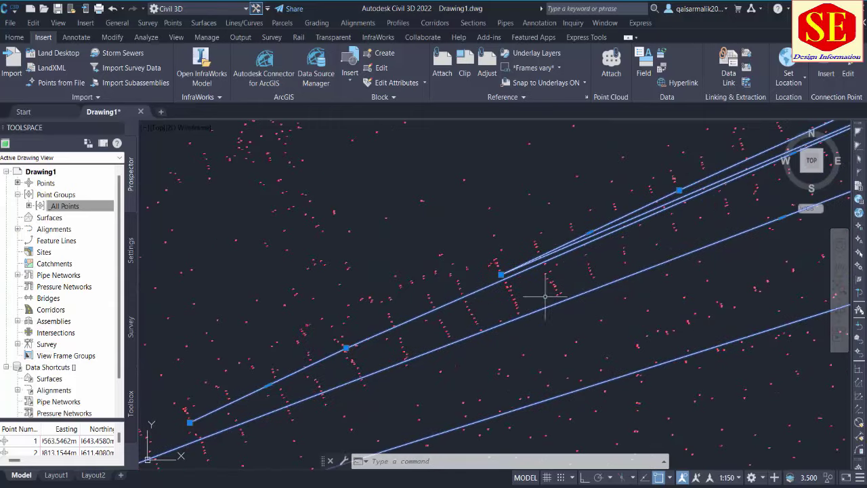
scroll(529, 265, "up", 2)
scroll(500, 254, "up", 2)
scroll(500, 254, "up", 2)
scroll(581, 242, "up", 2)
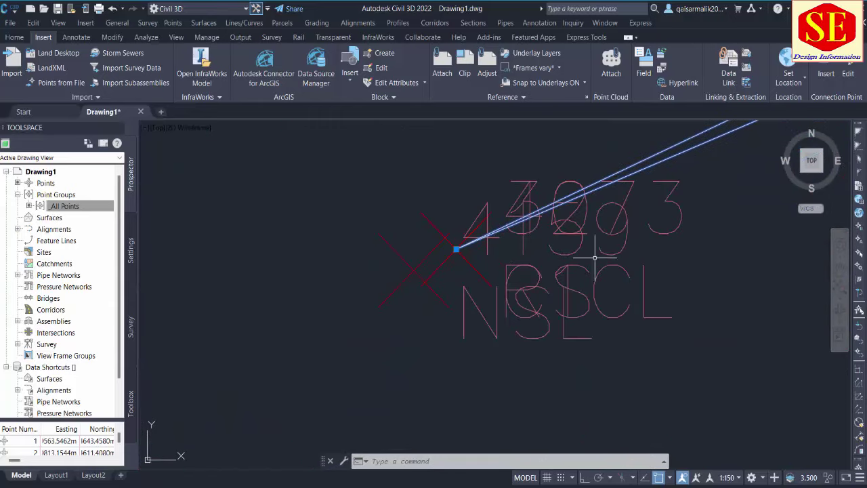
scroll(641, 298, "up", 2)
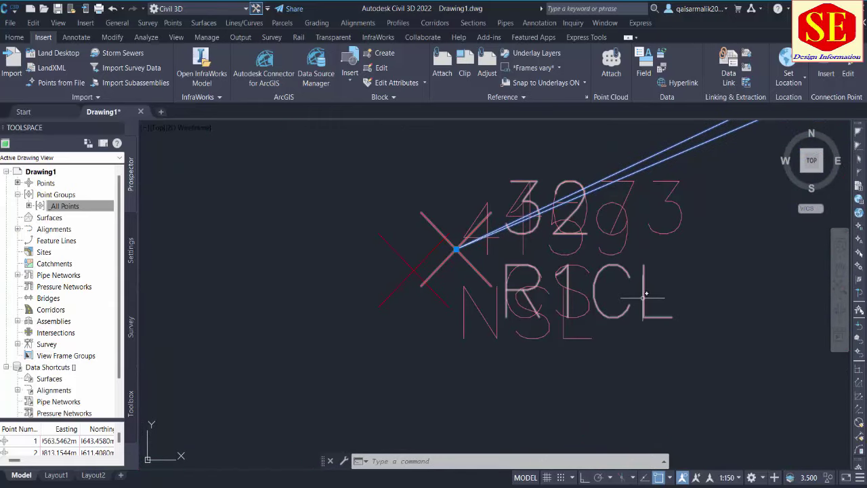
Change point number 32 to 6 in Excel cell A142
key("alt+Tab")
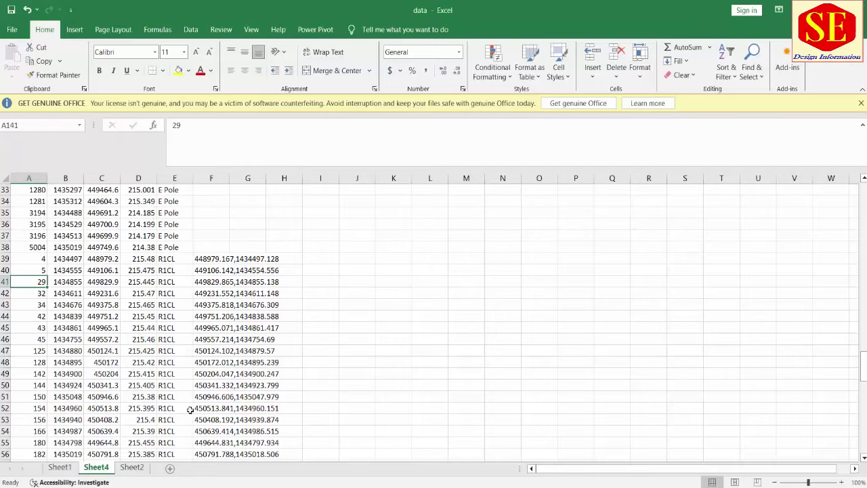
left_click(48, 296)
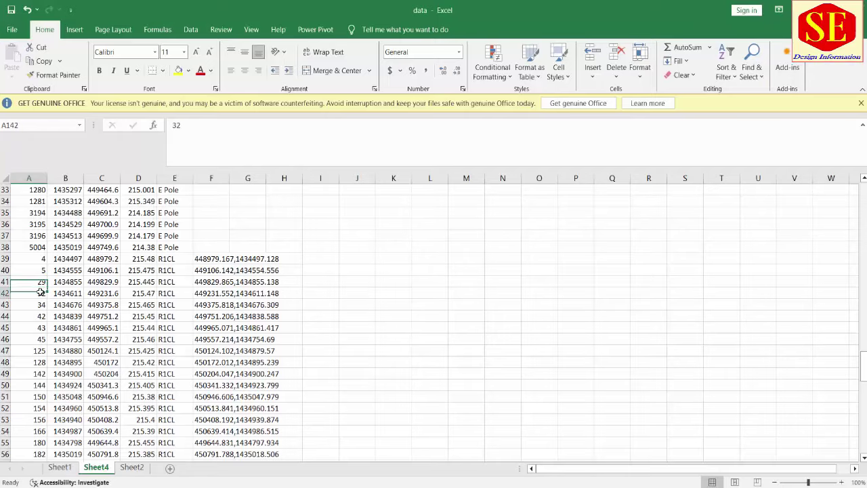
type("6")
key("Return")
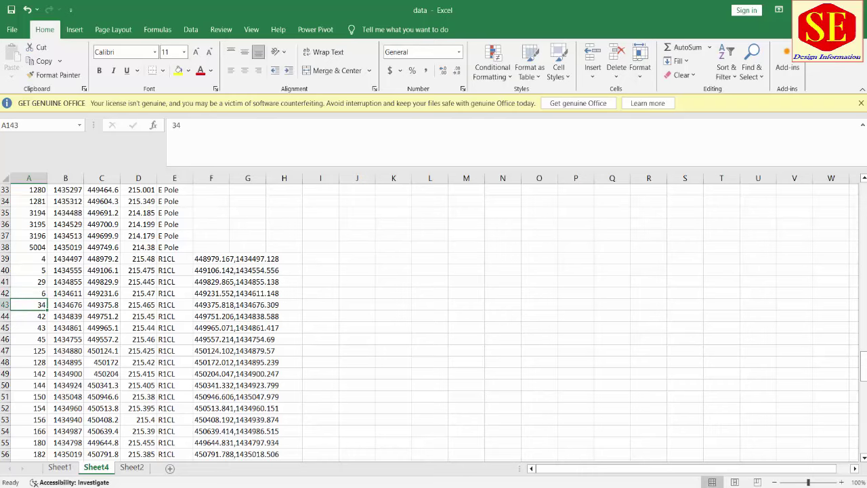
Recheck the drawing, following the centreline toward the next point
key("alt+Tab")
scroll(426, 342, "down", 3)
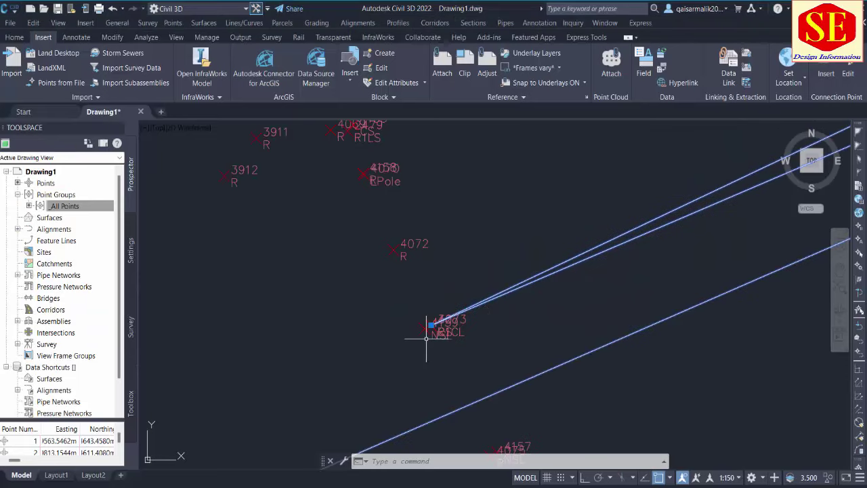
scroll(427, 339, "down", 3)
scroll(398, 332, "up", 2)
middle_click_drag(398, 332, 269, 398)
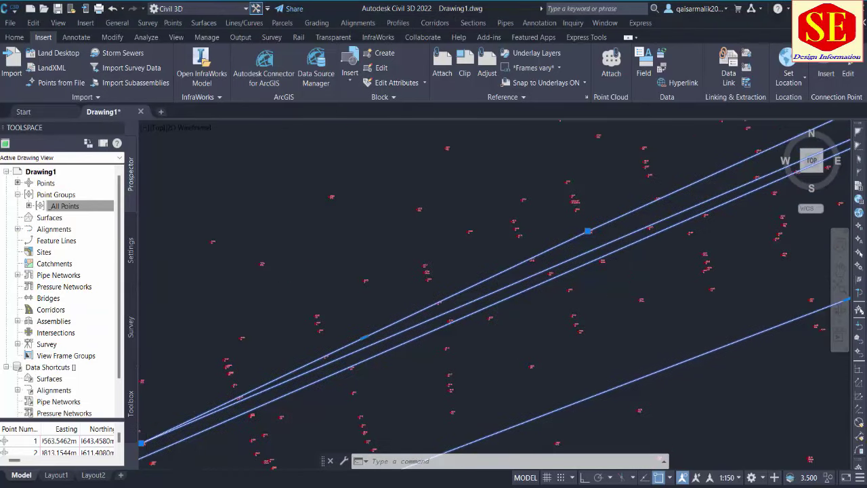
scroll(635, 242, "up", 5)
scroll(577, 248, "up", 4)
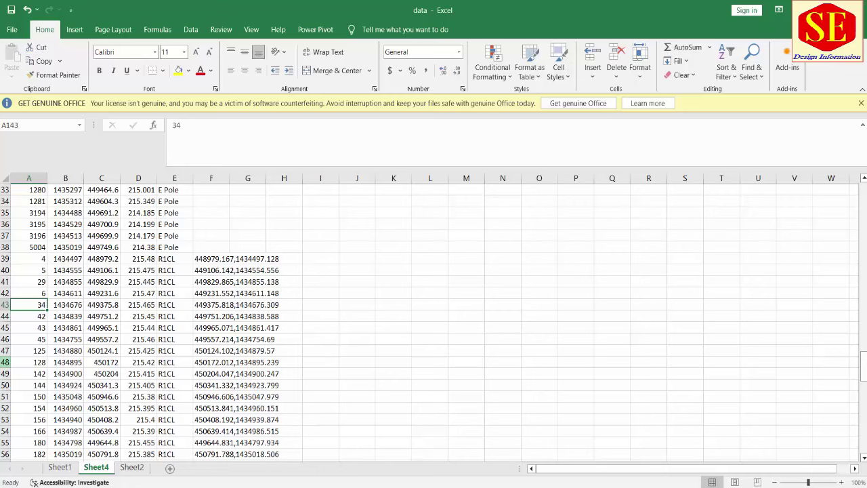
Renumber point 34 as 7 in cell A143 and check it in the drawing
type("7")
key("Return")
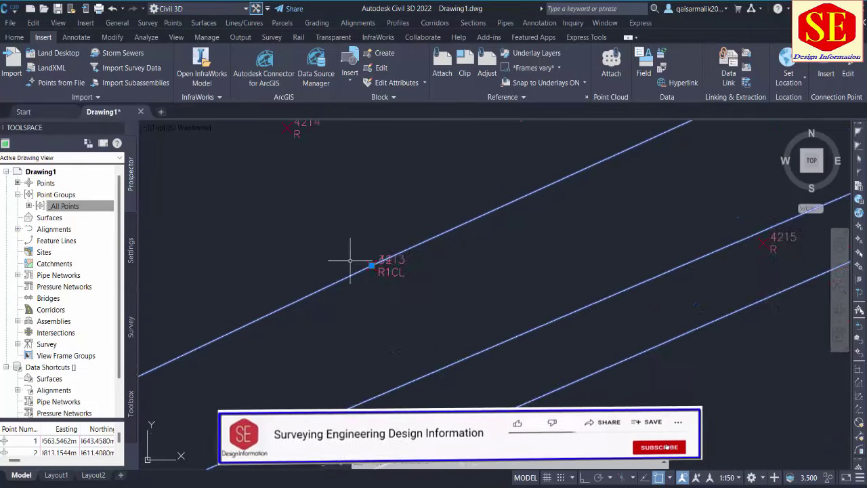
scroll(351, 260, "down", 2)
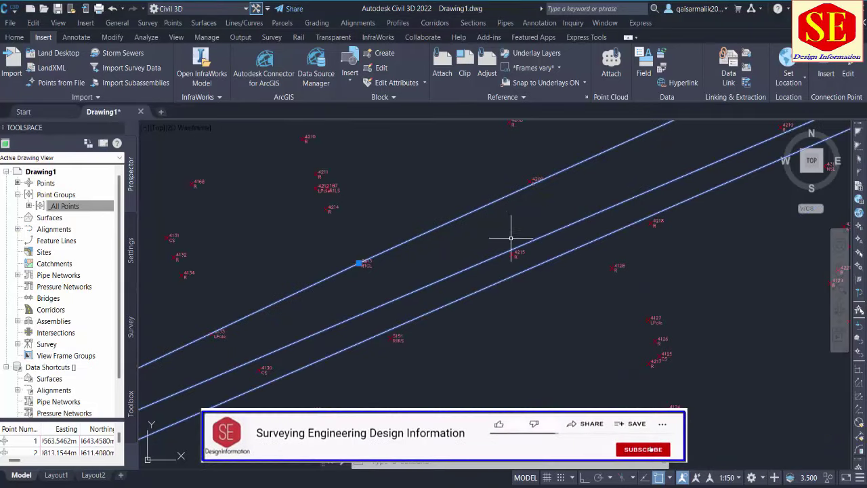
scroll(511, 237, "down", 2)
scroll(312, 342, "down", 3)
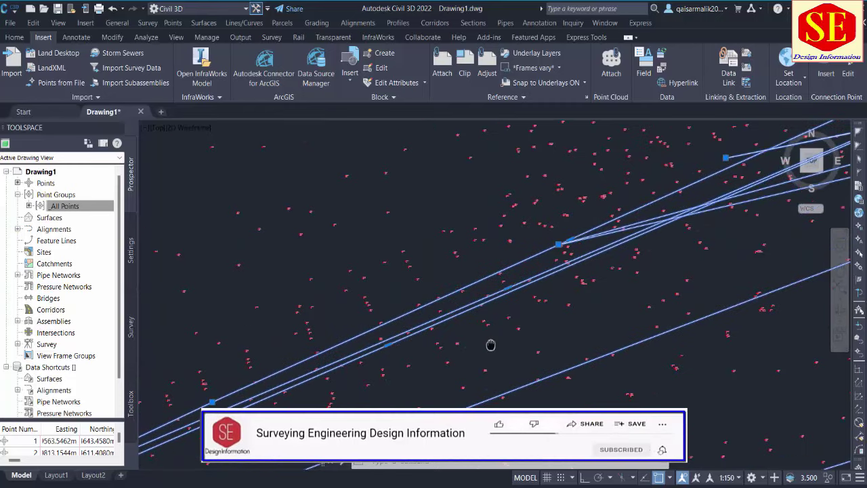
scroll(504, 316, "up", 2)
scroll(484, 353, "up", 1)
scroll(485, 352, "up", 4)
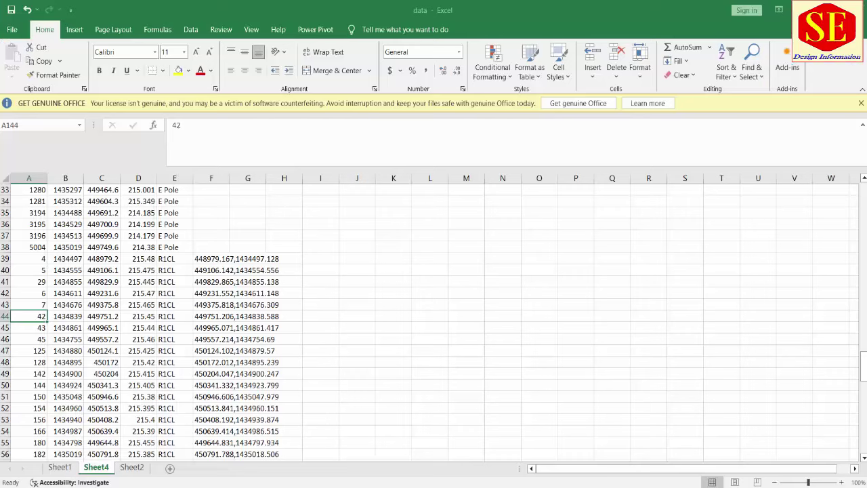
Move down the list to point 45 and pan the drawing to the next point on the line
key("Down")
key("Down")
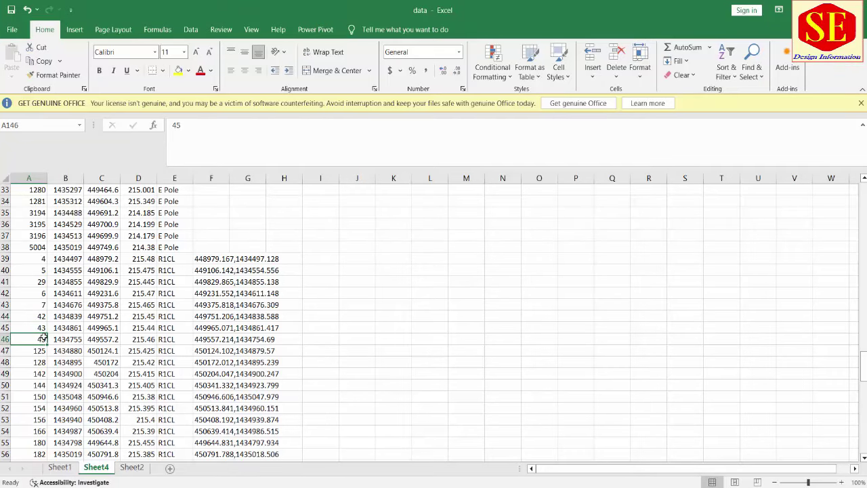
key("Down")
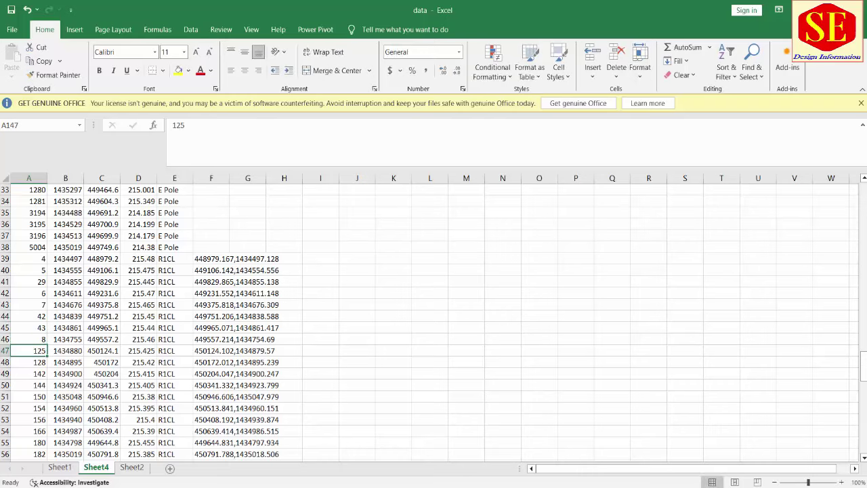
scroll(567, 304, "down", 3)
scroll(658, 300, "down", 2)
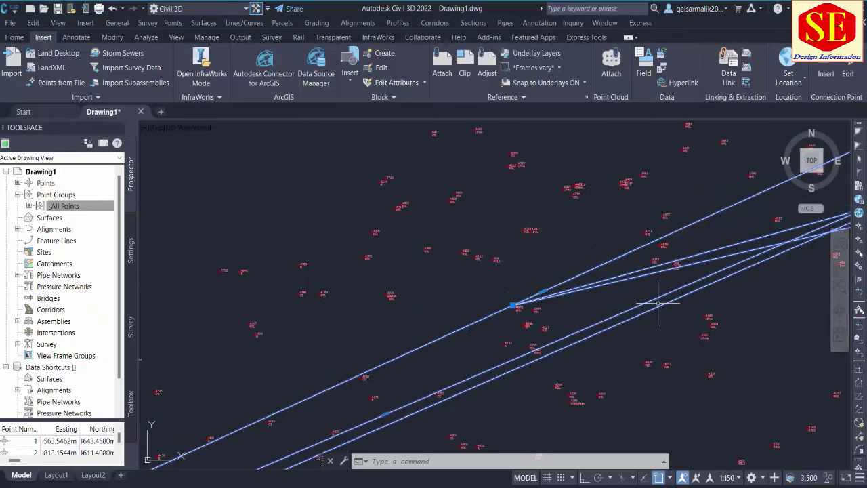
middle_click_drag(658, 300, 284, 385)
middle_click_drag(519, 310, 523, 377)
scroll(480, 291, "up", 3)
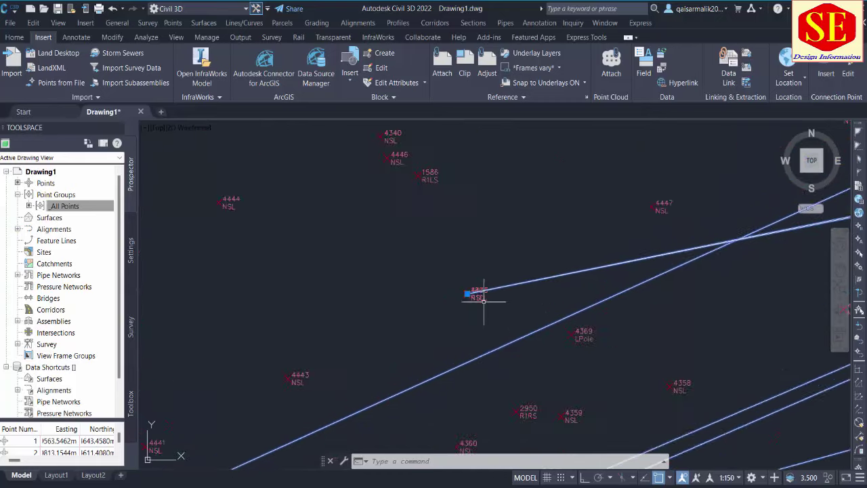
scroll(481, 295, "up", 2)
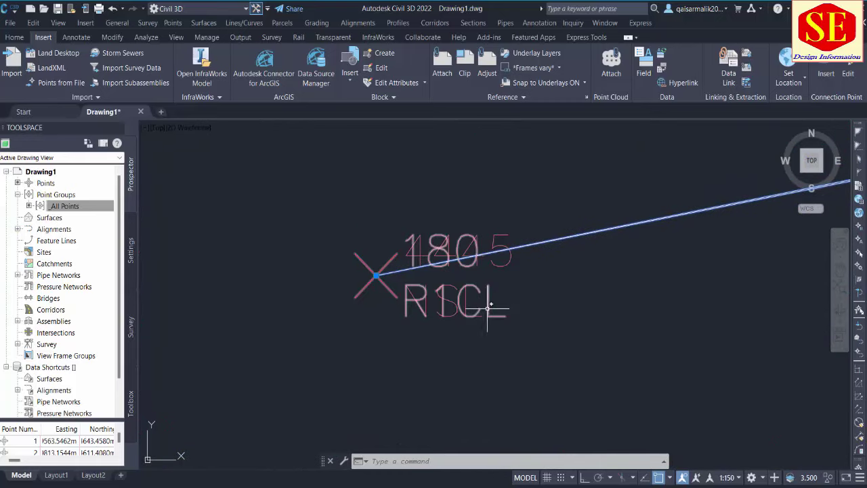
Renumber point 180 as 9 in cell A155
key("alt+Tab")
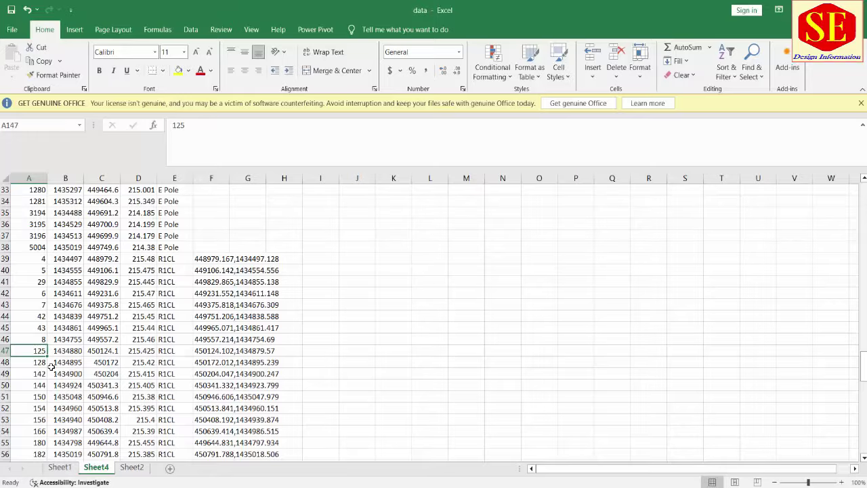
scroll(34, 379, "down", 3)
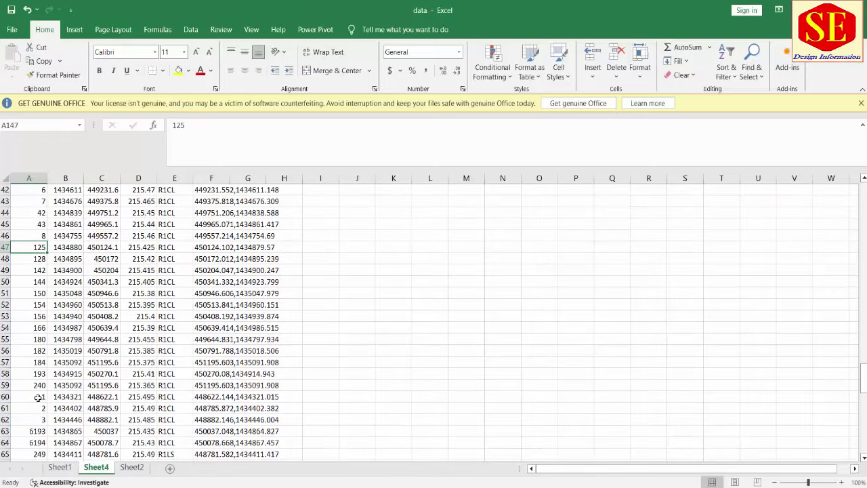
scroll(34, 347, "down", 1)
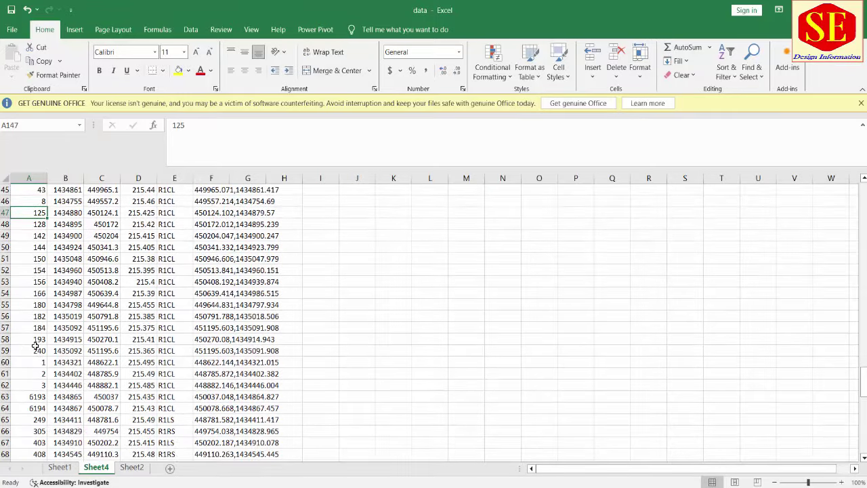
left_click(30, 258)
left_click(34, 304)
type("9")
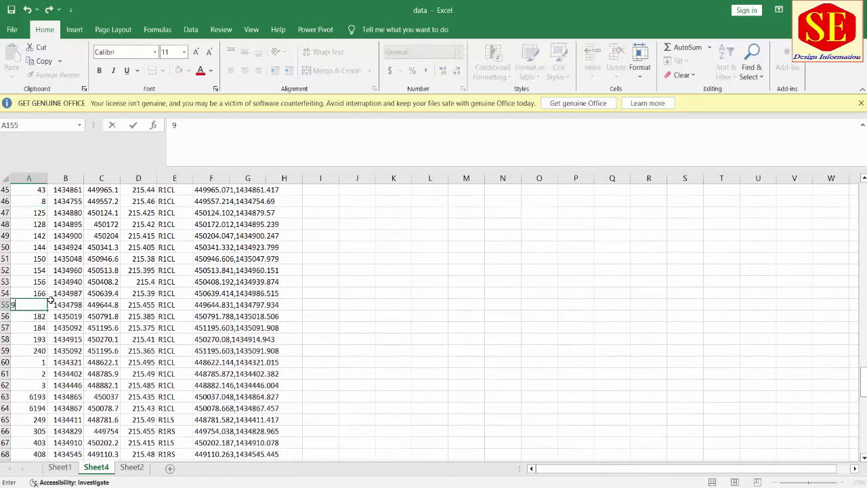
key("Return")
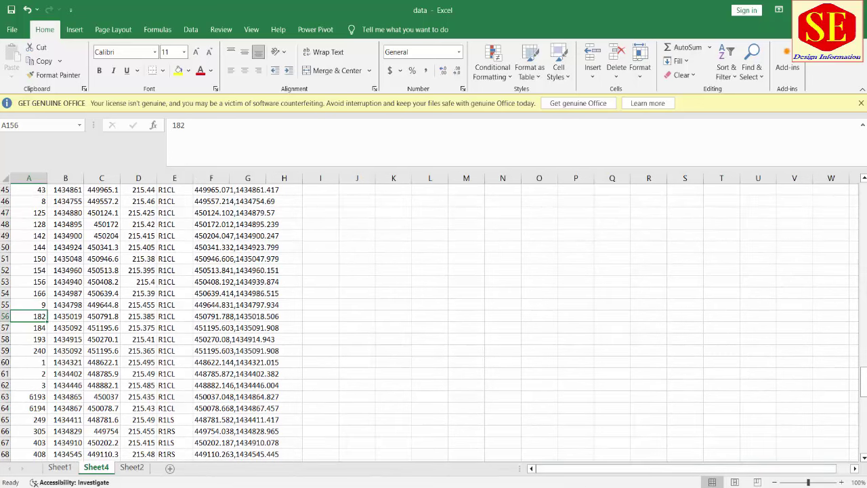
scroll(398, 378, "down", 3)
scroll(384, 319, "down", 2)
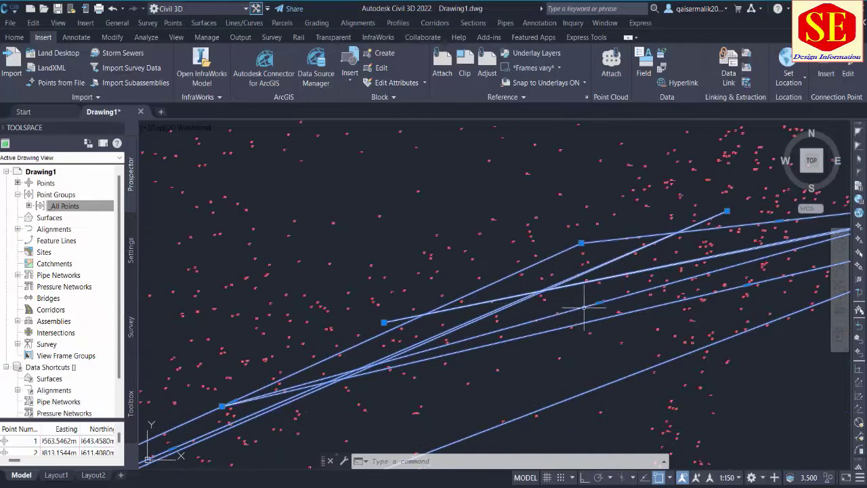
Check the first centreline vertex in Civil 3D and renumber its R1CL row to 10
scroll(579, 242, "up", 3)
scroll(596, 265, "up", 2)
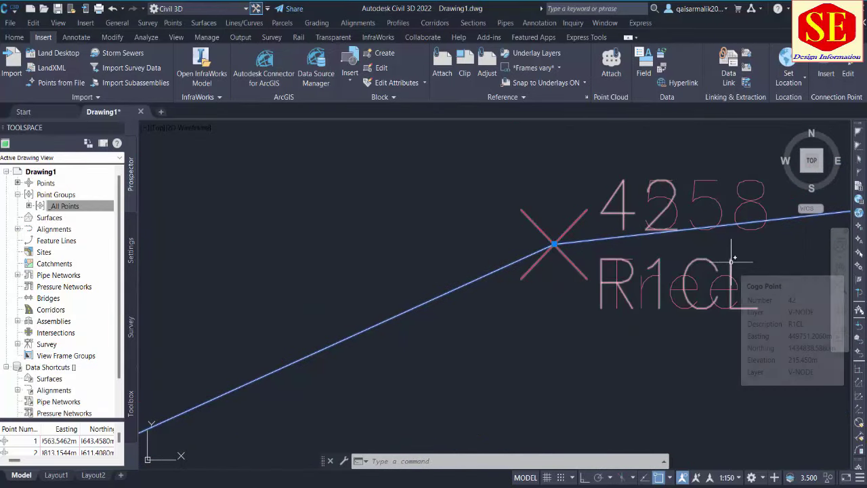
key("alt+Tab")
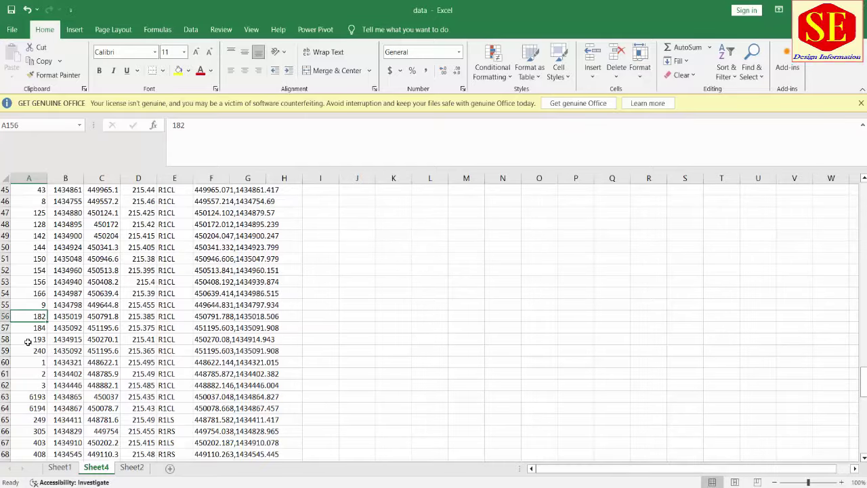
scroll(28, 341, "up", 7)
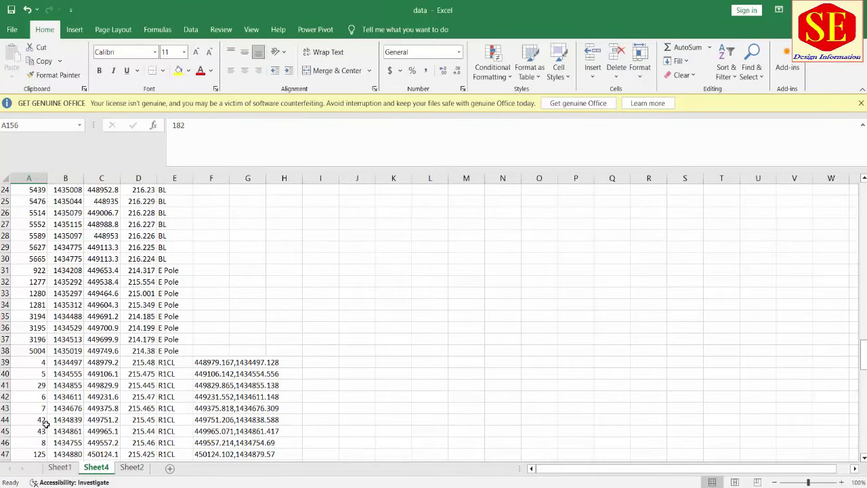
type("10")
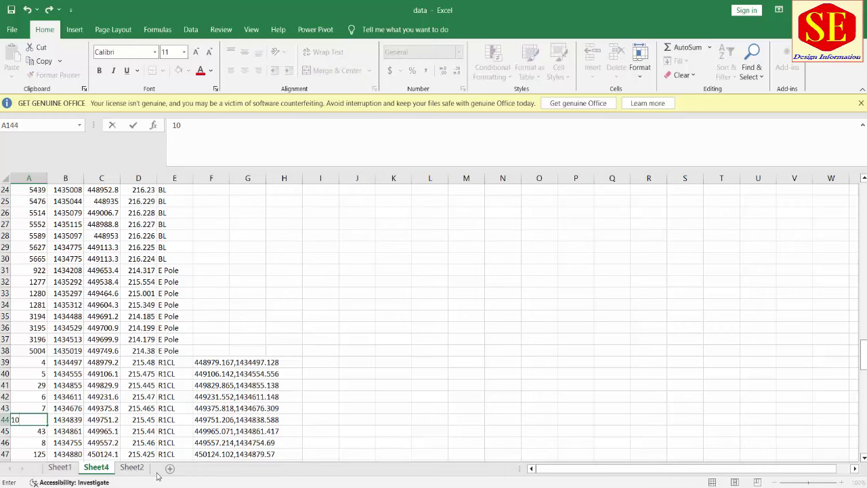
key("Return")
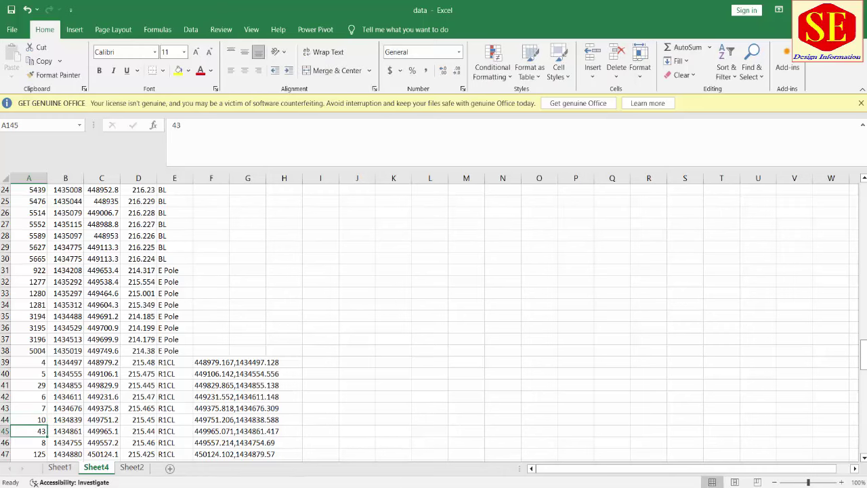
Renumber R1CL point 29, the next vertex along the polyline, to 11
scroll(442, 319, "down", 3)
scroll(490, 330, "down", 3)
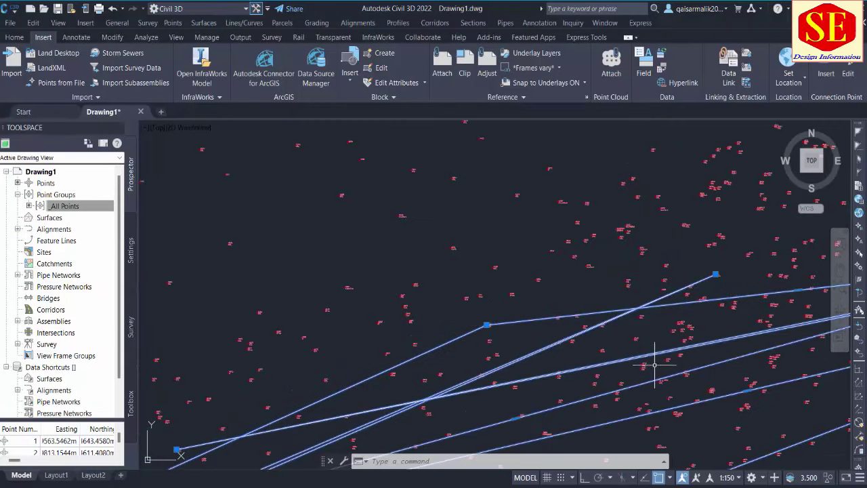
scroll(507, 271, "up", 5)
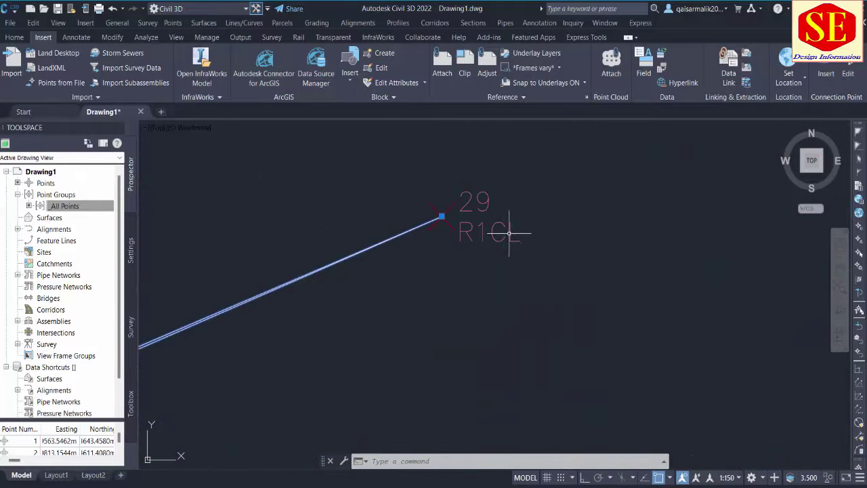
key("alt+Tab")
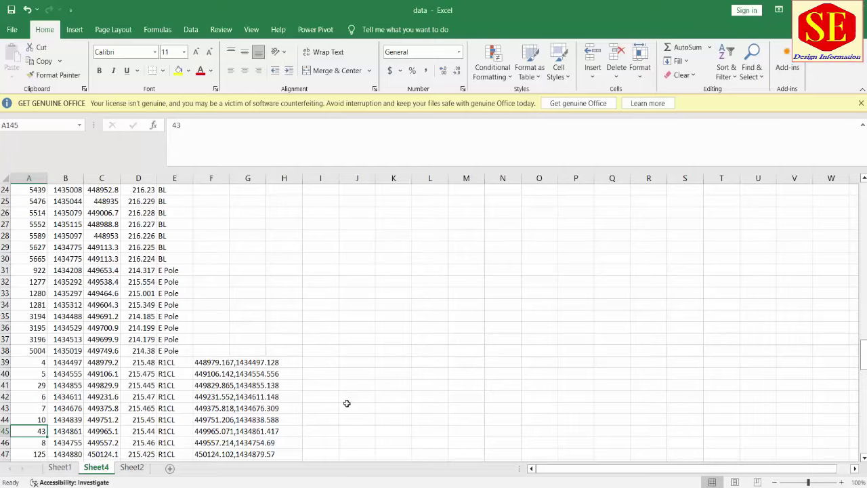
scroll(284, 359, "down", 3)
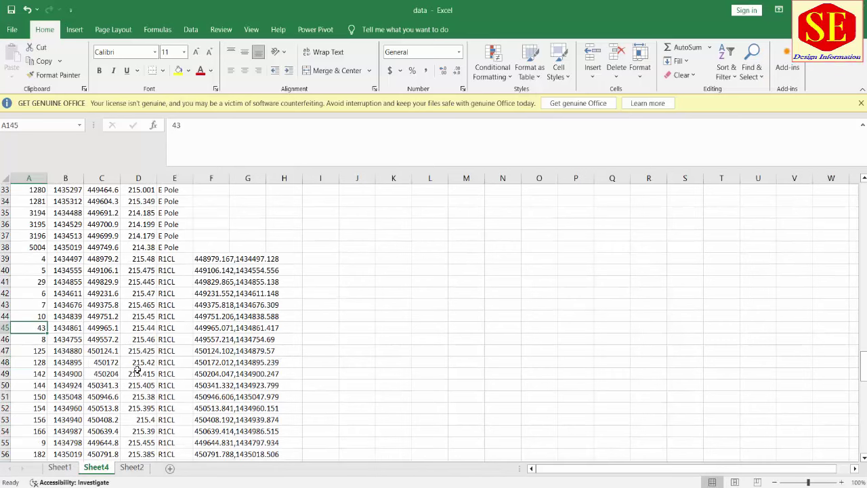
scroll(137, 369, "down", 2)
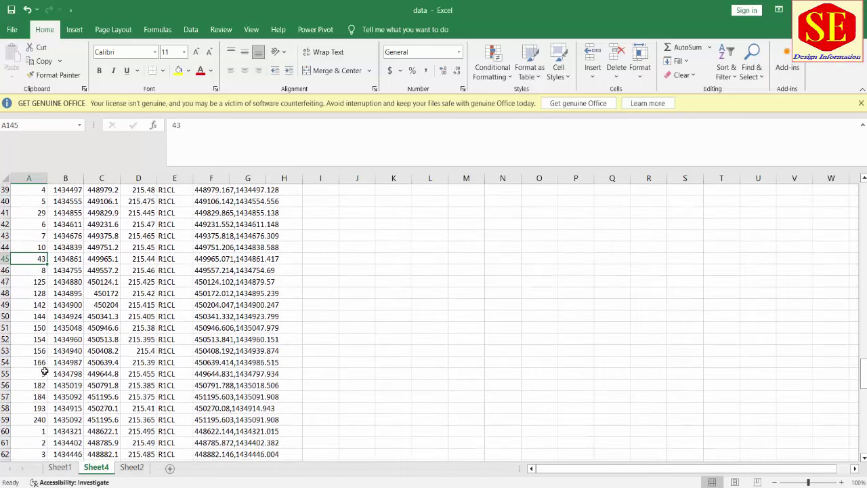
left_click(43, 237)
key("Up")
key("Up")
type("11")
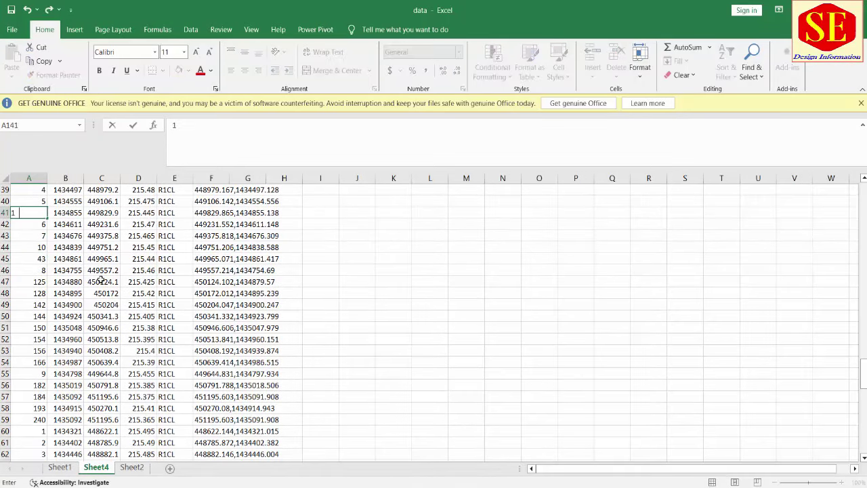
key("Return")
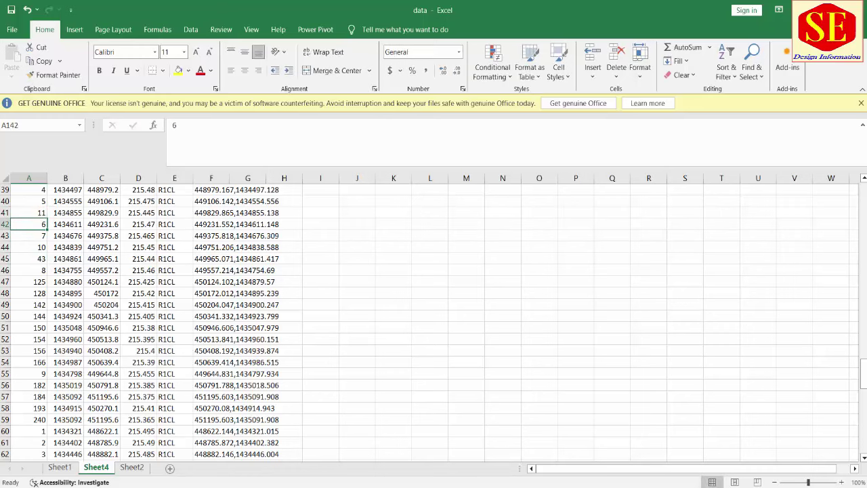
Follow the polyline to the next vertex and renumber point 43 to 12
scroll(401, 324, "down", 5)
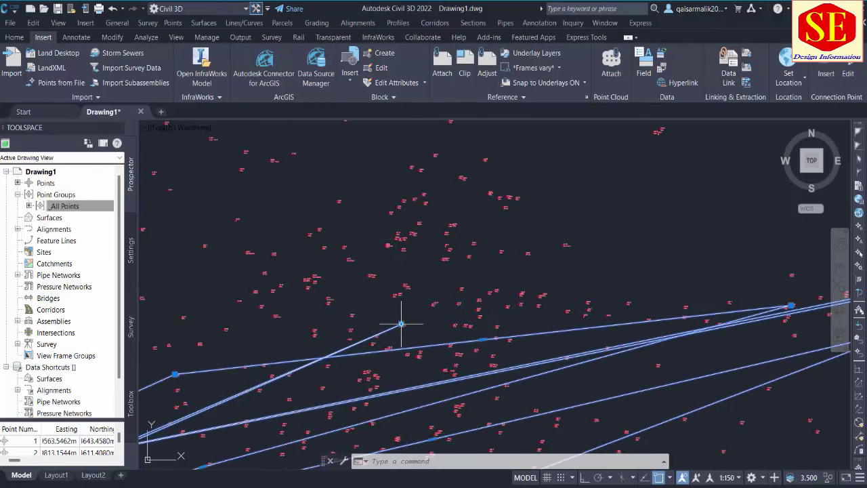
scroll(536, 360, "up", 1)
scroll(494, 281, "up", 1)
scroll(716, 271, "up", 1)
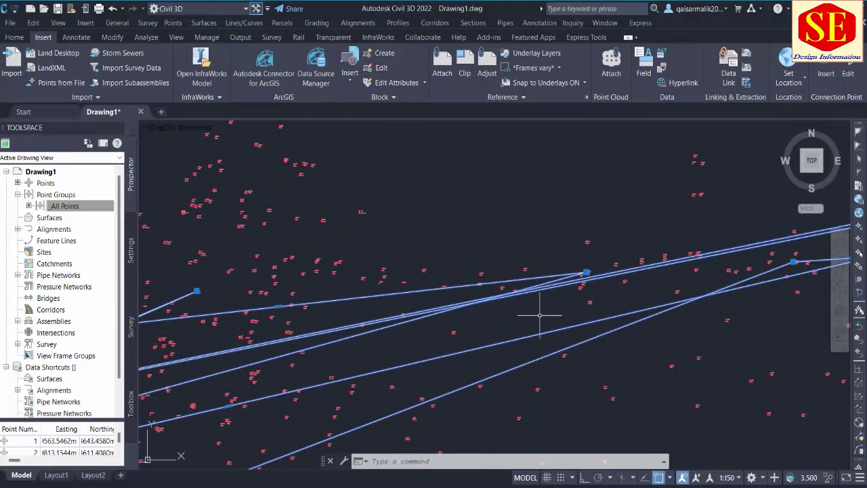
scroll(538, 309, "up", 2)
scroll(593, 274, "up", 3)
scroll(573, 291, "up", 2)
scroll(557, 312, "up", 2)
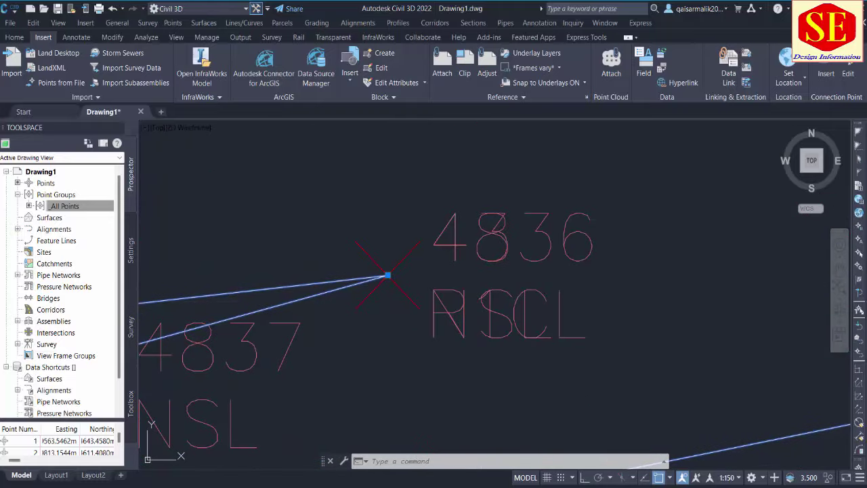
key("alt+Tab")
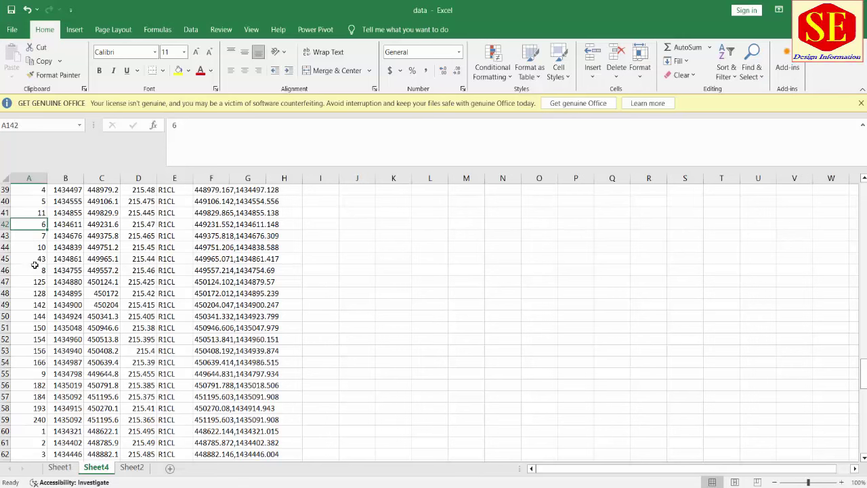
left_click(38, 258)
type("12")
key("Return")
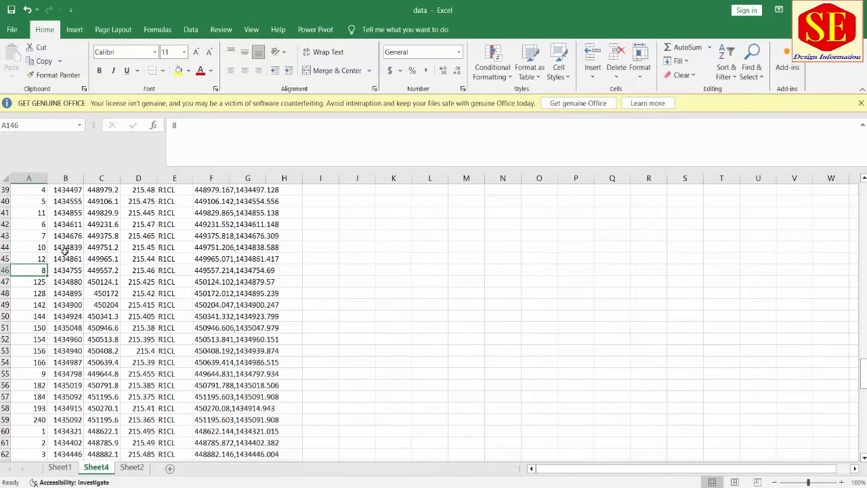
Confirm the following vertex in the drawing and renumber point 6193 to 13
key("alt+Tab")
scroll(455, 325, "down", 5)
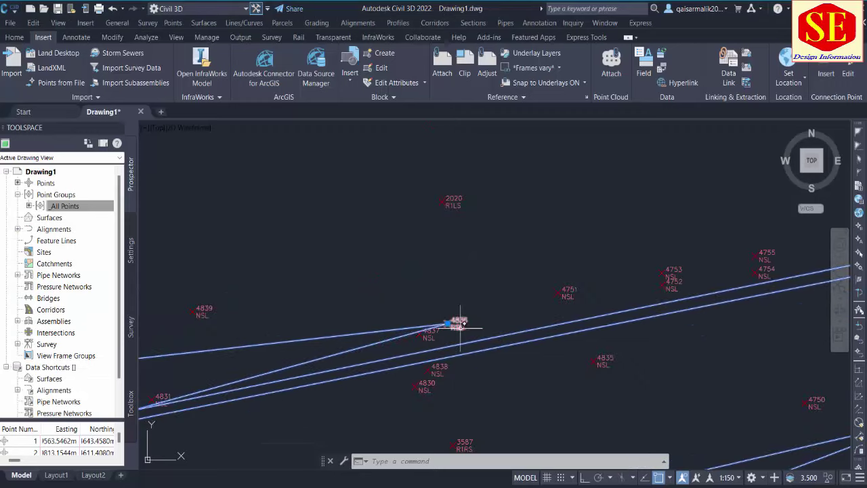
scroll(314, 331, "up", 1)
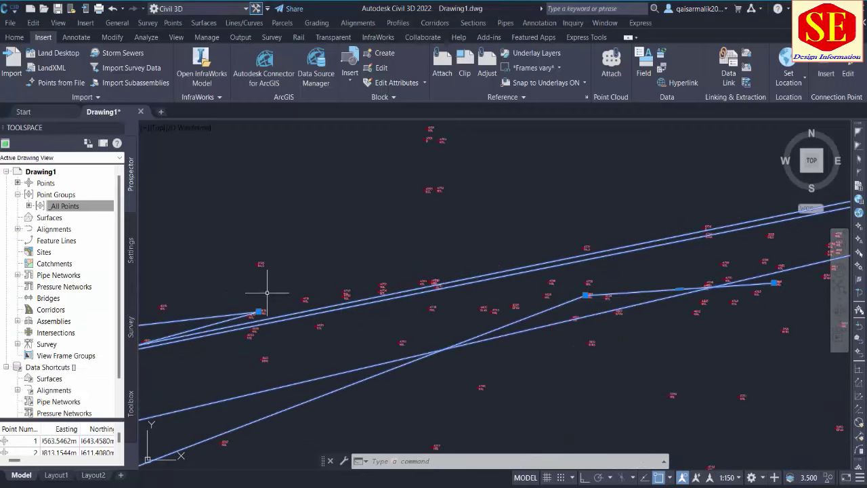
scroll(590, 295, "up", 5)
scroll(597, 291, "up", 4)
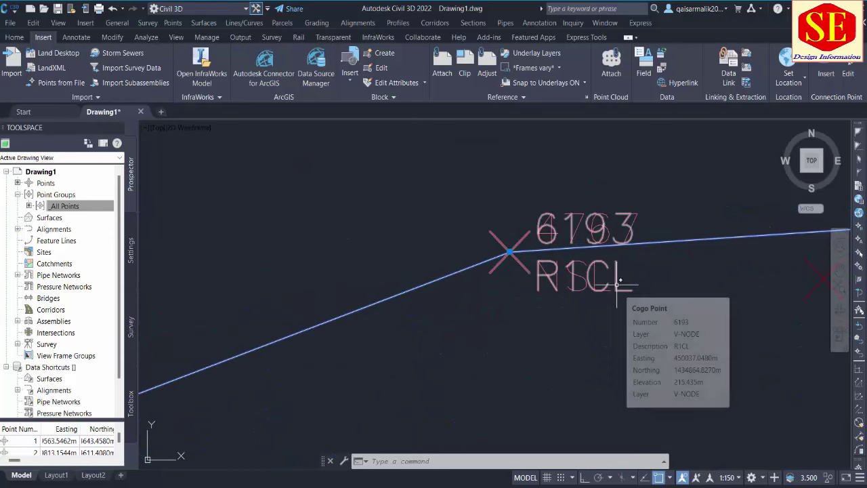
key("alt+Tab")
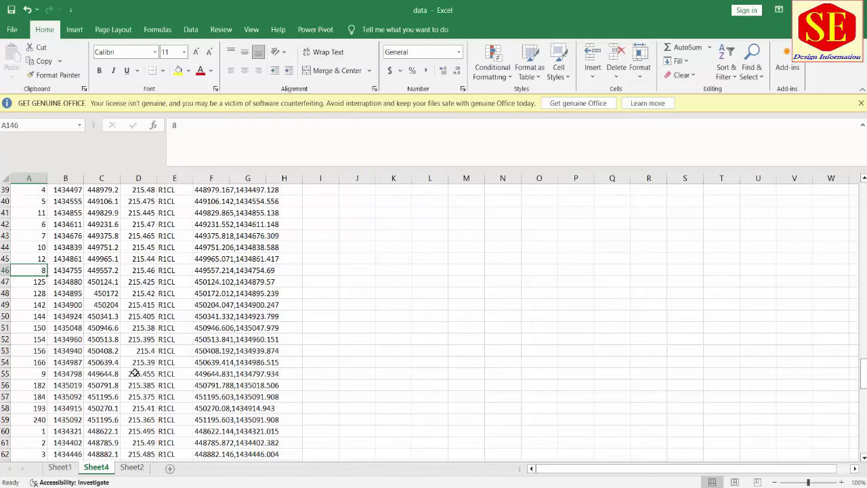
scroll(53, 318, "down", 6)
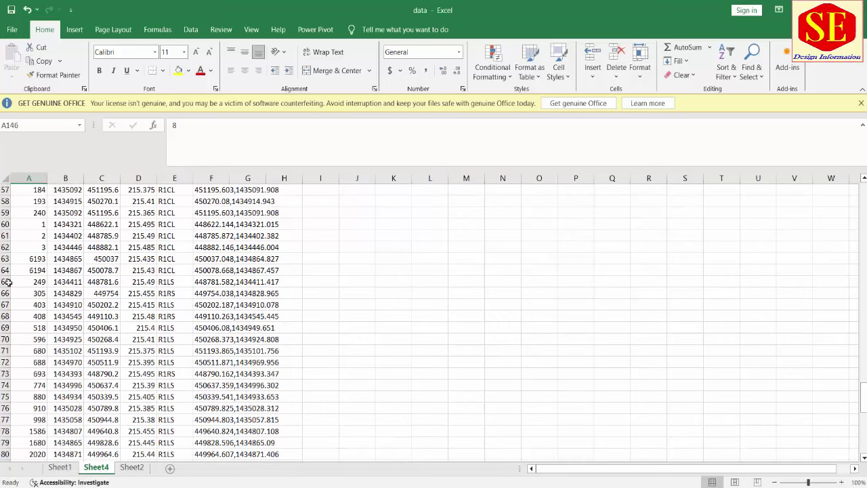
left_click(29, 230)
left_click(37, 259)
scroll(152, 327, "up", 5)
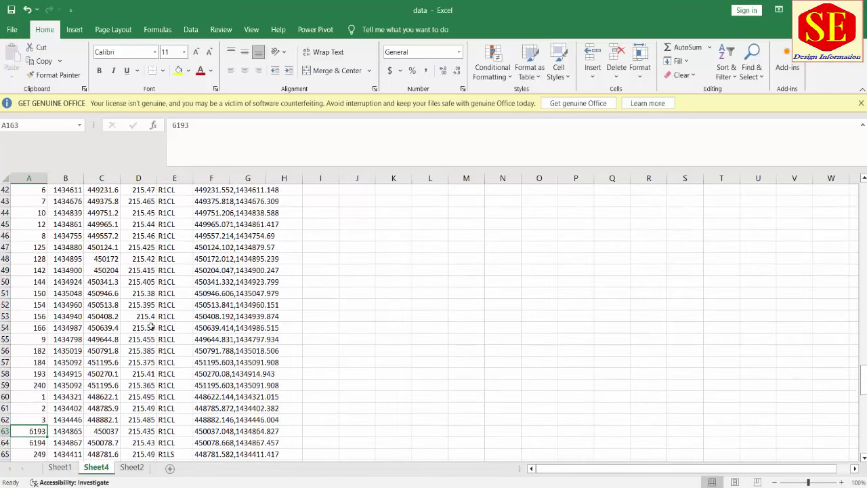
type("1")
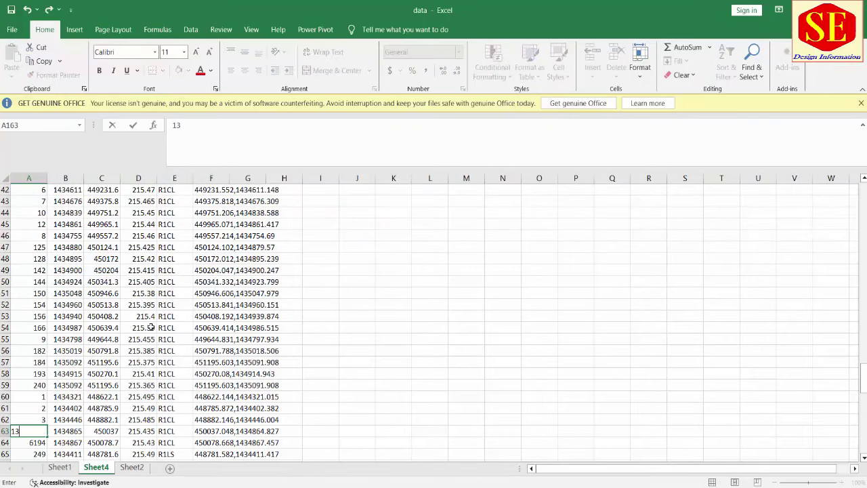
key("Return")
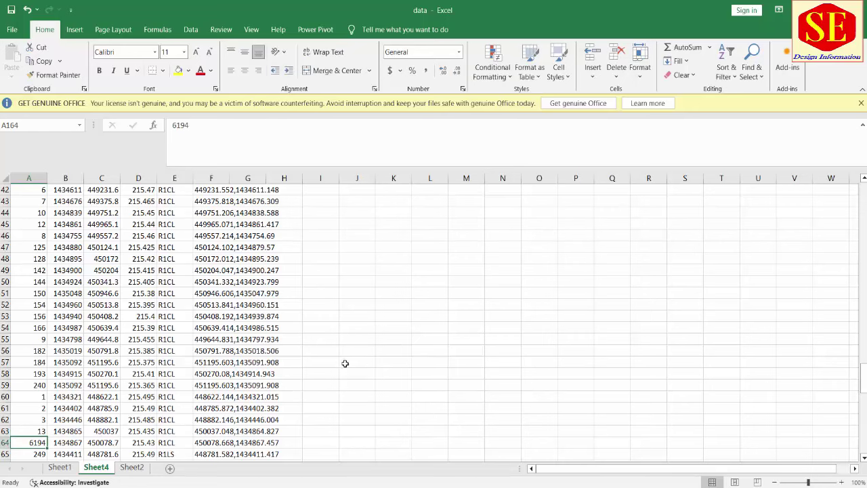
scroll(176, 319, "up", 3)
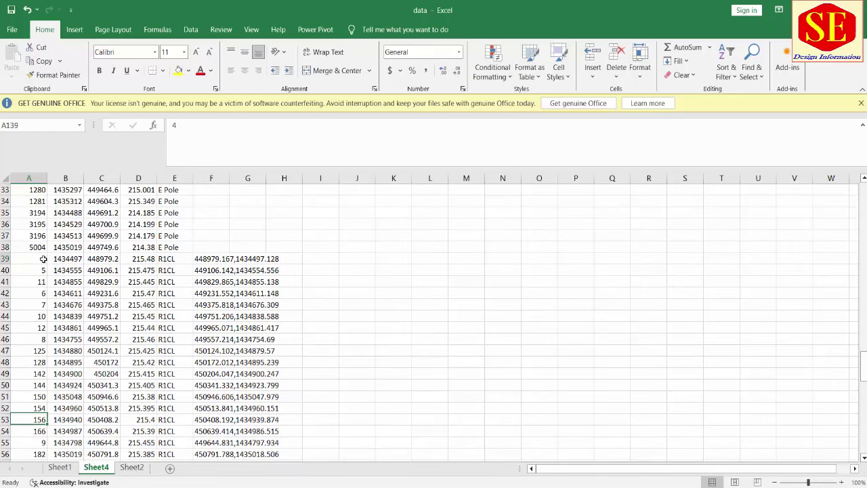
Sort the R1CL rows by point number ascending and check the joined coordinate formula
mouse_move(34, 259)
left_mouse_down()
mouse_move(169, 278)
mouse_move(193, 455)
mouse_move(171, 441)
left_mouse_up()
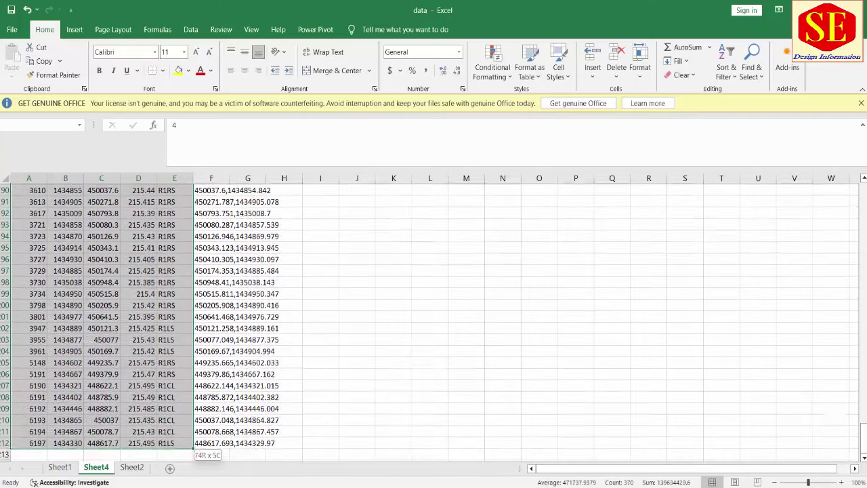
right_click(152, 370)
mouse_move(176, 250)
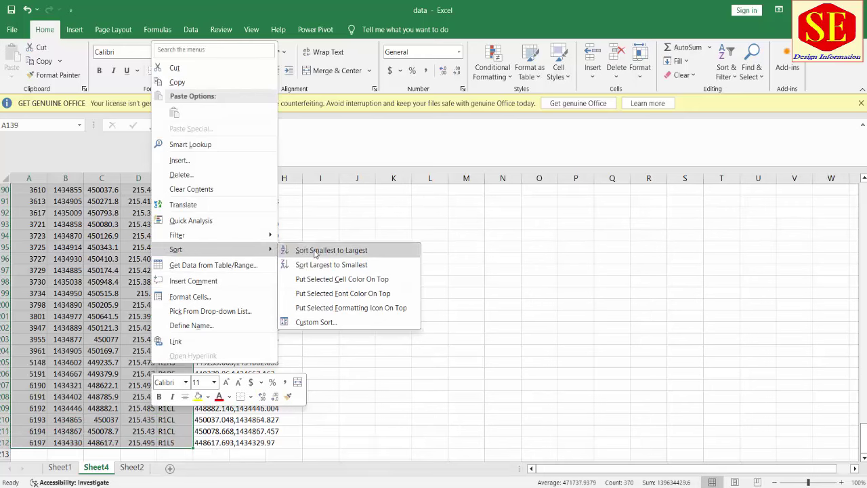
left_click(314, 251)
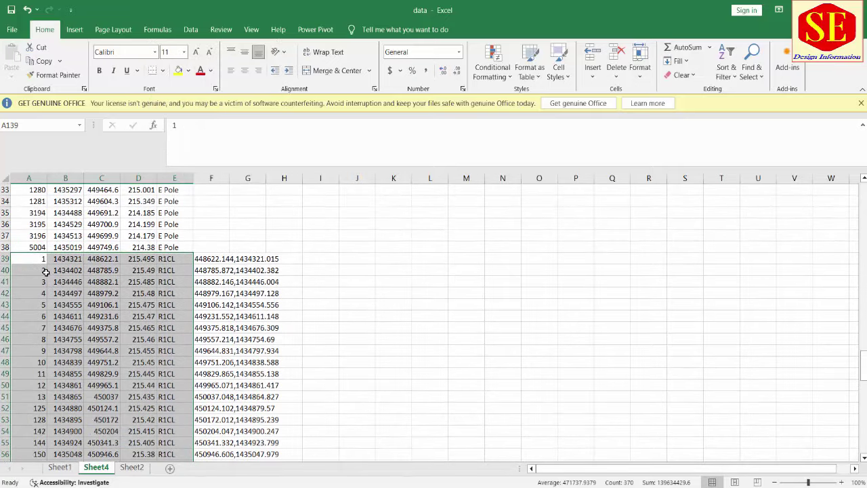
left_click(42, 256)
left_click(37, 282)
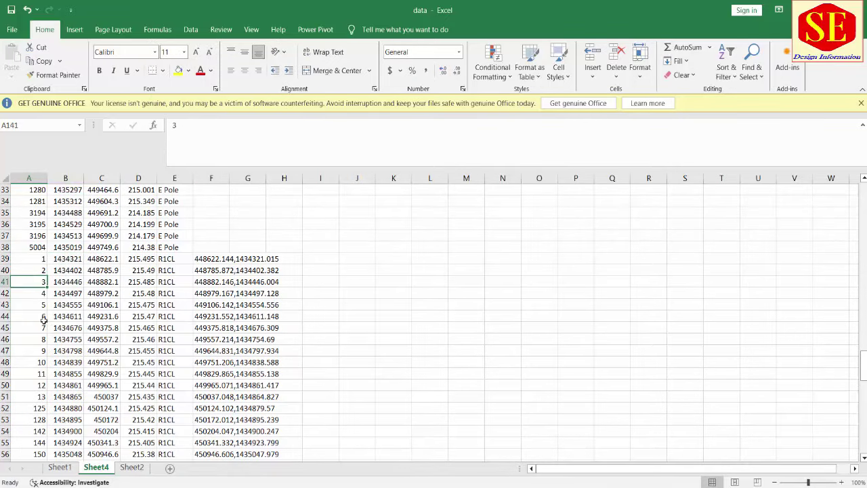
left_click(42, 398)
left_click(213, 258)
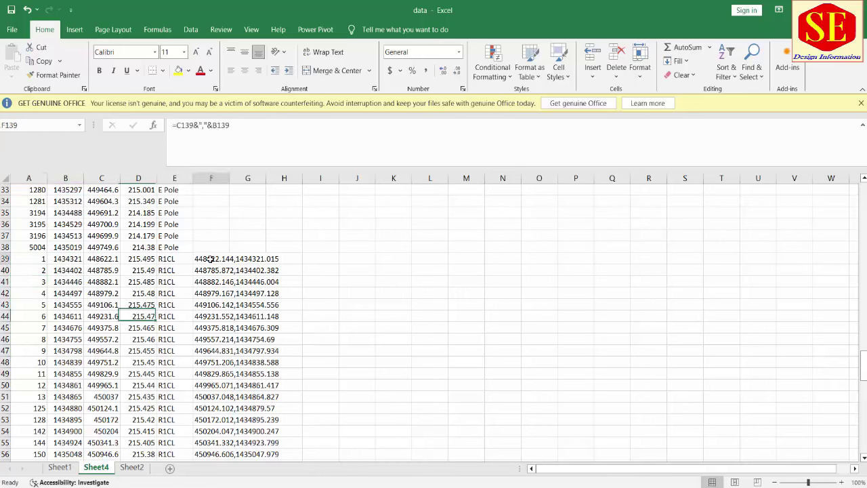
double_click(213, 258)
key("Escape")
Copy the coordinate strings in F39:F51 for points 1 to 13
left_click_drag(213, 258, 211, 397)
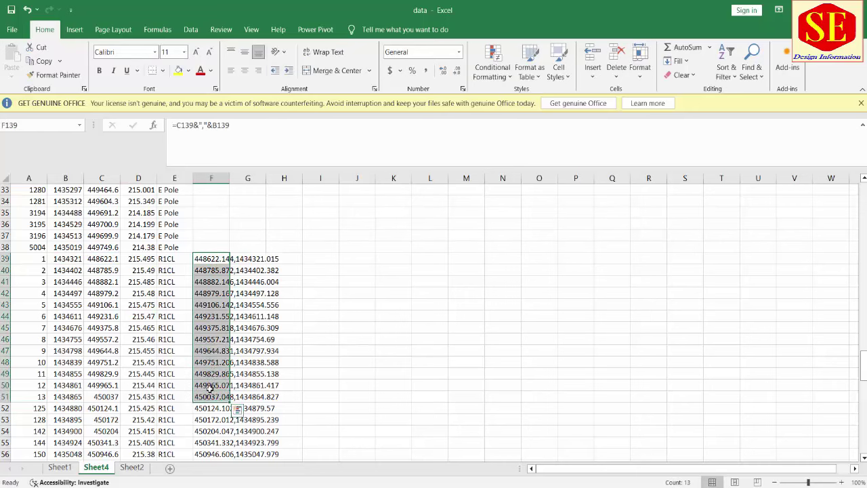
right_click(210, 397)
left_click(230, 124)
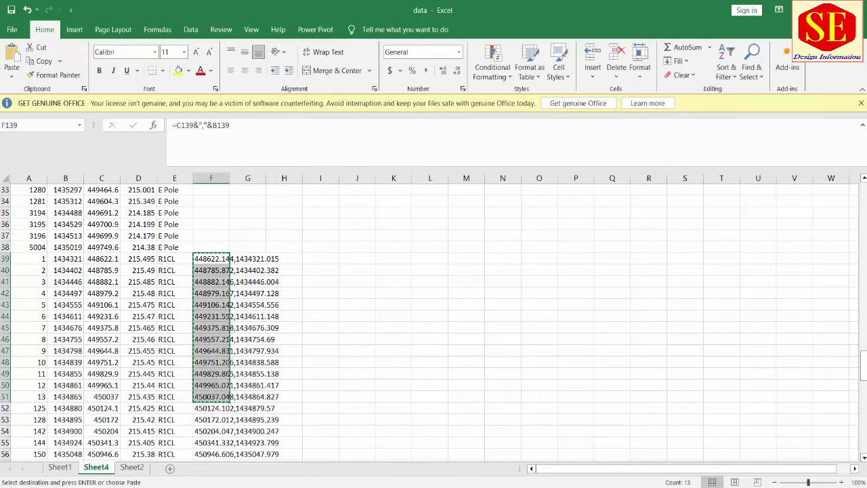
key("alt+Tab")
Erase the old white linework with the E command
scroll(513, 238, "down", 3)
scroll(511, 239, "down", 2)
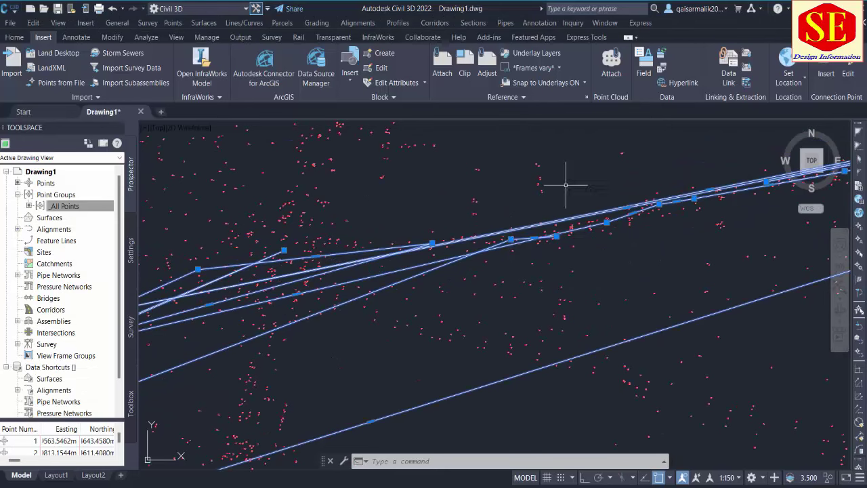
key("Escape")
scroll(502, 288, "down", 2)
scroll(475, 290, "up", 1)
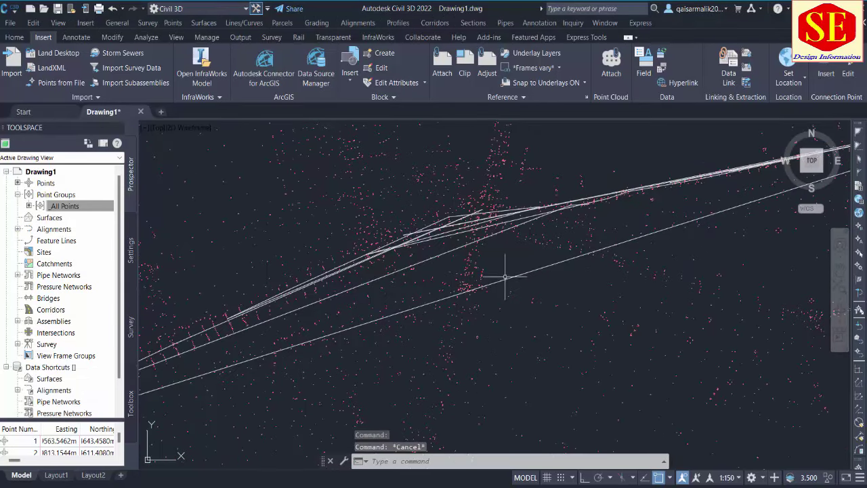
left_click(505, 278)
type("E")
key("Return")
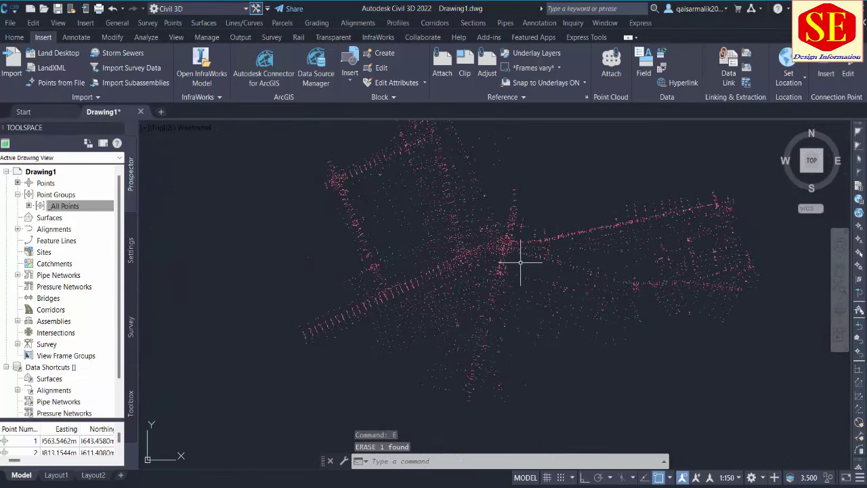
type("pl")
Draw a polyline by pasting the copied coordinates into the PL command prompt
key("Return")
right_click(501, 462)
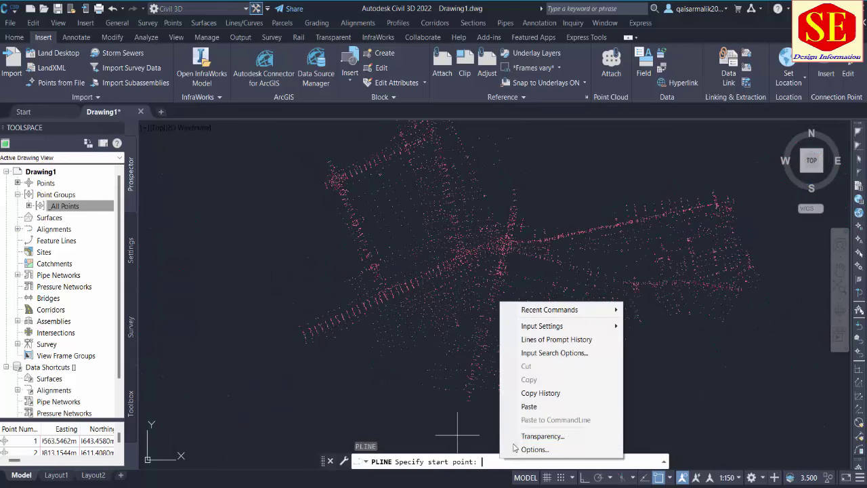
left_click(528, 406)
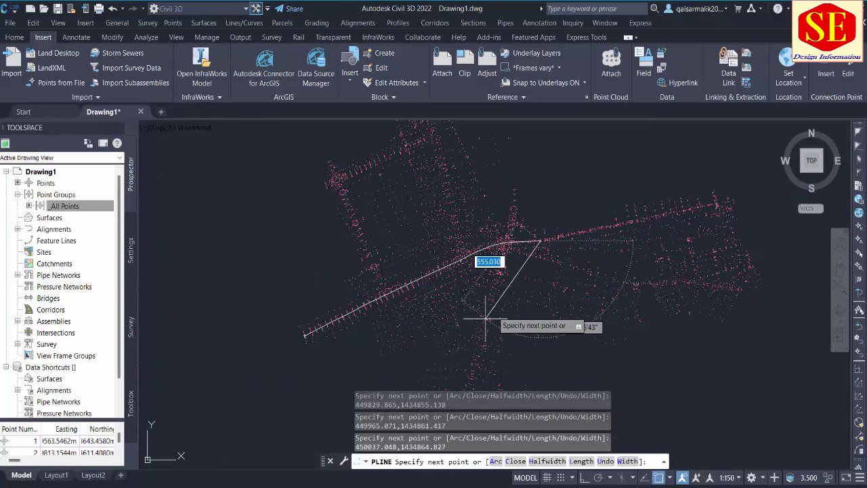
key("Escape")
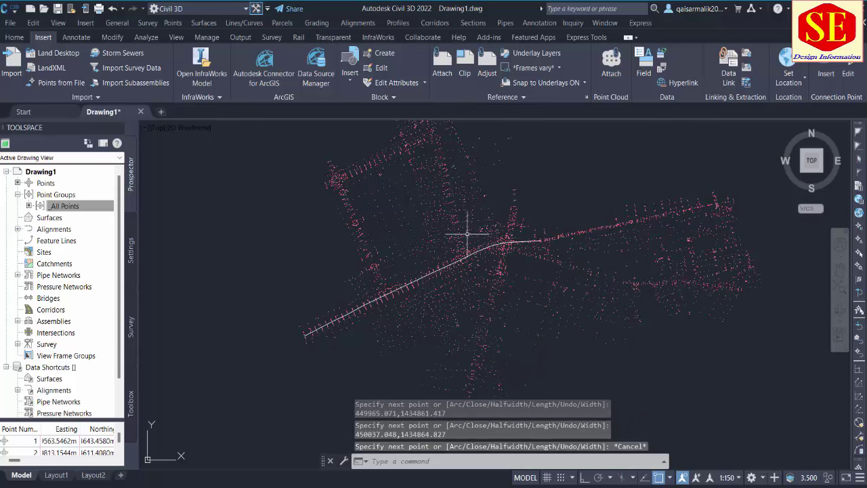
scroll(464, 232, "up", 2)
scroll(542, 271, "up", 2)
scroll(474, 267, "down", 2)
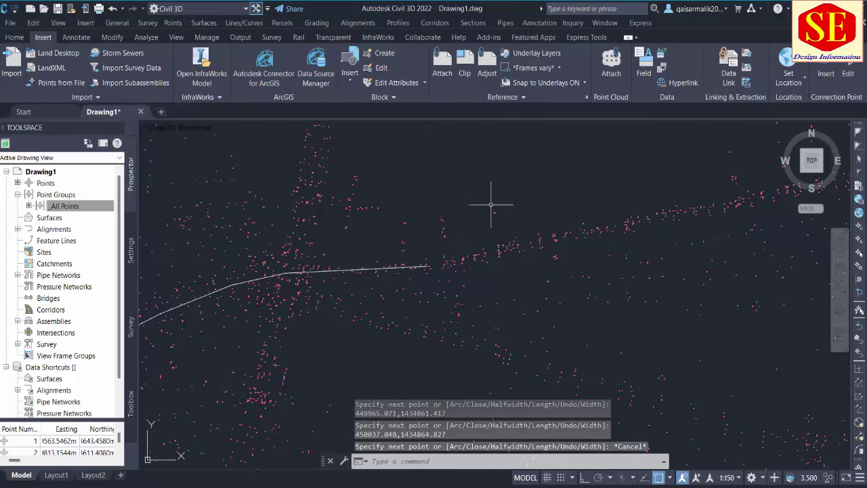
scroll(508, 203, "down", 2)
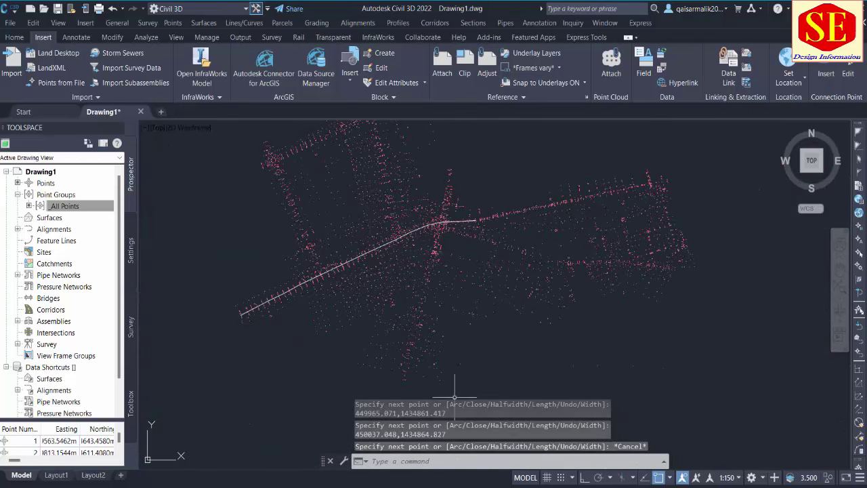
key("alt+Tab")
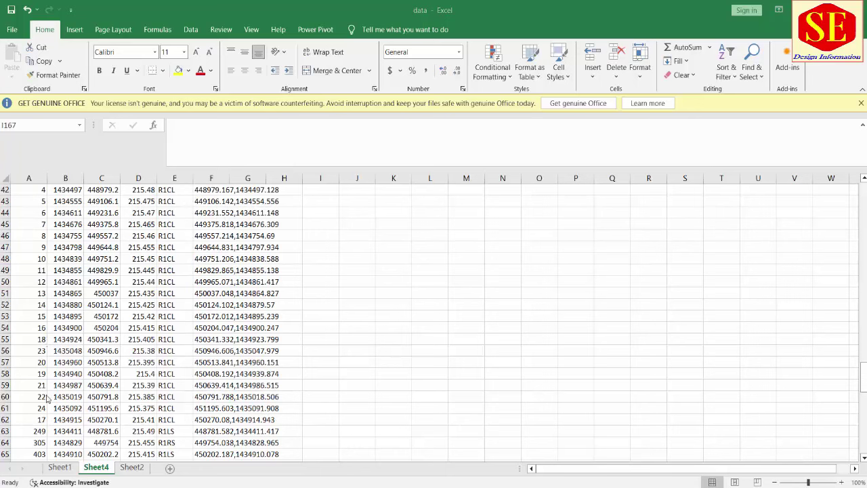
Sort the R1CL point rows smallest to largest so points 1 to 24 run in order
scroll(44, 328, "up", 2)
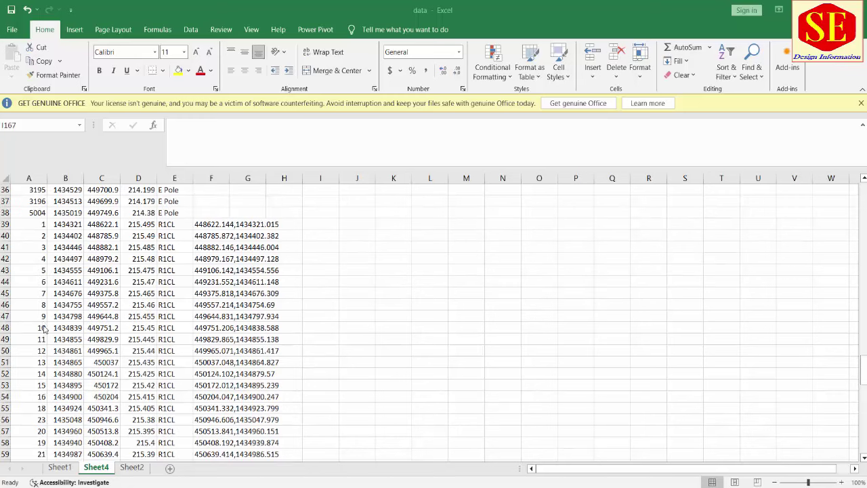
mouse_move(32, 224)
left_mouse_down()
mouse_move(150, 425)
mouse_move(182, 374)
left_mouse_up()
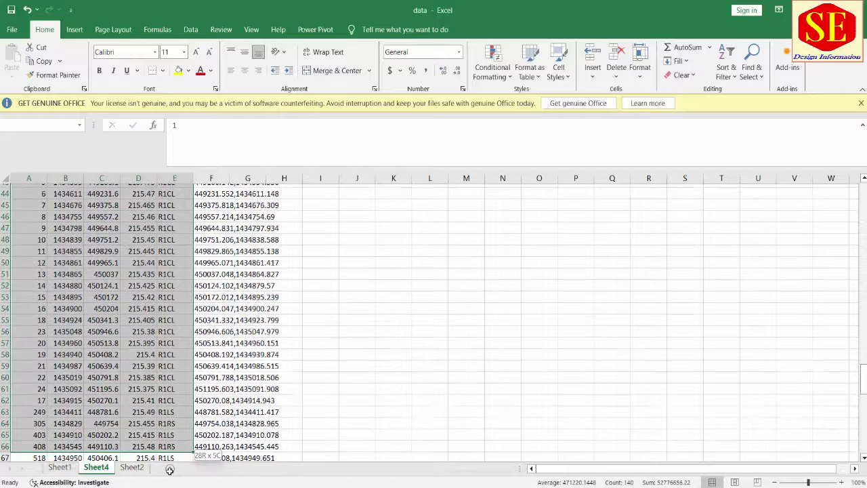
right_click(162, 355)
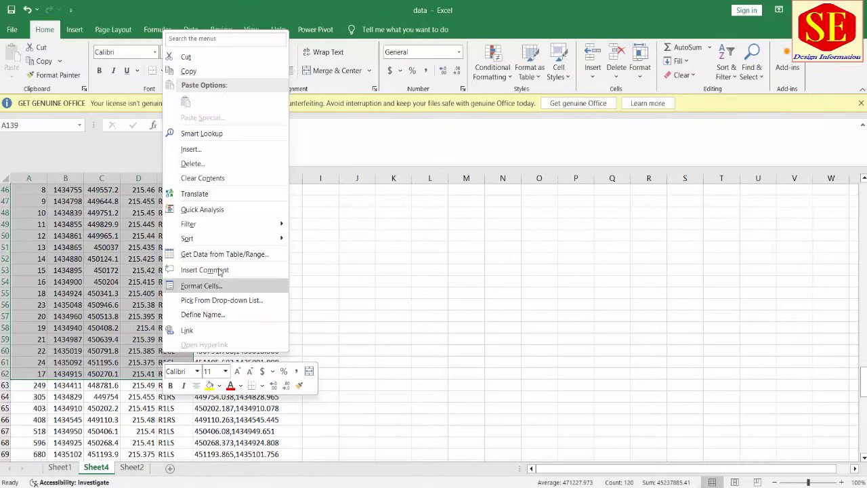
left_click(325, 243)
scroll(28, 244, "down", 3)
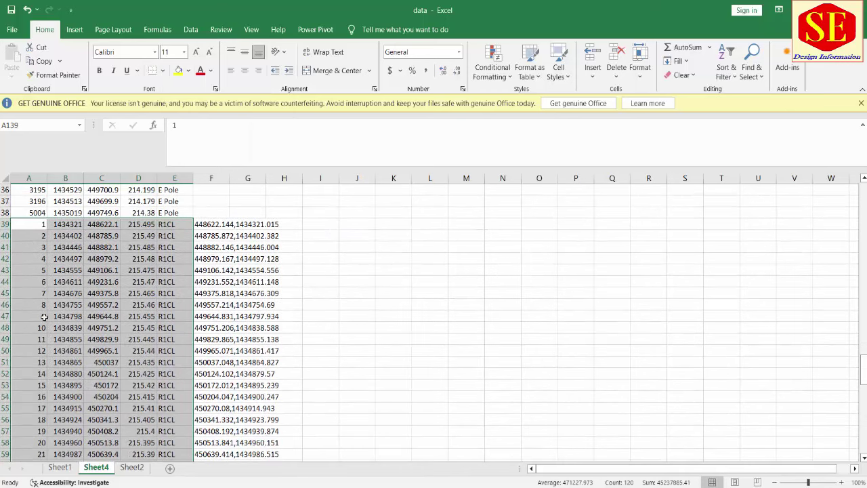
scroll(44, 316, "down", 2)
scroll(45, 339, "down", 1)
scroll(133, 310, "up", 3)
Copy the 24 coordinate strings in F39:F62
mouse_move(210, 225)
left_mouse_down()
mouse_move(212, 461)
mouse_move(211, 420)
left_mouse_up()
right_click(217, 414)
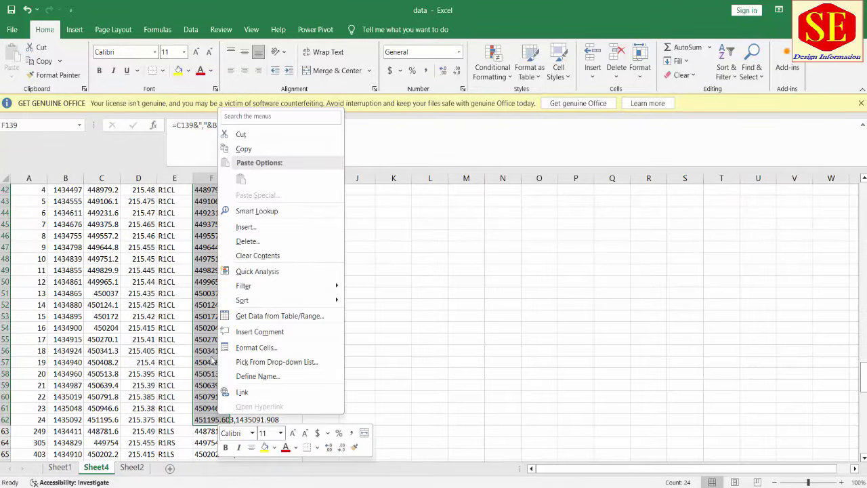
left_click(275, 148)
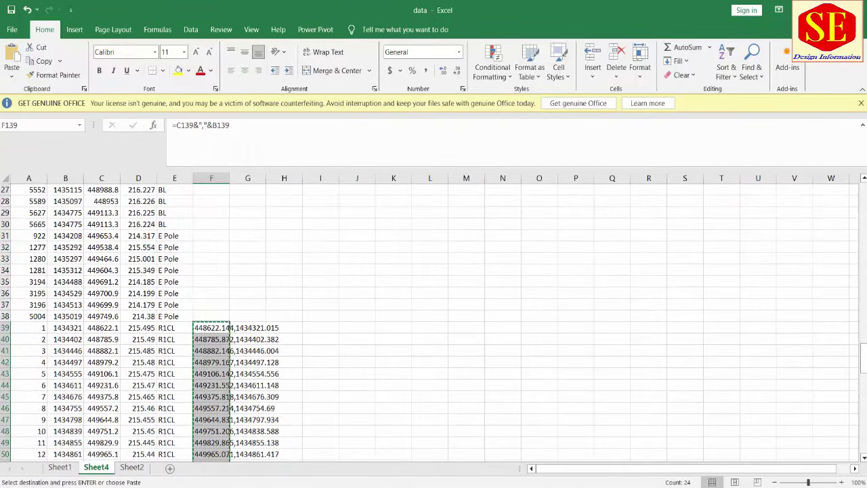
scroll(465, 236, "down", 3)
scroll(387, 248, "down", 2)
Erase the long white line and the old polyline
scroll(500, 267, "up", 2)
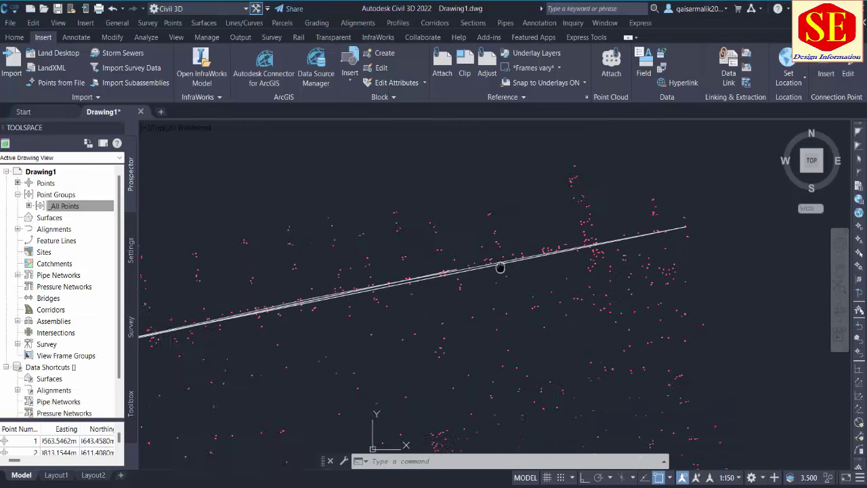
key("Delete")
left_click(403, 296)
type("e")
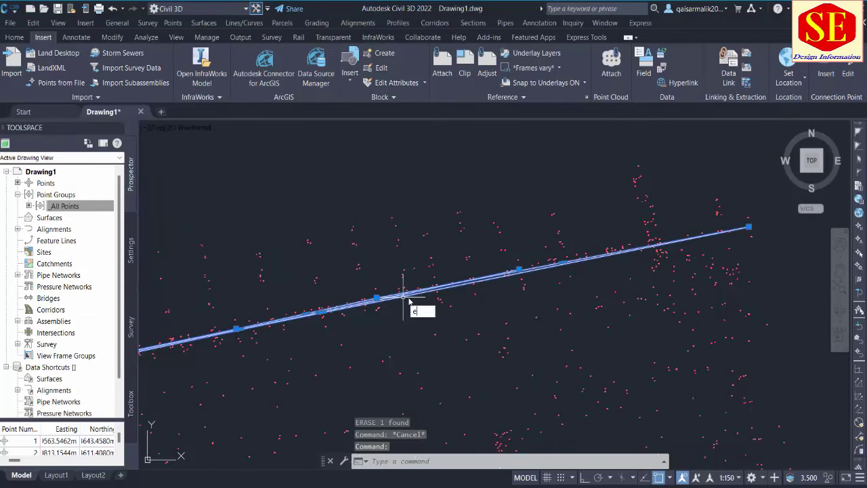
key("Return")
scroll(414, 297, "down", 4)
scroll(422, 286, "up", 3)
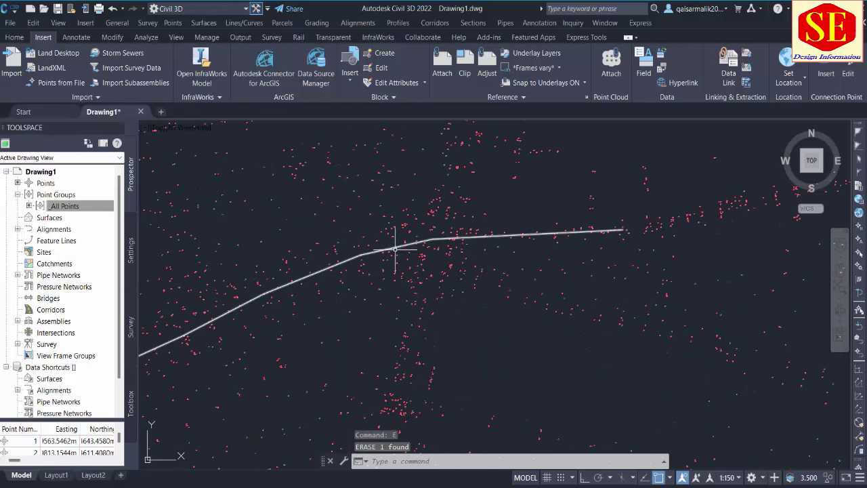
left_click(397, 245)
left_click(396, 247)
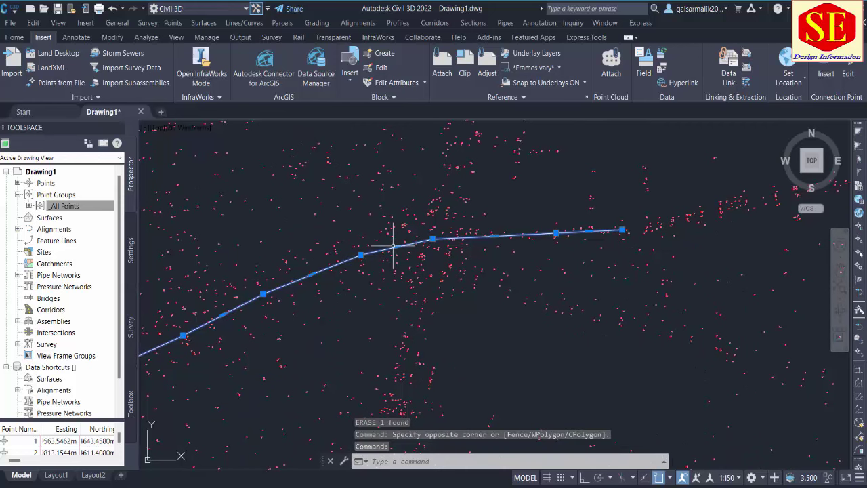
key("Delete")
scroll(397, 251, "down", 3)
Draw a PL polyline through the 24 pasted coordinates and select it to check vertices
type("pl")
key("Return")
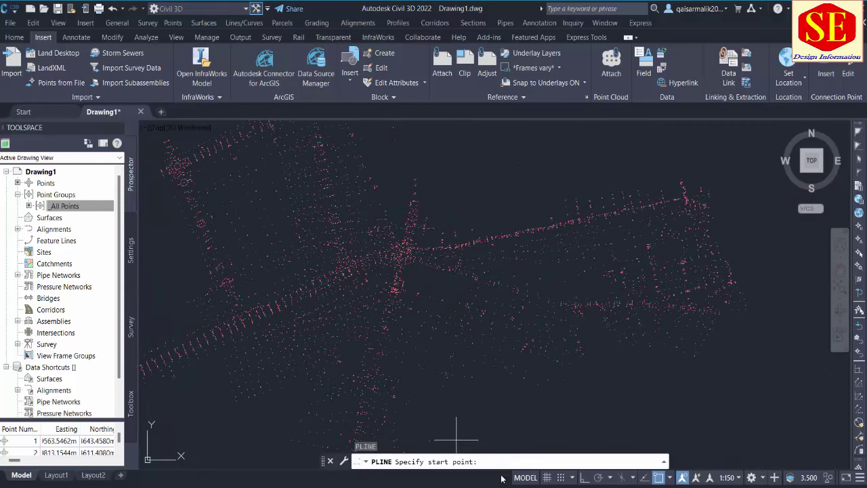
right_click(500, 462)
left_click(521, 406)
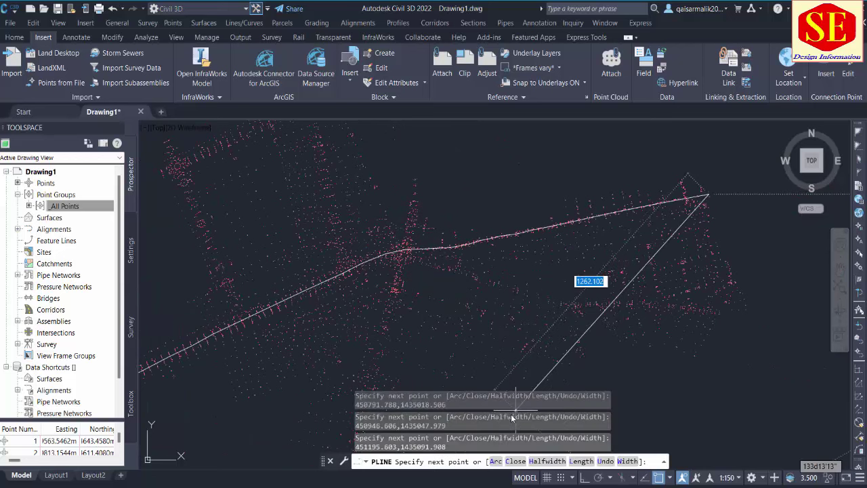
key("Escape")
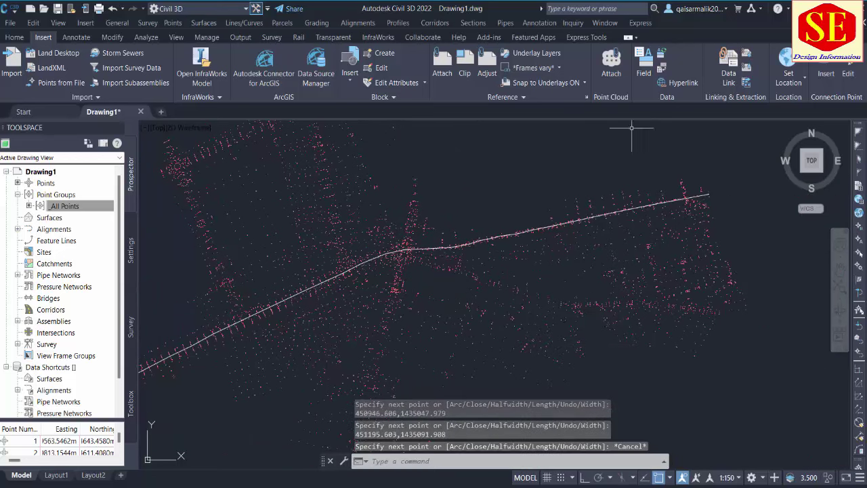
scroll(504, 232, "up", 2)
scroll(470, 242, "up", 1)
left_click(496, 232)
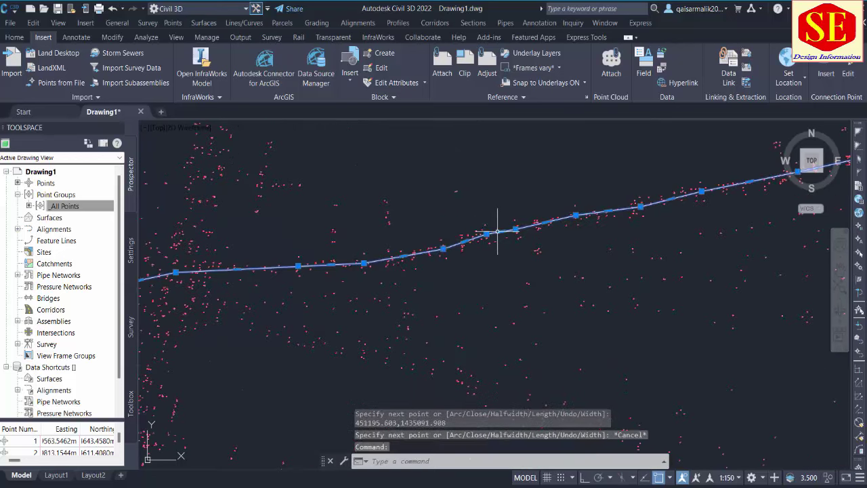
scroll(499, 232, "down", 1)
scroll(499, 232, "down", 1)
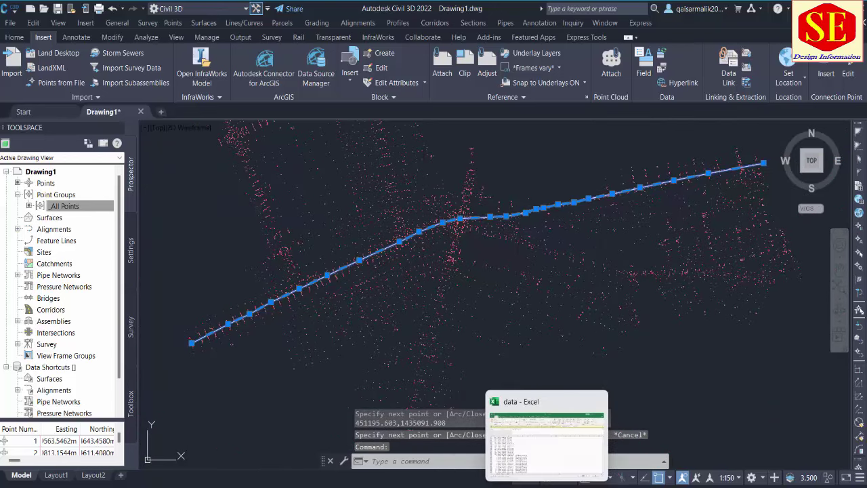
Bring Excel forward and scroll Sheet4 down to row 211, then back to row 42
left_click(535, 440)
scroll(67, 335, "down", 2)
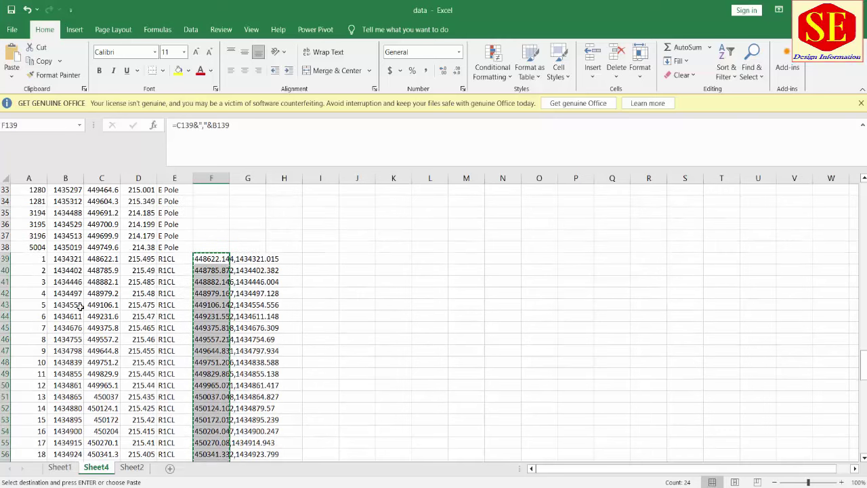
scroll(176, 288, "down", 6)
scroll(194, 299, "down", 3)
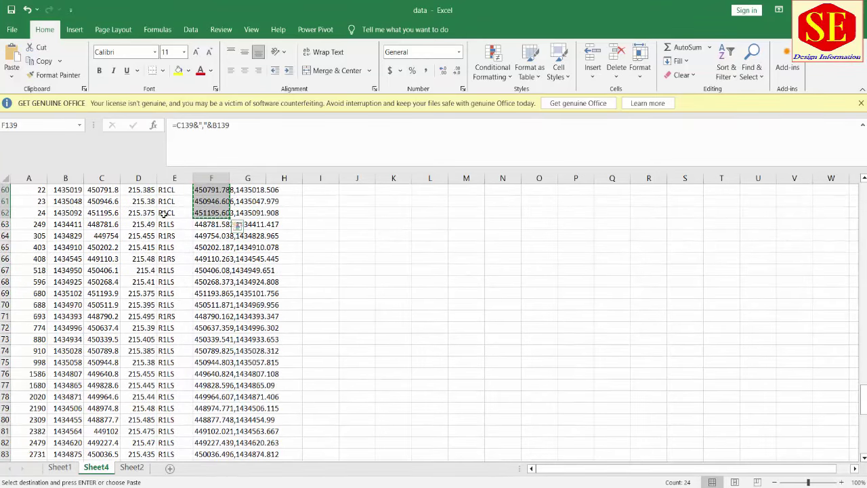
scroll(176, 363, "down", 2)
scroll(167, 347, "down", 1)
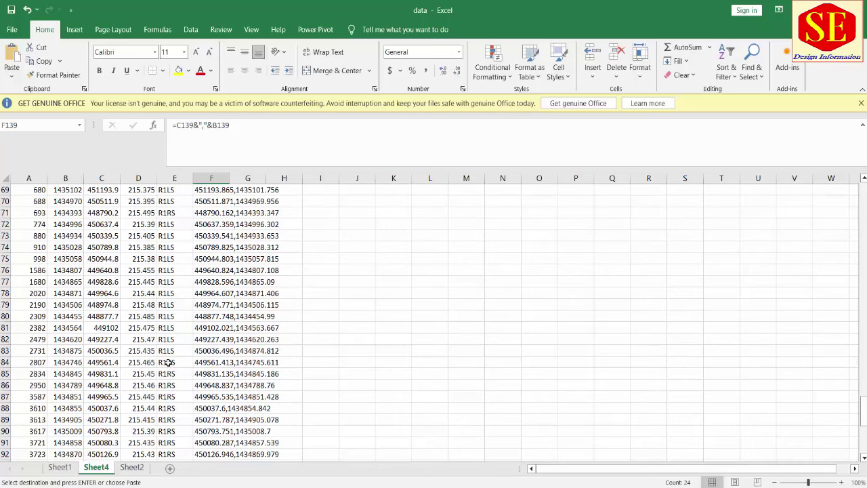
scroll(168, 363, "down", 3)
scroll(172, 393, "down", 3)
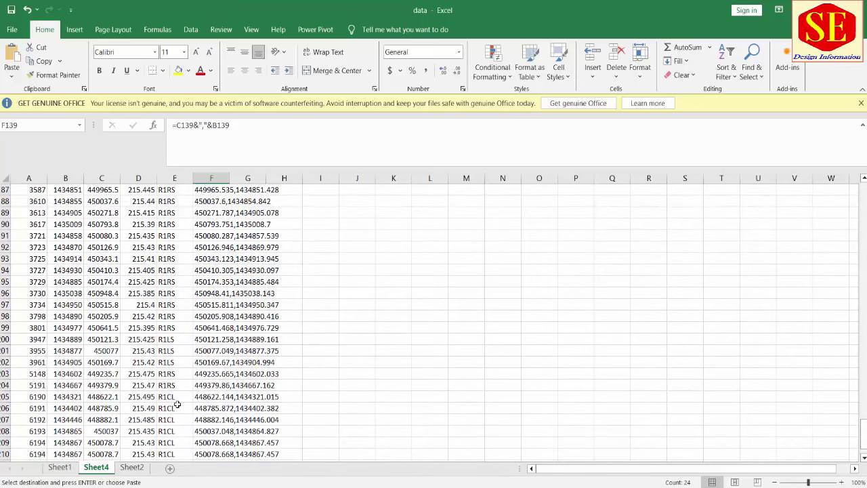
scroll(174, 400, "down", 2)
scroll(172, 350, "down", 1)
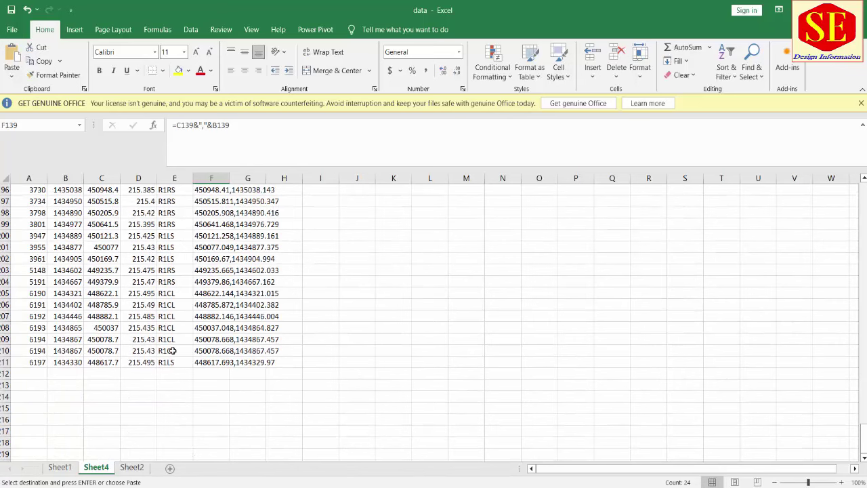
scroll(176, 352, "up", 20)
scroll(237, 226, "up", 8)
scroll(240, 332, "up", 3)
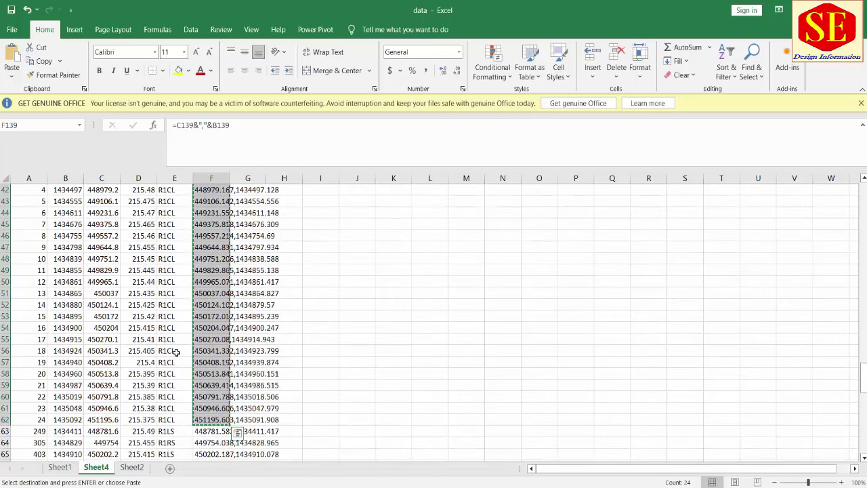
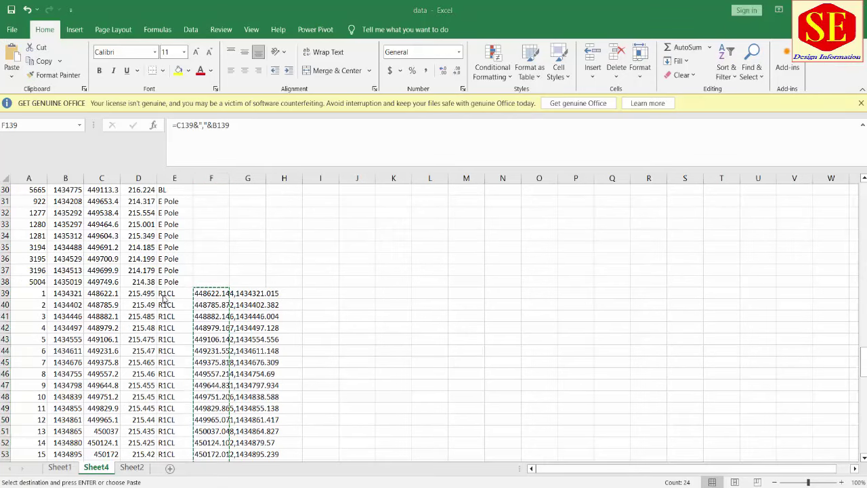
Clear the joined-coordinates formulas from column F
left_click(31, 295)
scroll(114, 298, "down", 2)
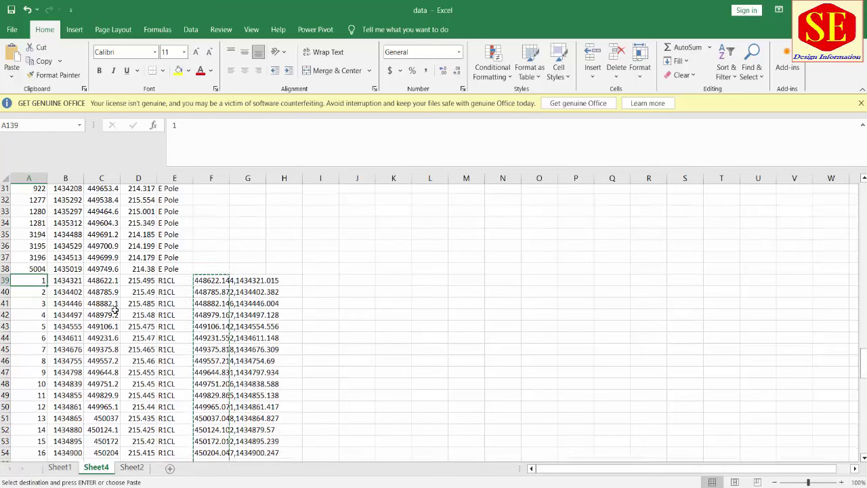
left_click(211, 226)
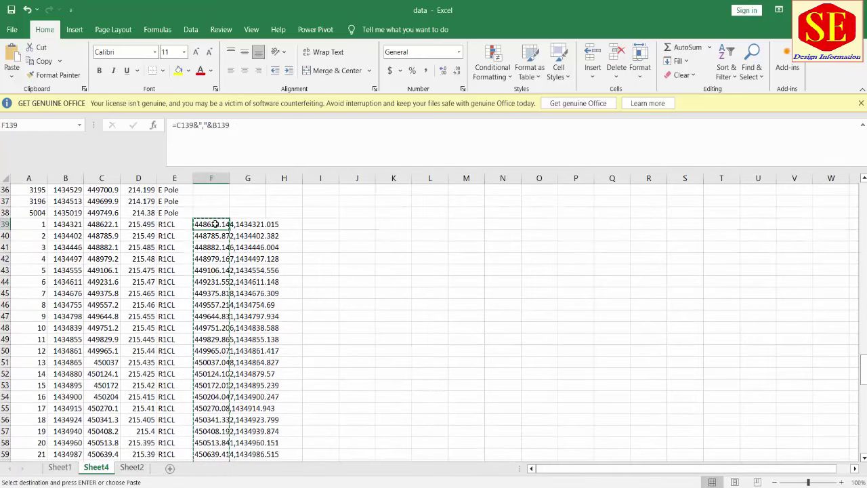
double_click(230, 231)
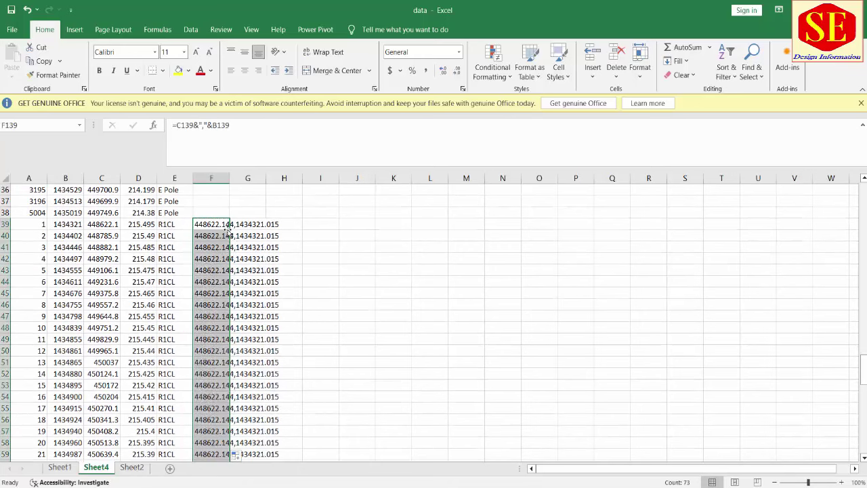
key("Delete")
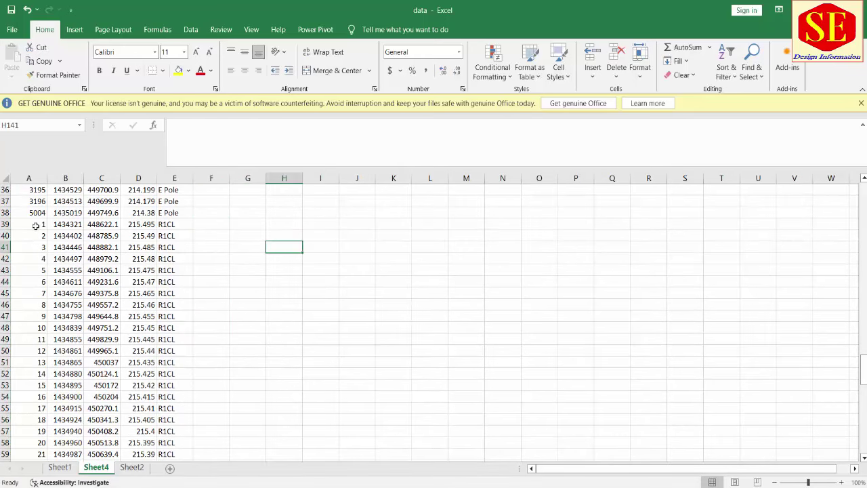
Insert a blank row above the first R1CL point
left_click(32, 226)
left_click(5, 224)
right_click(6, 227)
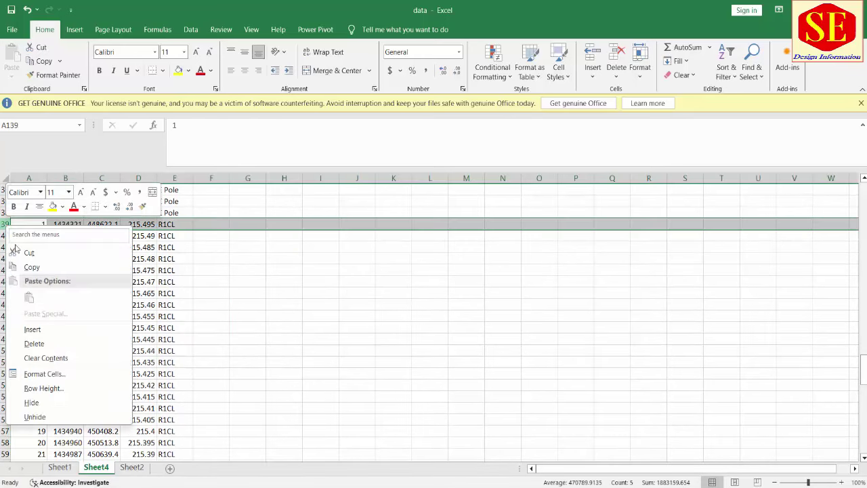
left_click(60, 328)
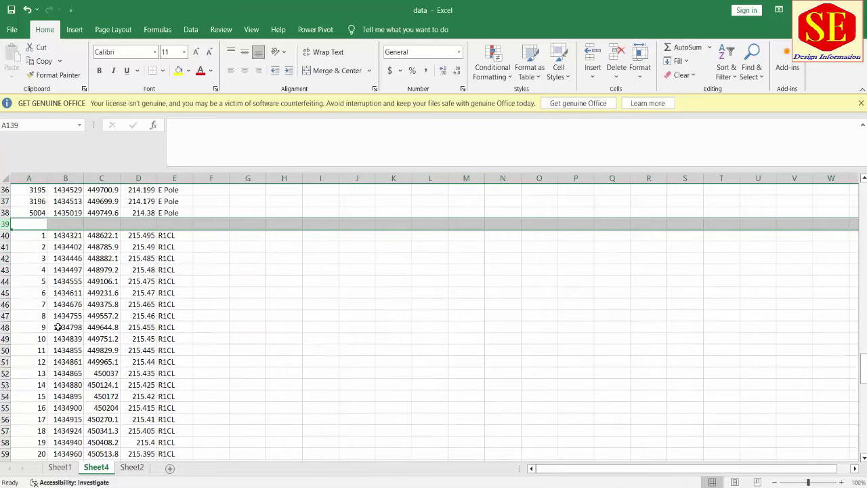
Copy the first R1CL point's full record into the new blank row
left_click(63, 235)
key("Up")
key("Right")
key("Right")
key("Right")
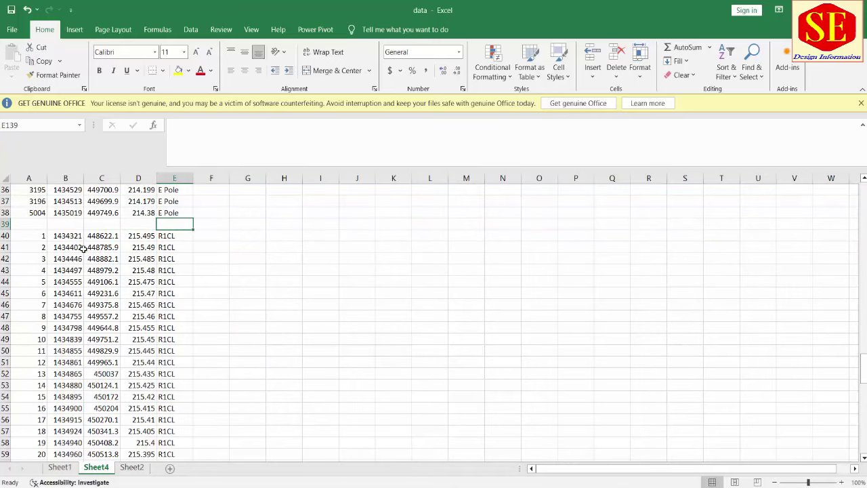
left_click_drag(42, 237, 166, 237)
right_click(163, 238)
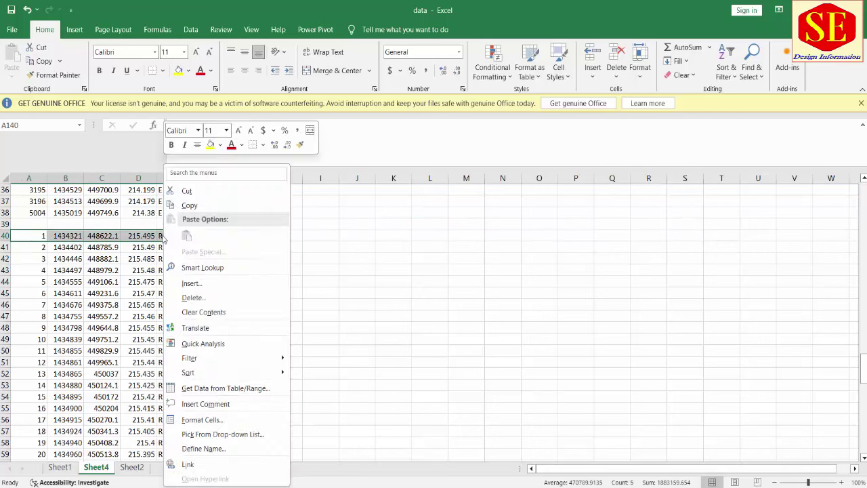
left_click(189, 206)
right_click(38, 224)
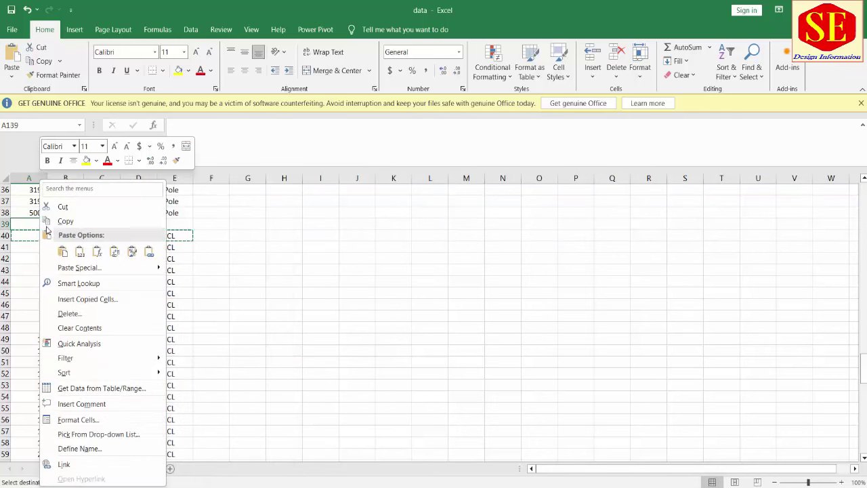
left_click(63, 251)
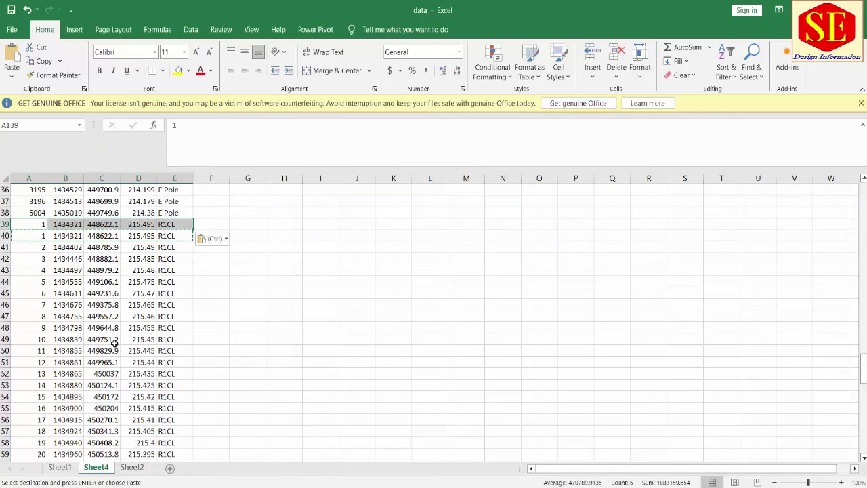
Change the duplicated point's code to R1CLBOP
left_click(185, 226)
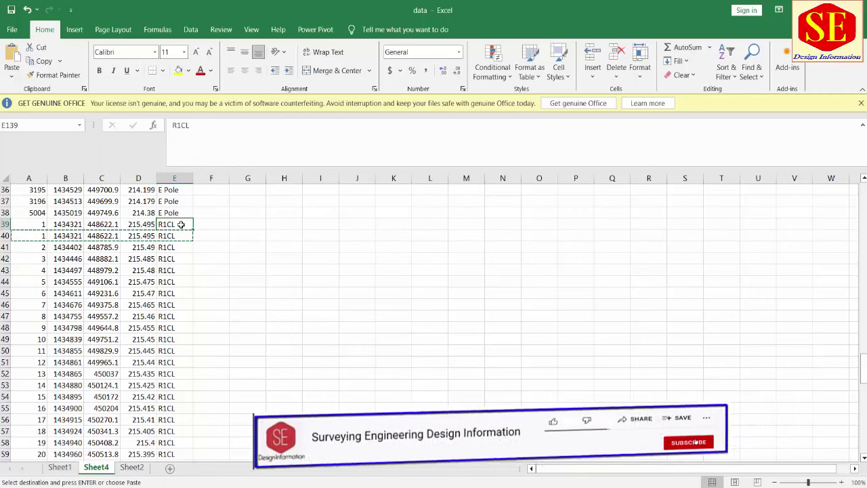
double_click(179, 224)
type("op")
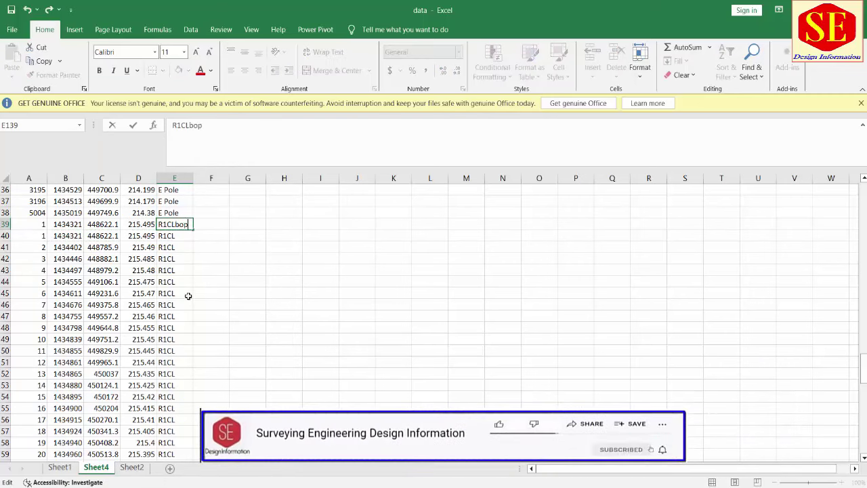
key("BackSpace")
key("BackSpace")
key("BackSpace")
key("Caps_Lock")
type("BO")
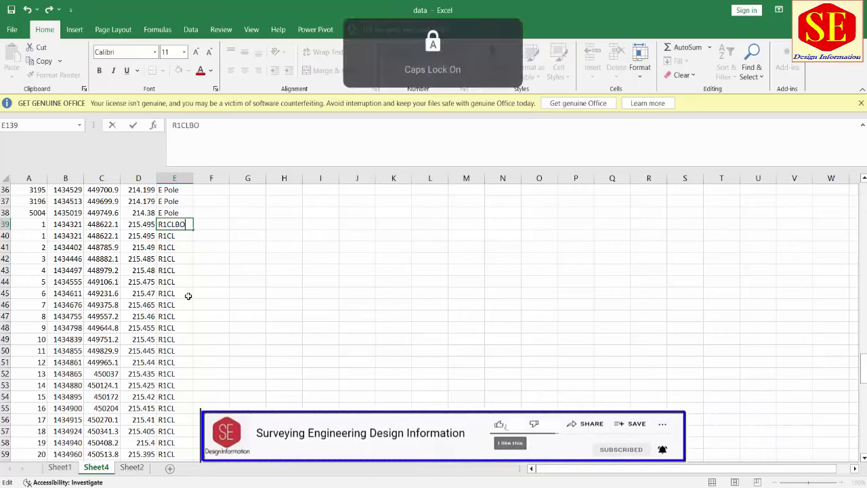
type("P")
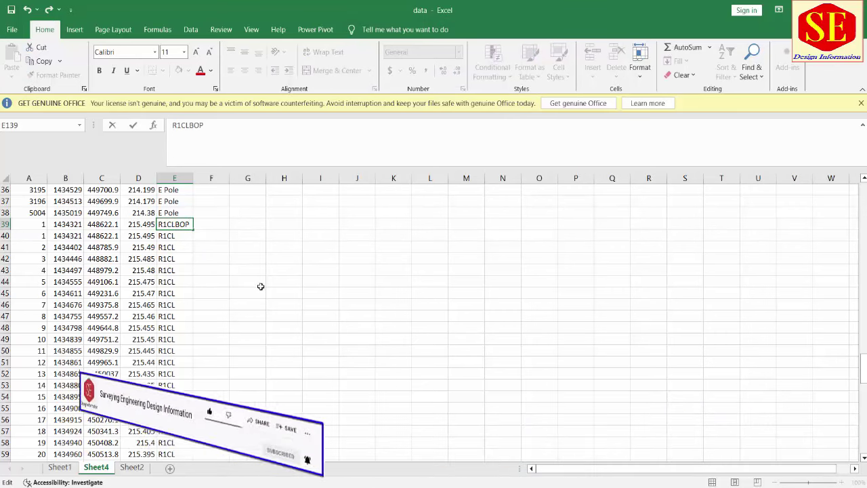
left_click(249, 282)
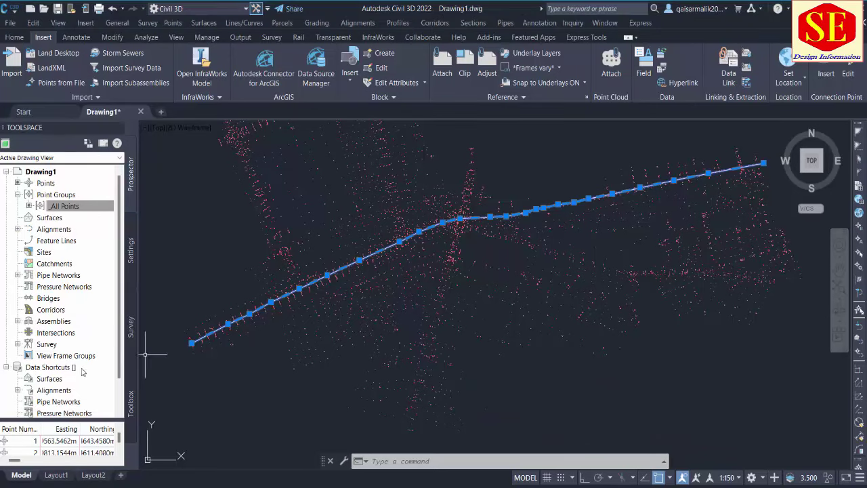
Edit the Code1 linework code set and confirm its Begin code is BOP
scroll(108, 395, "down", 1)
left_click(131, 328)
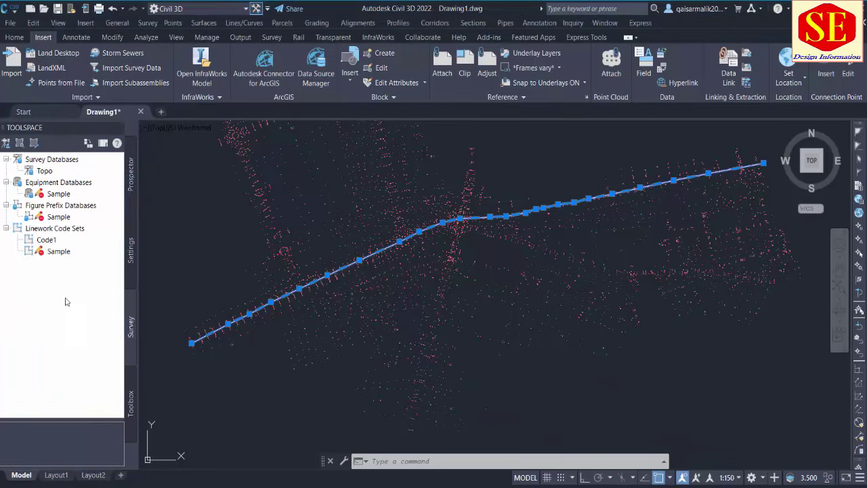
right_click(52, 242)
left_click(71, 252)
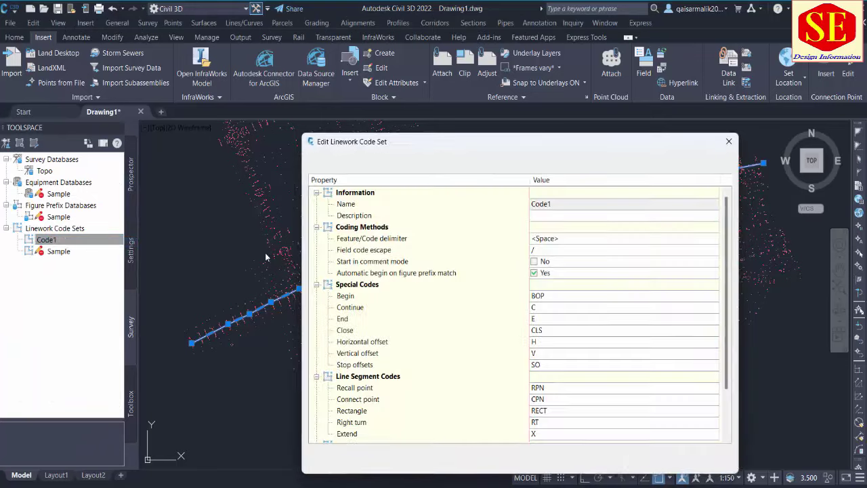
left_click(554, 298)
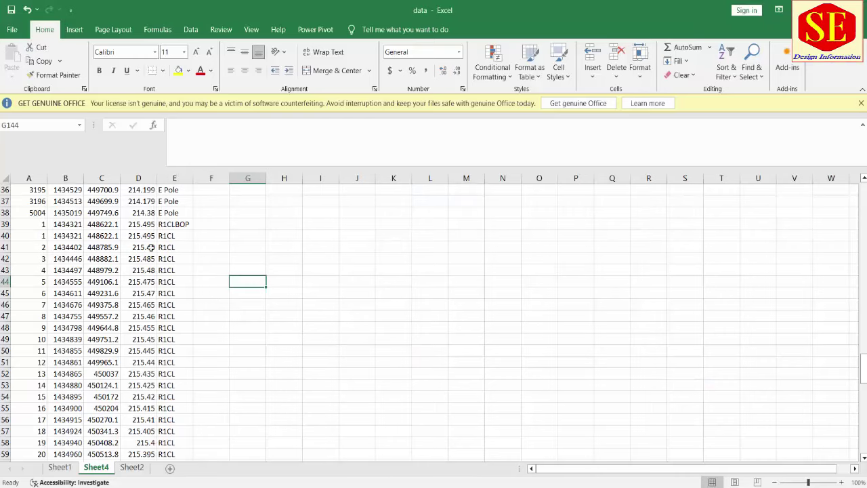
left_click(179, 224)
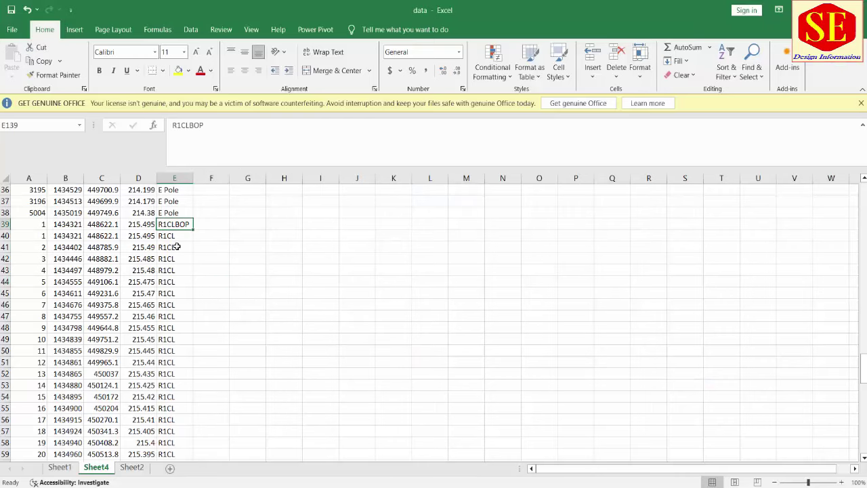
Insert a blank row above the first R1RS point
scroll(177, 247, "down", 4)
scroll(202, 290, "down", 1)
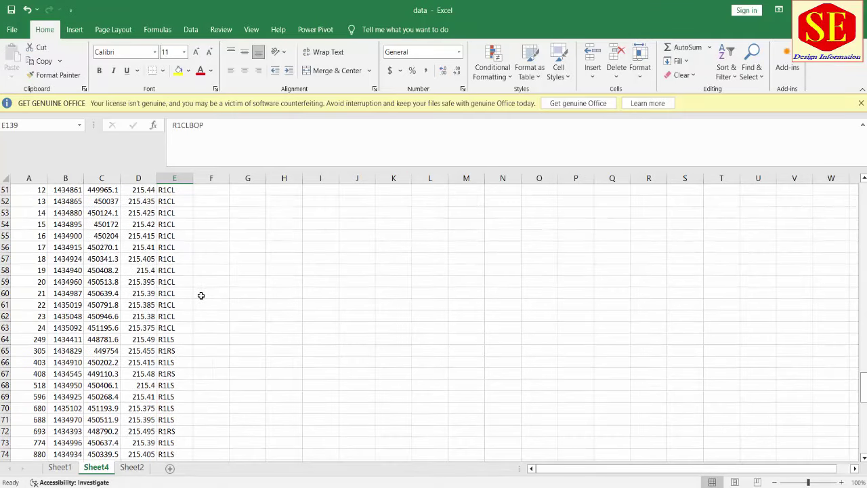
left_click(175, 270)
left_click(171, 328)
left_click(174, 339)
left_click(171, 352)
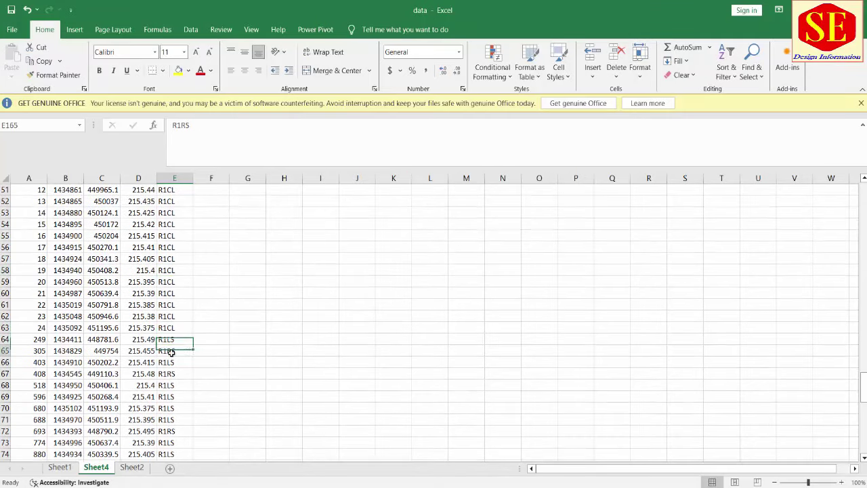
left_click(7, 350)
right_click(20, 351)
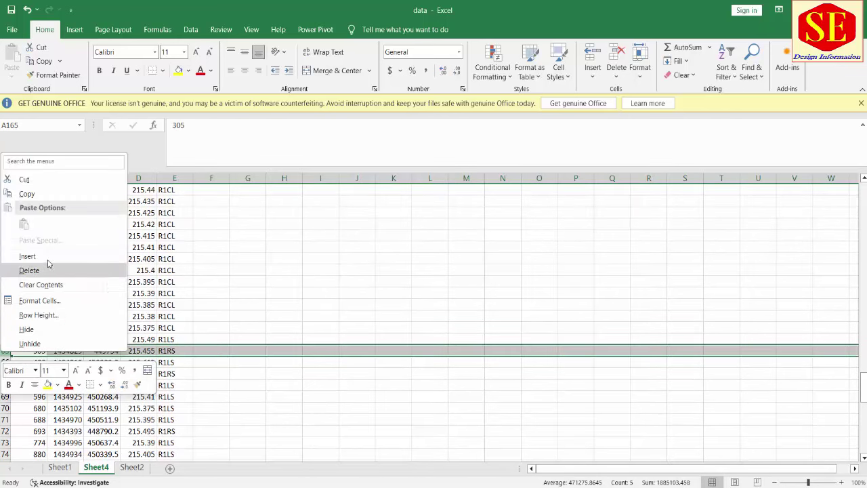
left_click(48, 259)
Insert a blank row above the first R1LS point
left_click(13, 339)
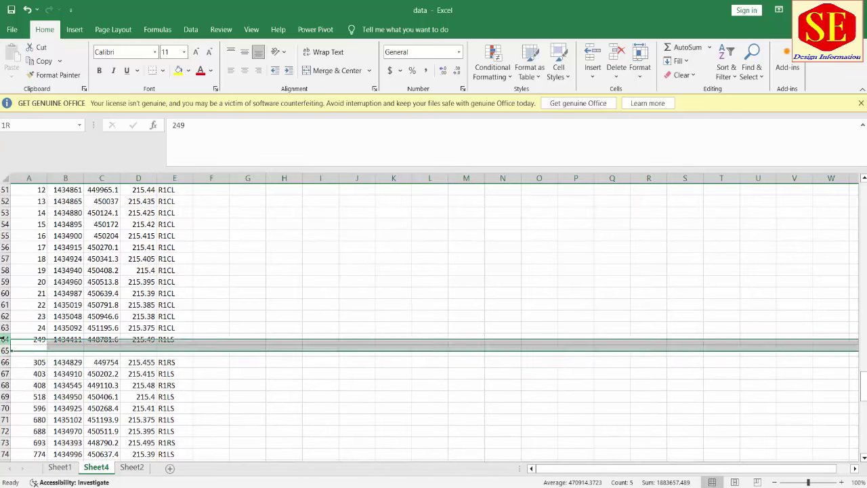
right_click(13, 339)
left_click(37, 246)
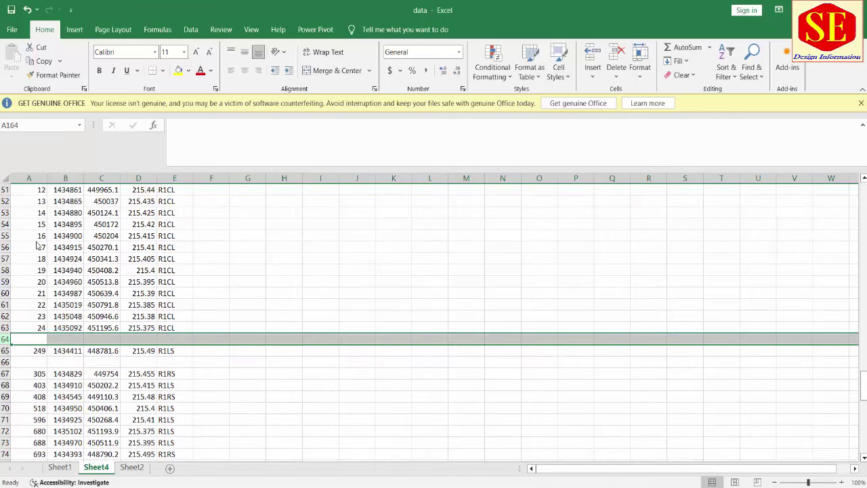
right_click(12, 338)
left_click(34, 246)
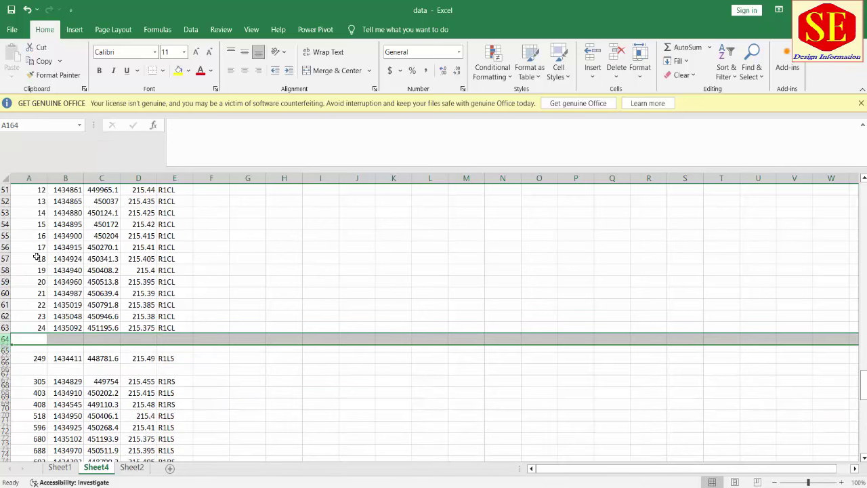
left_click(134, 348)
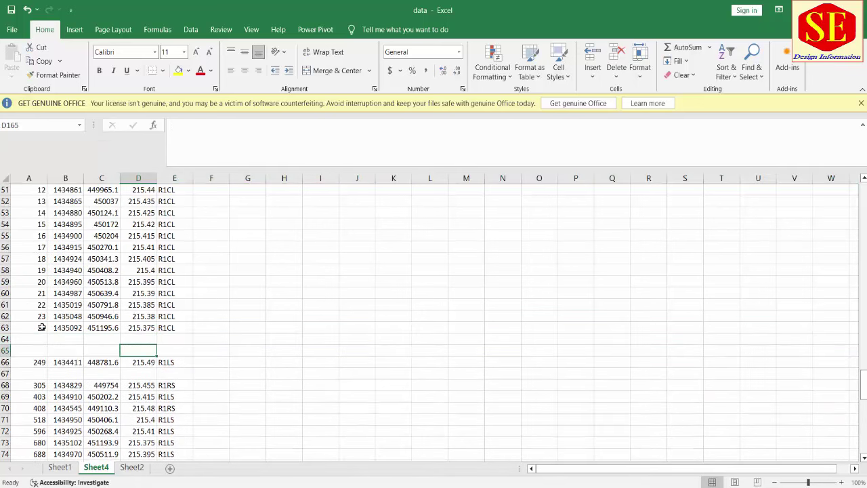
Copy point 24's row into the empty row below and recode it R1CLCLS
left_click_drag(42, 328, 166, 328)
right_click(166, 328)
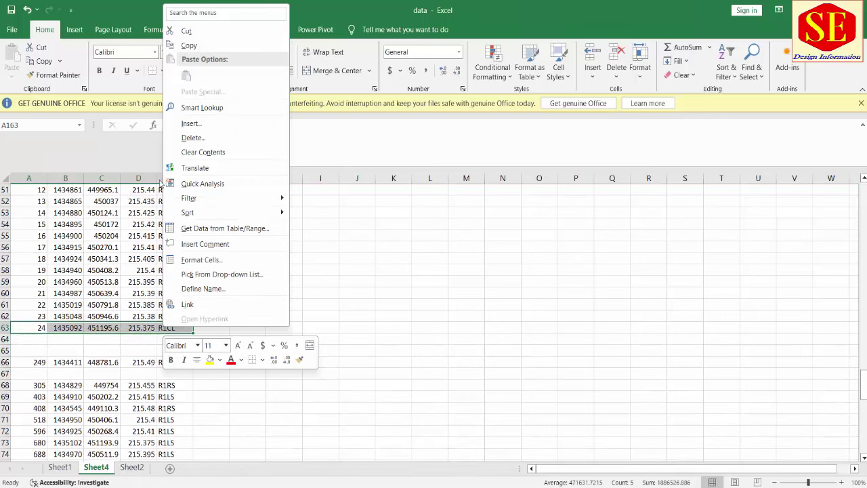
left_click(201, 44)
right_click(46, 341)
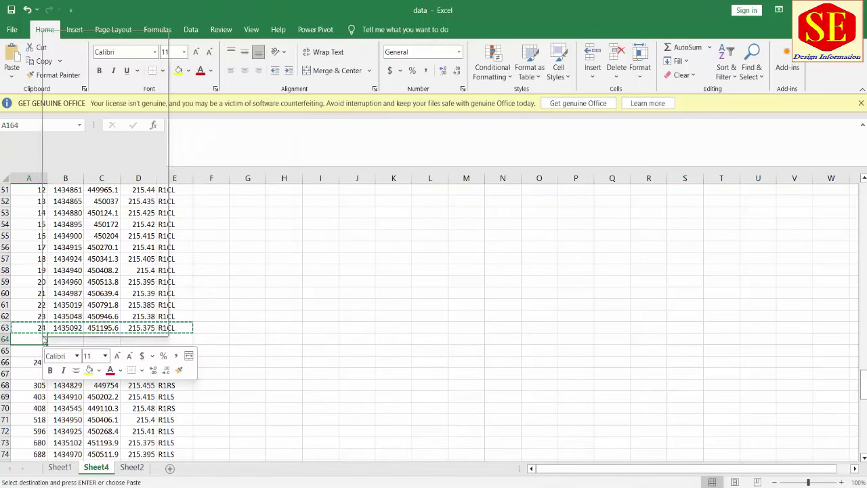
left_click(61, 101)
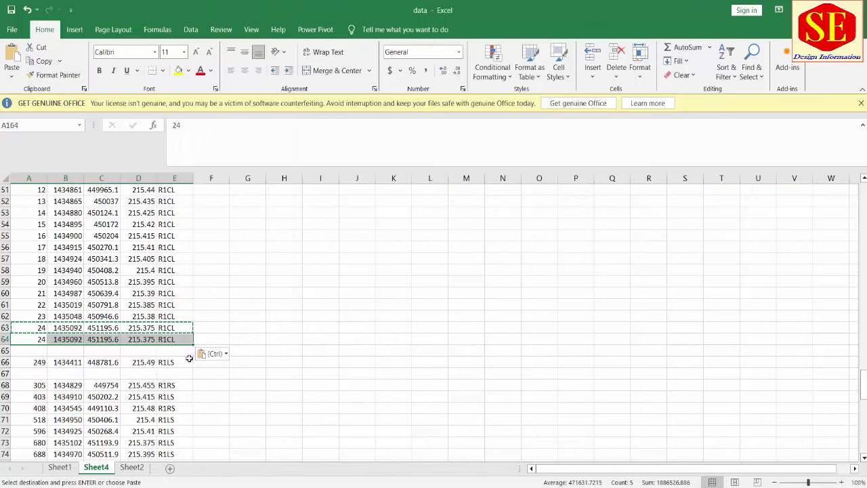
double_click(182, 339)
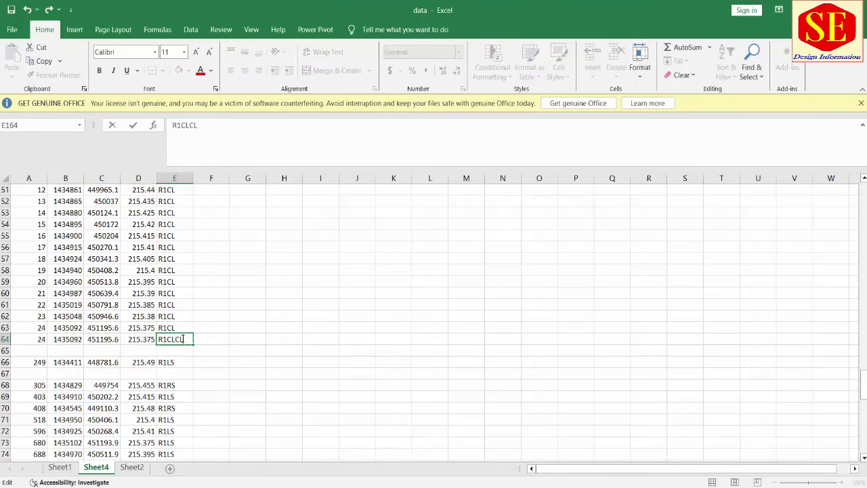
left_click(200, 348)
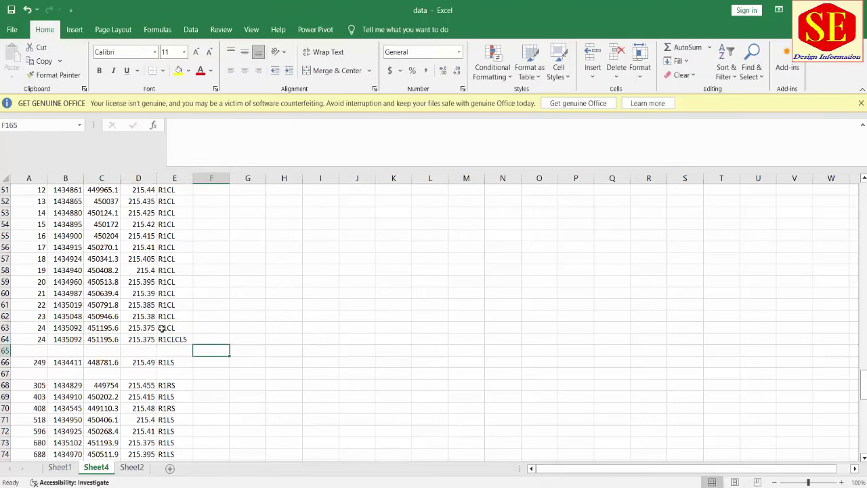
Delete the two empty rows below the R1CL points
mouse_move(170, 340)
left_mouse_down()
mouse_move(188, 159)
mouse_move(185, 293)
left_mouse_up()
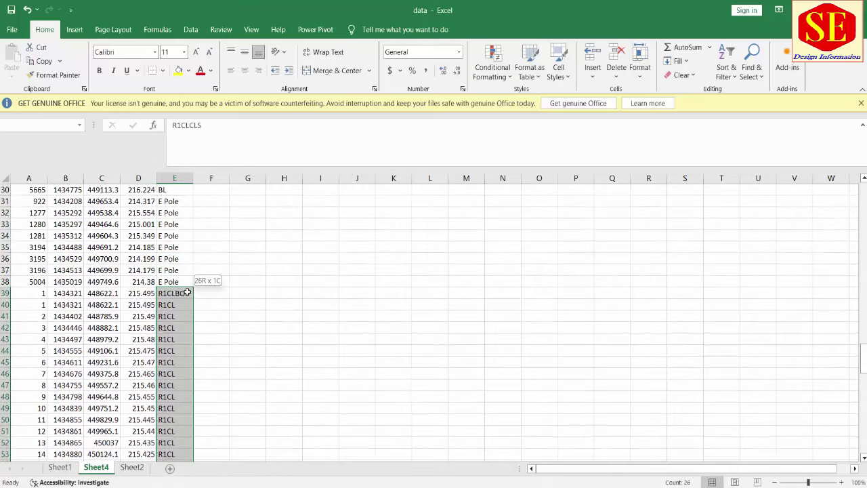
scroll(183, 276, "down", 1)
scroll(181, 306, "down", 1)
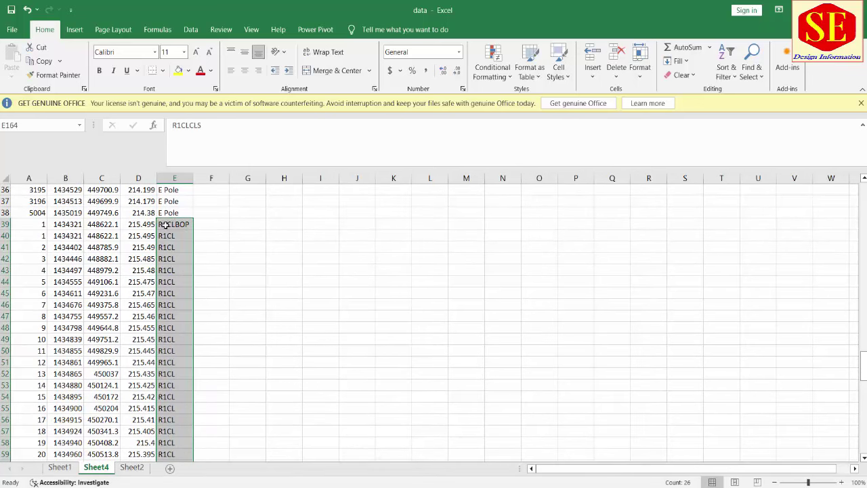
scroll(178, 226, "down", 3)
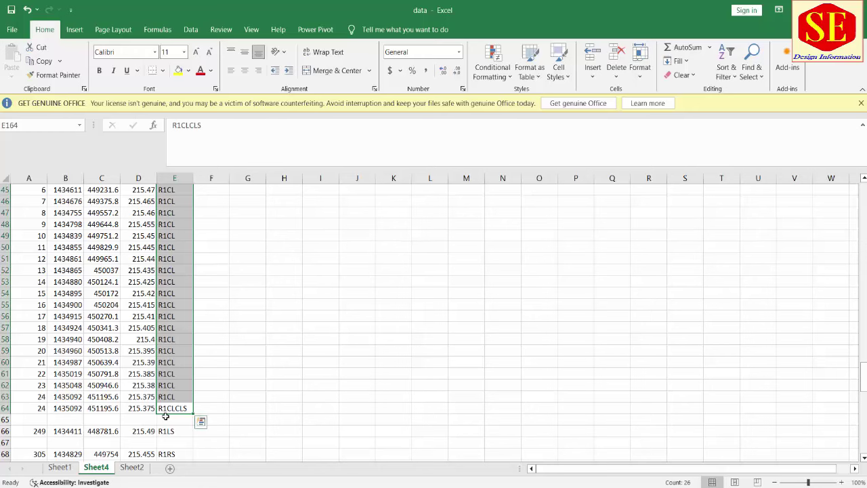
left_click(310, 399)
left_click(5, 420)
right_click(4, 421)
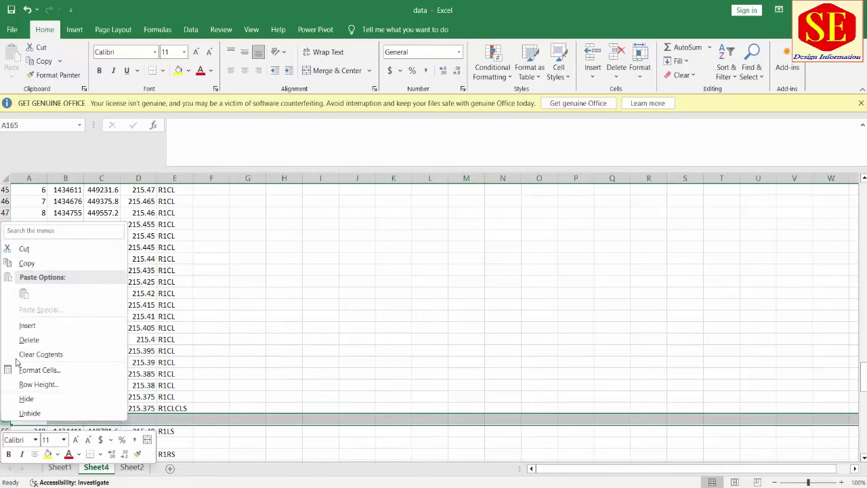
left_click(29, 341)
scroll(159, 351, "down", 2)
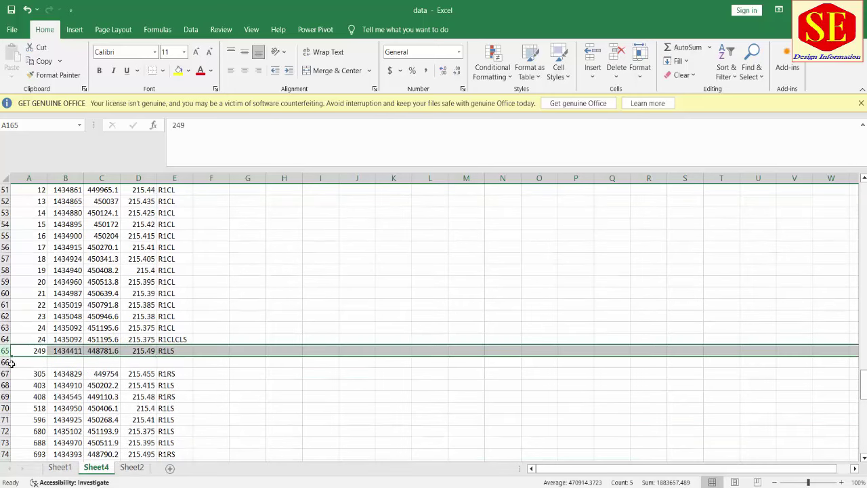
left_click(11, 364)
right_click(11, 364)
left_click(34, 280)
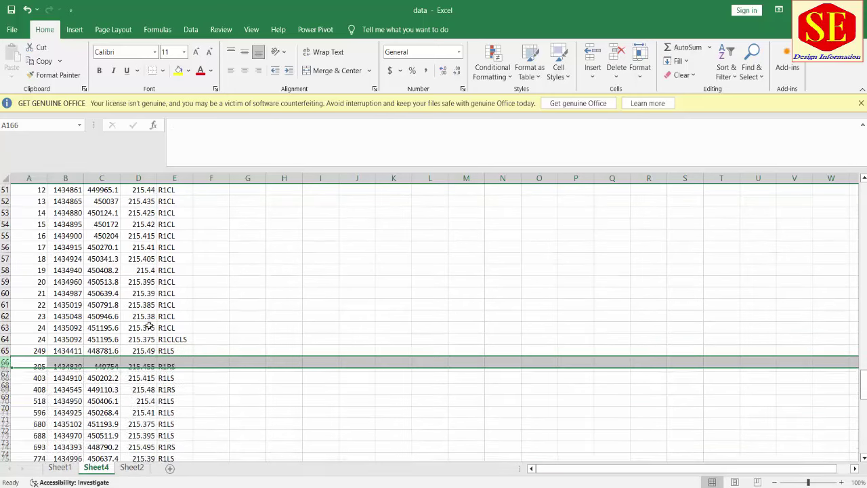
Scroll back to the top and check the R1CLBOP point's number
scroll(176, 397, "up", 2)
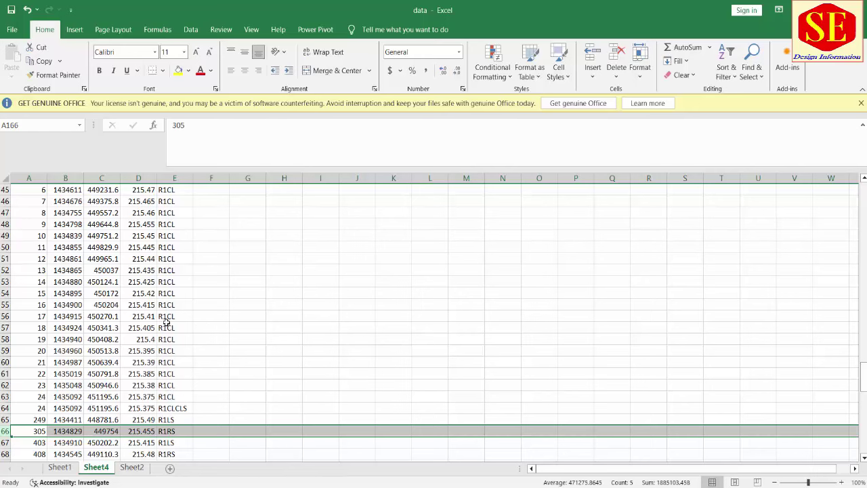
scroll(98, 337, "up", 1)
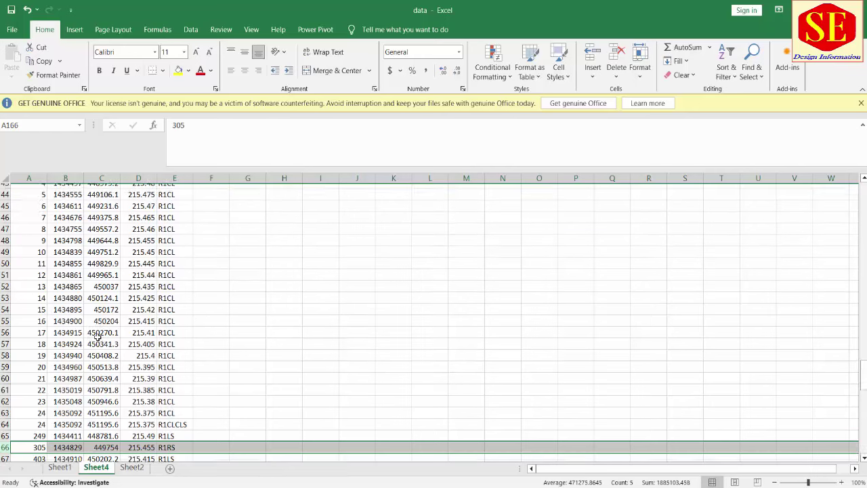
scroll(99, 337, "up", 3)
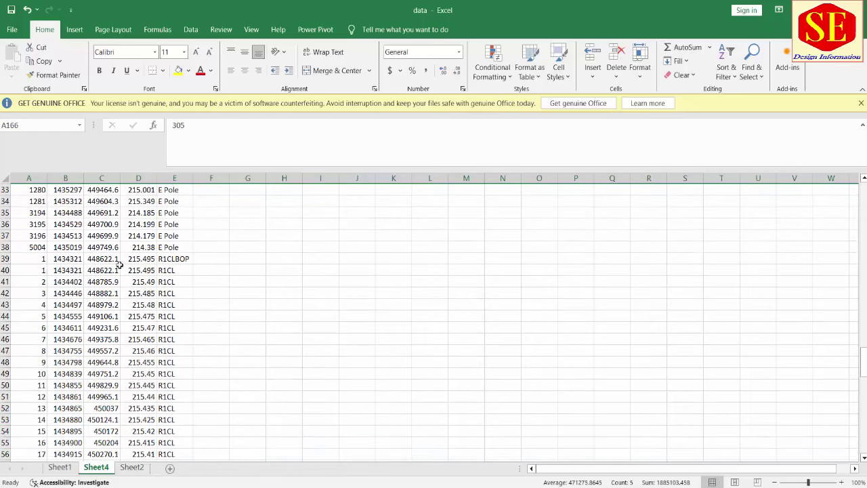
left_click(41, 258)
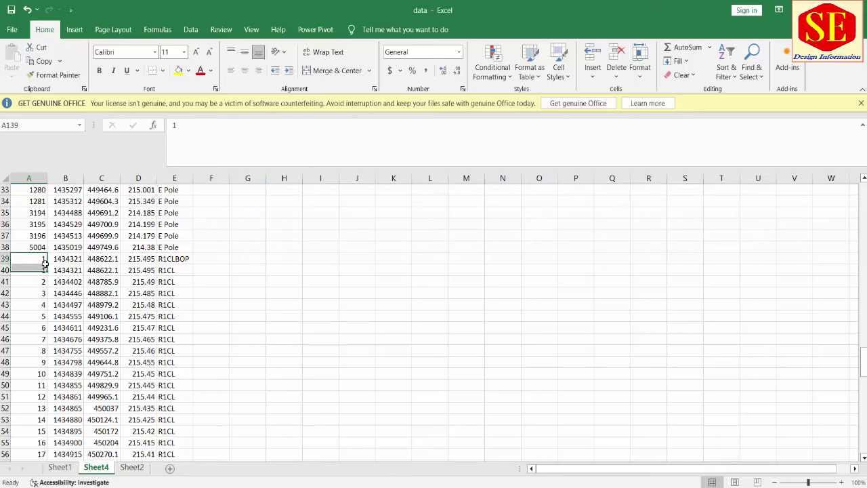
left_click(42, 270)
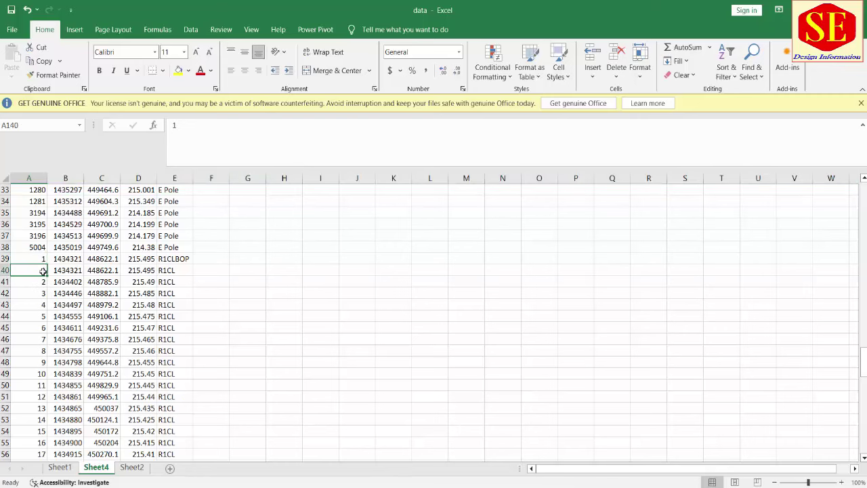
Enter point numbers 1, 2 and 3 at the top of column A
left_click_drag(864, 358, 845, 180)
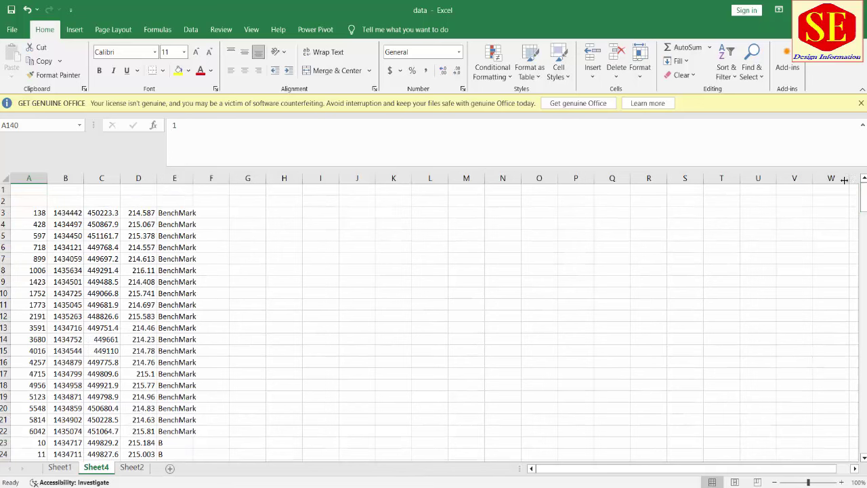
left_click(41, 213)
type("1")
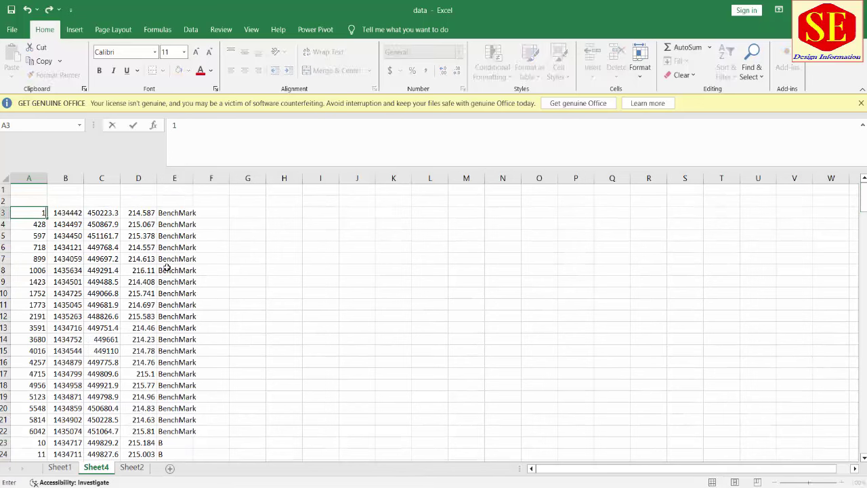
key("Return")
type("2")
key("Return")
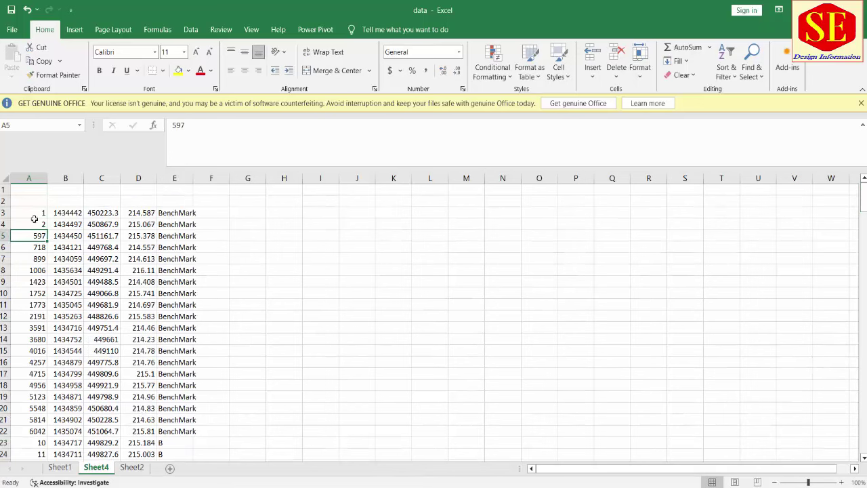
type("3")
key("Return")
Extend the 1, 2, 3 numbering series down the whole point list and review it
left_click_drag(34, 224, 39, 236)
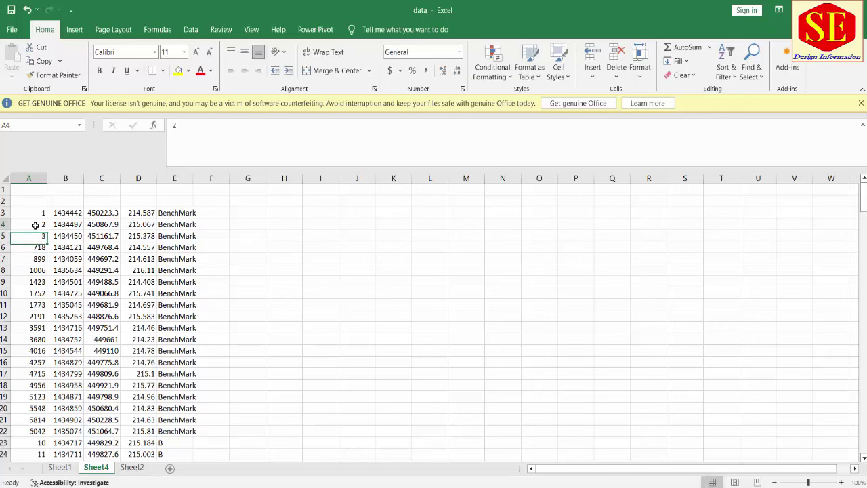
double_click(47, 242)
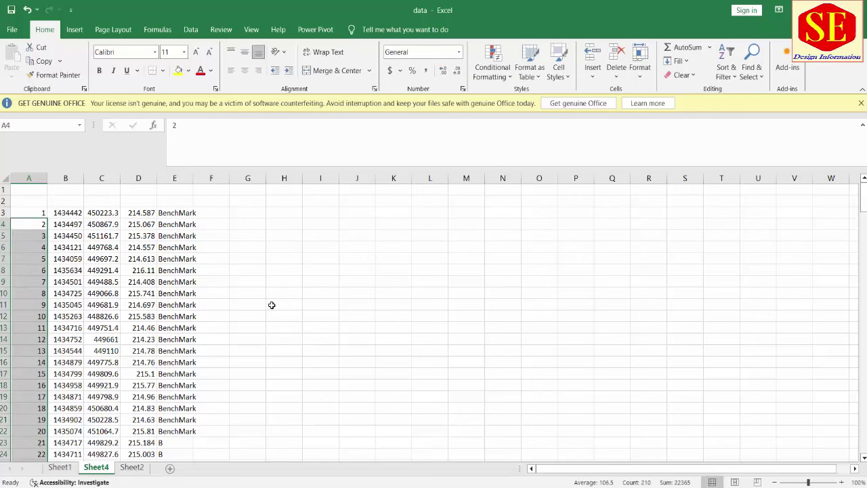
scroll(274, 325, "down", 6)
scroll(274, 340, "down", 7)
scroll(273, 341, "down", 12)
scroll(273, 342, "down", 7)
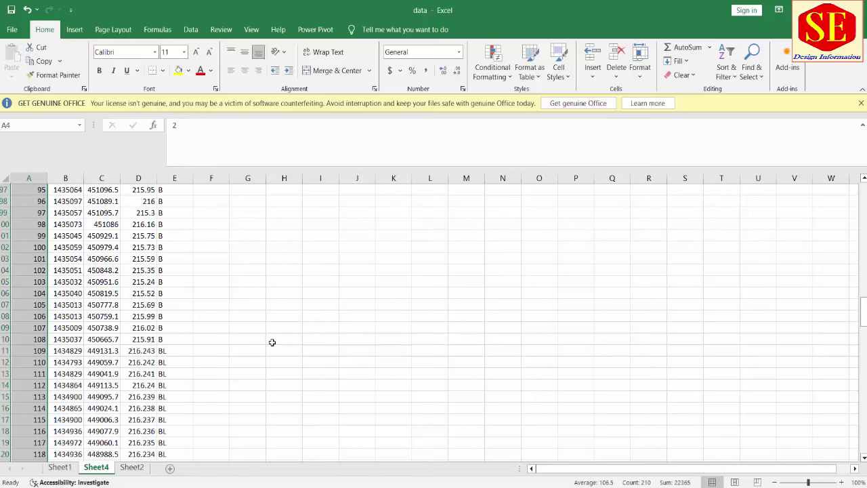
scroll(272, 343, "down", 7)
scroll(271, 343, "down", 7)
scroll(271, 343, "down", 8)
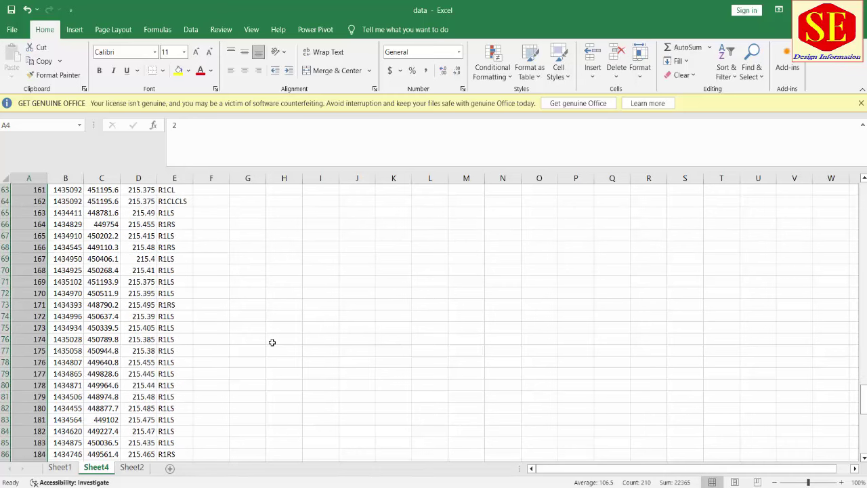
scroll(272, 342, "up", 5)
scroll(272, 342, "up", 2)
scroll(271, 342, "up", 4)
scroll(272, 342, "up", 1)
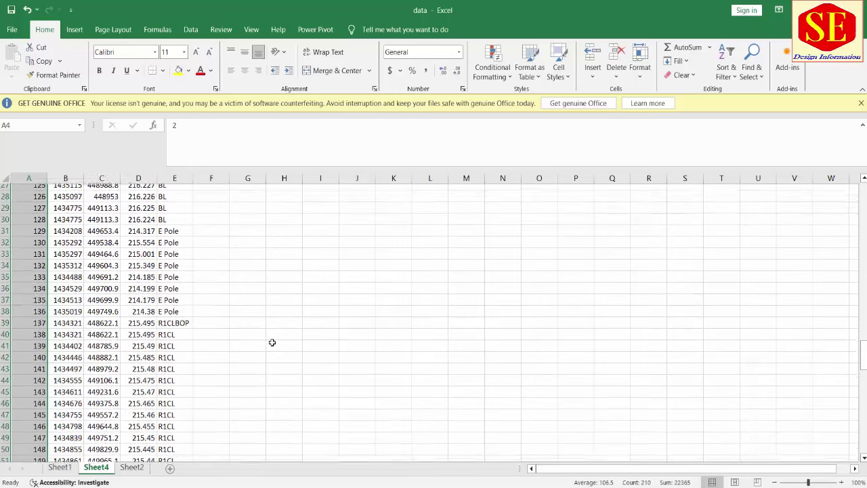
scroll(271, 342, "down", 1)
left_click(123, 310)
left_click(32, 305)
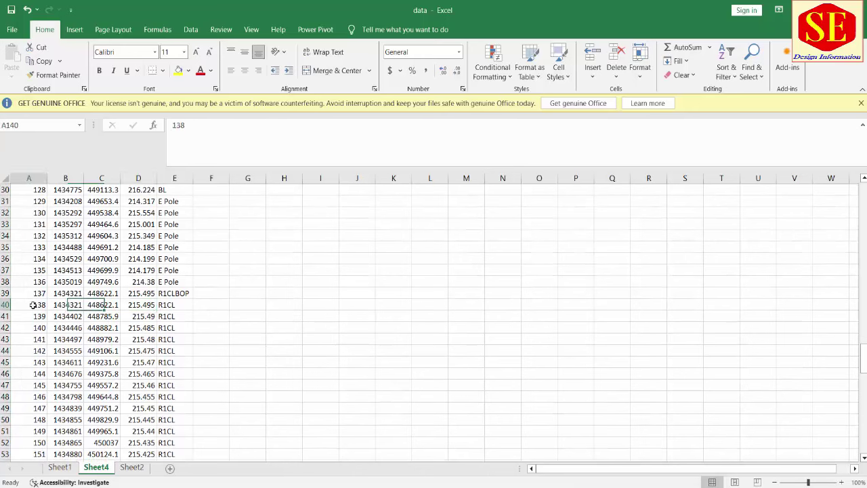
left_click(39, 295)
left_click(39, 305)
left_click(42, 315)
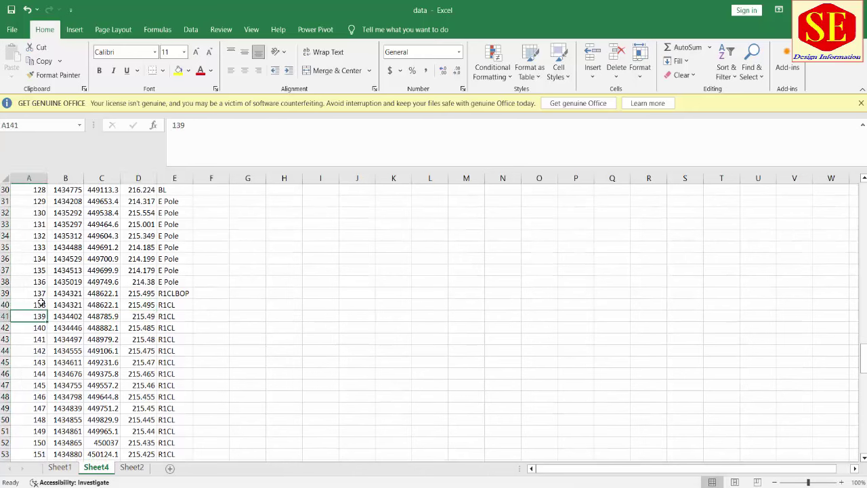
left_click_drag(42, 293, 185, 293)
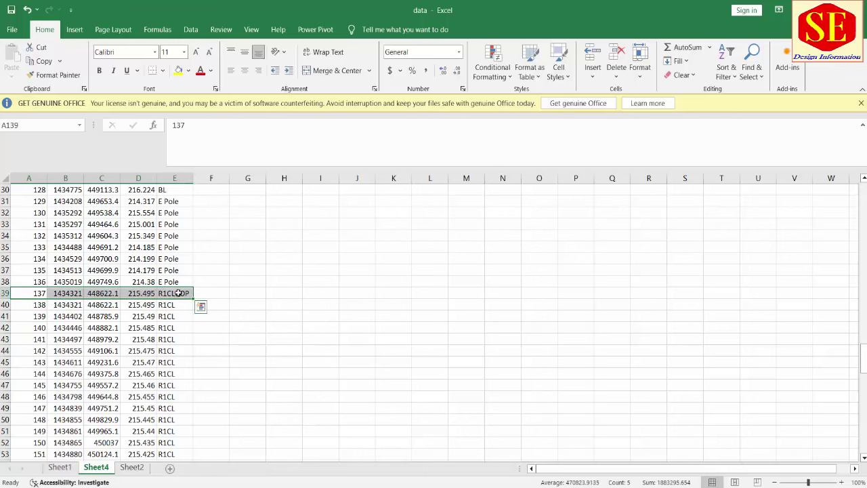
scroll(42, 293, "down", 5)
scroll(42, 290, "down", 2)
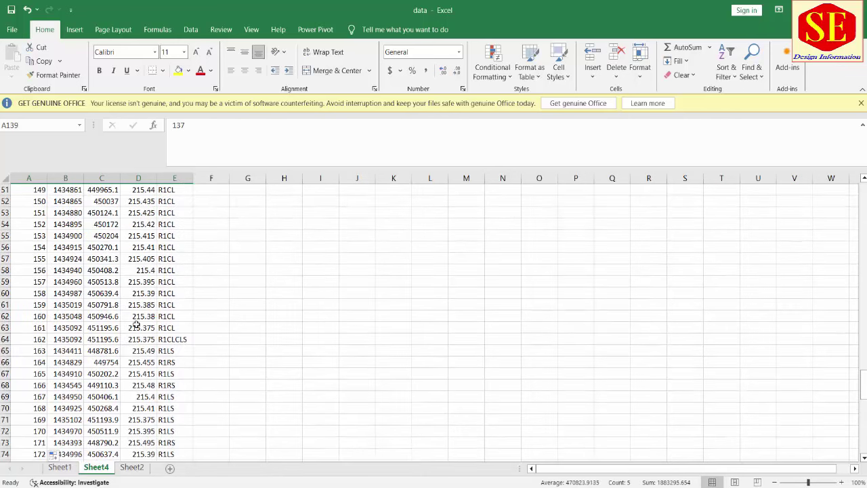
left_click(174, 339)
key("Home")
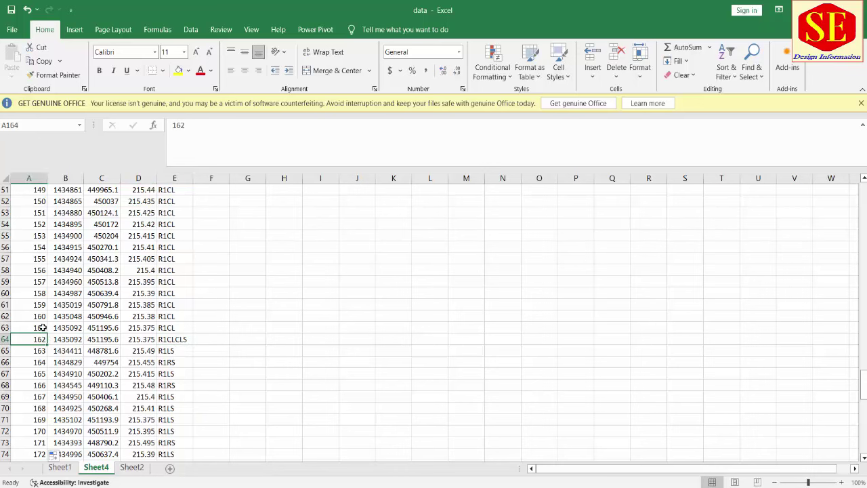
scroll(45, 267, "up", 2)
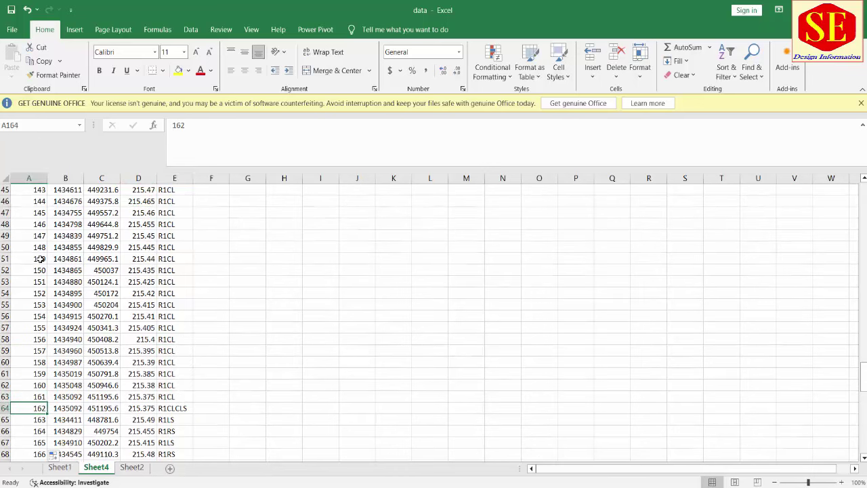
On Sheet2, select the R1CLBOP code cell of point 5795
left_click(131, 467)
scroll(137, 269, "down", 5)
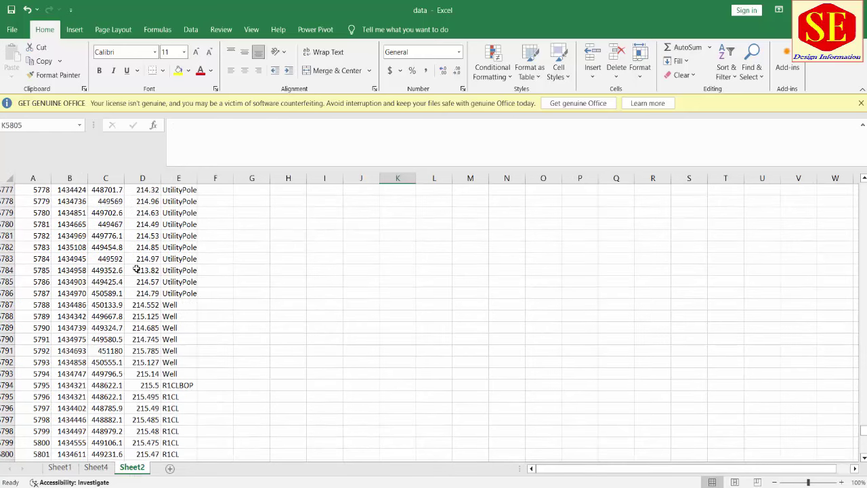
left_click(168, 315)
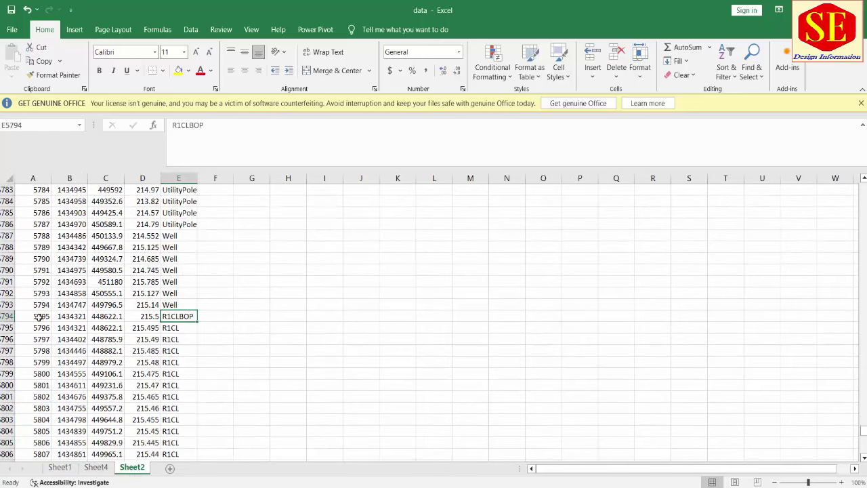
left_click_drag(37, 316, 175, 316)
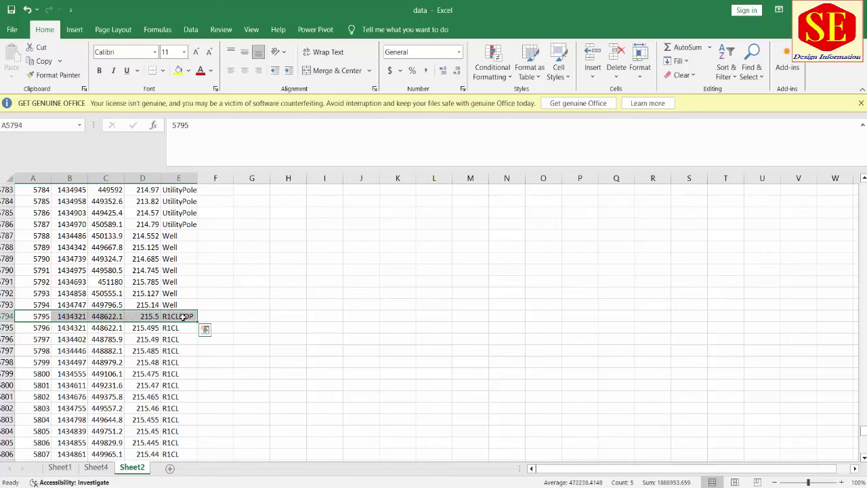
left_click(183, 317)
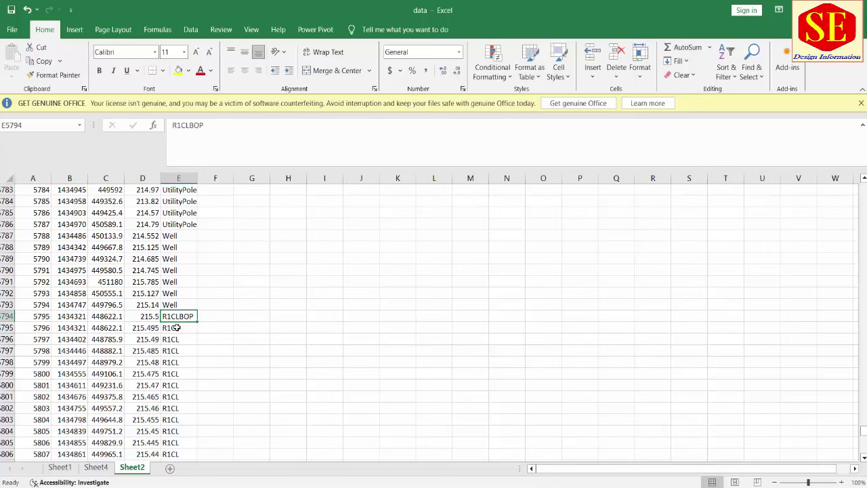
Fill the R1CLCLS code cell of point 5822 yellow
scroll(176, 327, "down", 3)
scroll(178, 339, "down", 3)
scroll(180, 366, "down", 1)
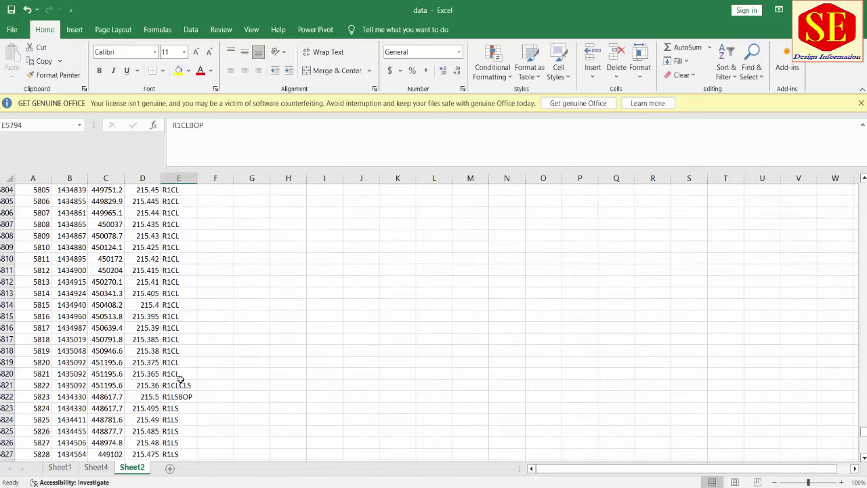
left_click(168, 386)
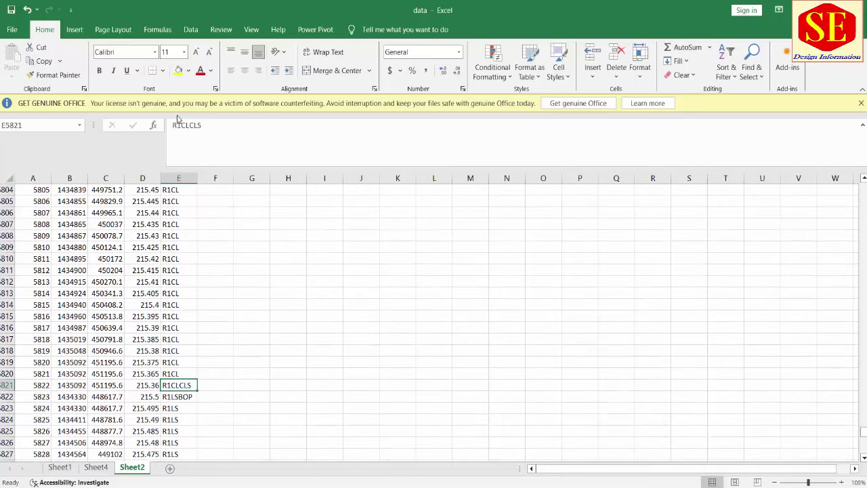
left_click(178, 70)
scroll(203, 295, "up", 6)
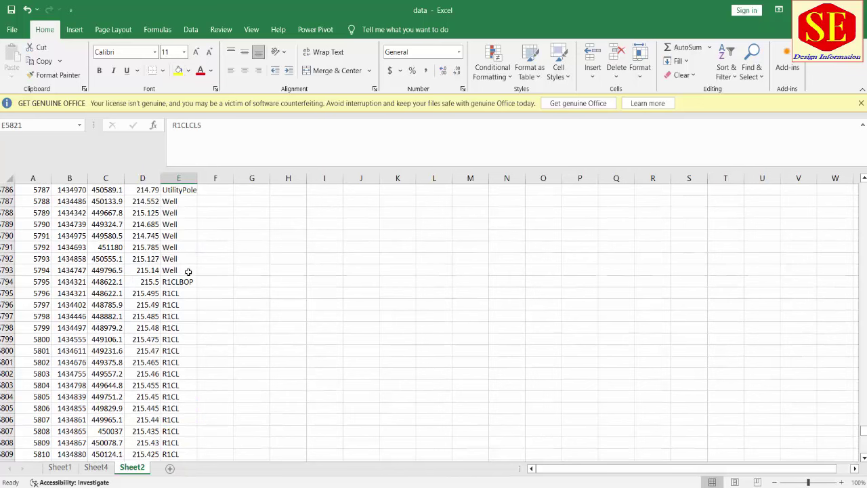
left_click(181, 281)
Fill the R1CLBOP, R1LSBOP (5823) and R1LSCLS (5849) code cells yellow
left_click(178, 70)
scroll(278, 290, "down", 4)
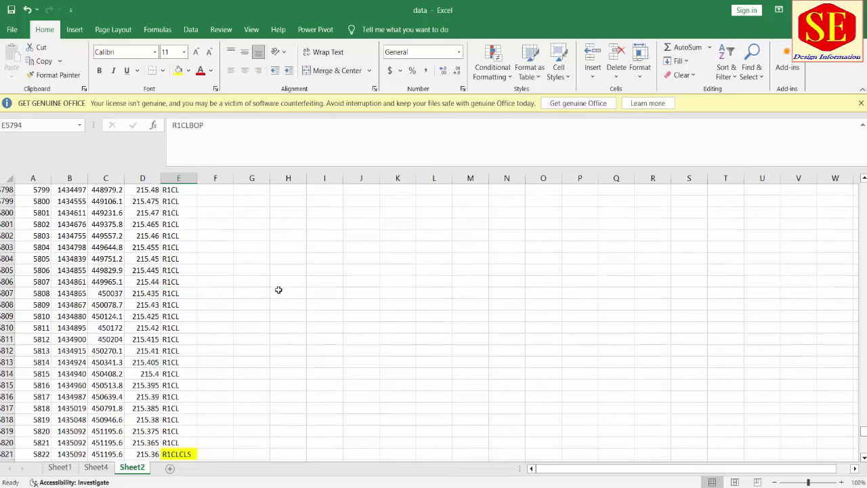
scroll(278, 290, "down", 7)
left_click(176, 224)
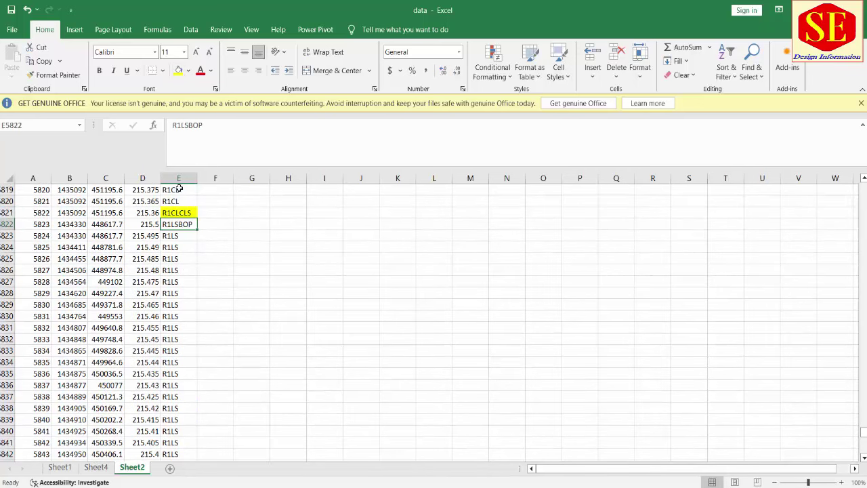
left_click(178, 70)
scroll(183, 350, "down", 3)
left_click(187, 420)
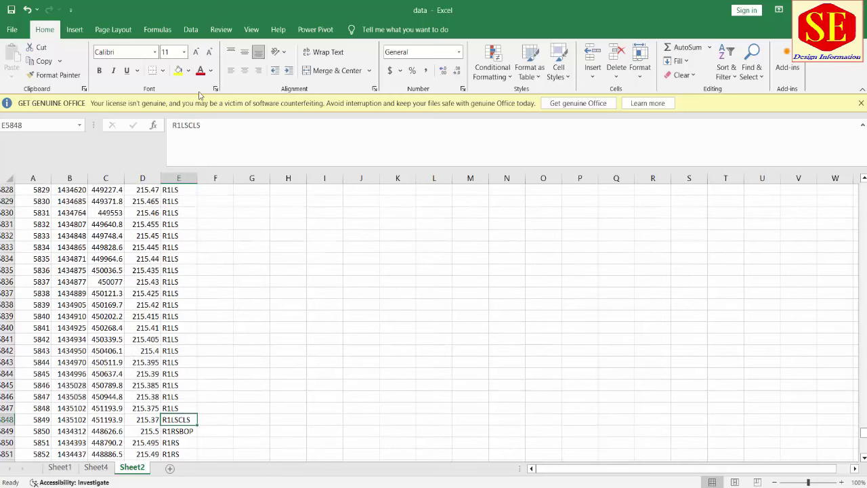
left_click(178, 70)
Fill the R1RSBOP (5850), R1RSCLS (5874) and R2CLBOP code cells yellow
scroll(244, 272, "down", 4)
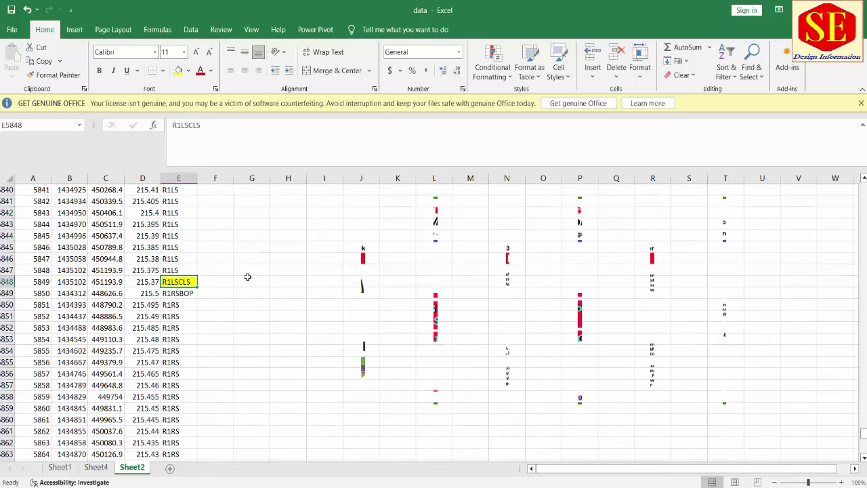
left_click(192, 296)
left_click(179, 70)
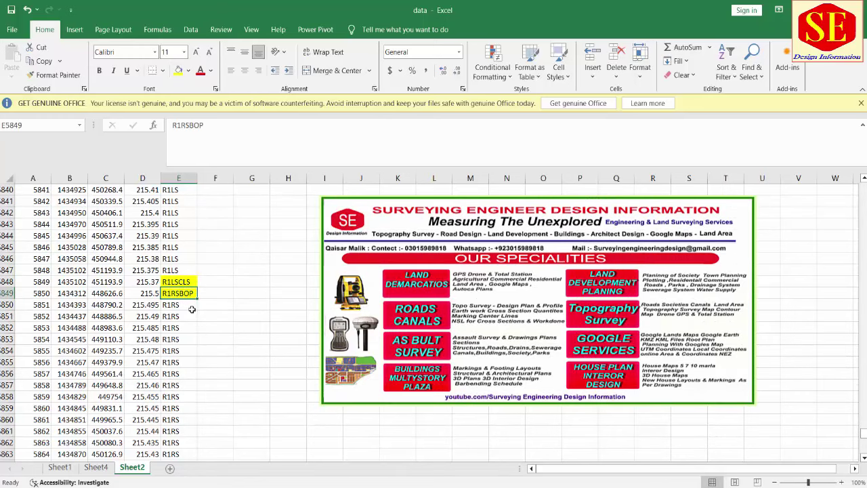
scroll(192, 309, "down", 6)
left_click(178, 364)
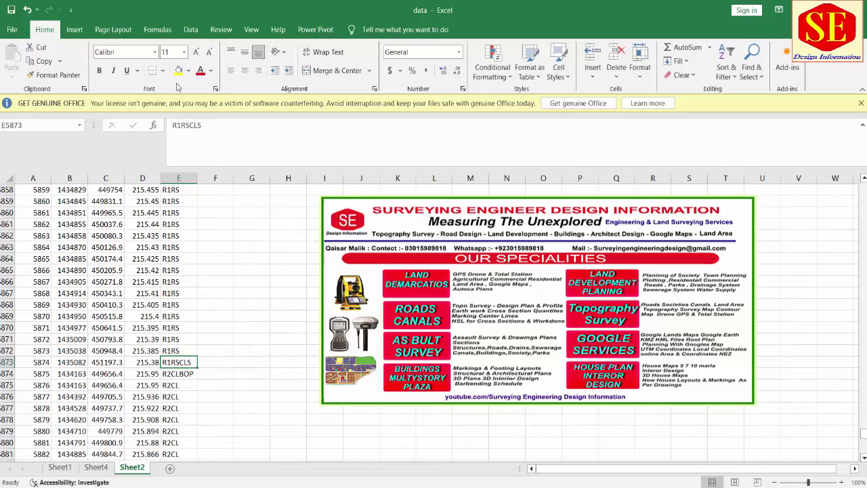
left_click(177, 71)
key("Down")
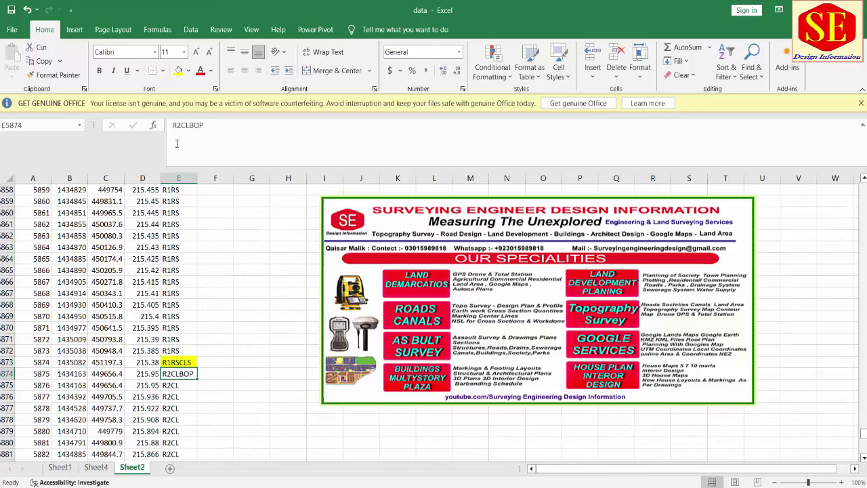
left_click(178, 70)
scroll(277, 295, "down", 5)
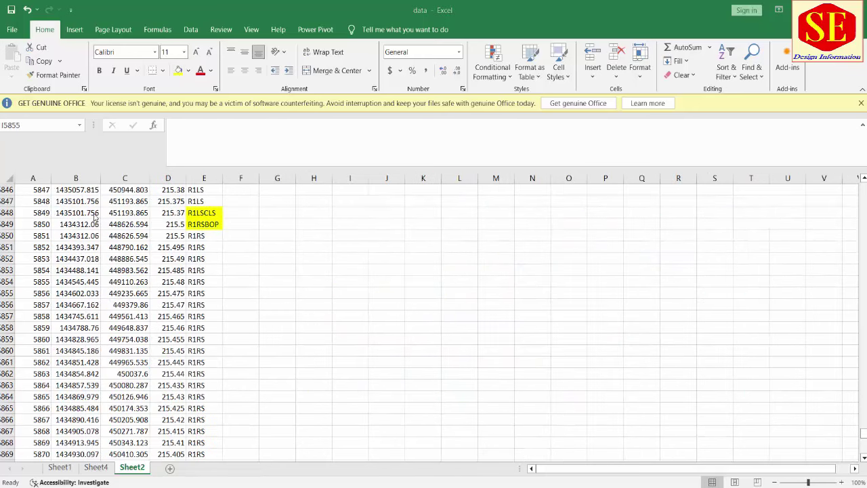
Check the values and yellow code cells around points 5848–5850, including elevation 215.37
left_click(97, 204)
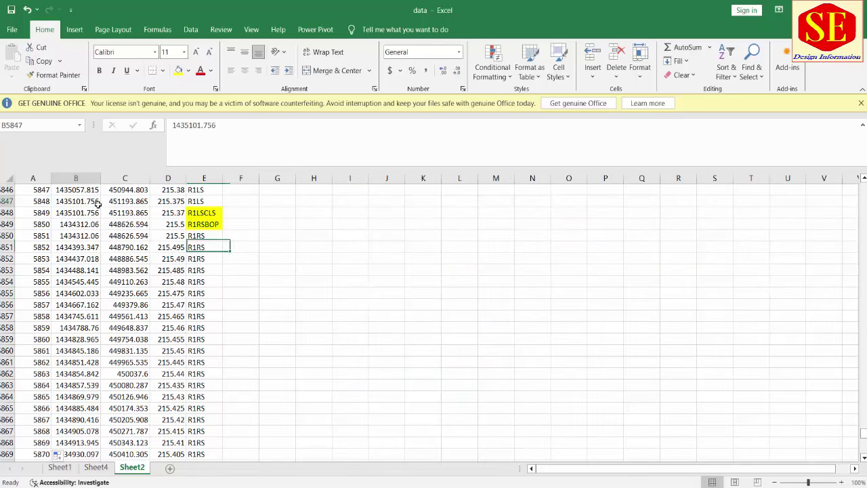
left_click_drag(91, 201, 173, 202)
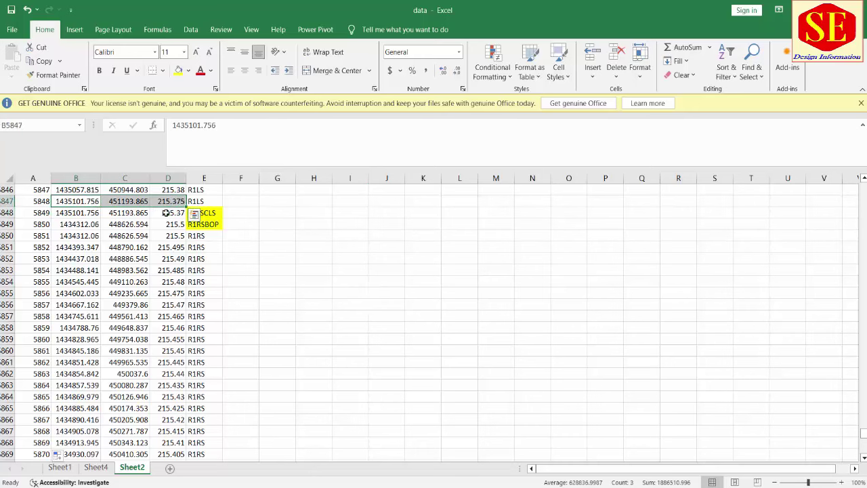
left_click(174, 214)
left_click(205, 213)
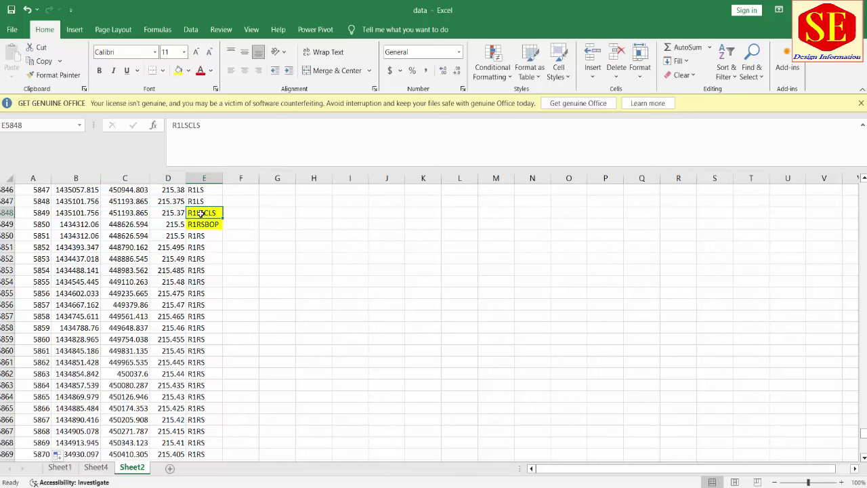
left_click(203, 223)
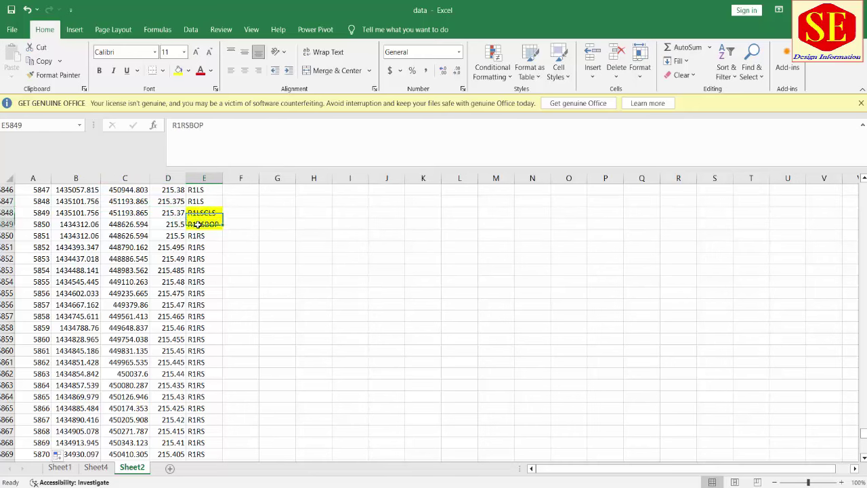
left_click(117, 224)
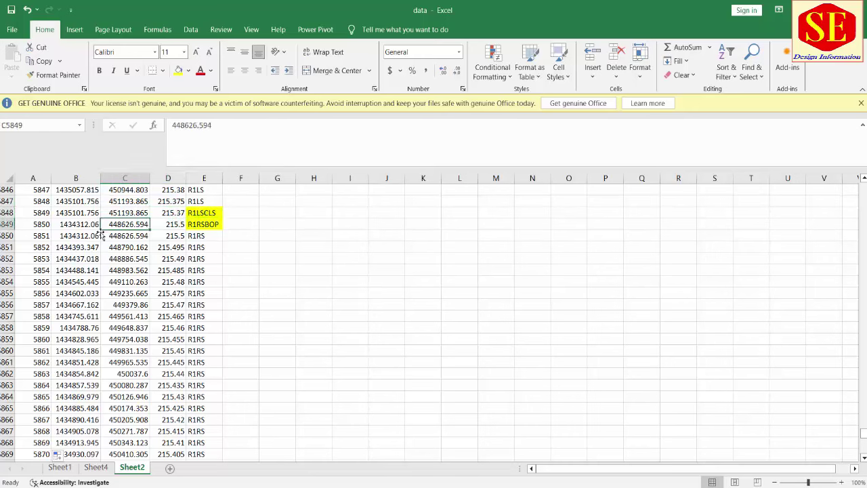
left_click_drag(102, 226, 99, 235)
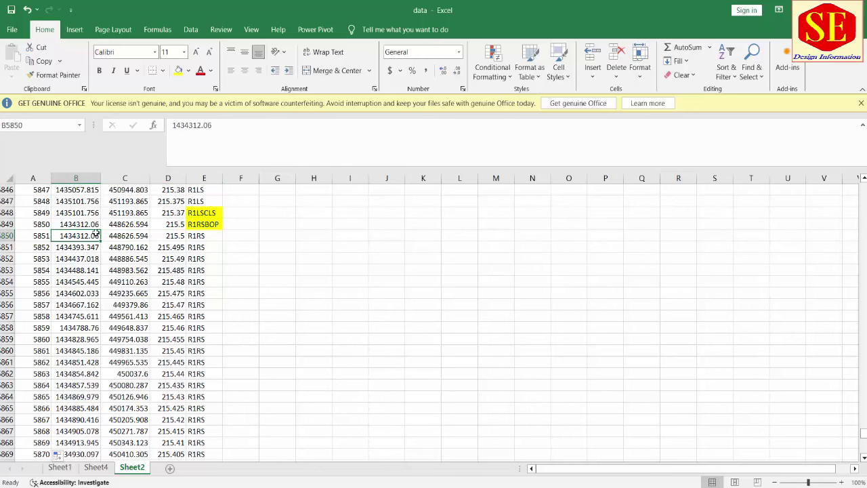
left_click(206, 226)
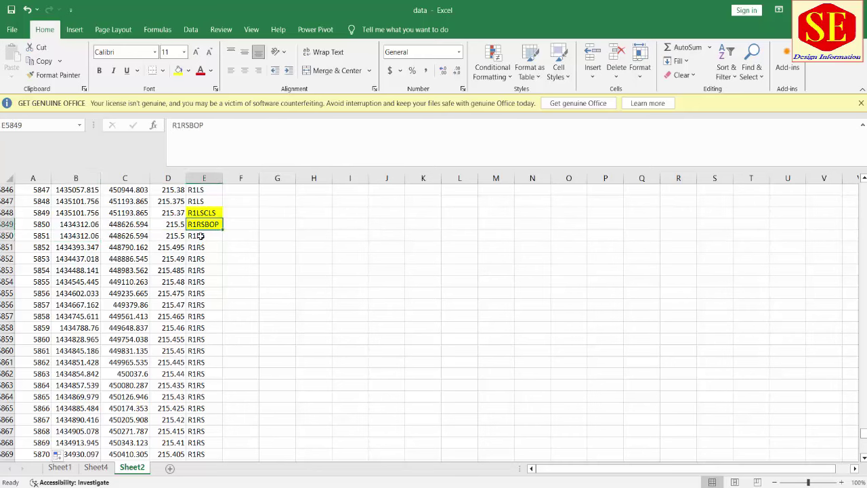
left_click_drag(207, 229, 204, 226)
Scroll up and down through the current sheet's point rows
scroll(208, 289, "up", 5)
scroll(318, 308, "up", 3)
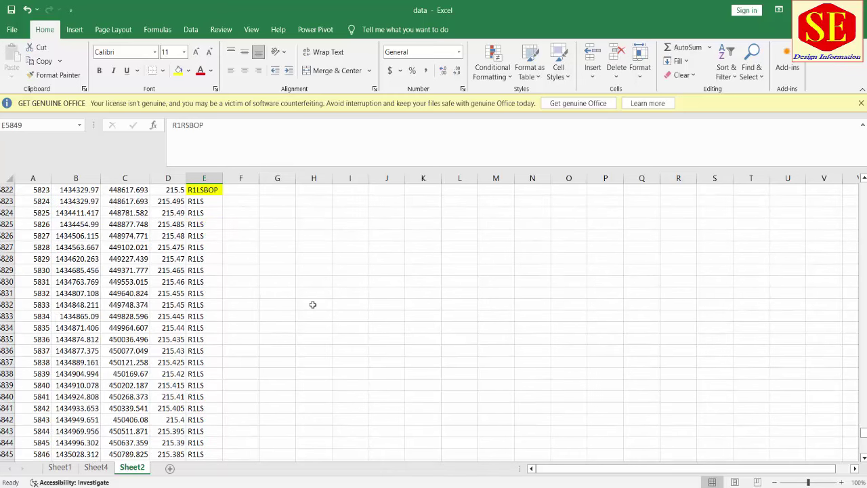
scroll(298, 258, "up", 6)
scroll(302, 234, "up", 7)
scroll(304, 254, "up", 8)
scroll(304, 260, "up", 8)
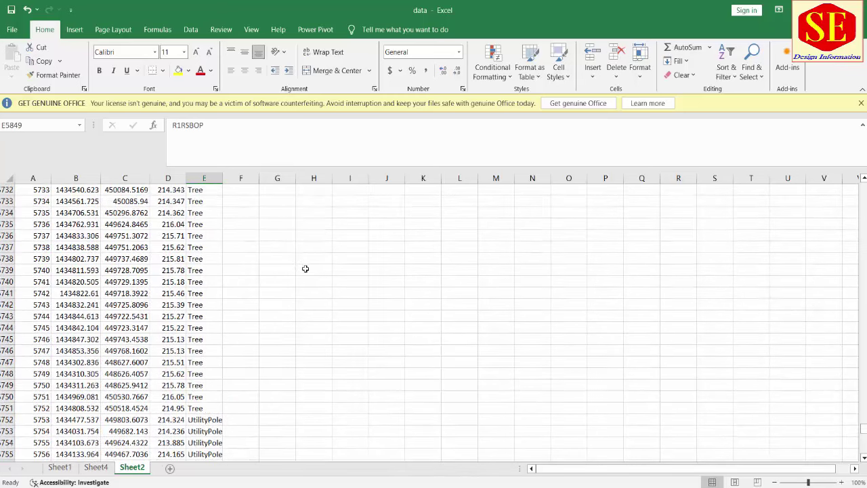
scroll(305, 270, "down", 6)
scroll(305, 269, "down", 1)
scroll(298, 266, "down", 7)
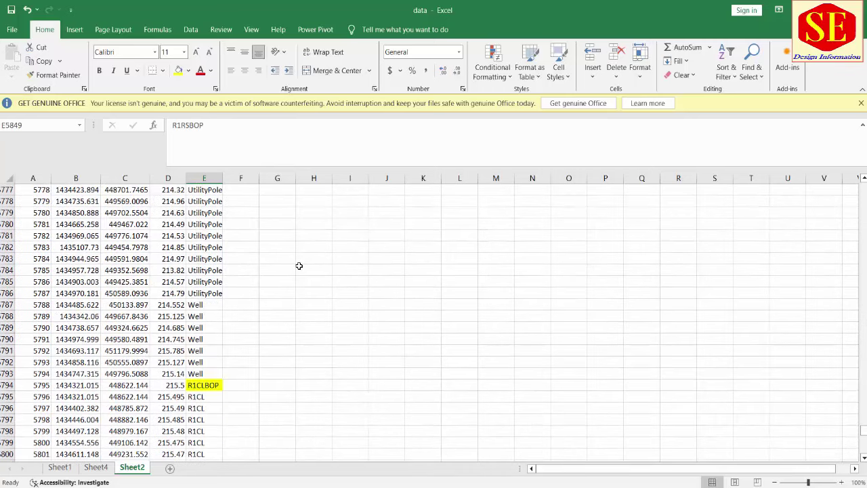
Go via Sheet1 to Sheet4 and review its codes like E Pole, R1CLBOP and R1CL
left_click(62, 467)
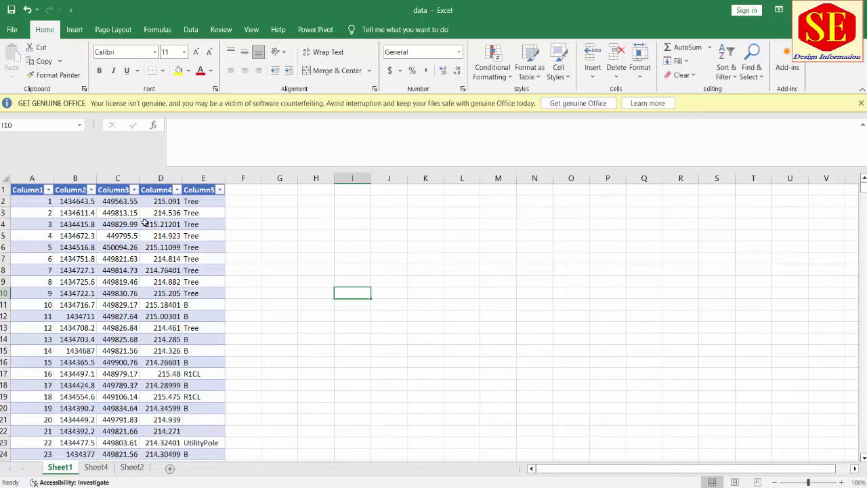
left_click(95, 467)
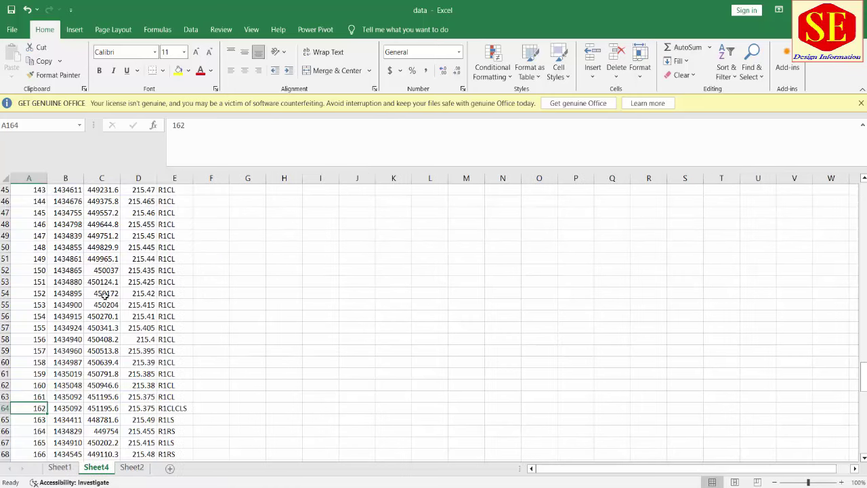
scroll(166, 325, "up", 8)
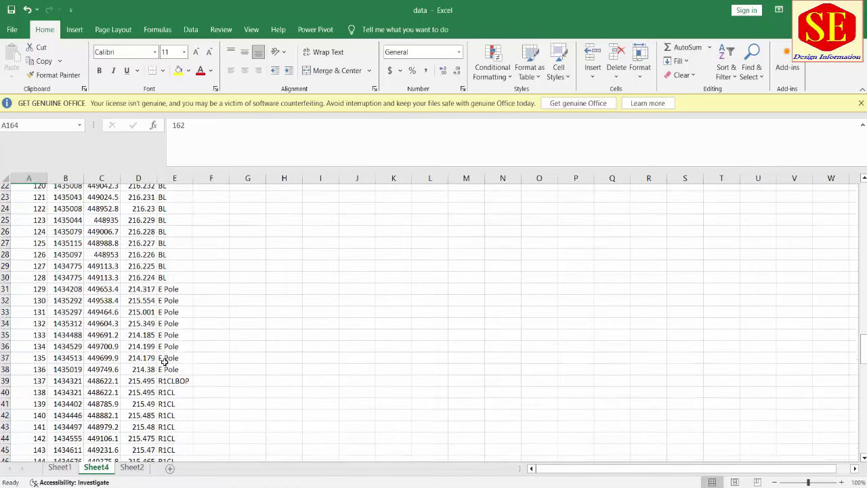
scroll(164, 363, "down", 5)
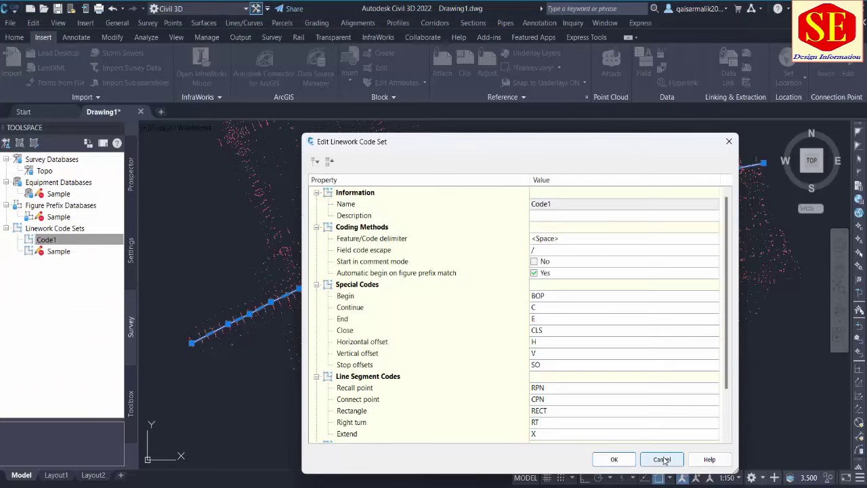
Cancel the code set dialog unchanged and select the figure line across the points
left_click(654, 460)
key("Escape")
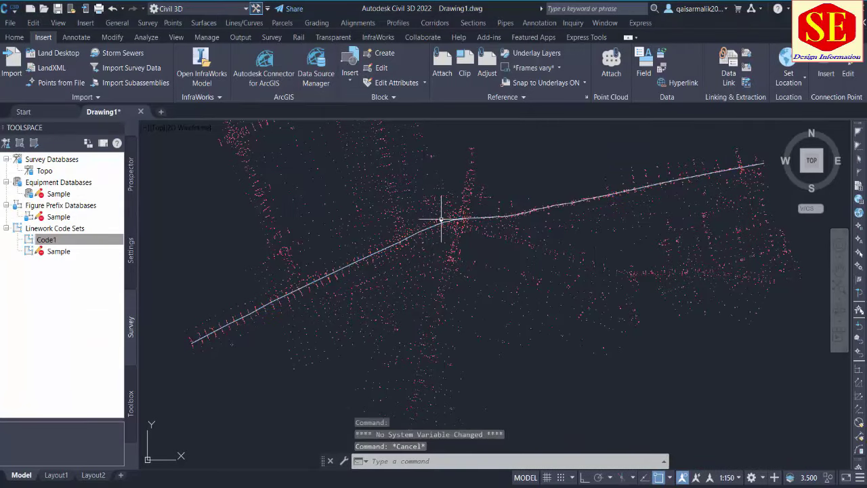
left_click(366, 258)
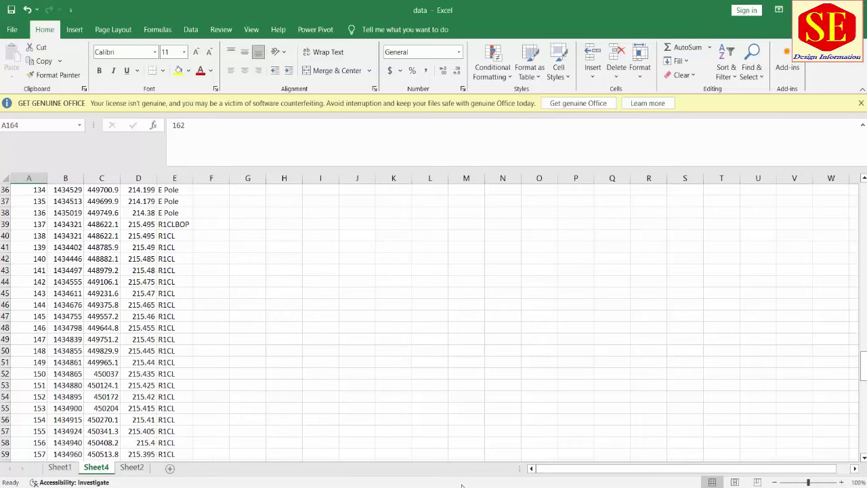
Reopen the Code1 code set, review its BOP and CLS codes, and close it with OK
left_click(137, 471)
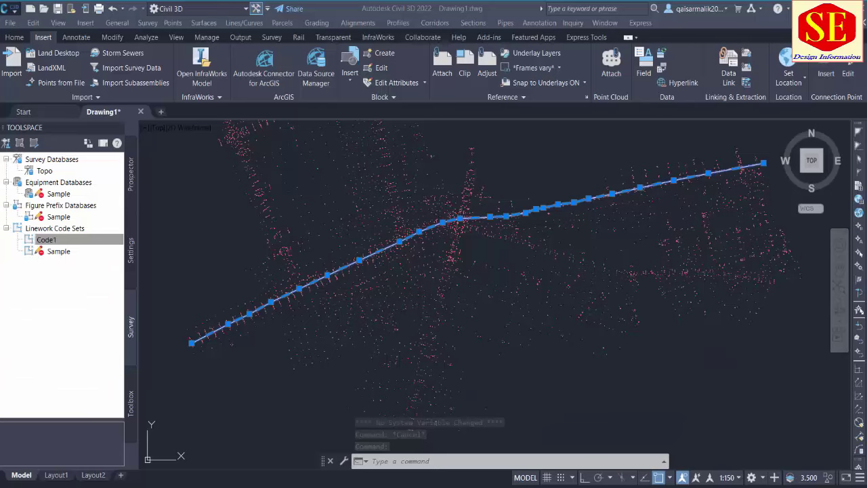
right_click(54, 240)
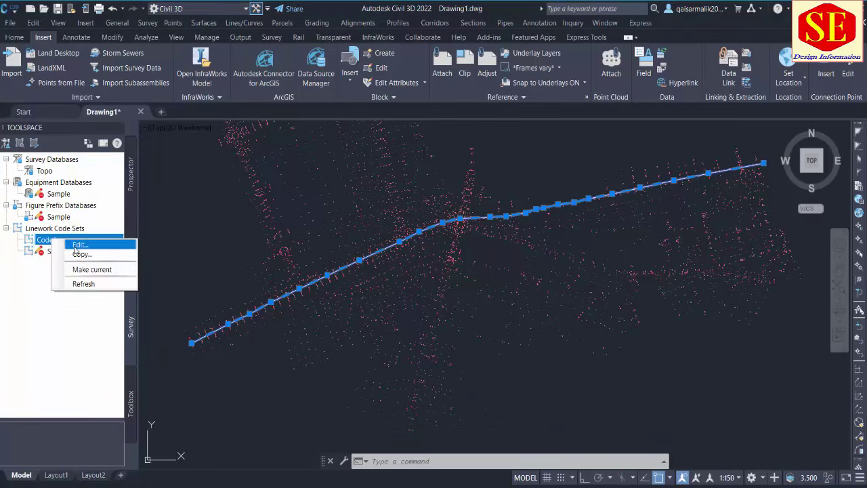
left_click(80, 245)
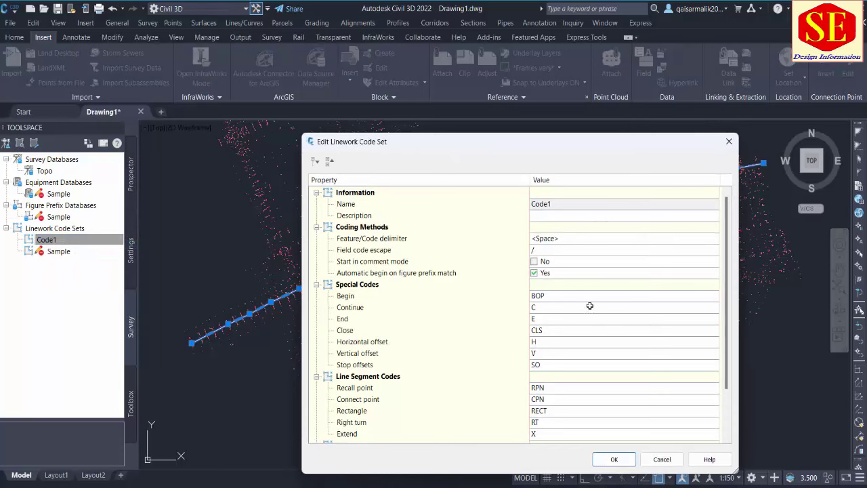
left_click(614, 460)
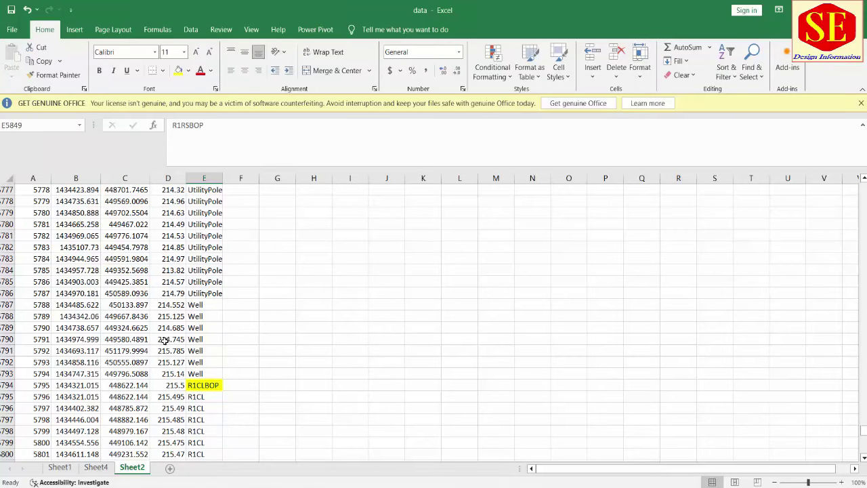
scroll(213, 311, "down", 1)
scroll(213, 315, "down", 5)
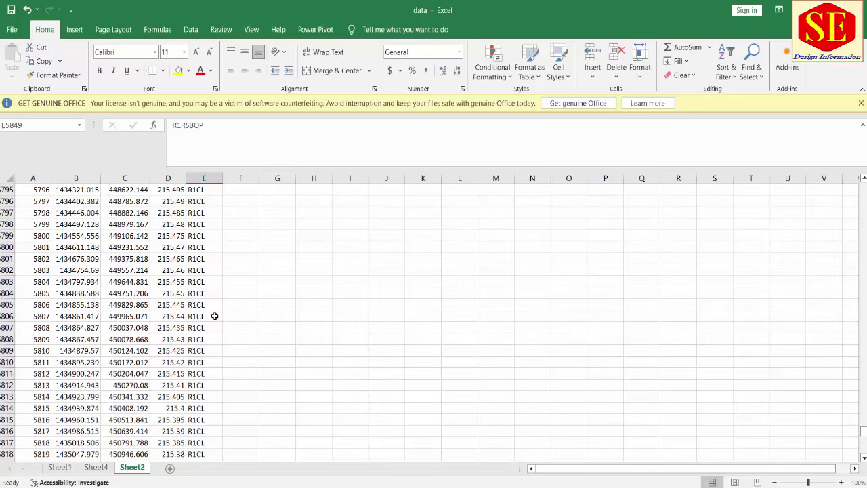
scroll(255, 288, "down", 4)
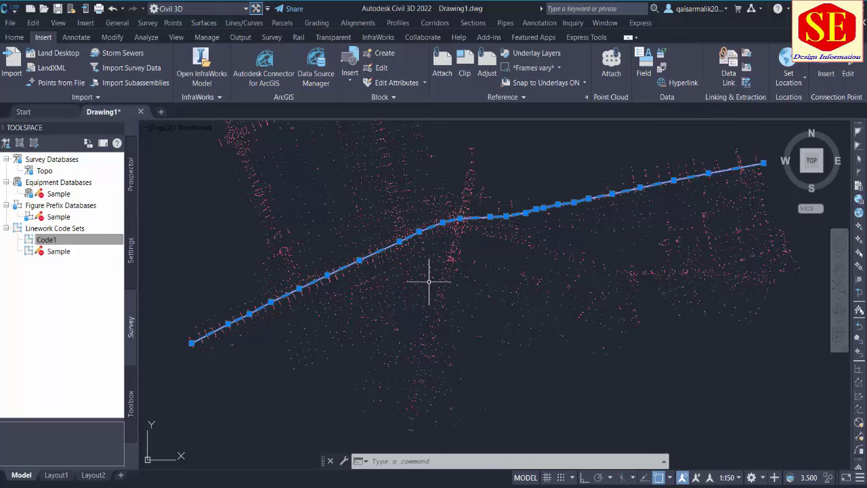
Select all 6200 objects and erase them with E
scroll(441, 287, "down", 4)
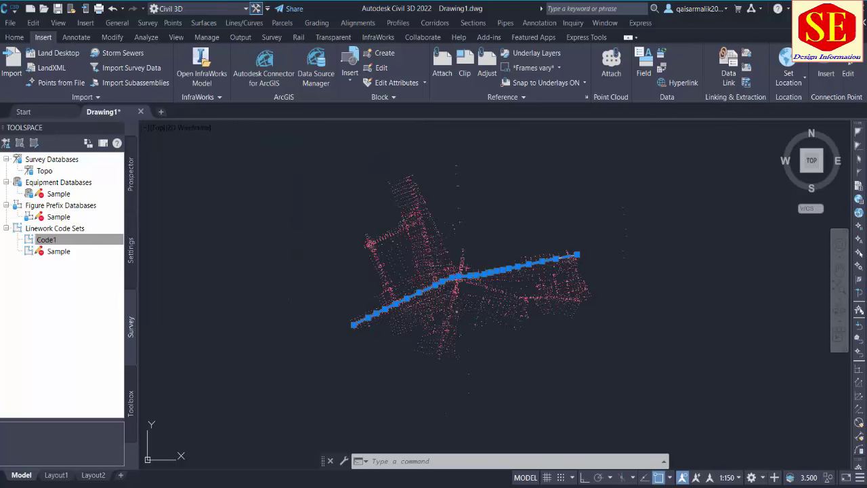
key("Escape")
key("ctrl+a")
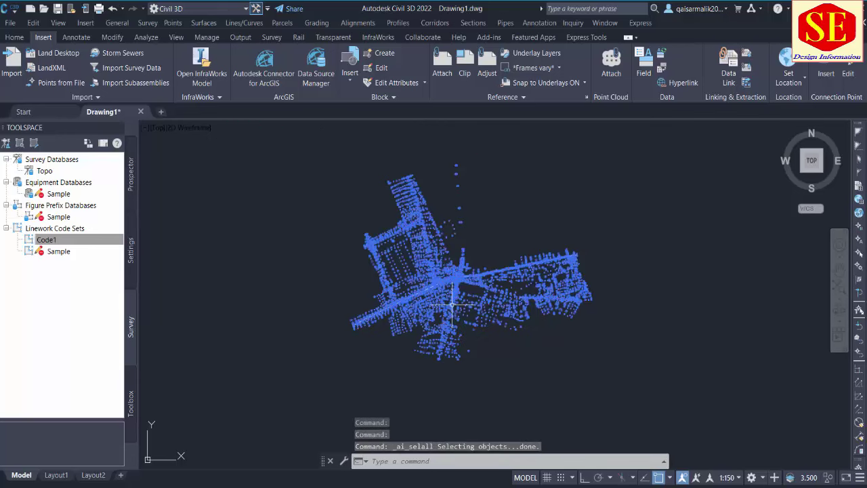
type("e")
key("Return")
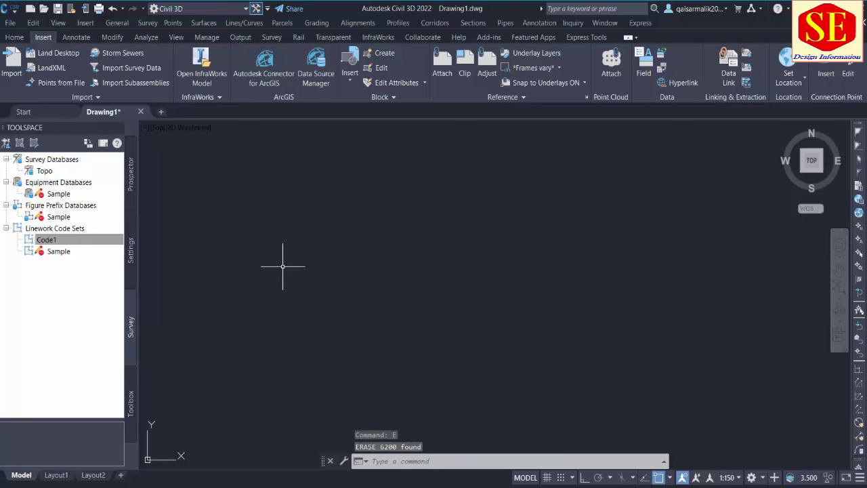
Browse the linework code sets, then select the Figure Prefix Databases collection
left_click(46, 241)
left_click(54, 229)
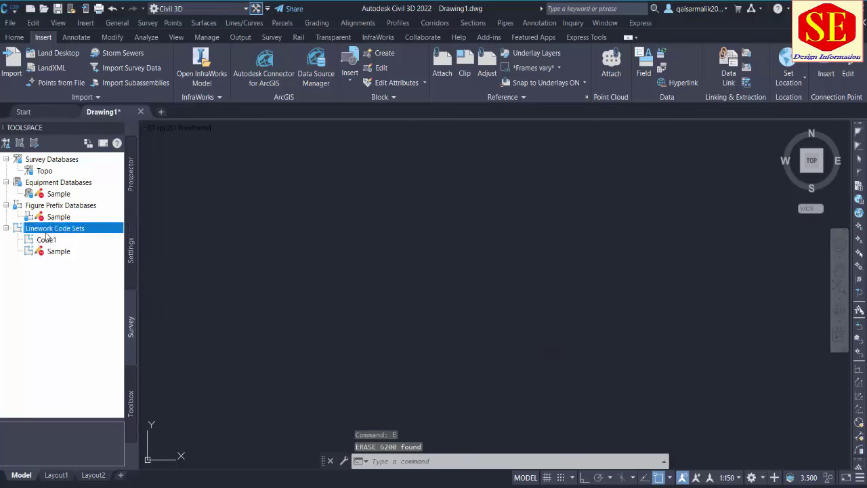
left_click(46, 240)
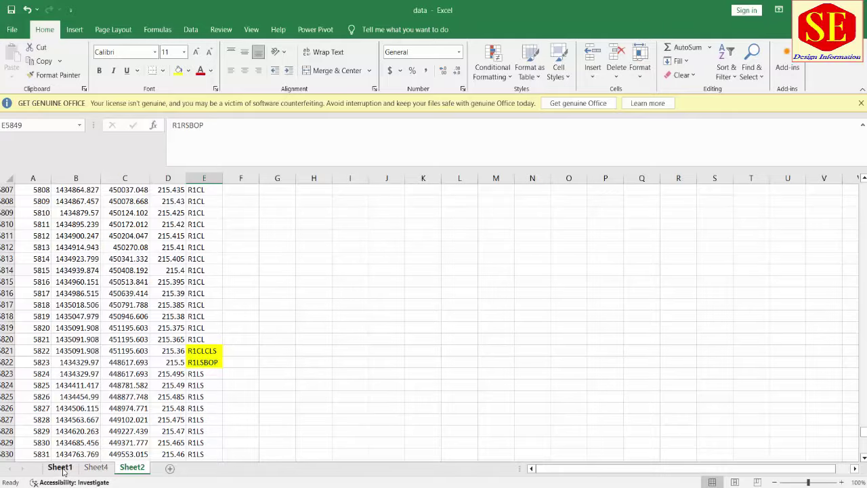
left_click(61, 468)
left_click(132, 468)
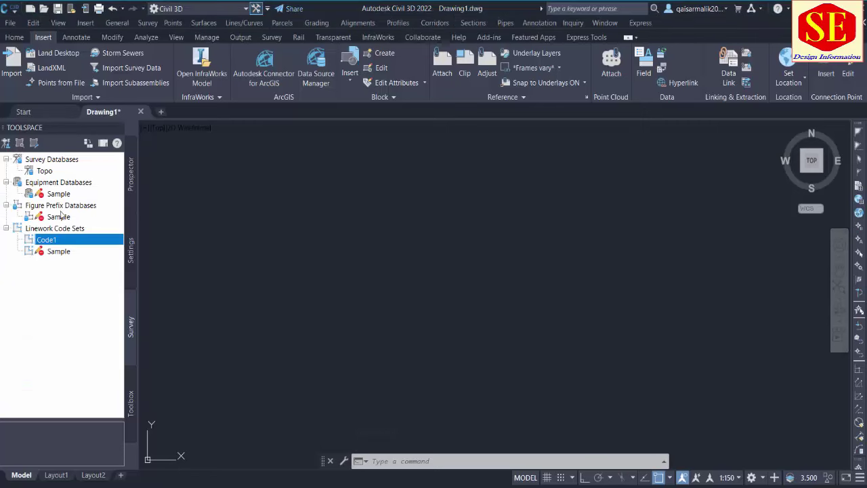
left_click(59, 206)
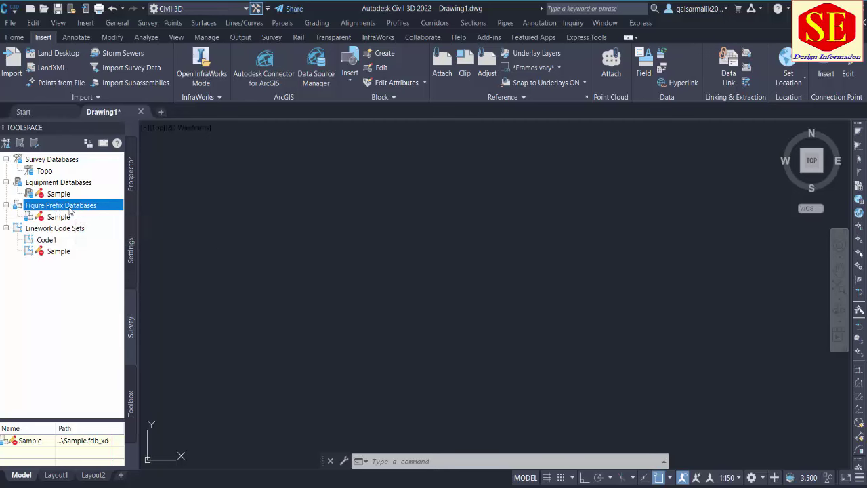
Add a new figure prefix database named ABC and select it in Toolspace
right_click(80, 207)
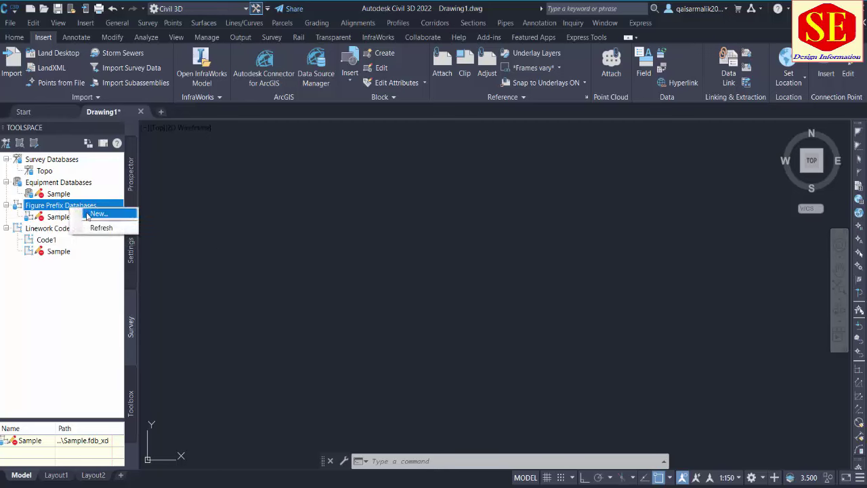
left_click(95, 213)
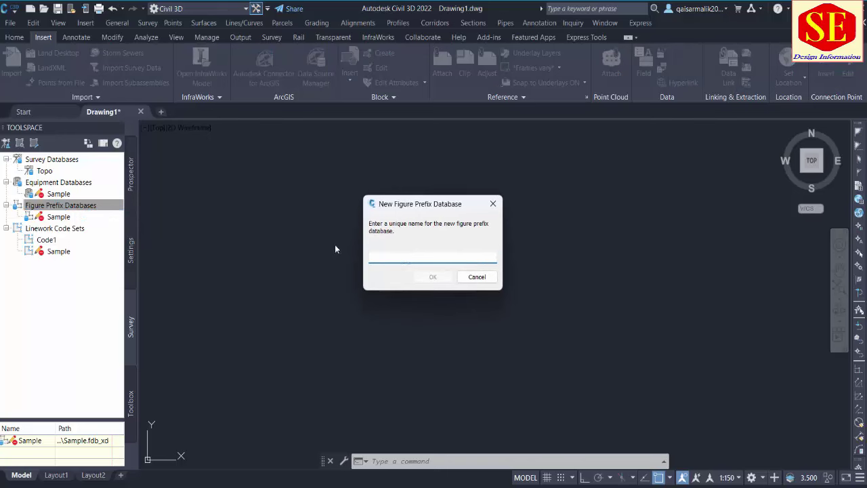
type("AB")
type("C")
left_click(437, 278)
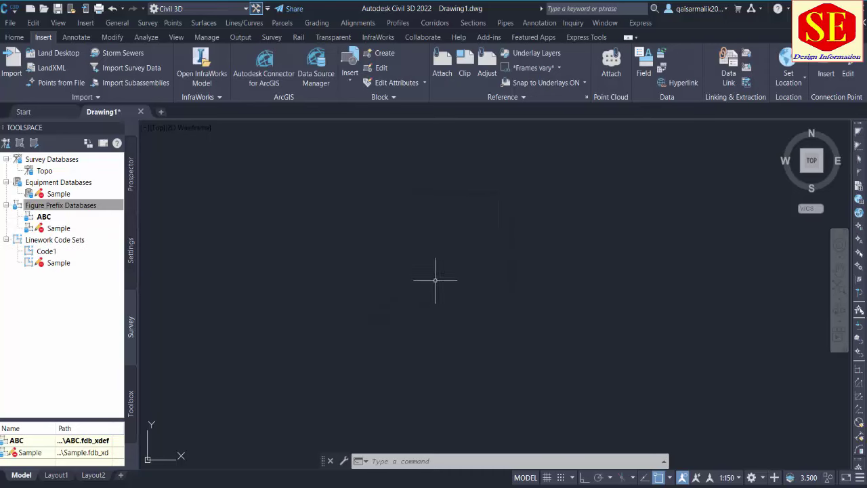
left_click(45, 217)
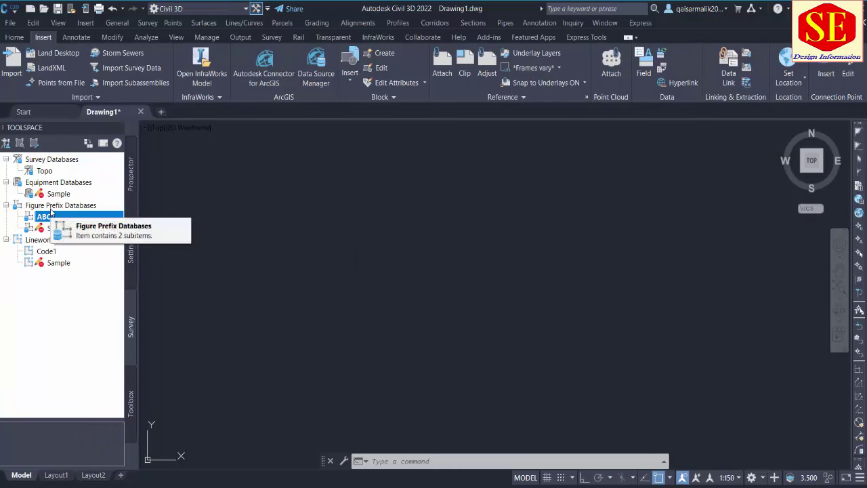
right_click(67, 207)
key("Escape")
left_click(43, 218)
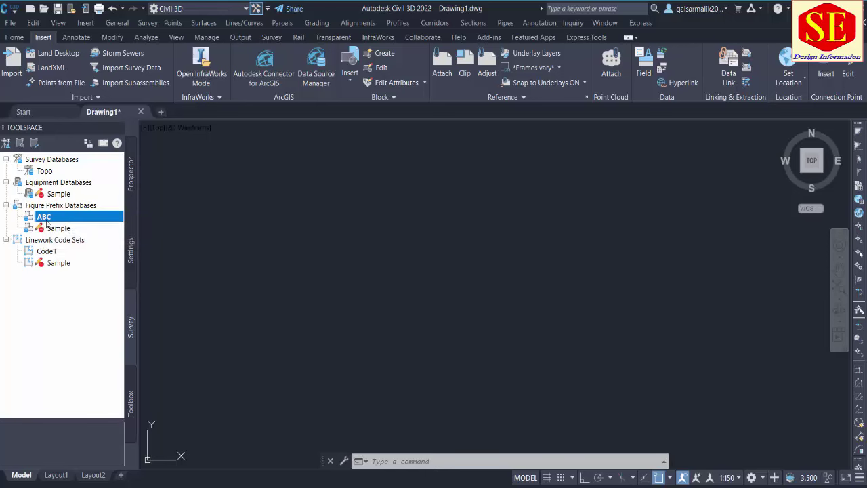
Open the Figure Prefix Database Manager for the ABC database
right_click(57, 217)
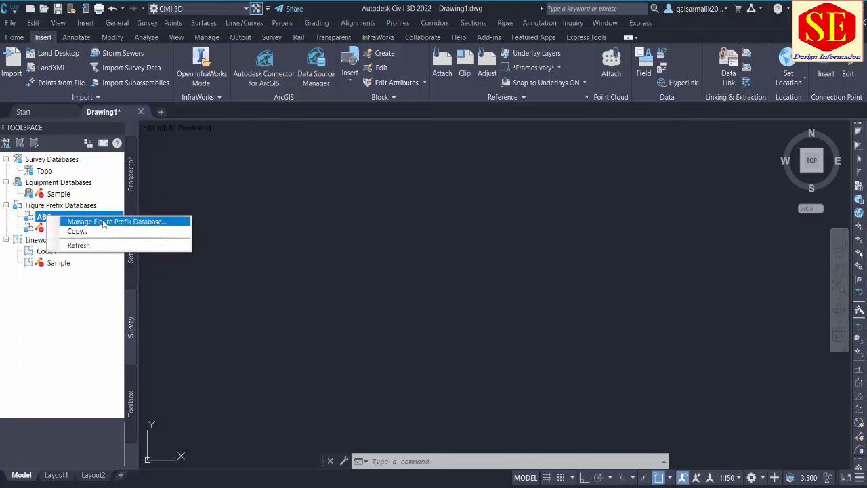
left_click(134, 223)
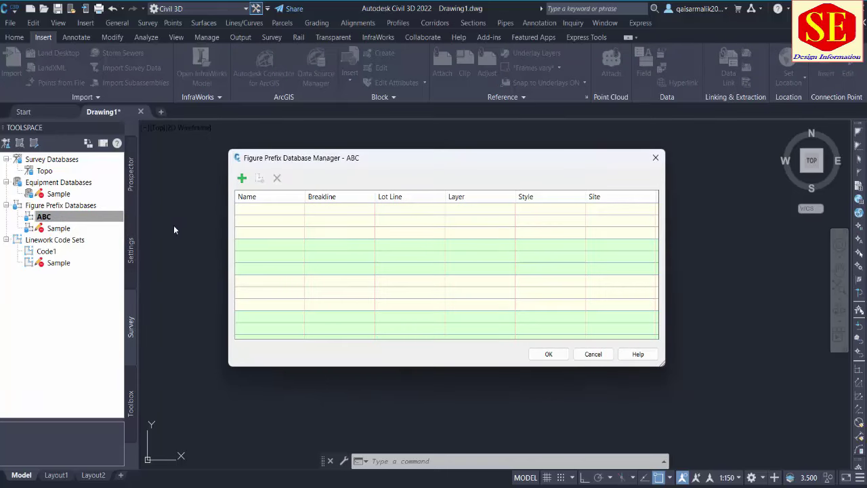